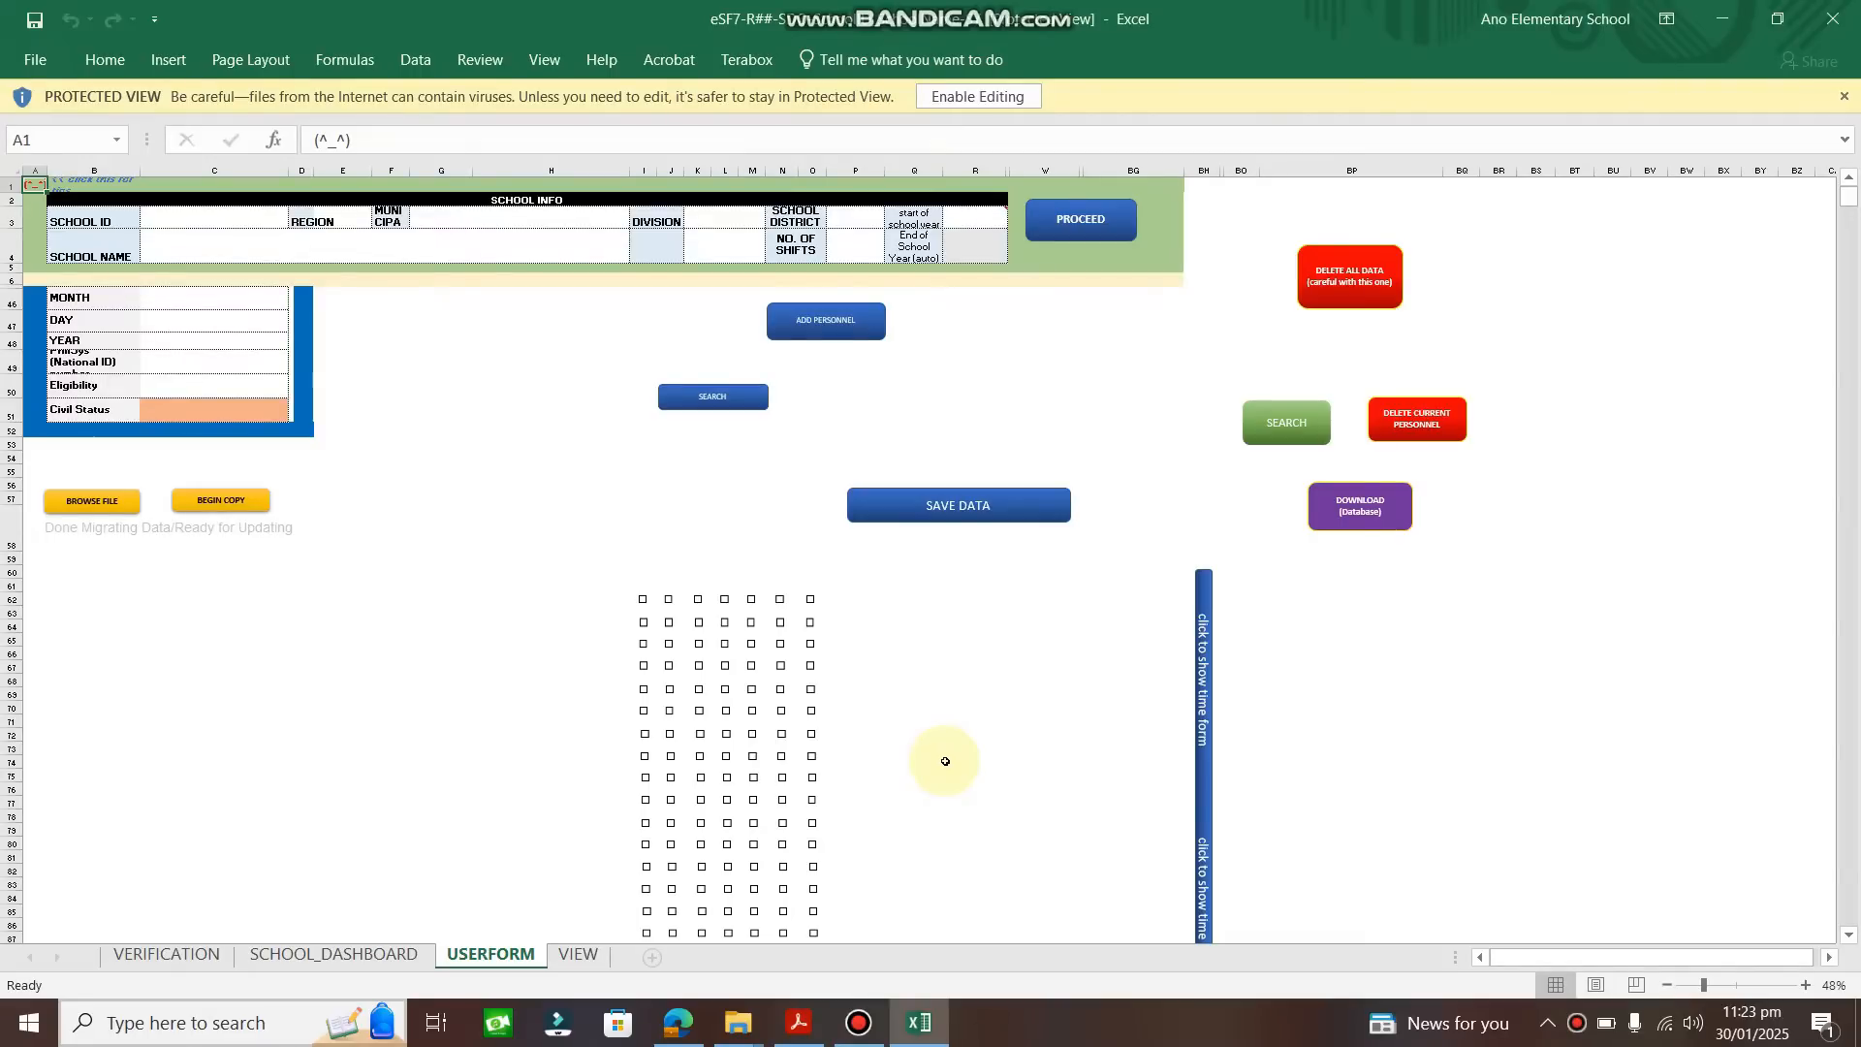
Enable editing and macro content in the downloaded eSF7 workbook.
click(967, 100)
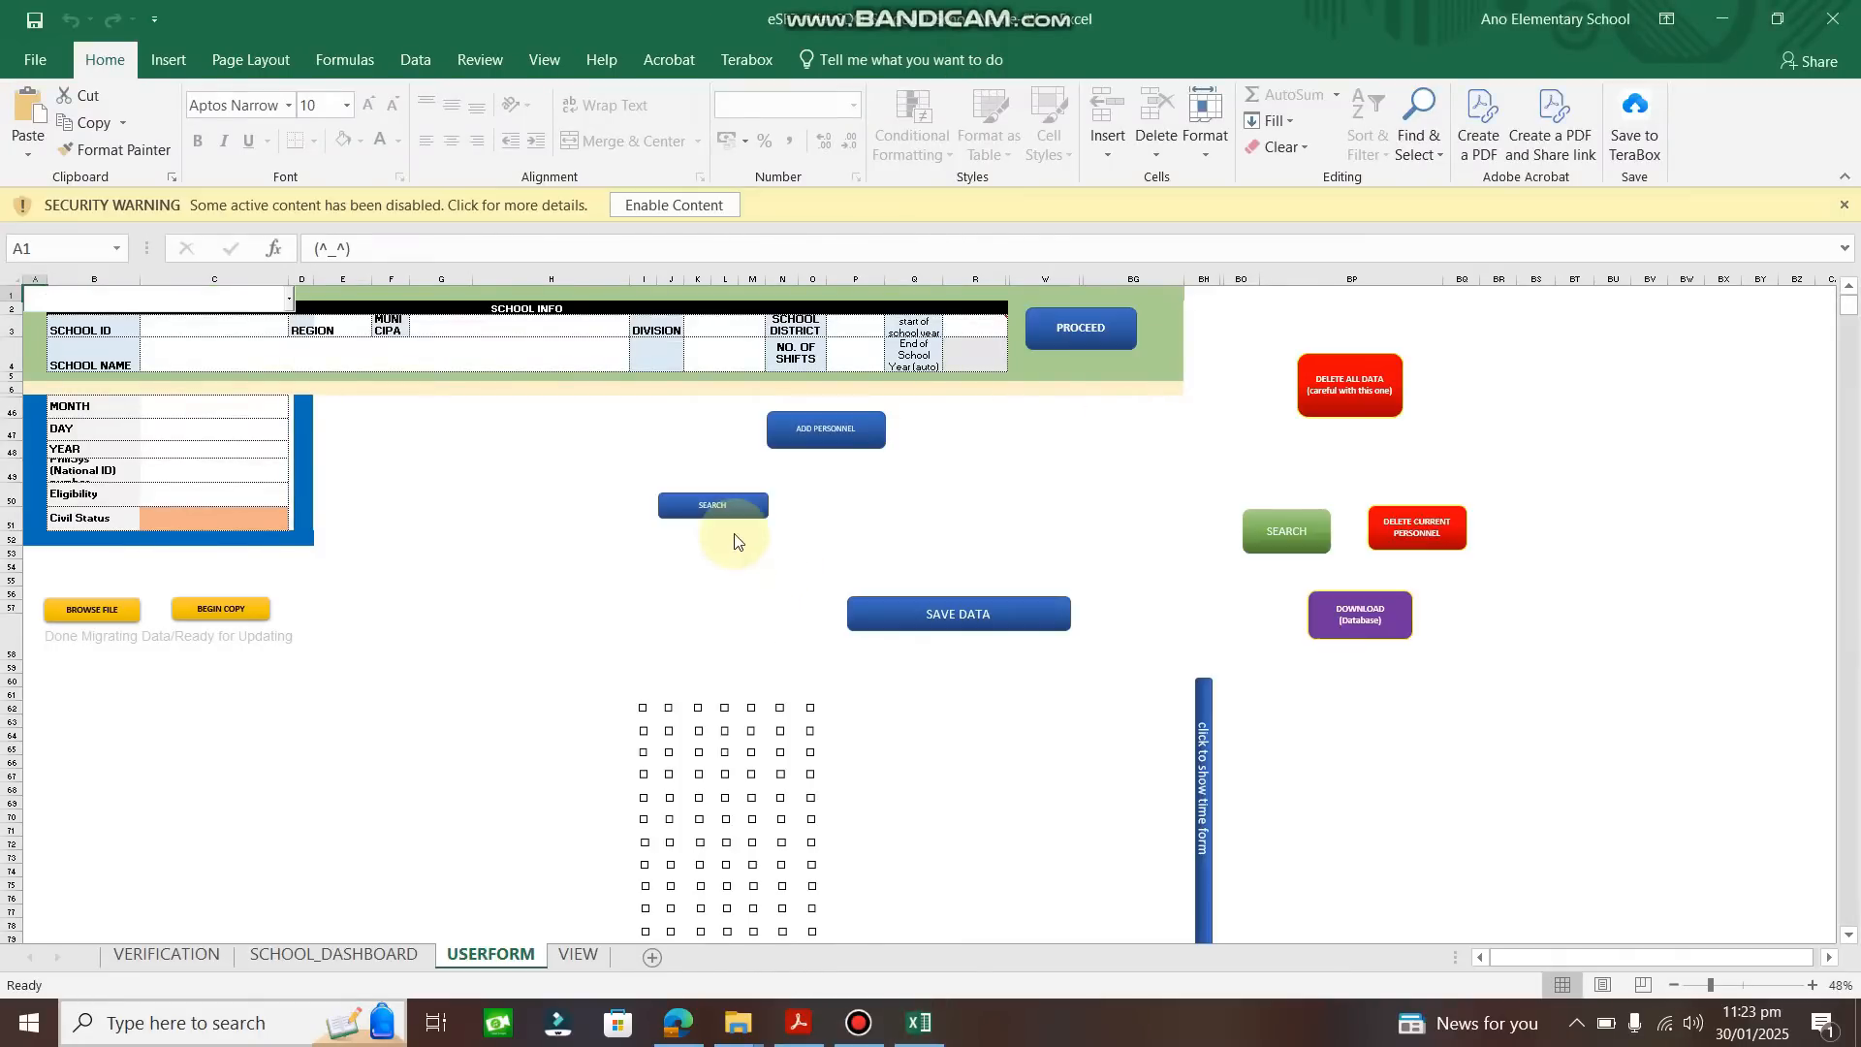
click(686, 207)
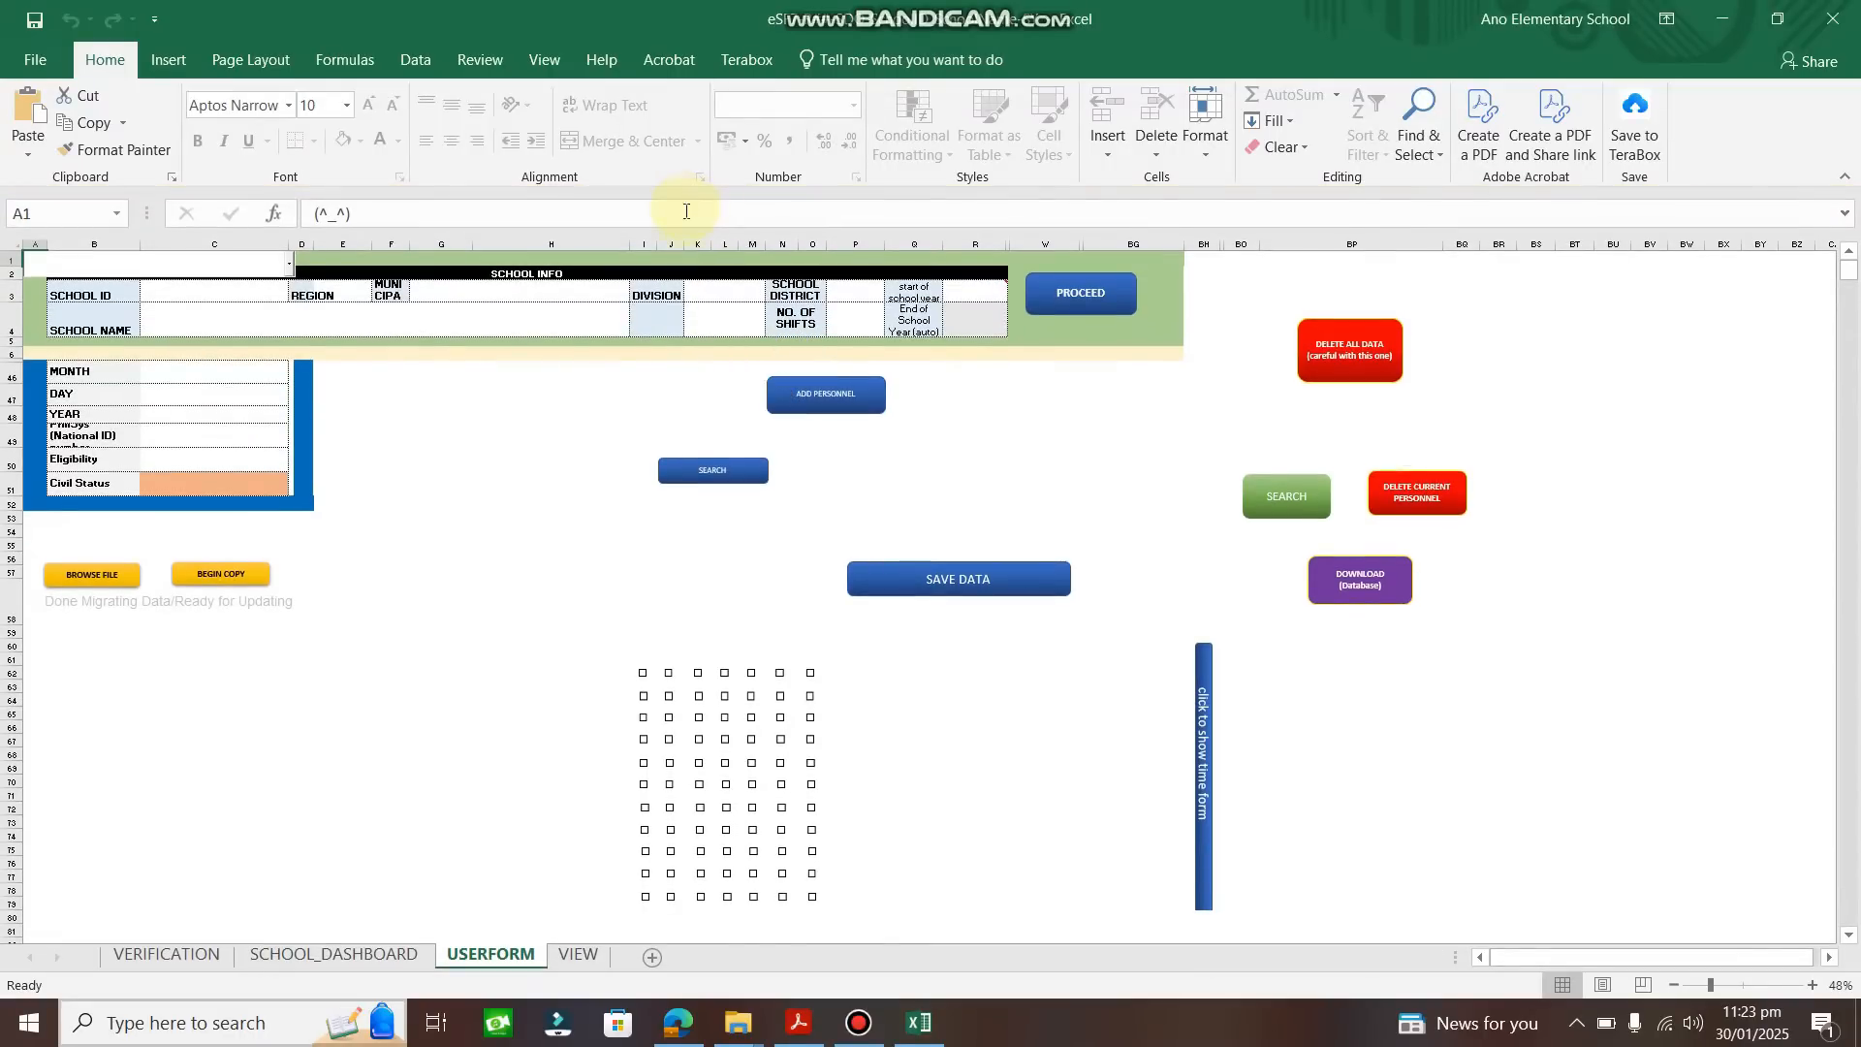
Enter School ID 102227 and school name ANO ELEMENTARY SCHOOL, and choose Region I.
click(208, 287)
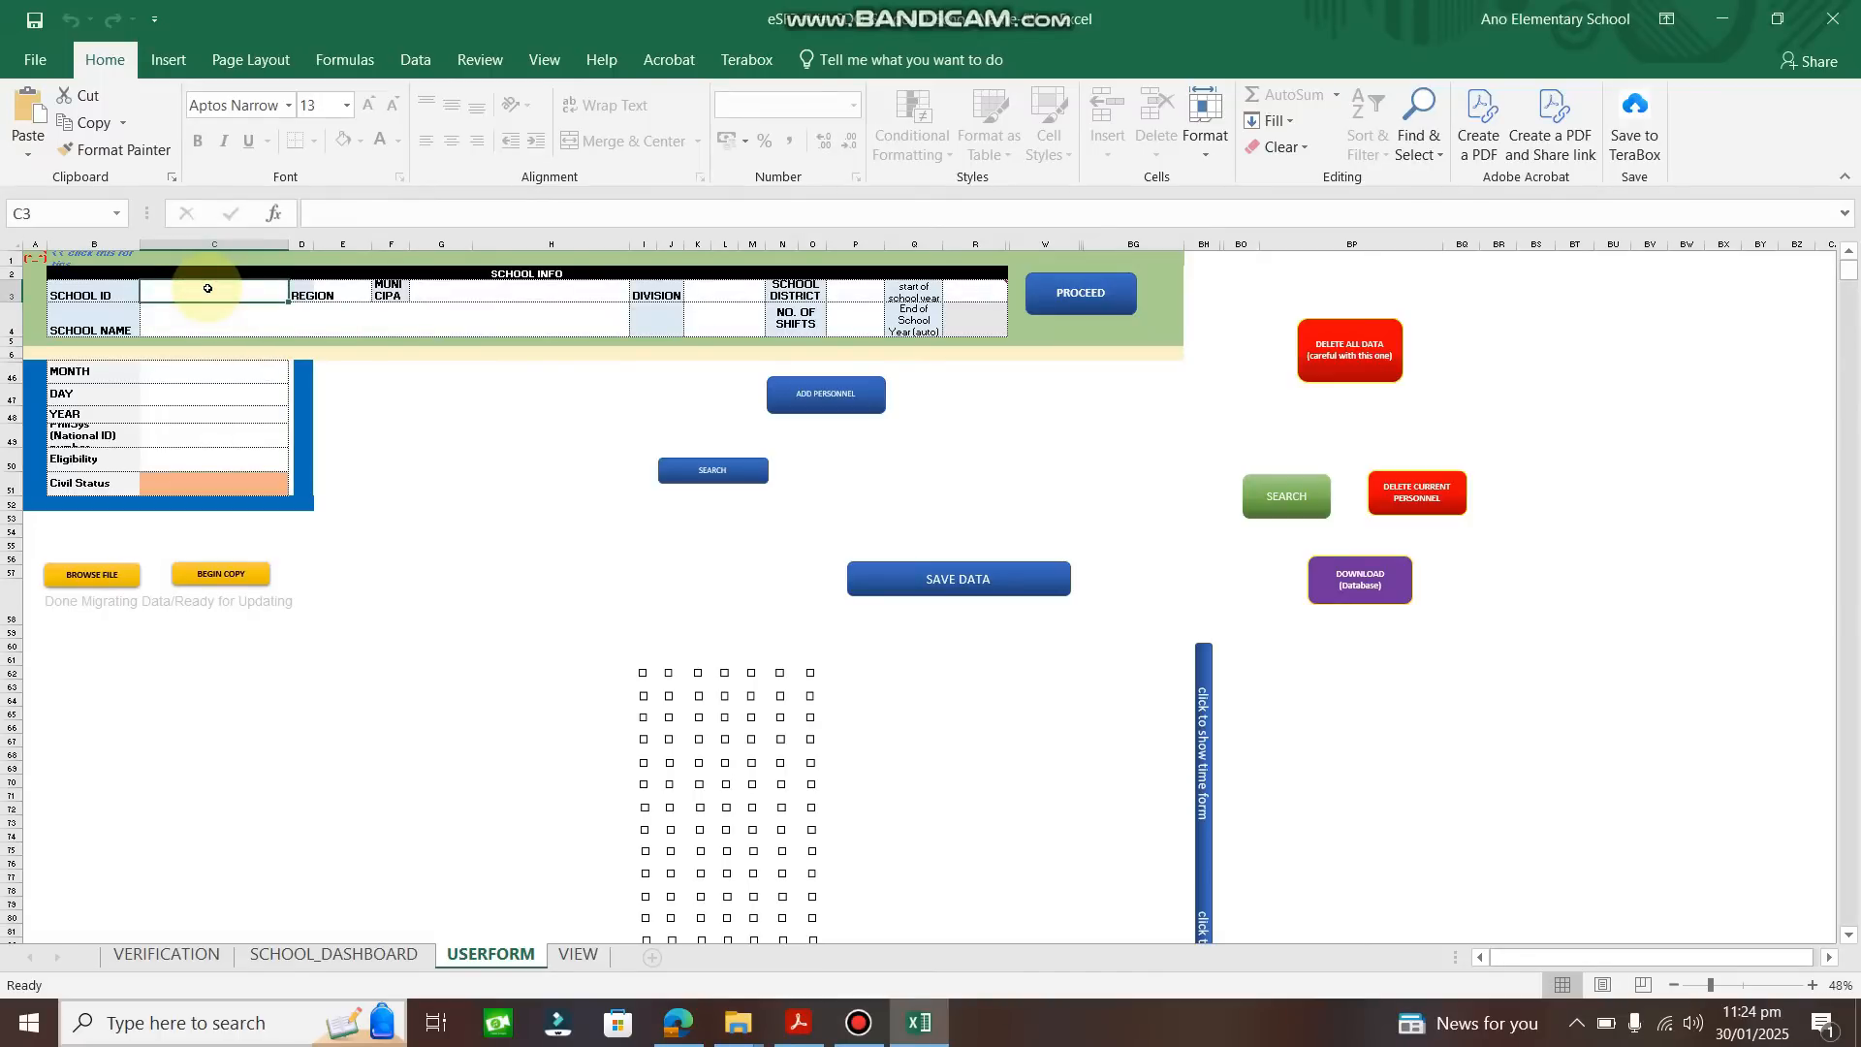
key(Return)
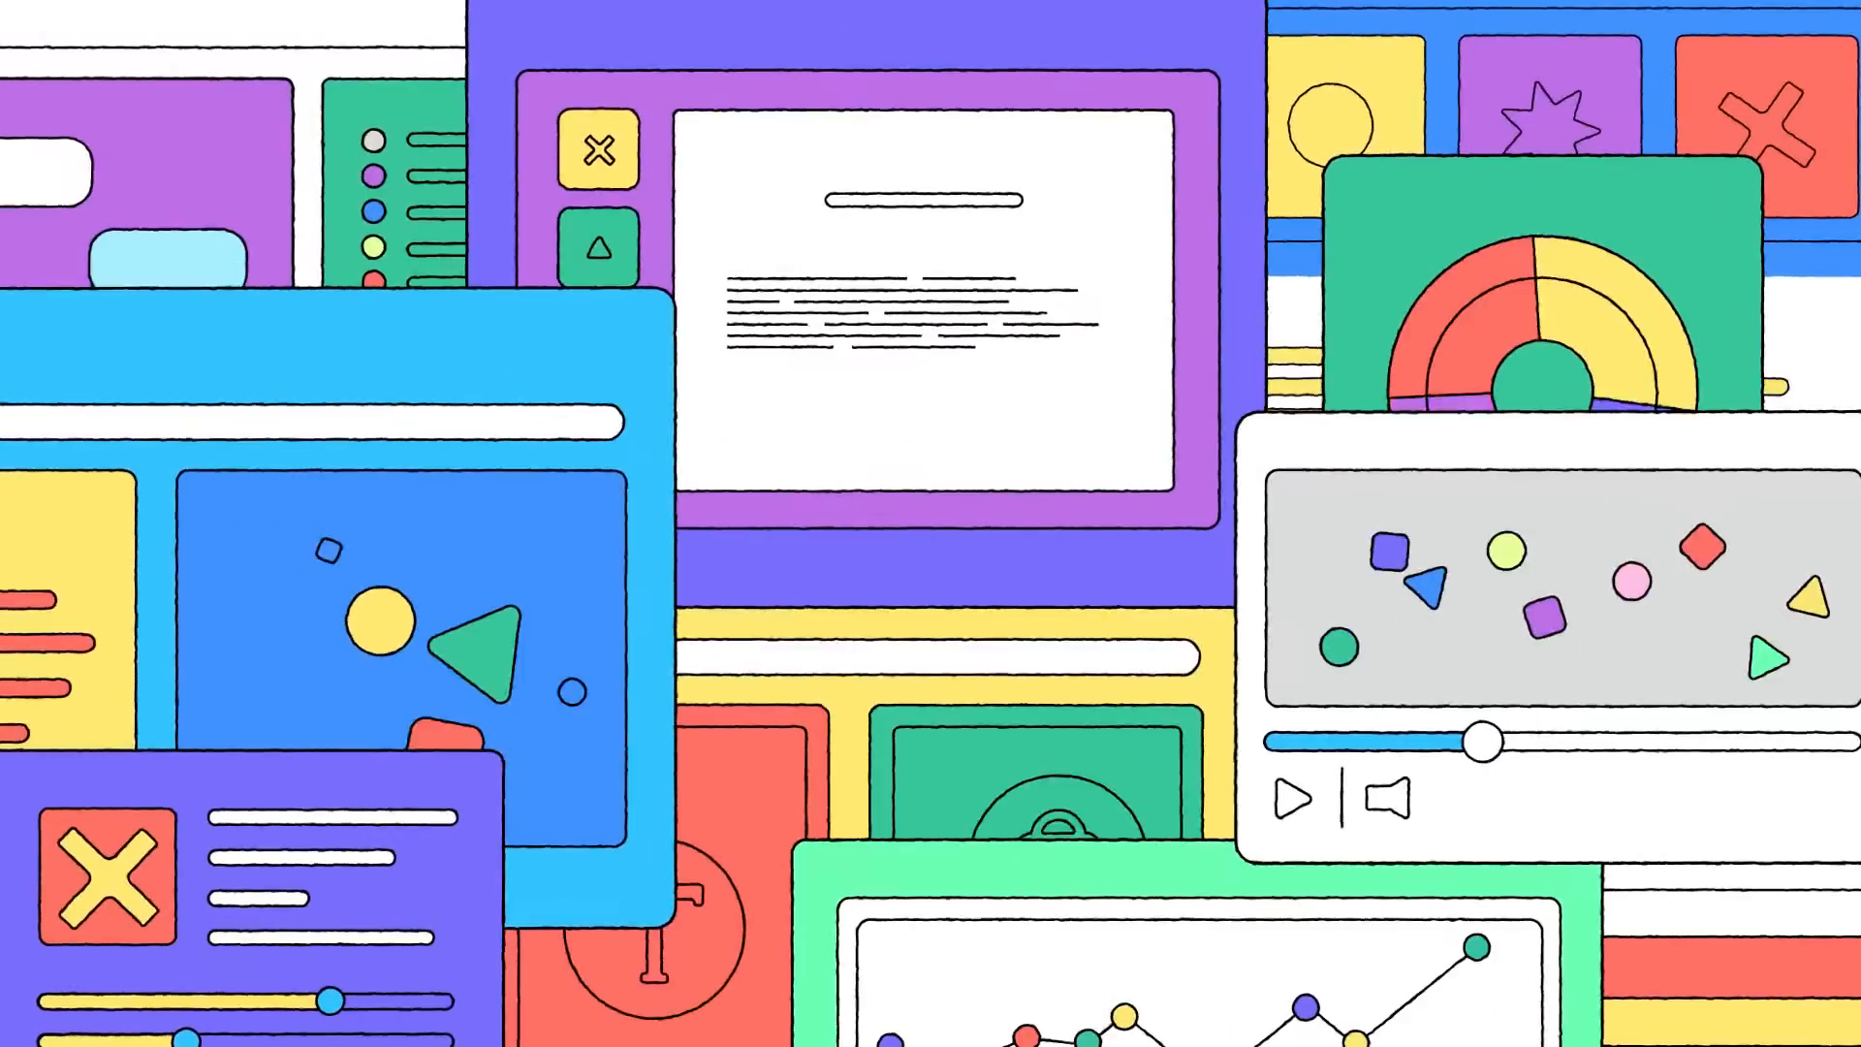
text(ANO ELEMENTARY SCHOOL)
click(344, 291)
click(383, 291)
click(344, 310)
Set both the municipality and the division to San Carlos City.
click(454, 302)
click(640, 291)
scroll(622, 316, up, 2)
click(644, 311)
click(644, 310)
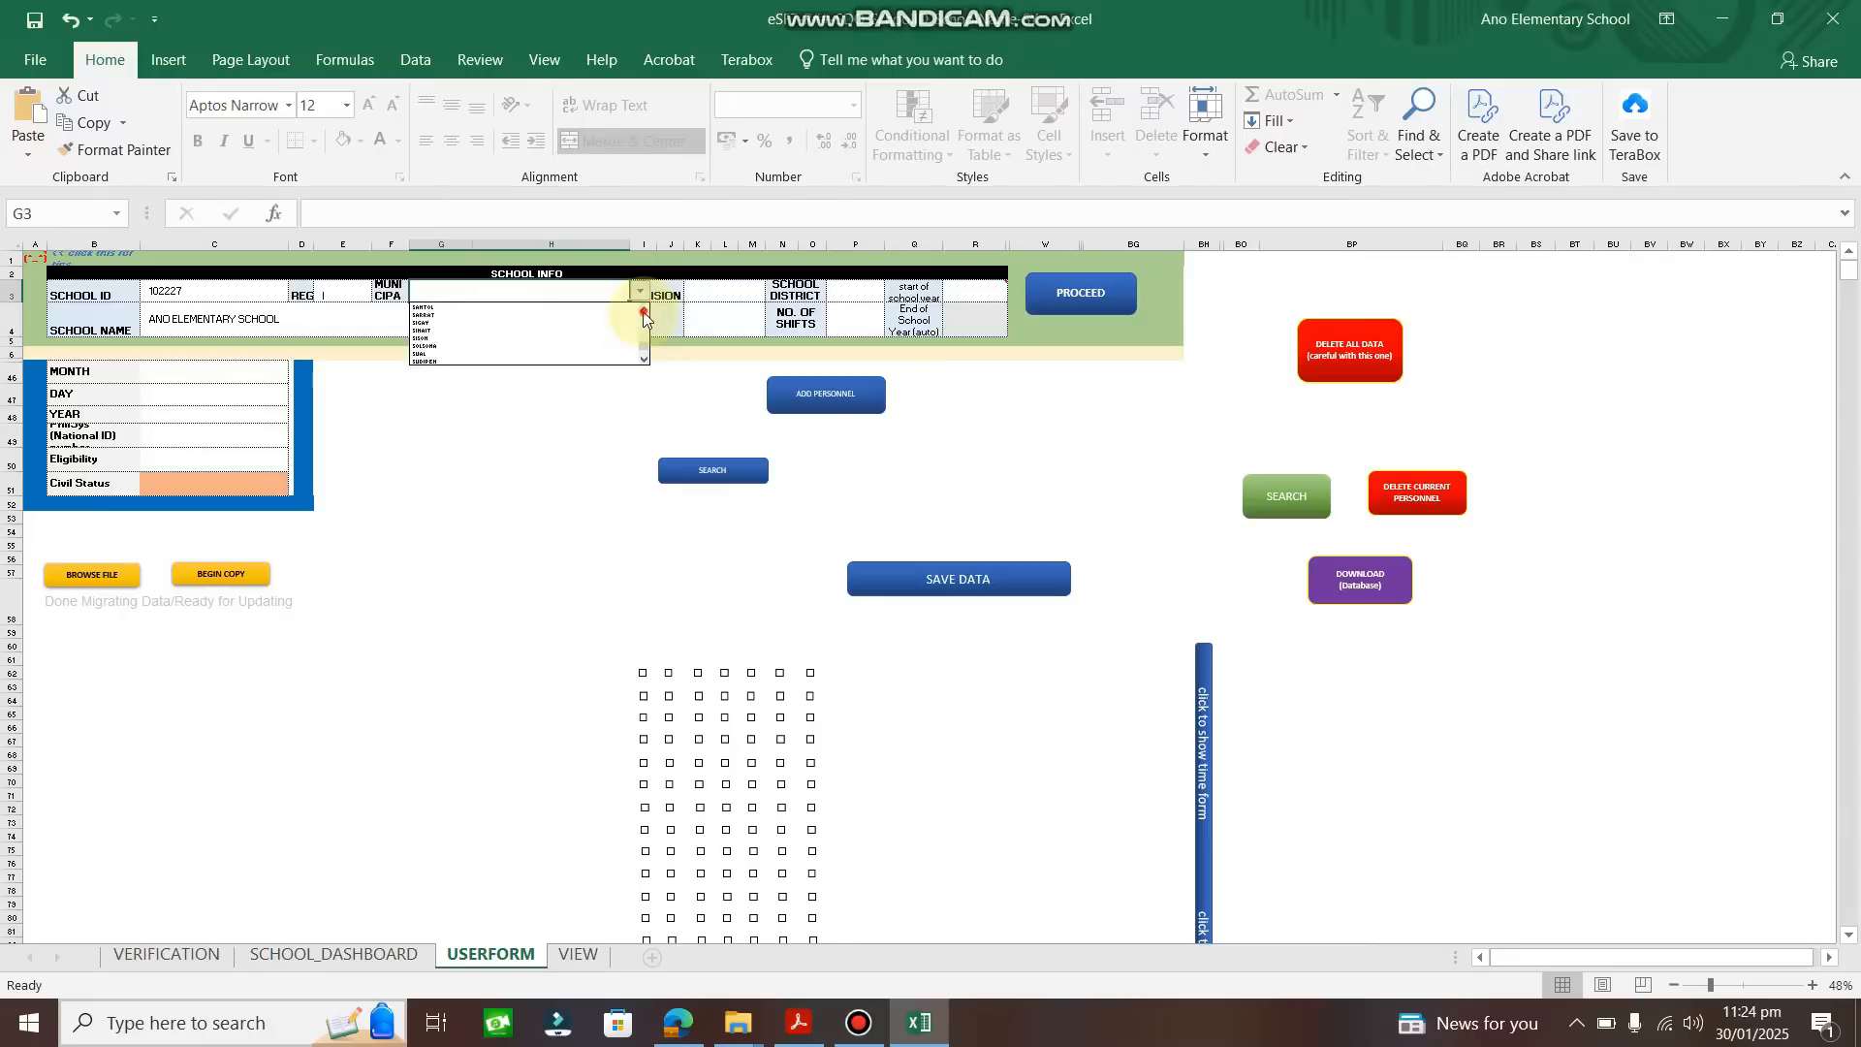
click(643, 312)
click(591, 346)
click(745, 295)
click(775, 291)
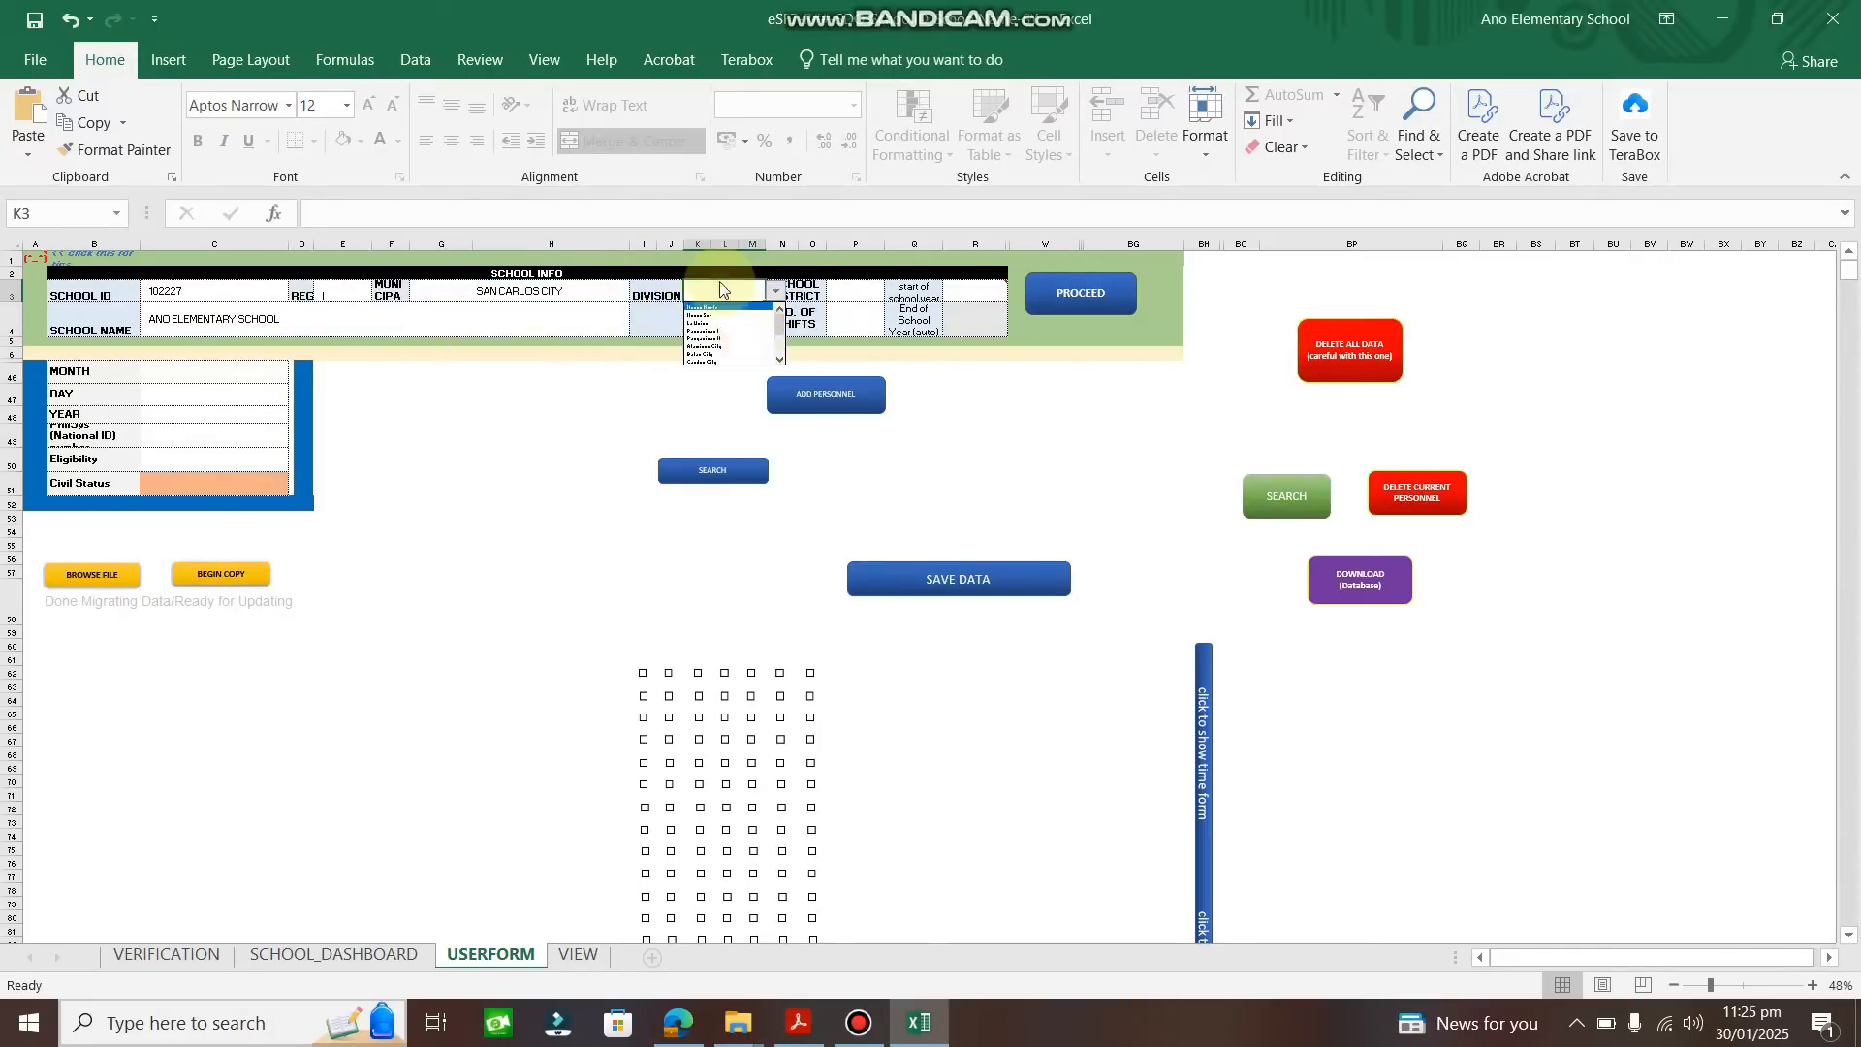
click(781, 361)
click(712, 361)
Enter school district II and set the number of shifts to 1.
click(860, 291)
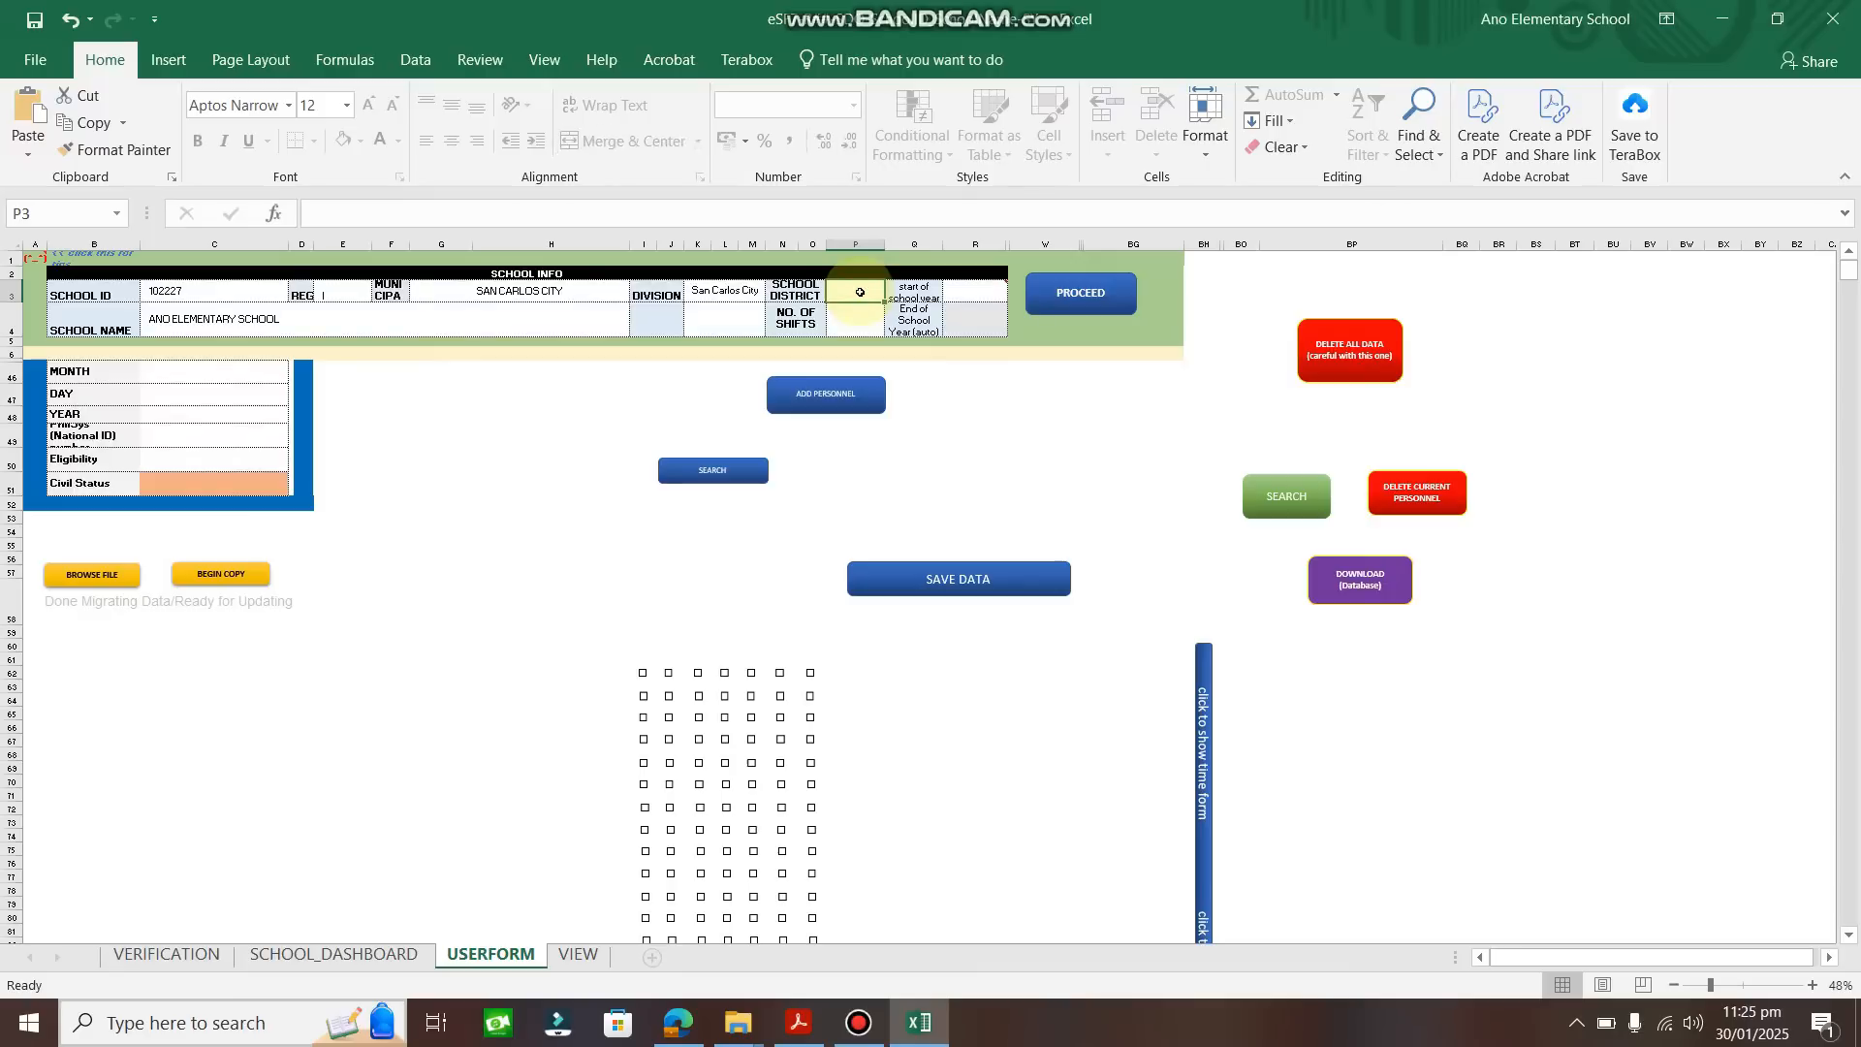
text(II)
key(Return)
click(893, 330)
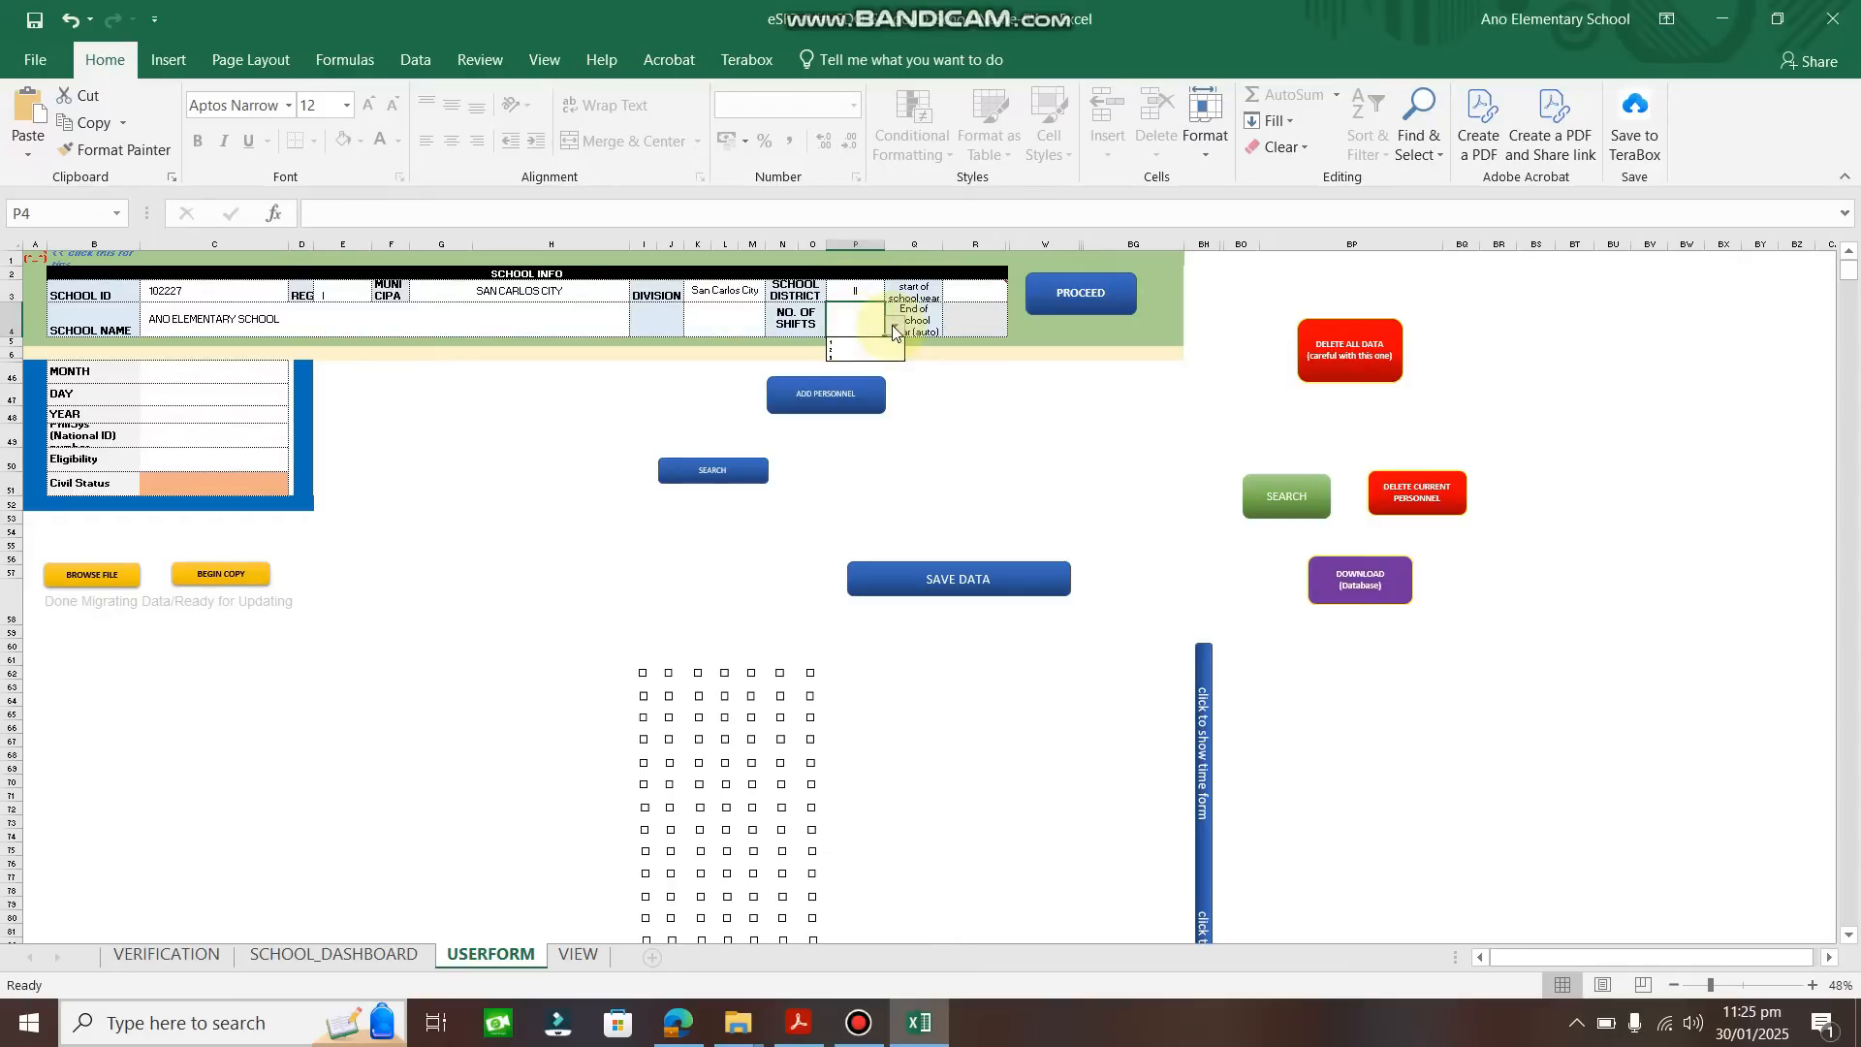
click(853, 343)
click(729, 319)
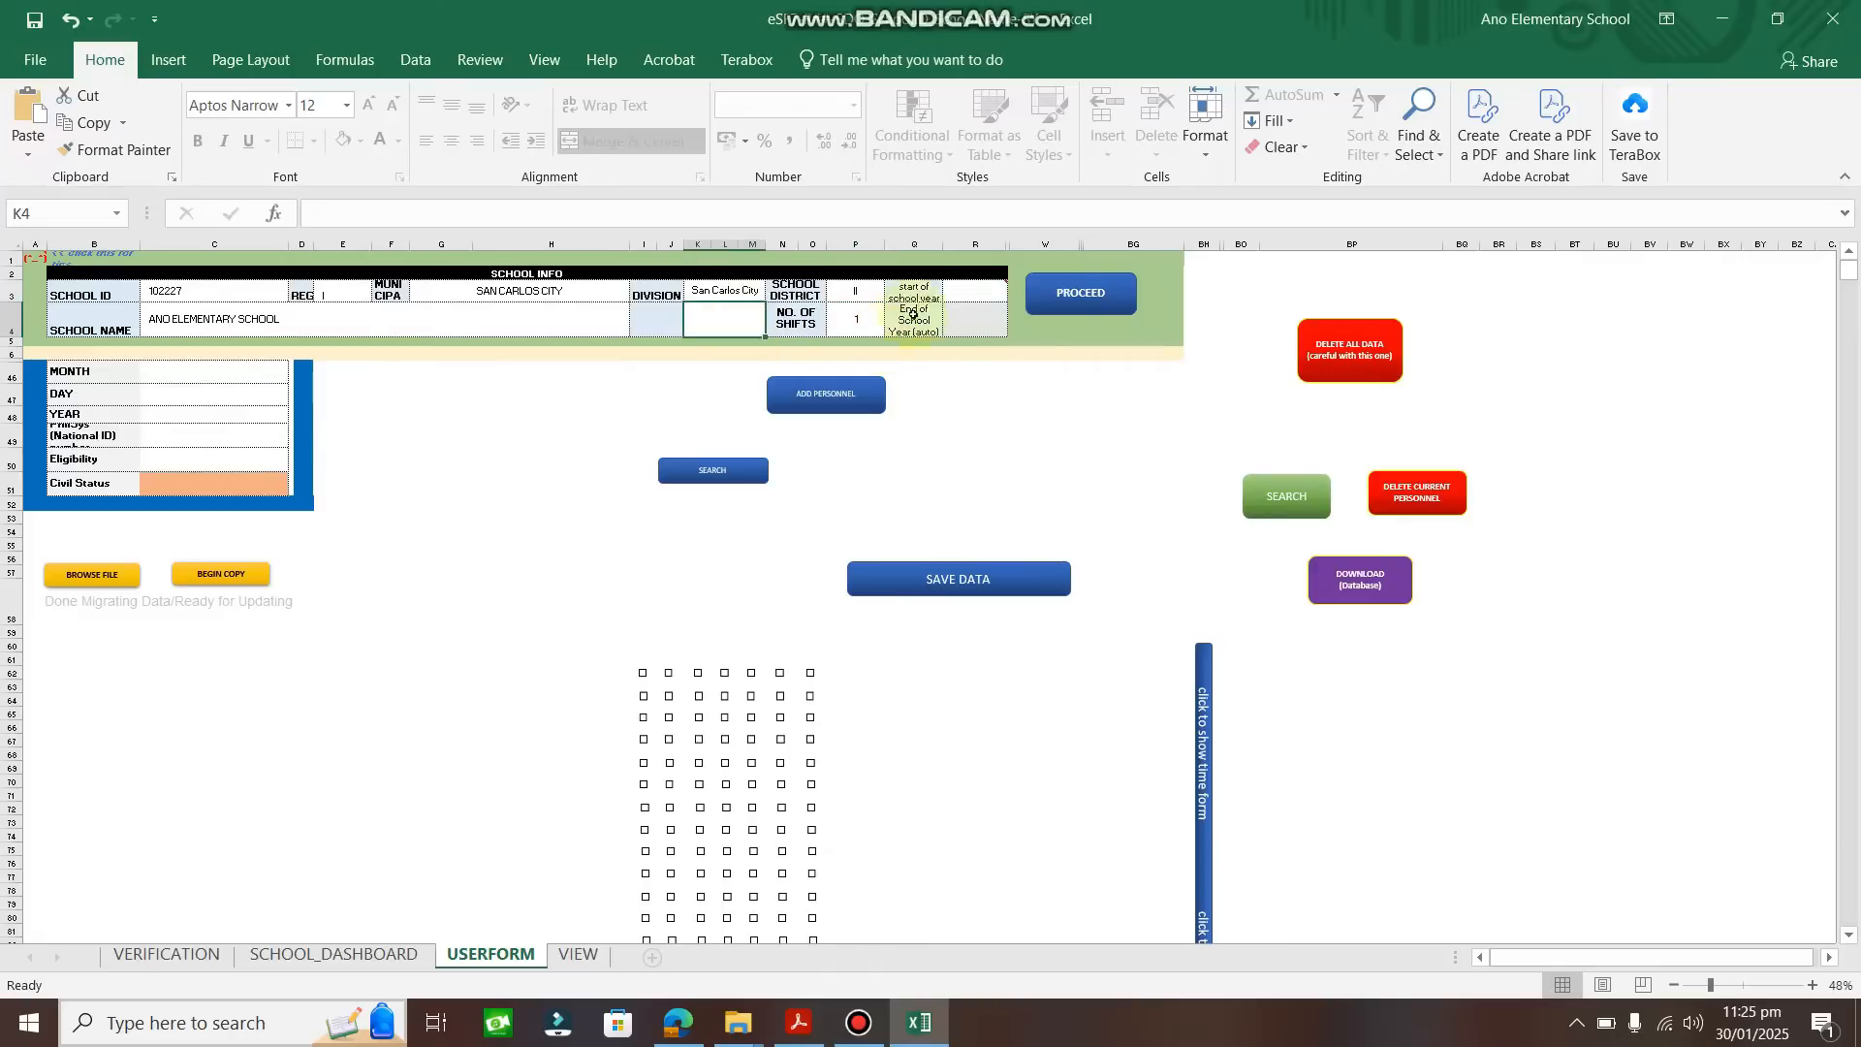
Set the school year start to 2024 and save the school info with PROCEED.
click(974, 296)
text(2024)
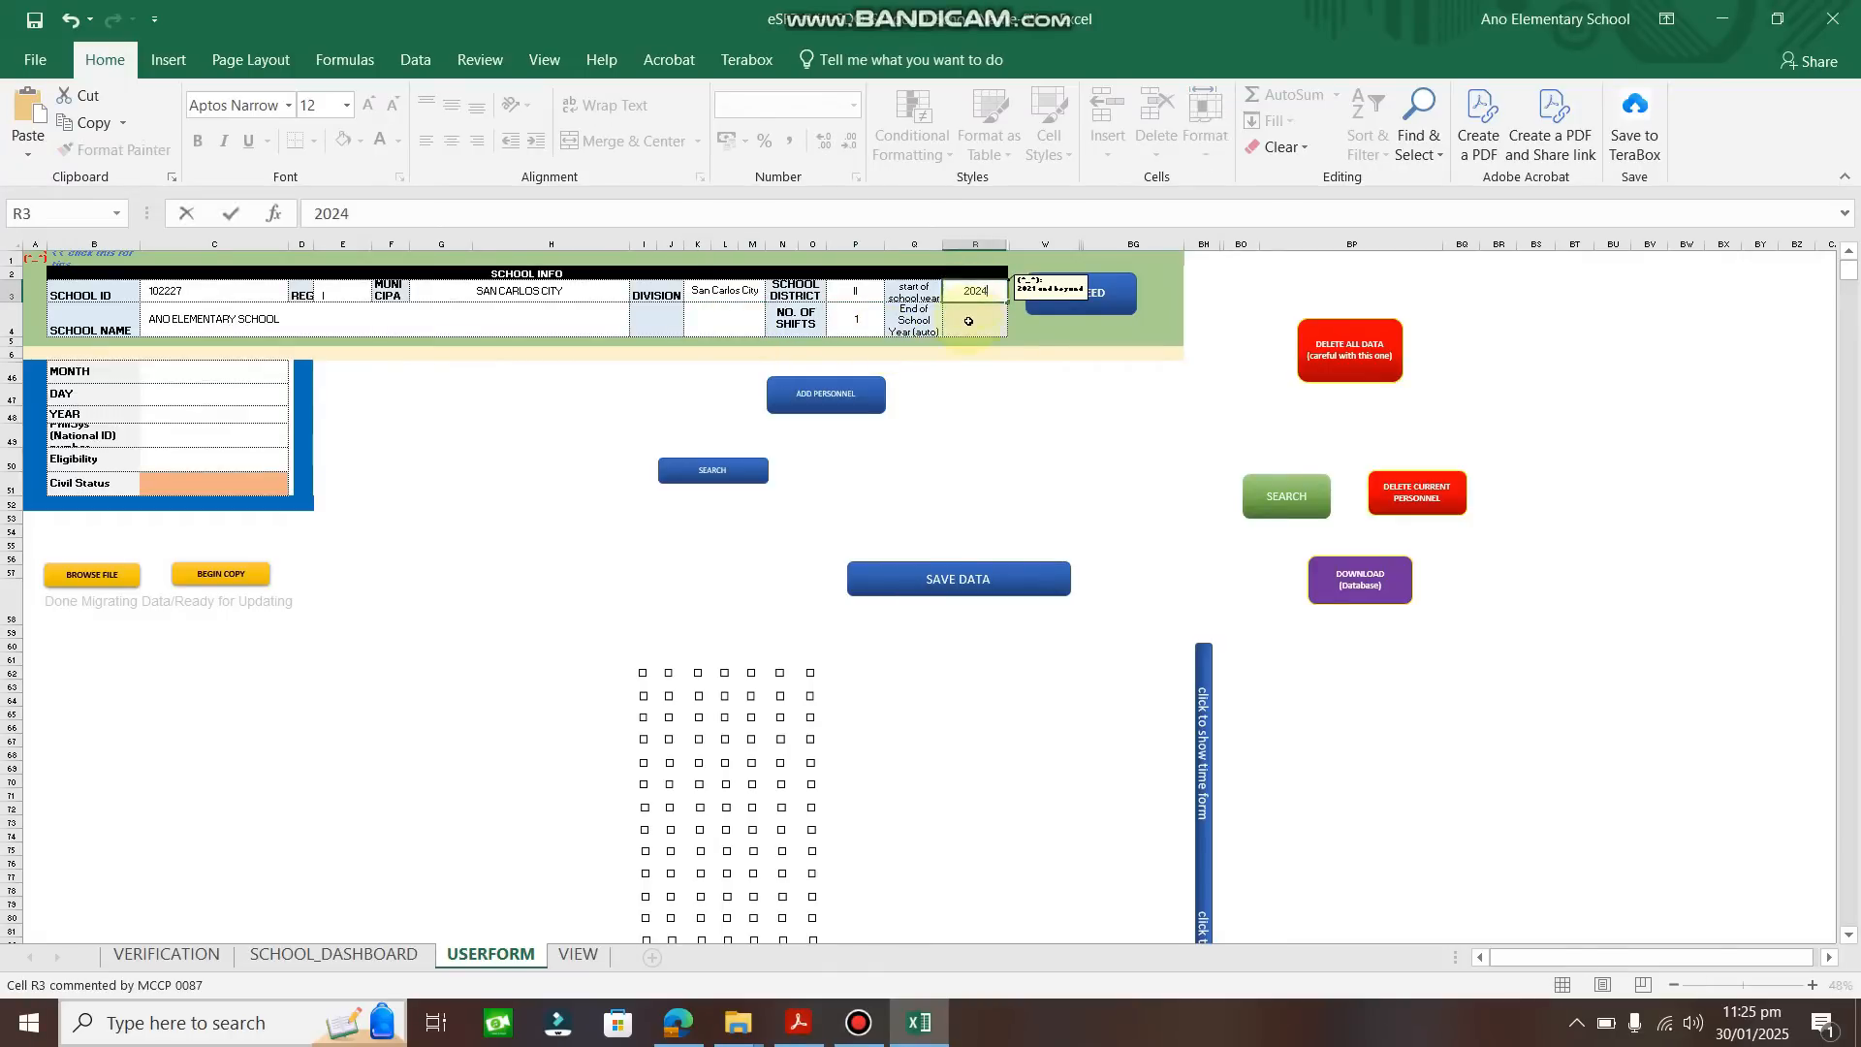
key(Return)
click(194, 373)
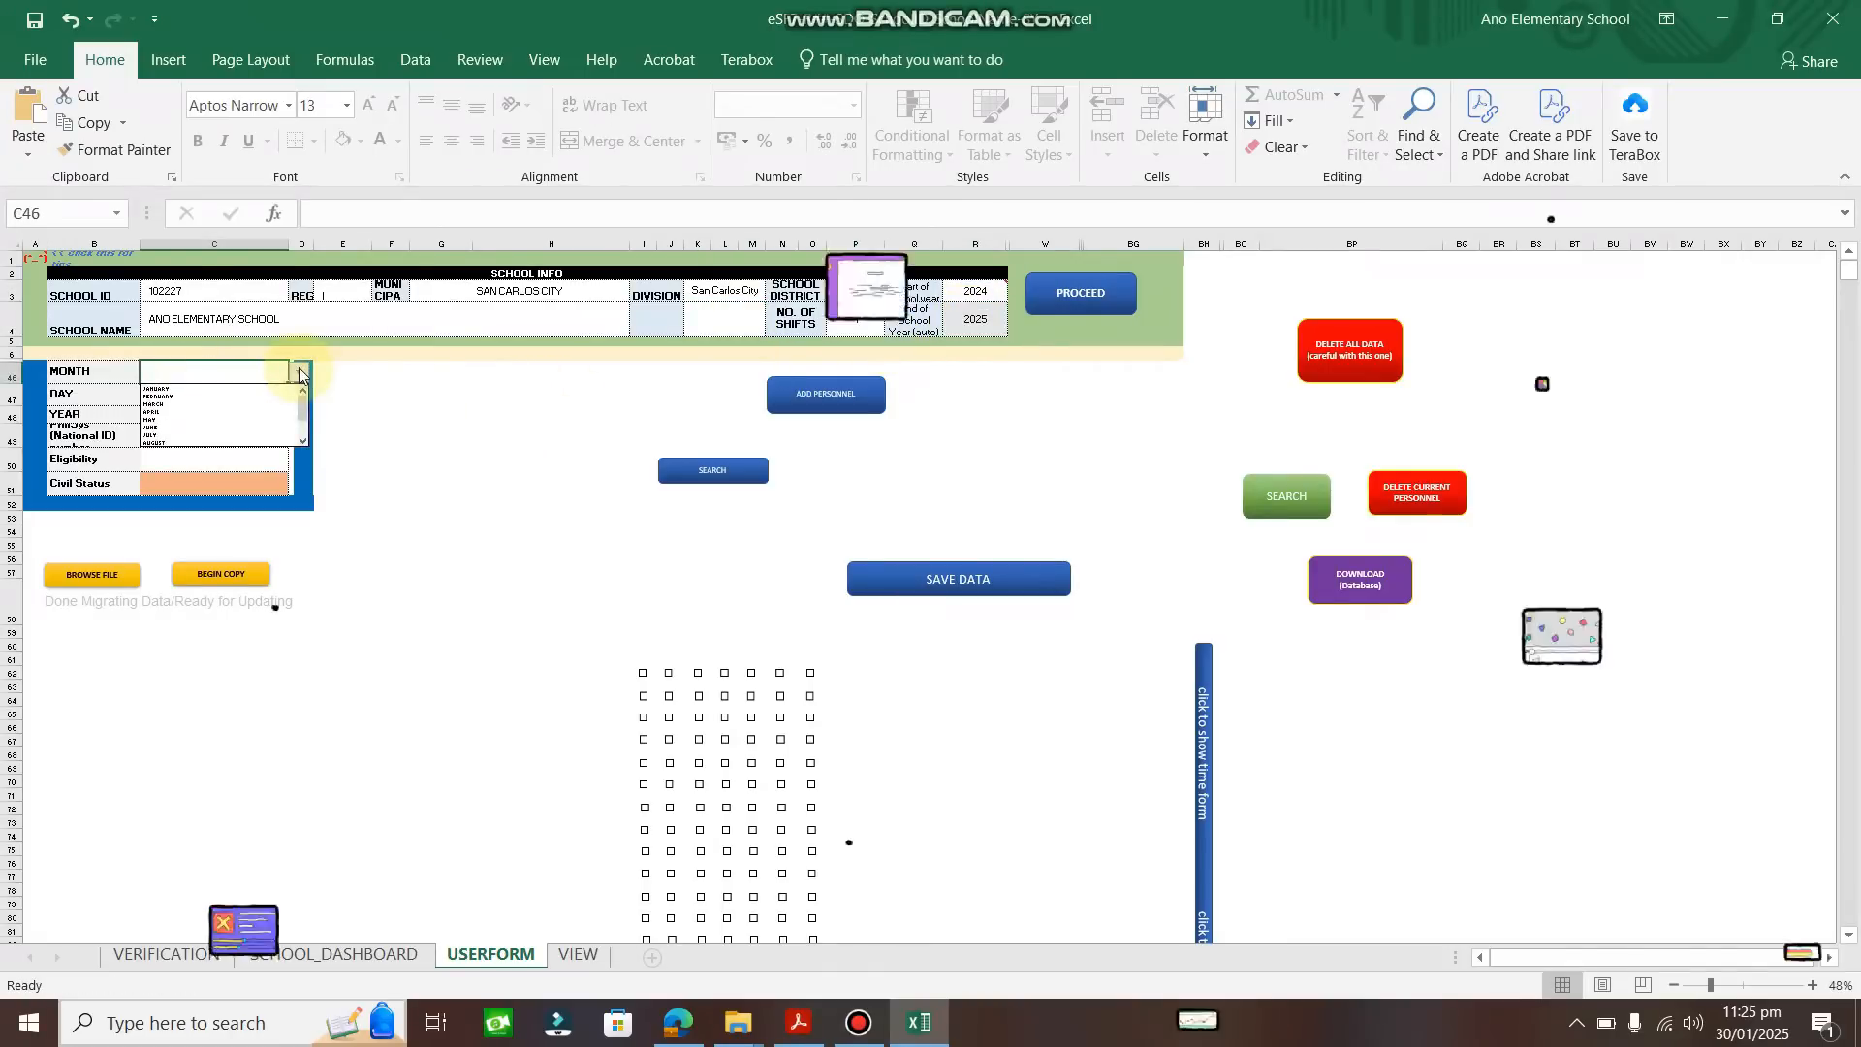
click(1080, 296)
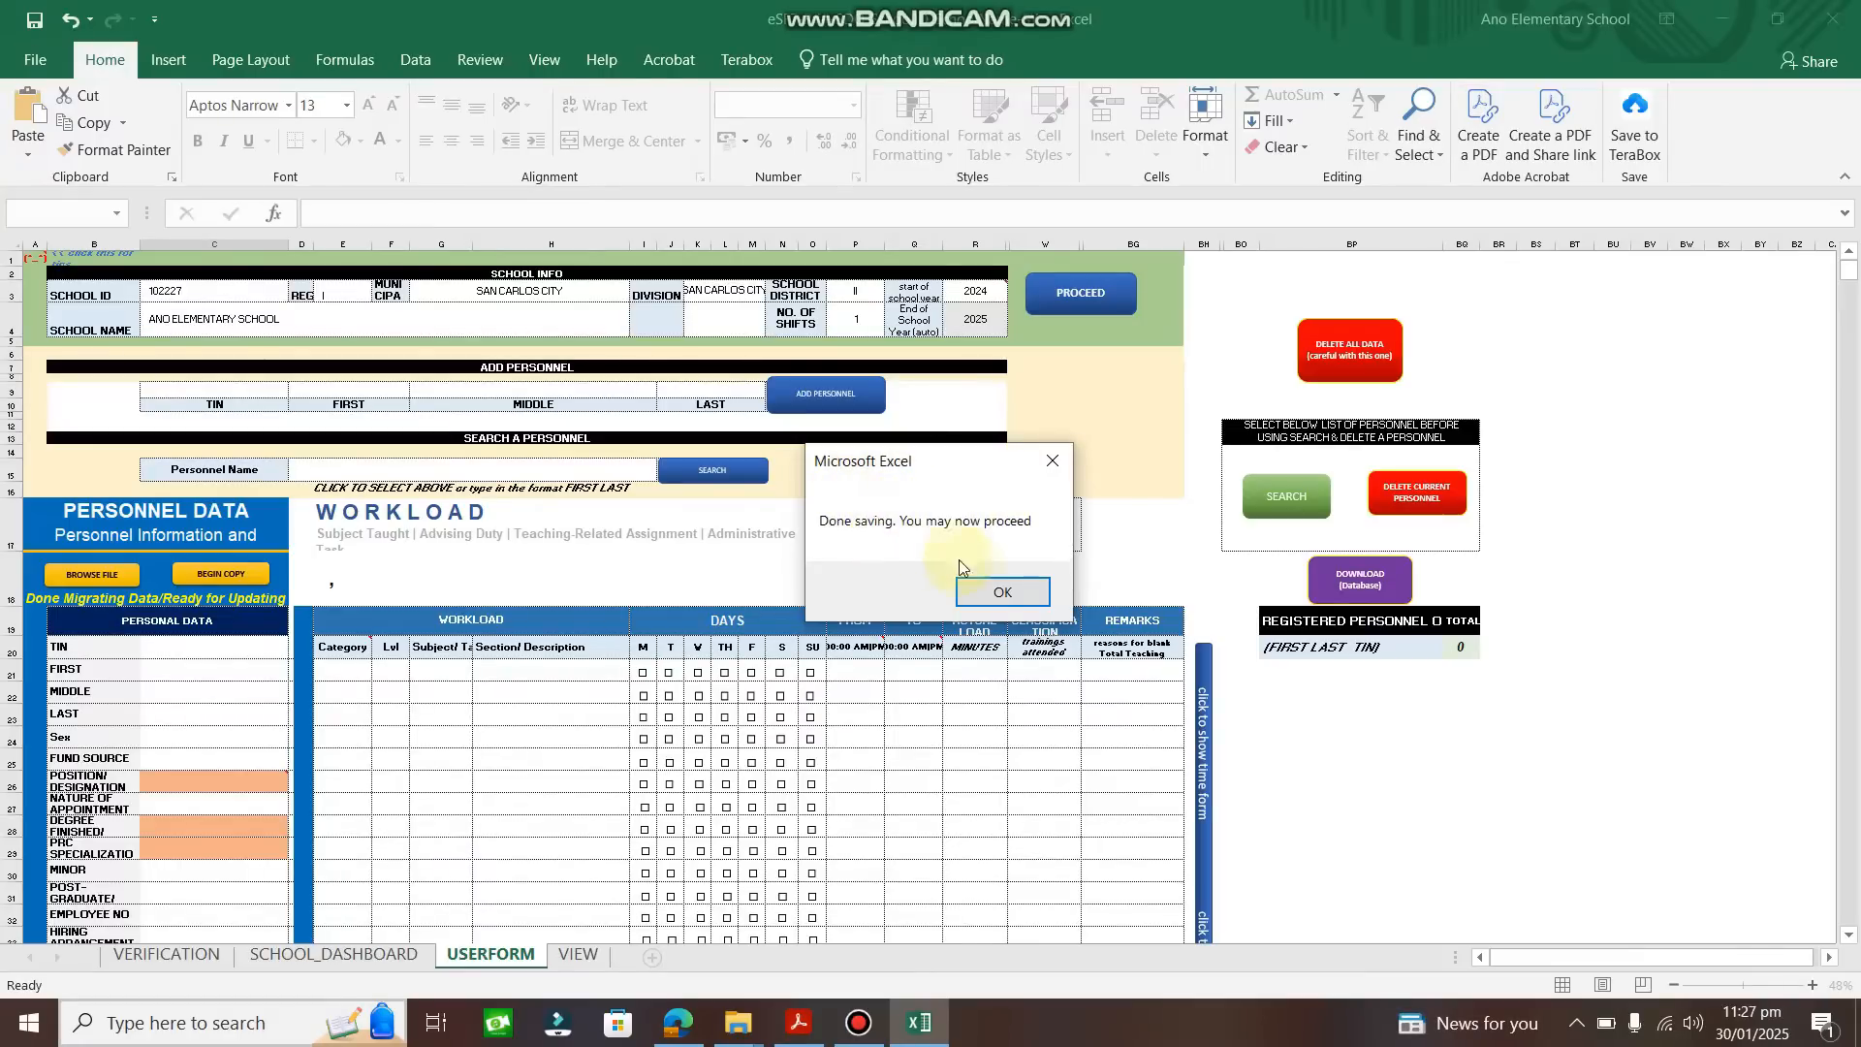
Dismiss the save confirmation and locate the TIN, first, middle and last name cells.
click(1003, 595)
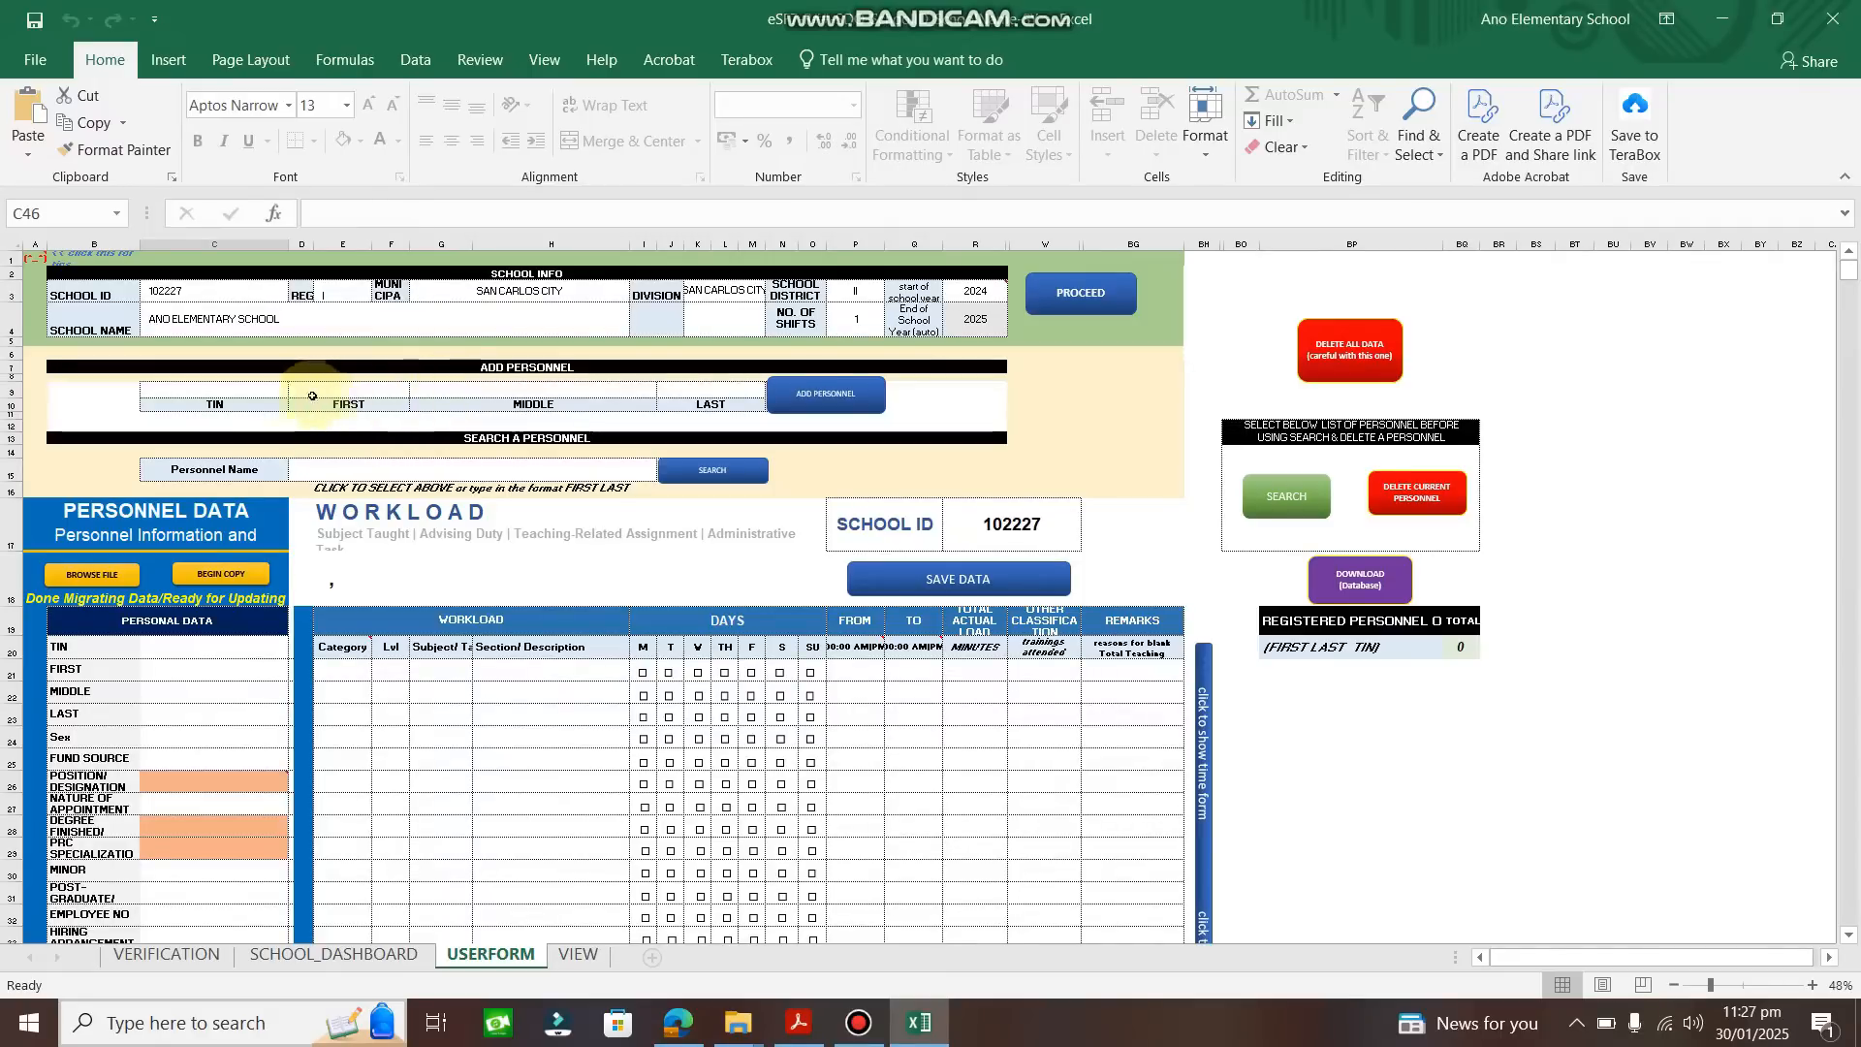
click(260, 391)
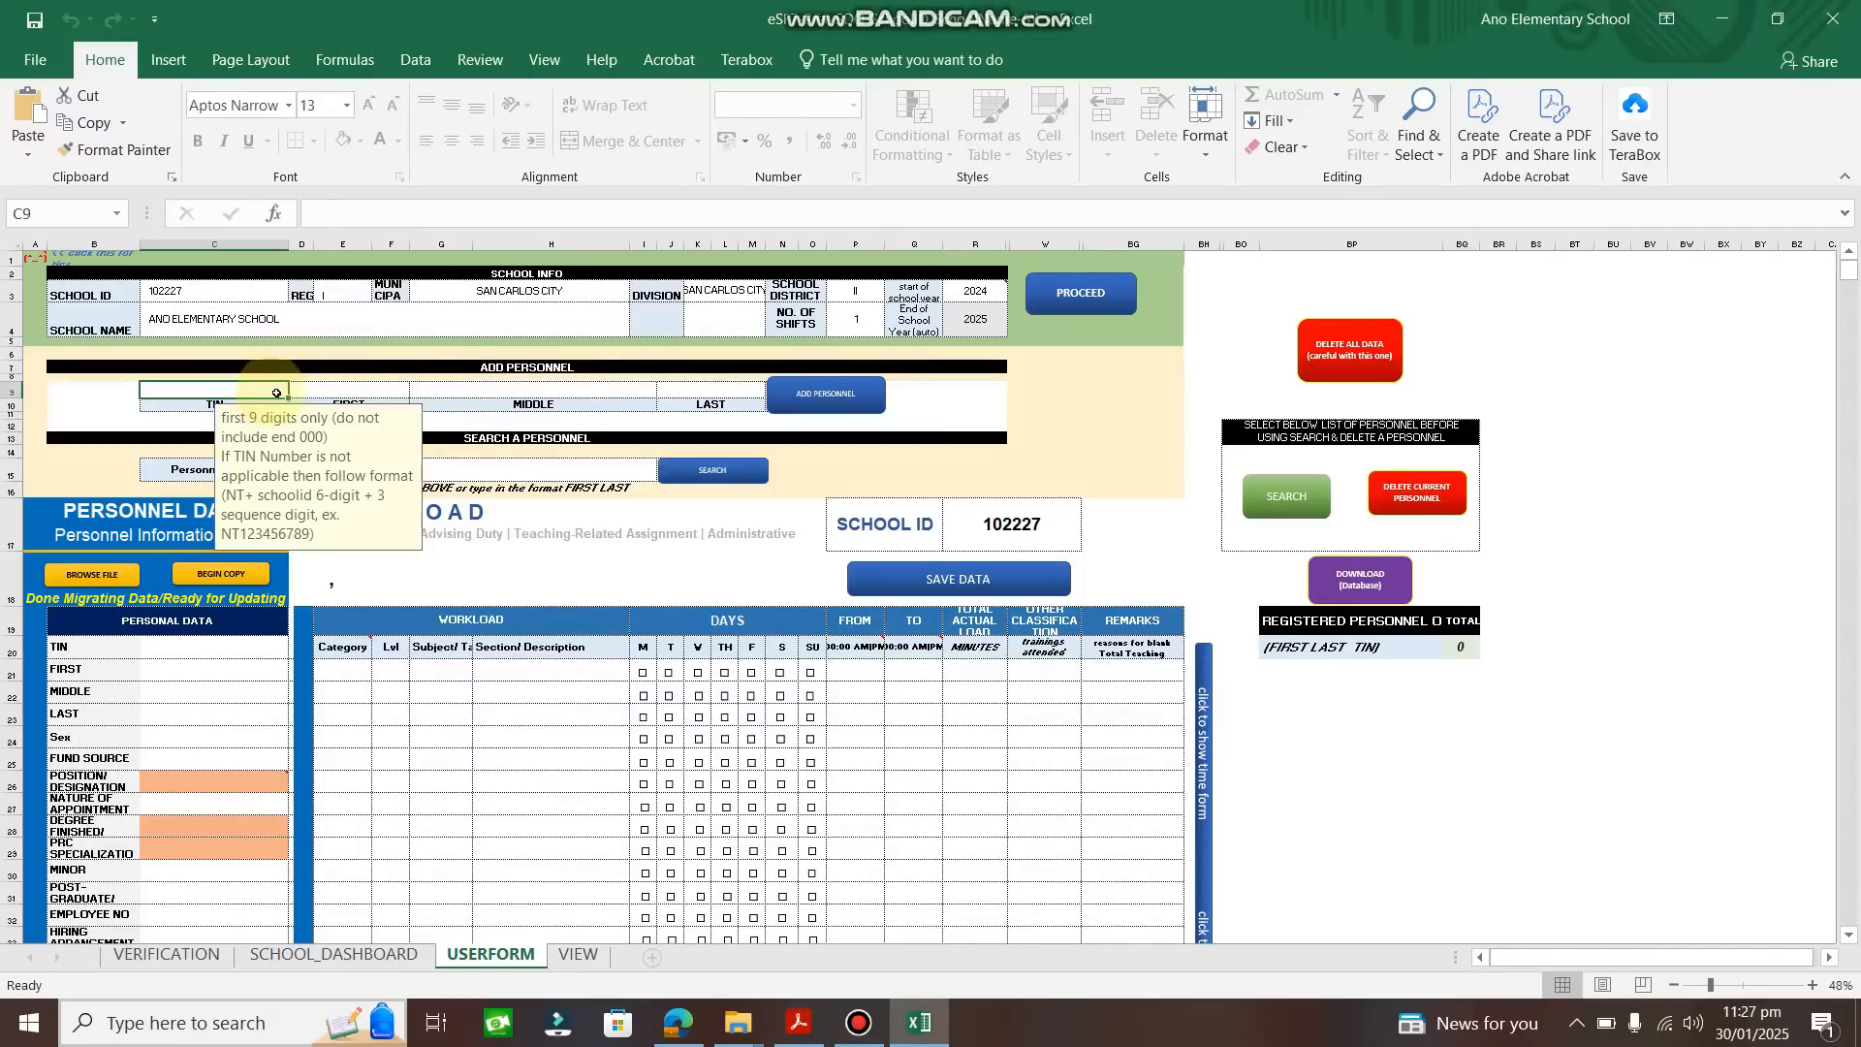
click(352, 391)
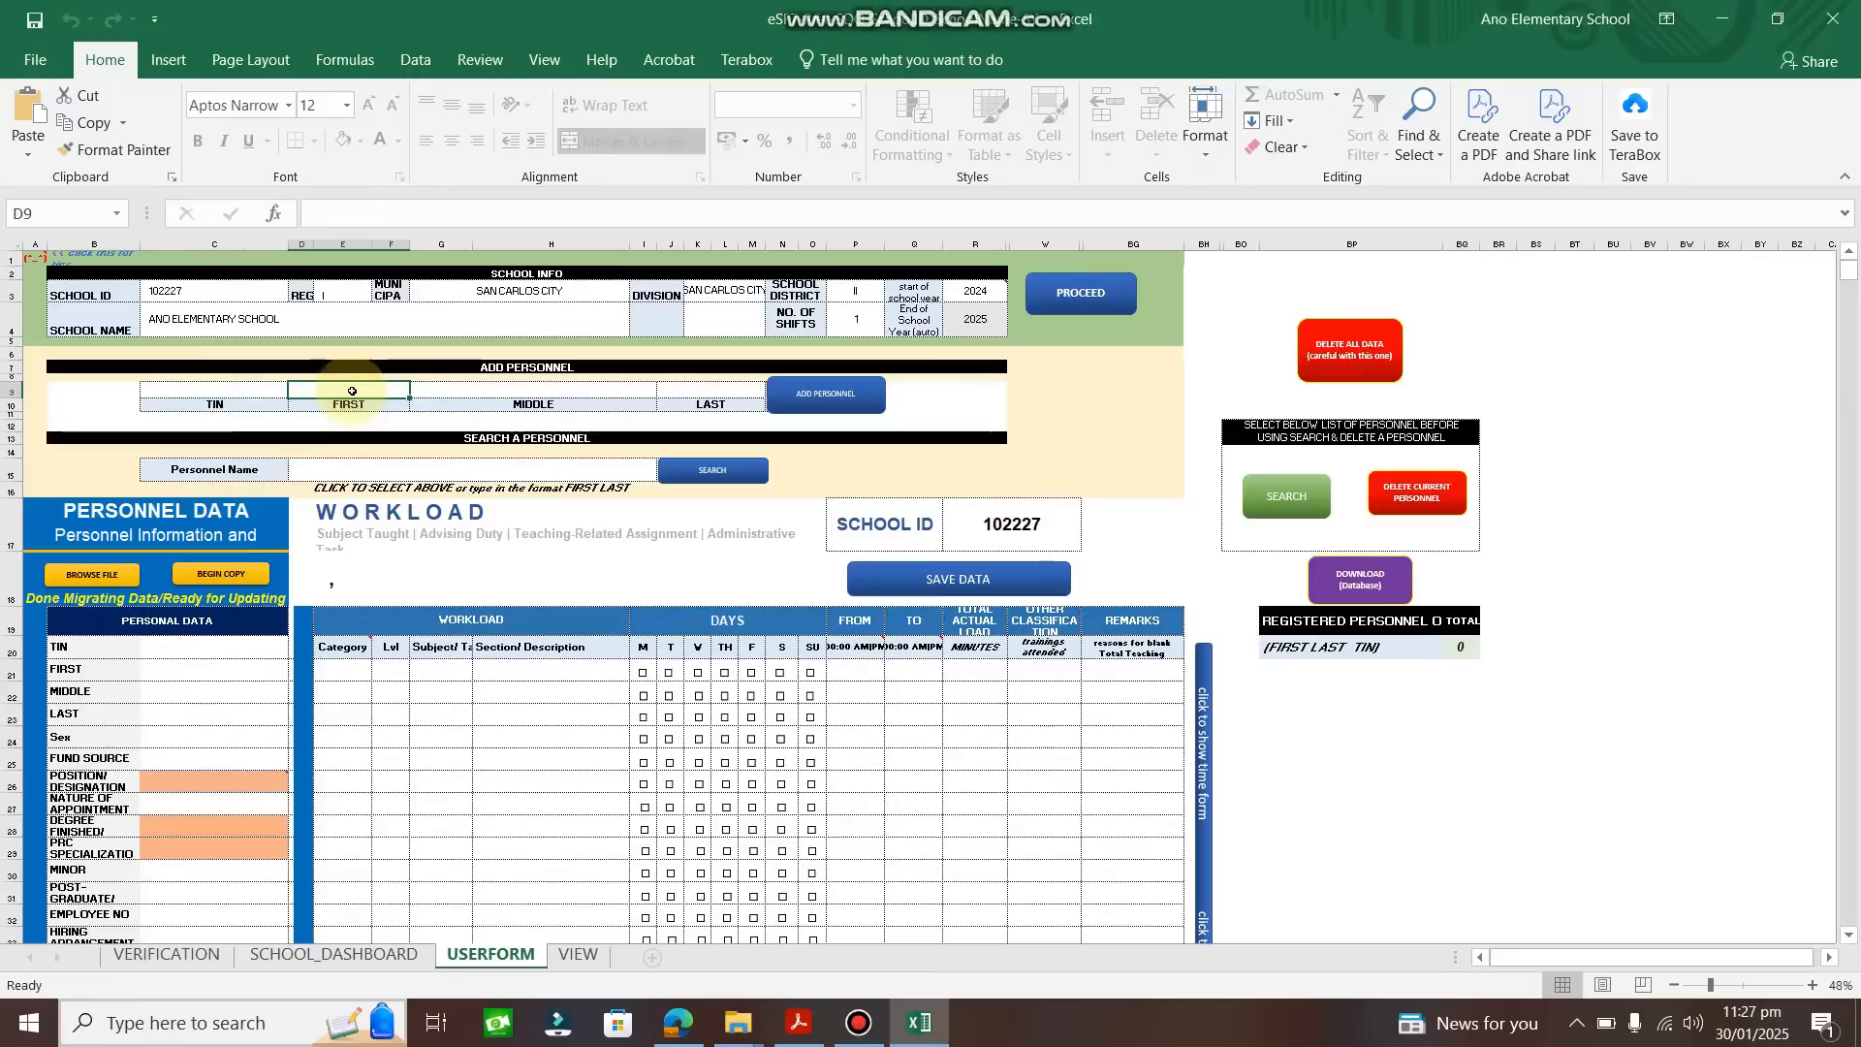
click(504, 391)
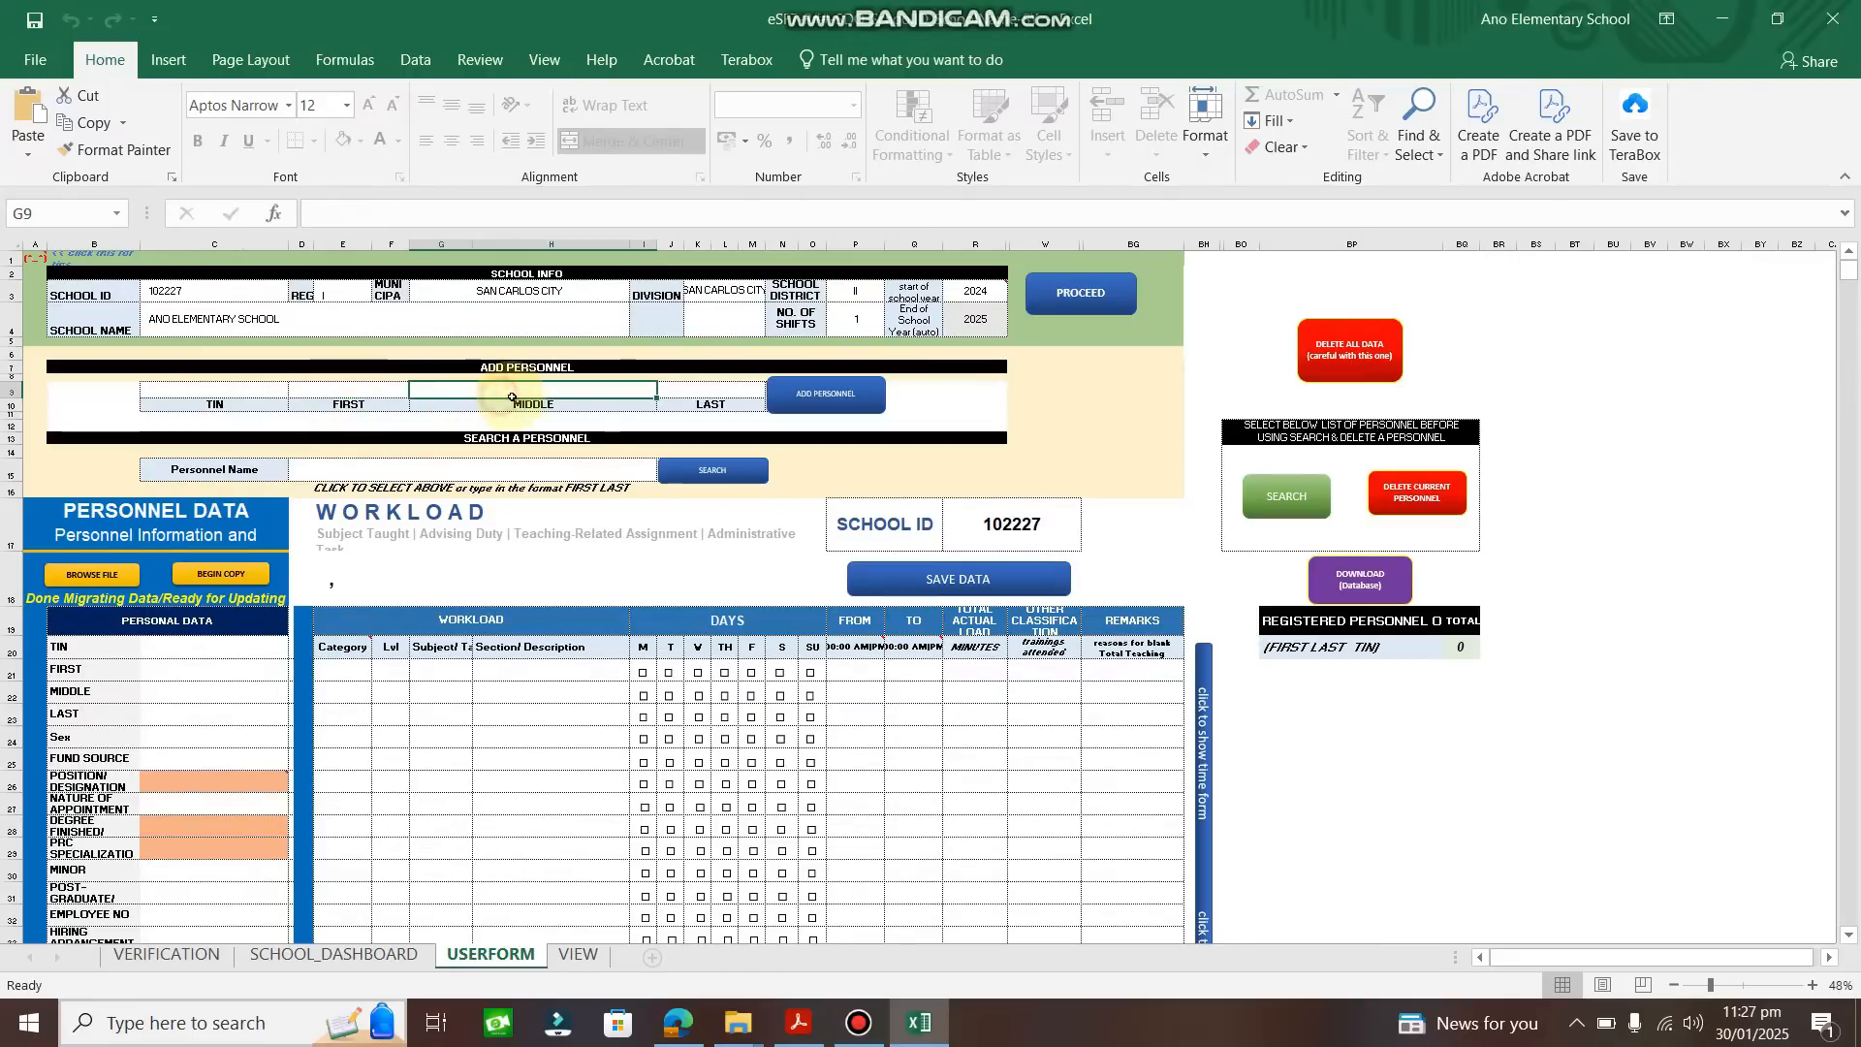
click(691, 395)
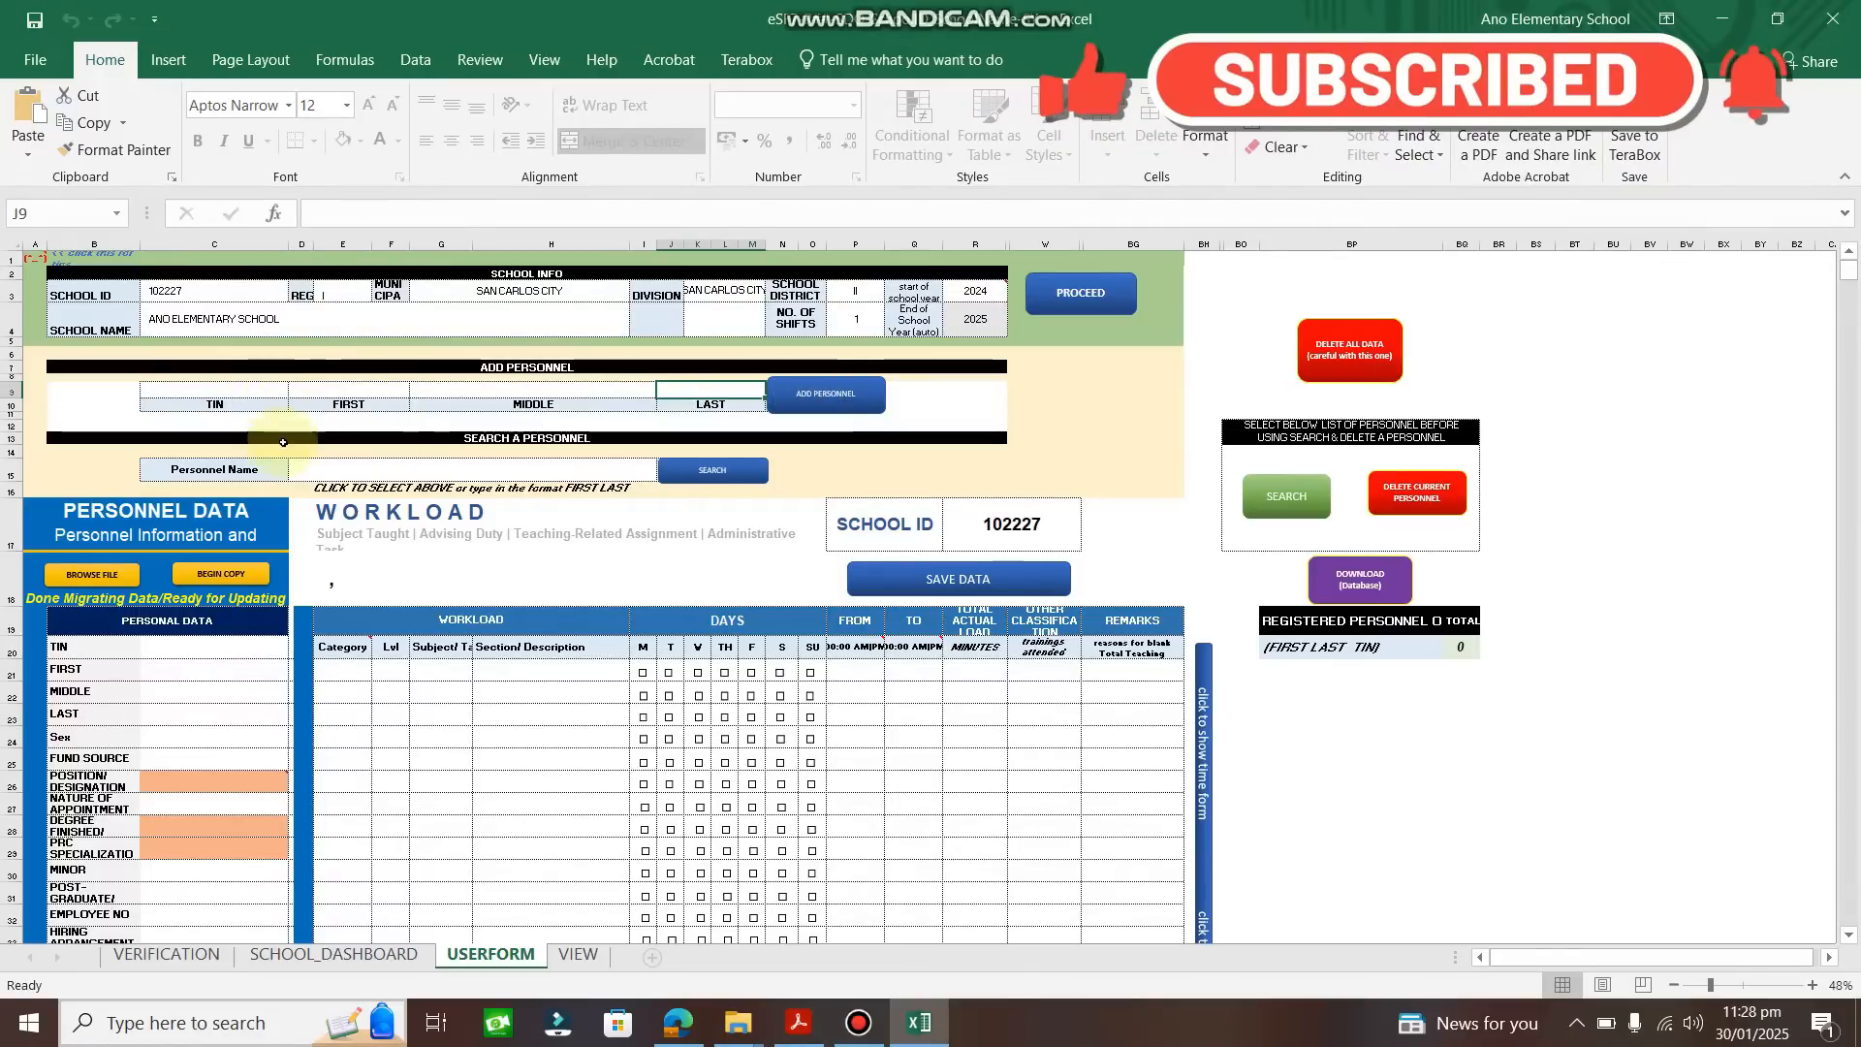
Enter the teacher's TIN and first, middle and last names, and add her as personnel.
click(208, 391)
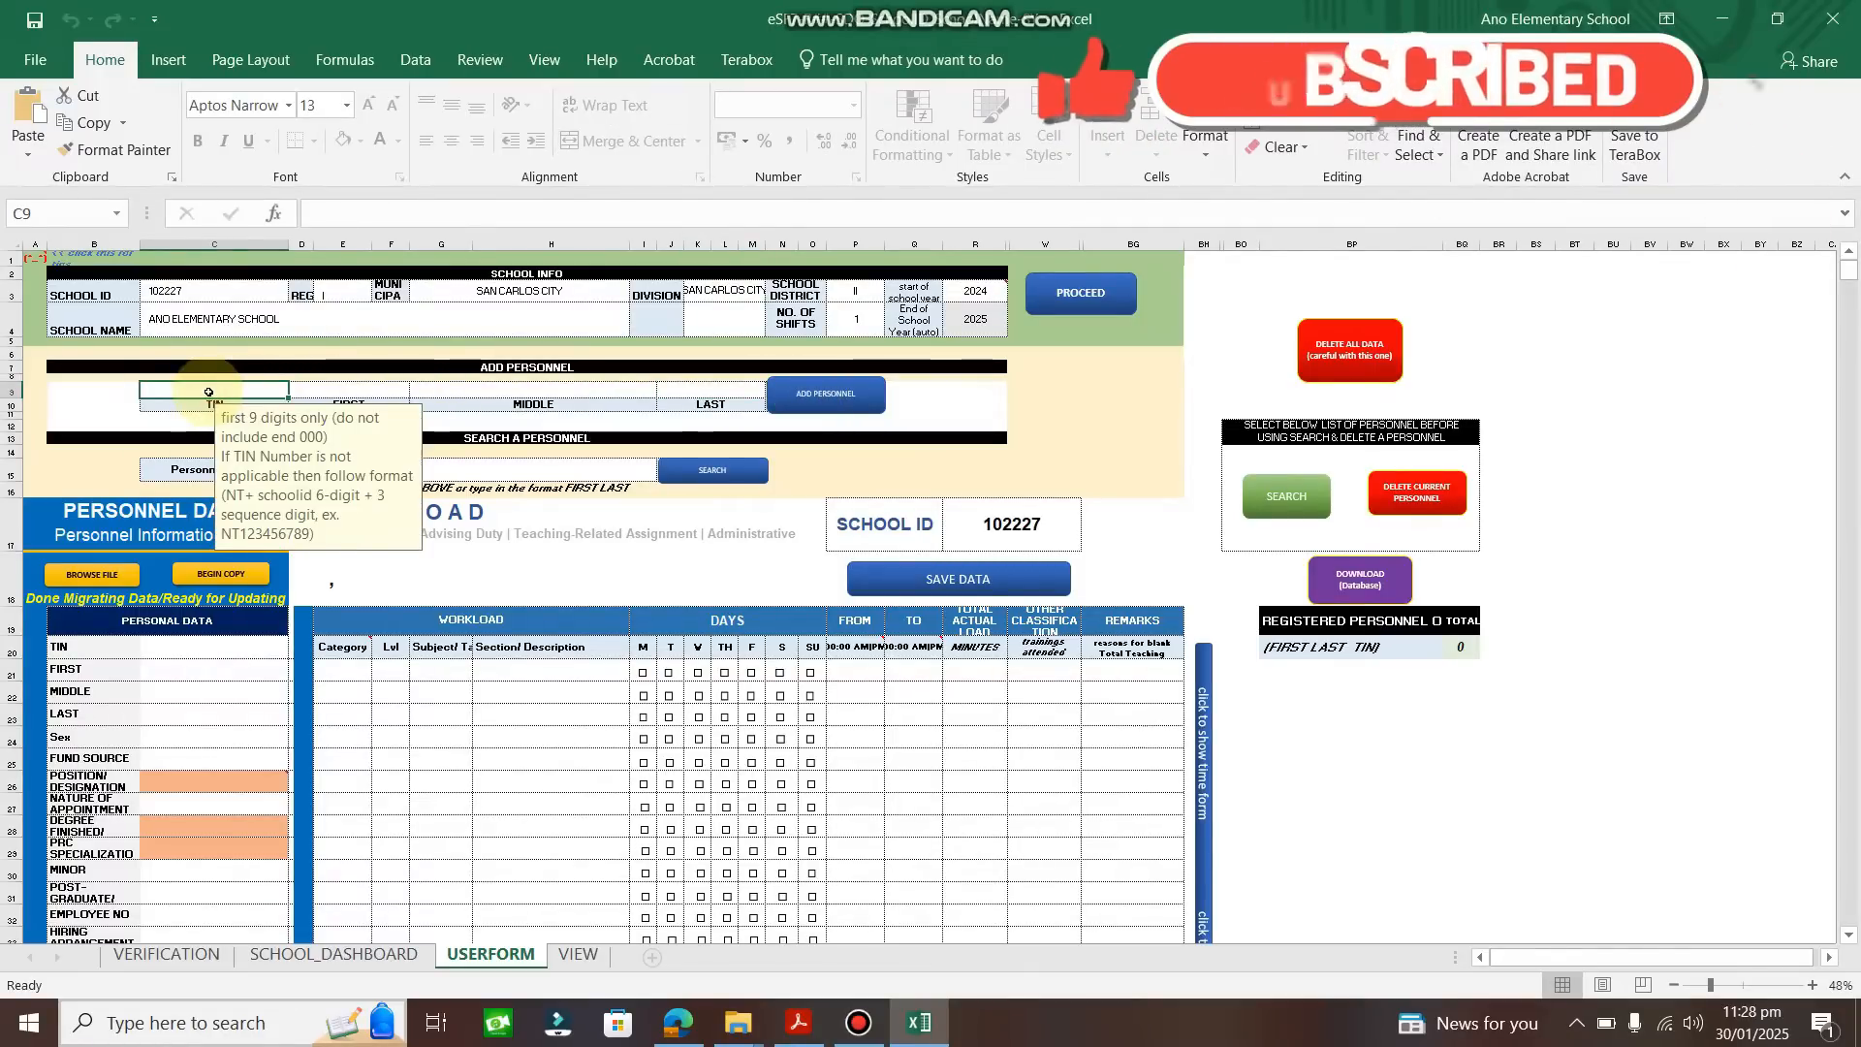
text(1234)
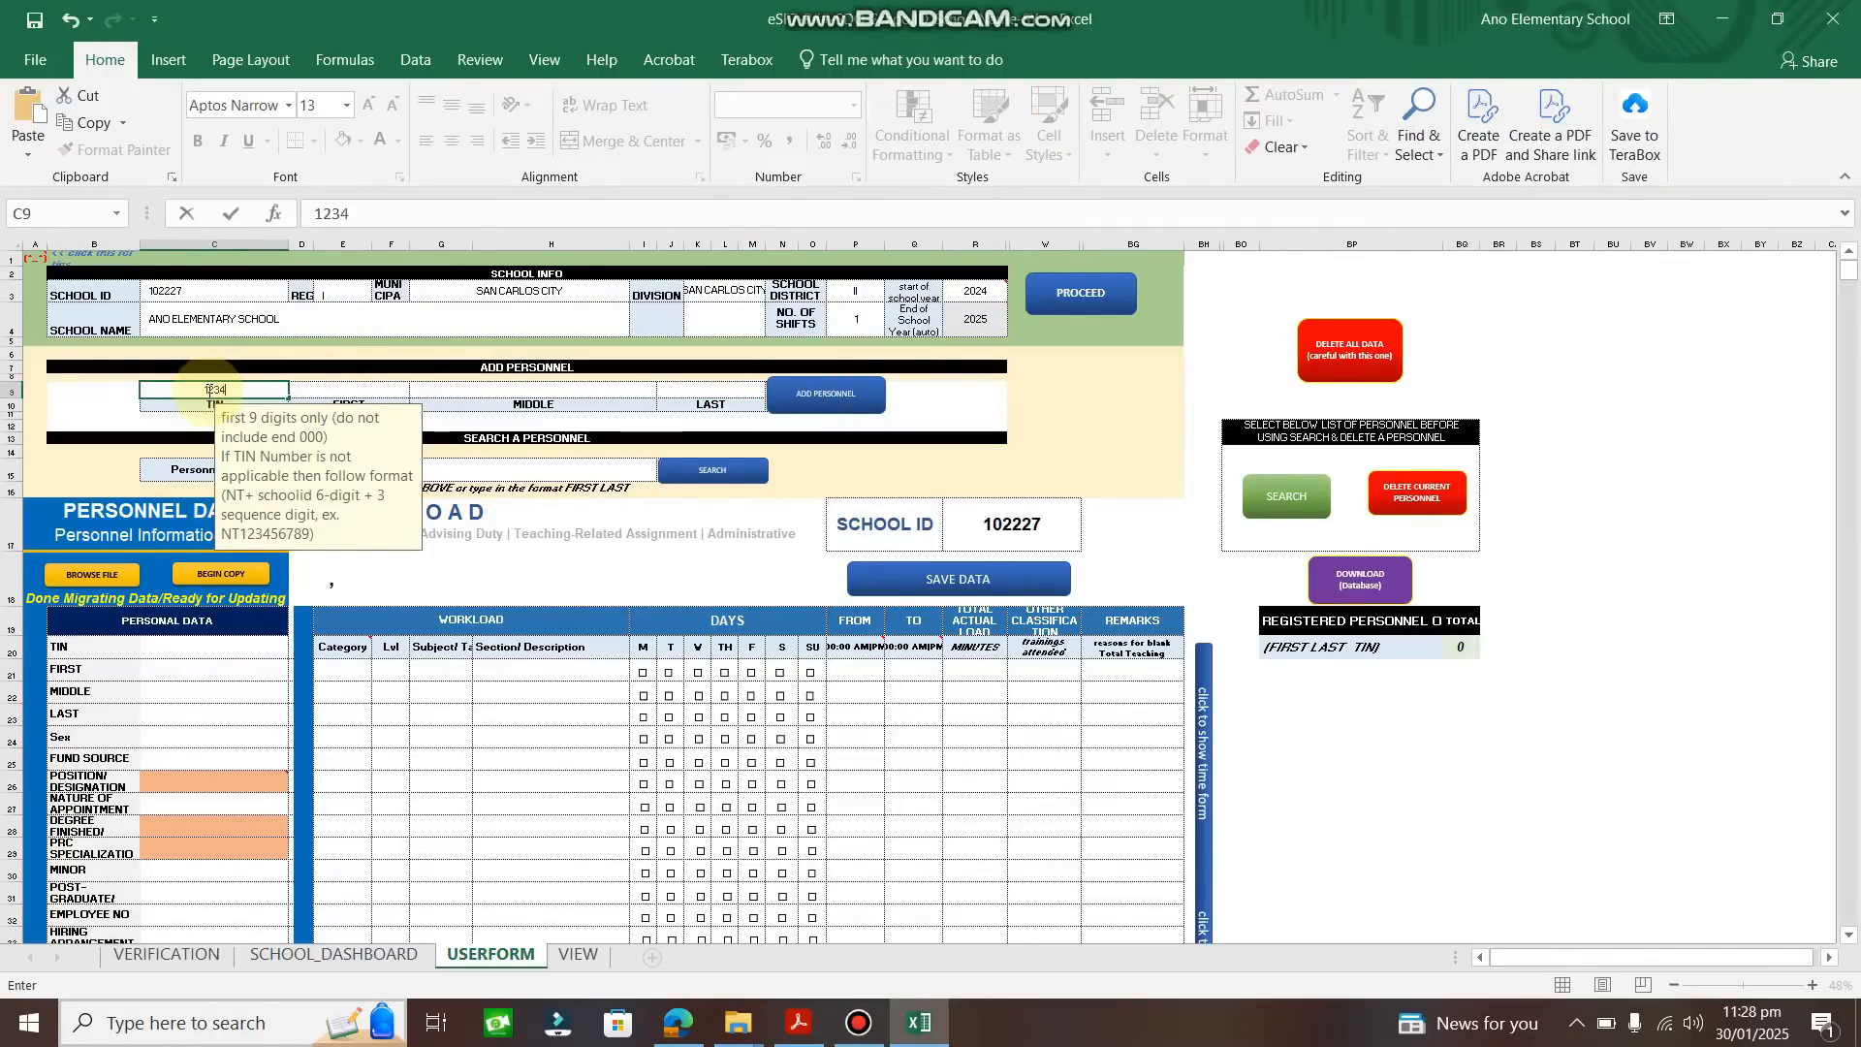
text(56789)
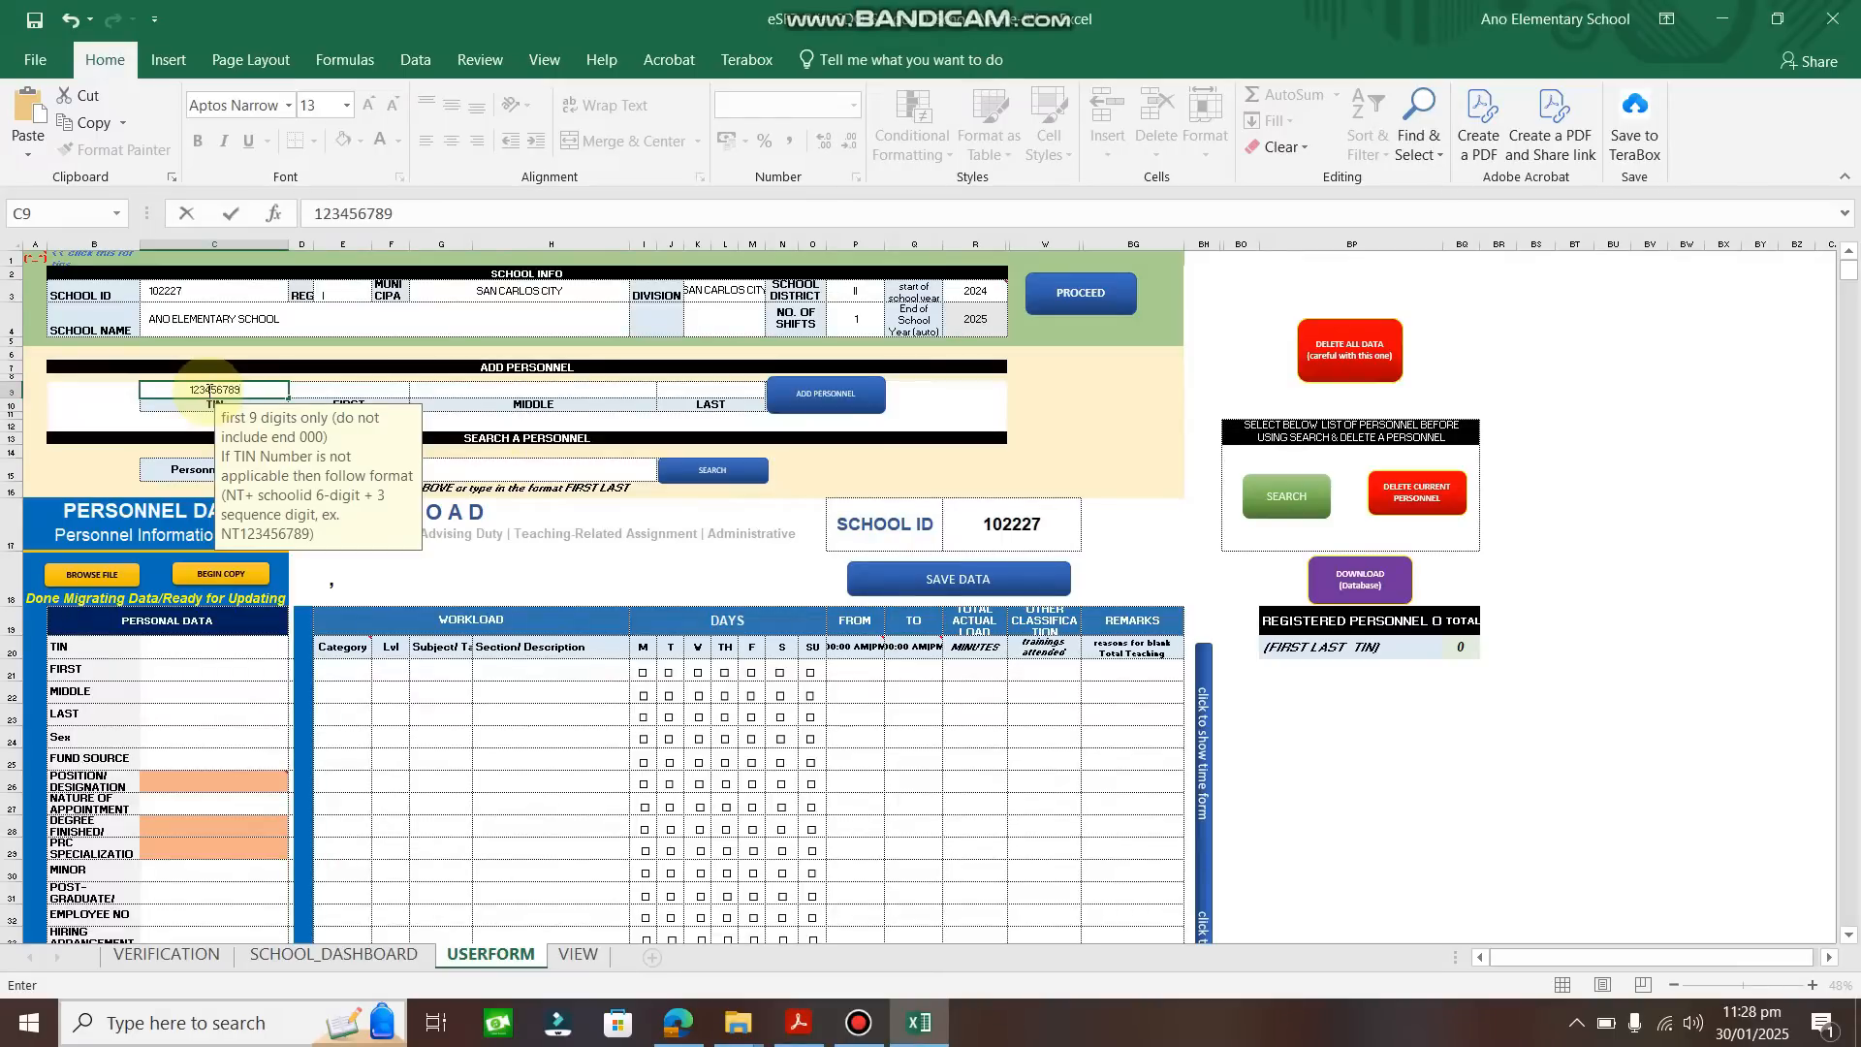
click(336, 391)
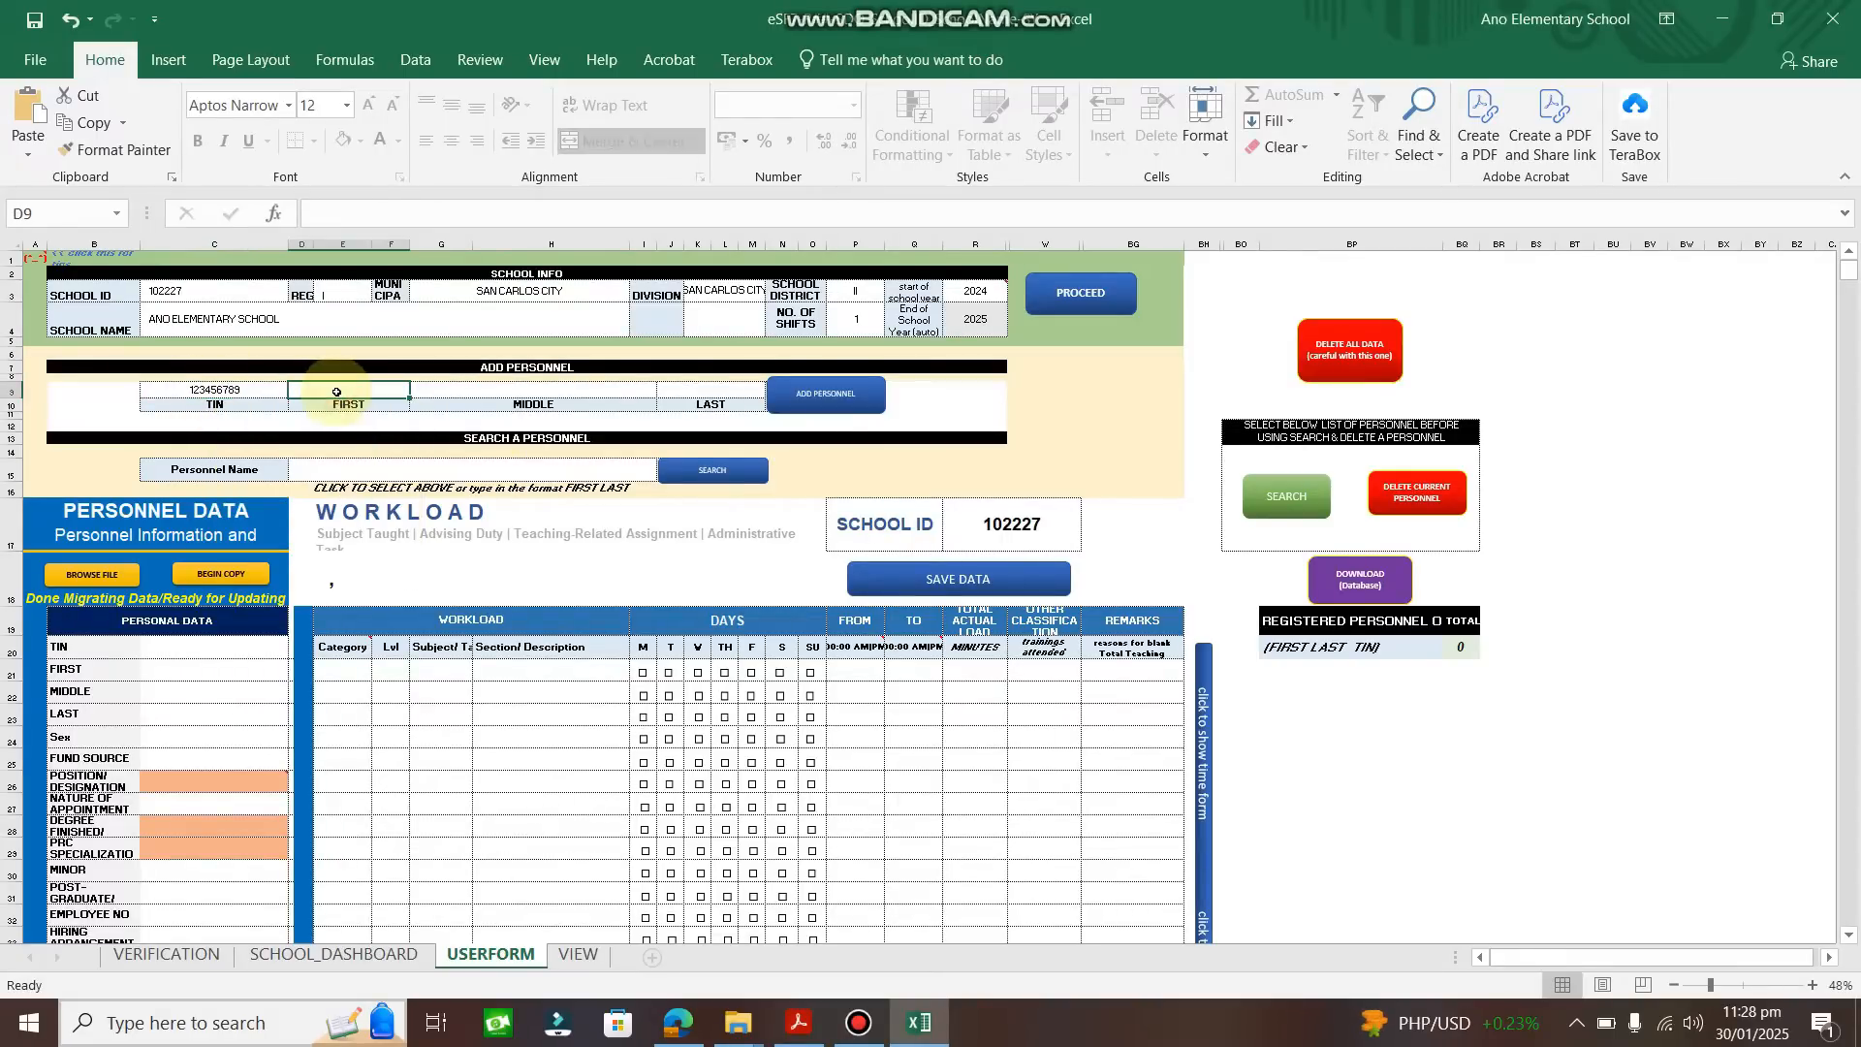
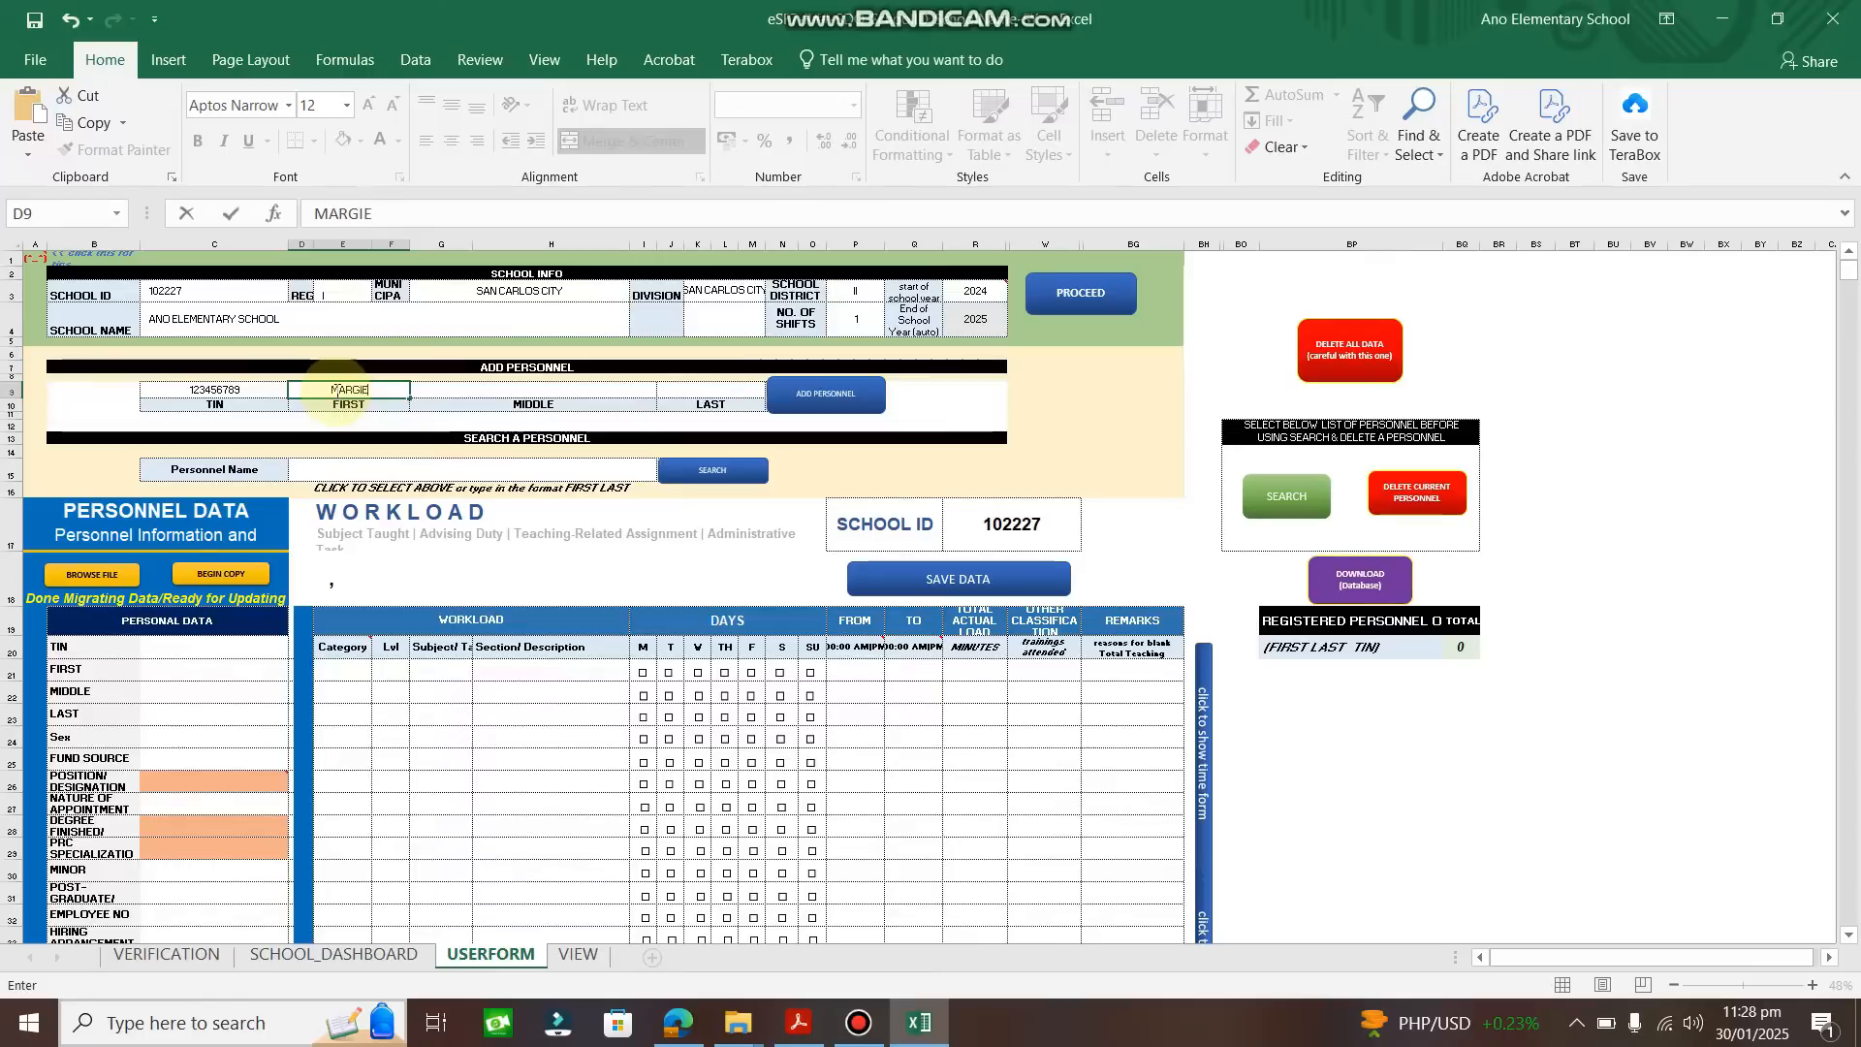
click(524, 389)
text(MIDDLE)
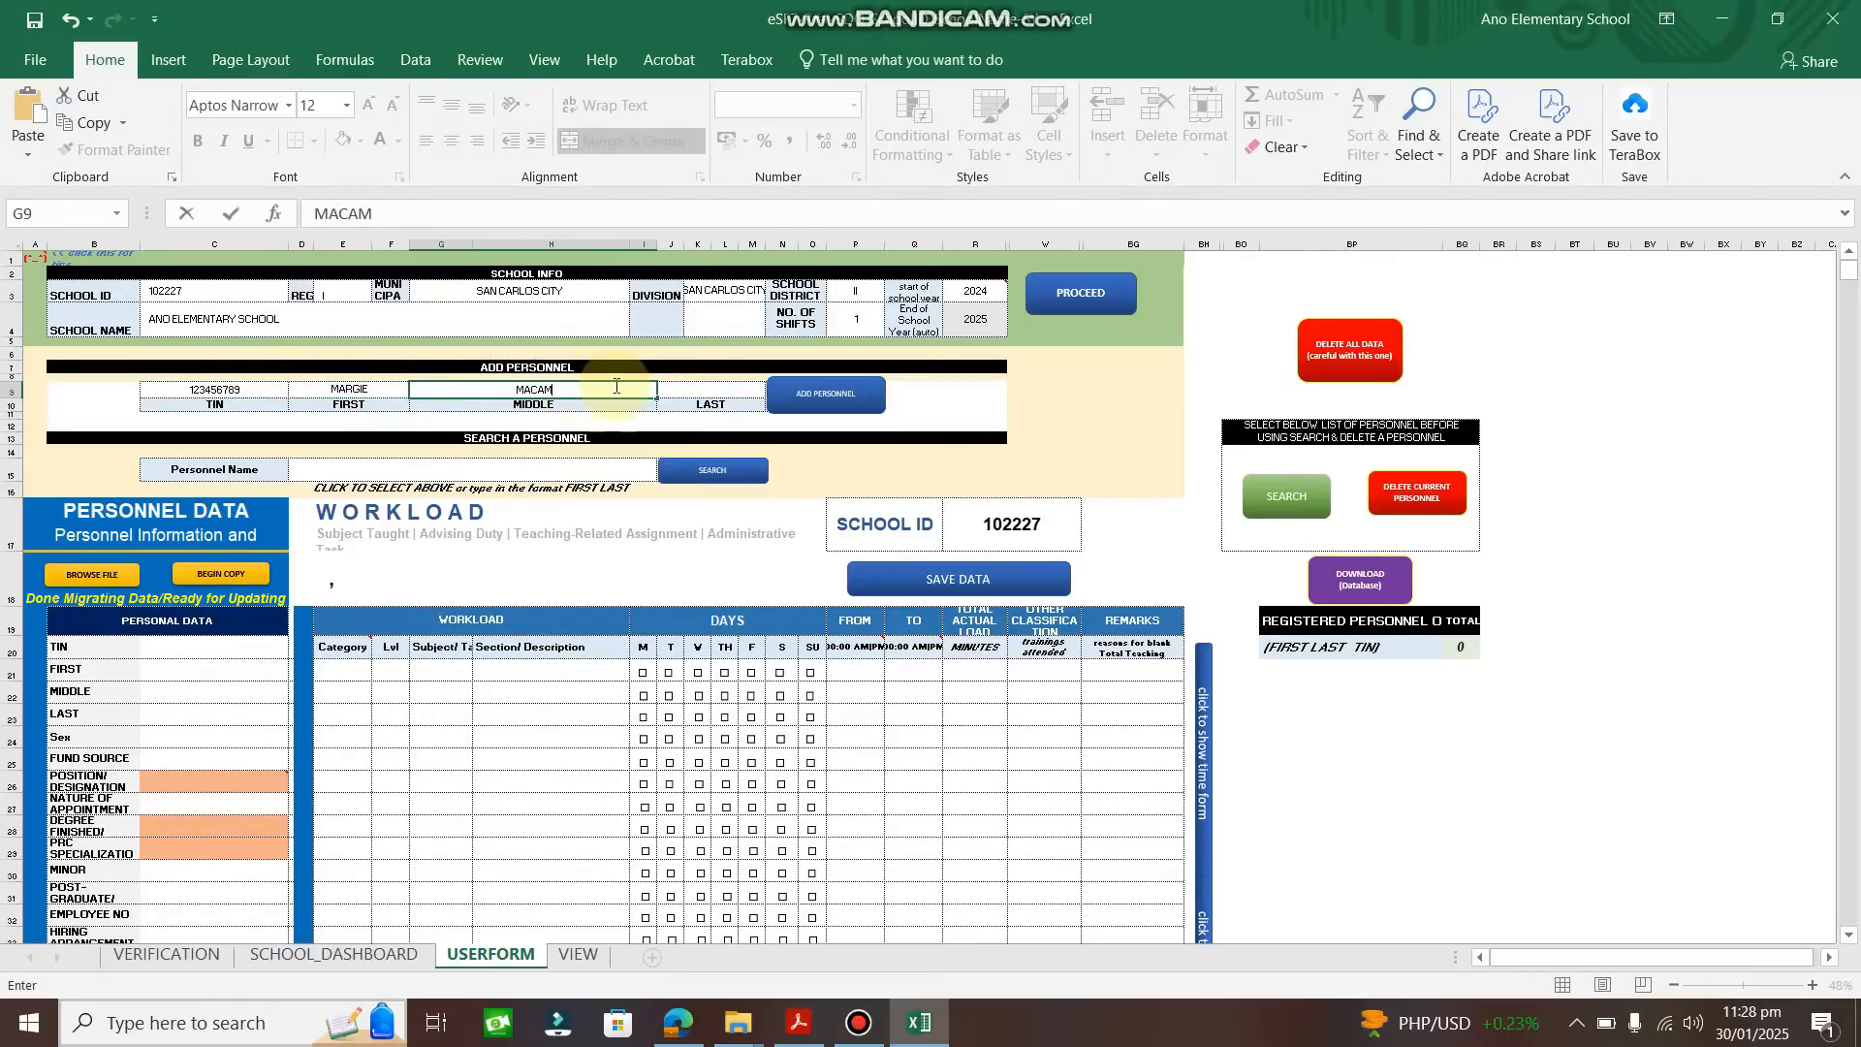
click(676, 390)
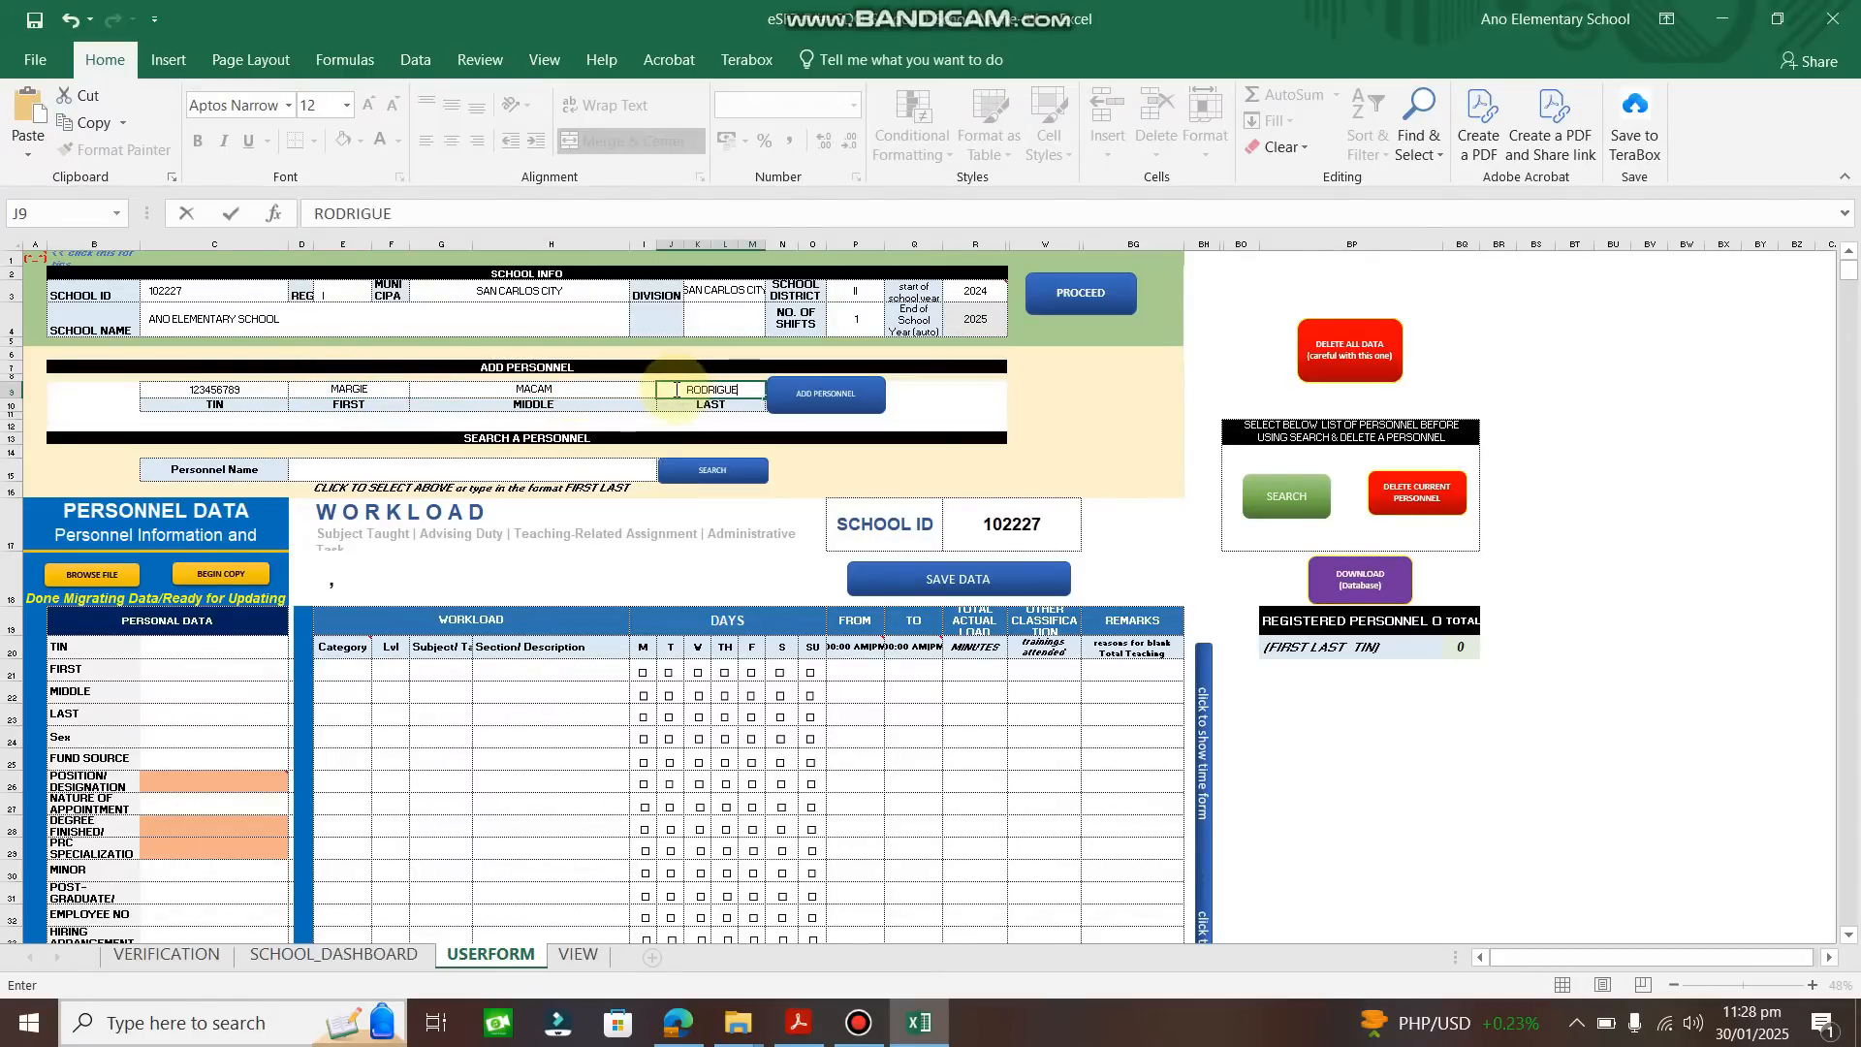
click(803, 405)
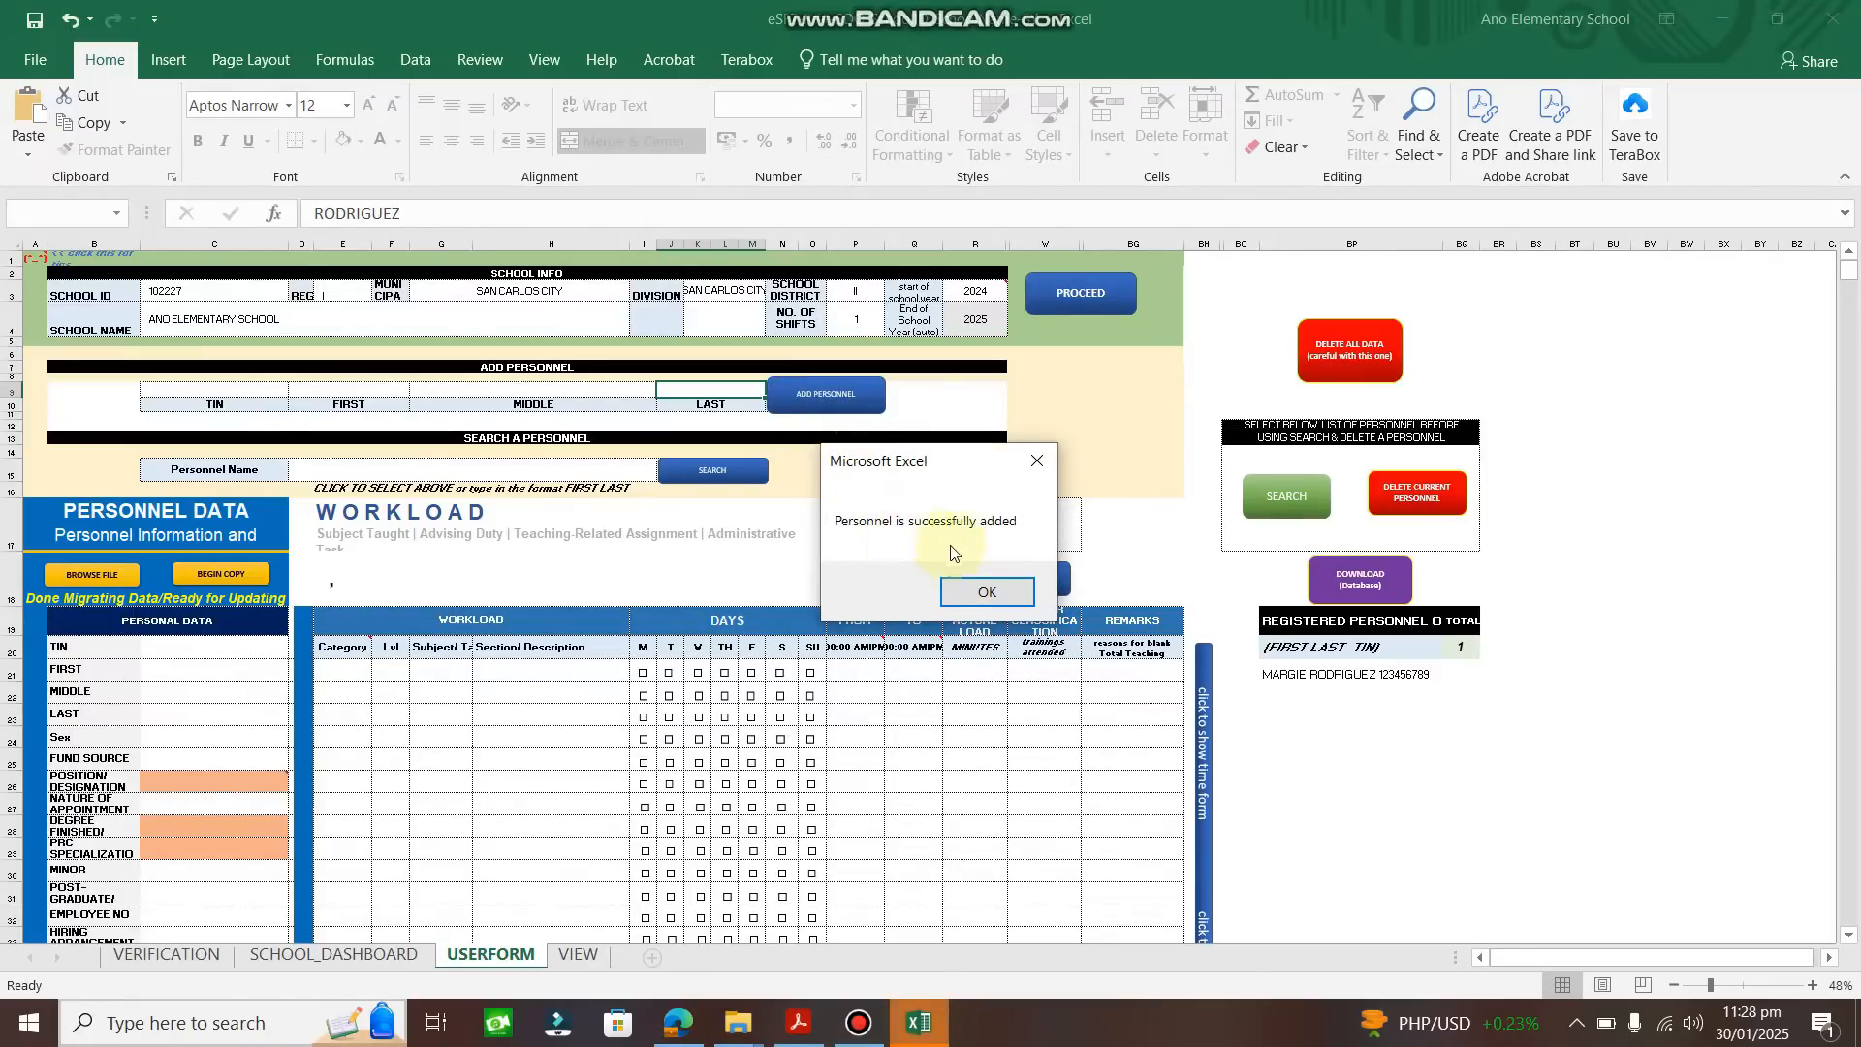
click(977, 599)
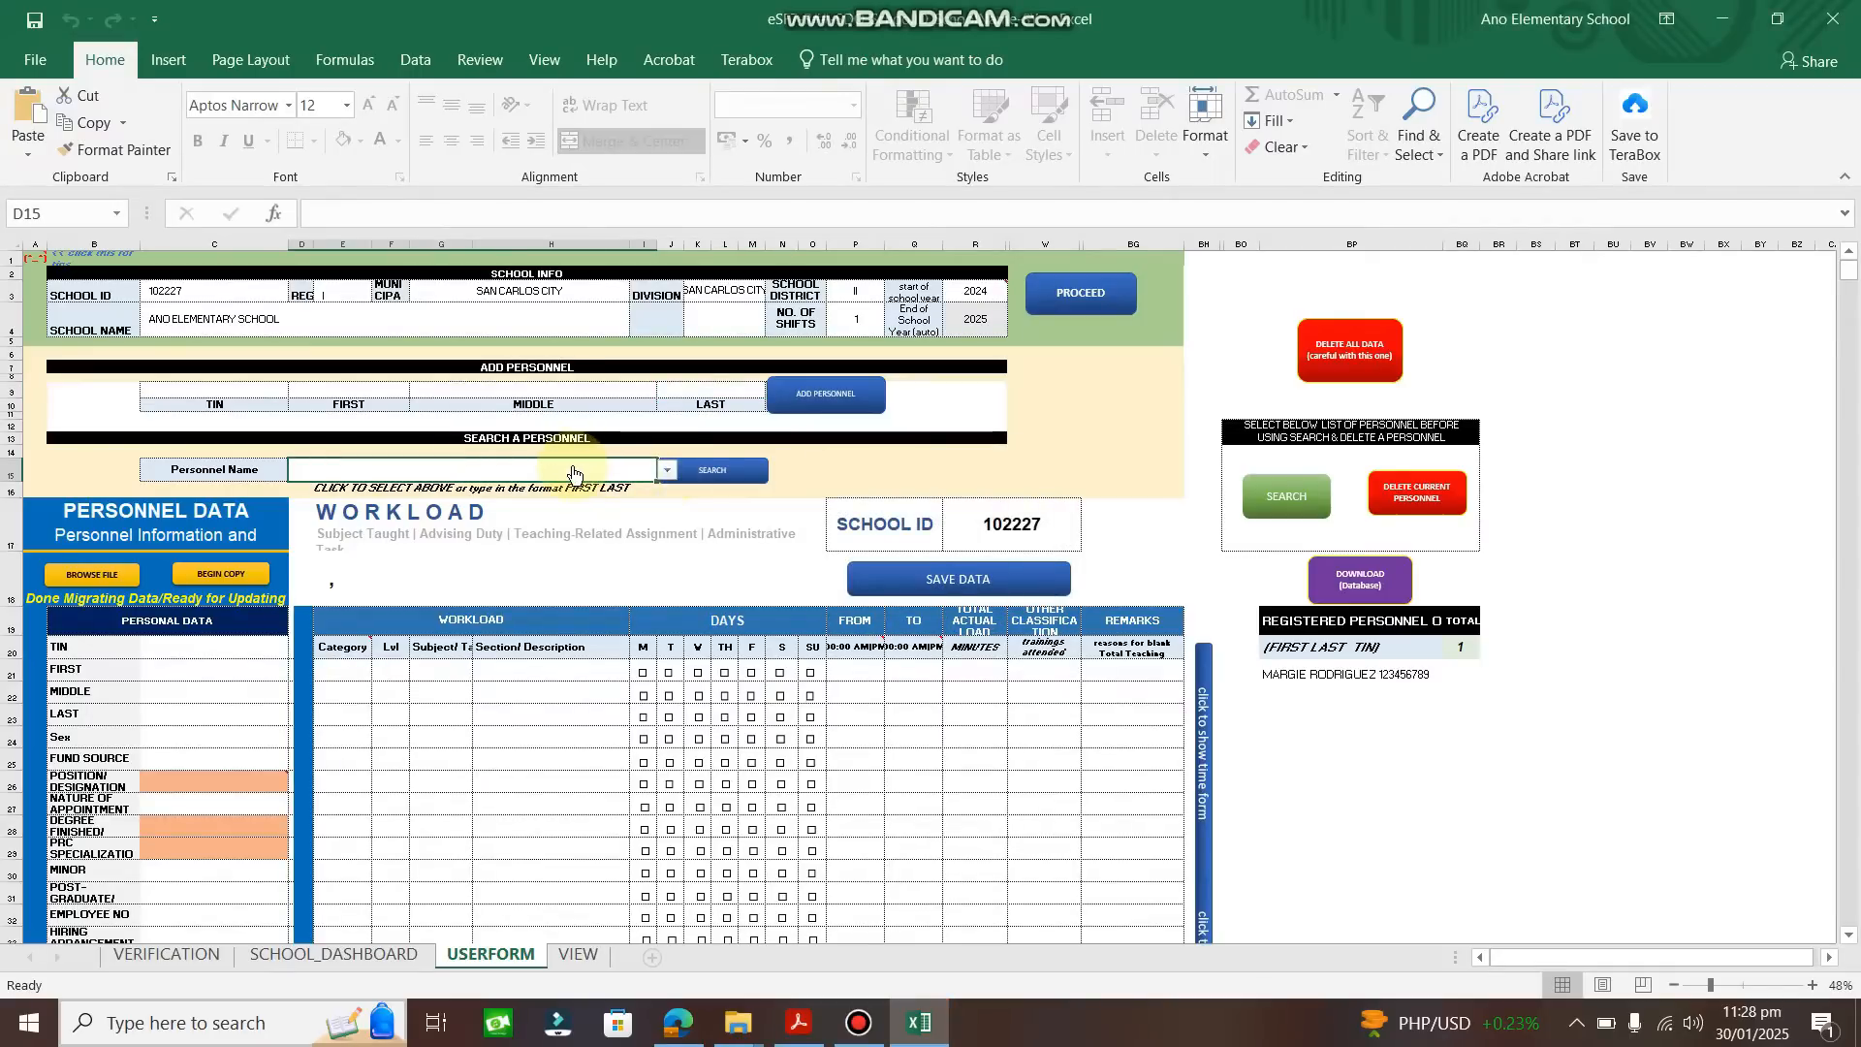
Choose the newly added teacher's name-and-TIN entry from the Personnel Name dropdown.
click(667, 470)
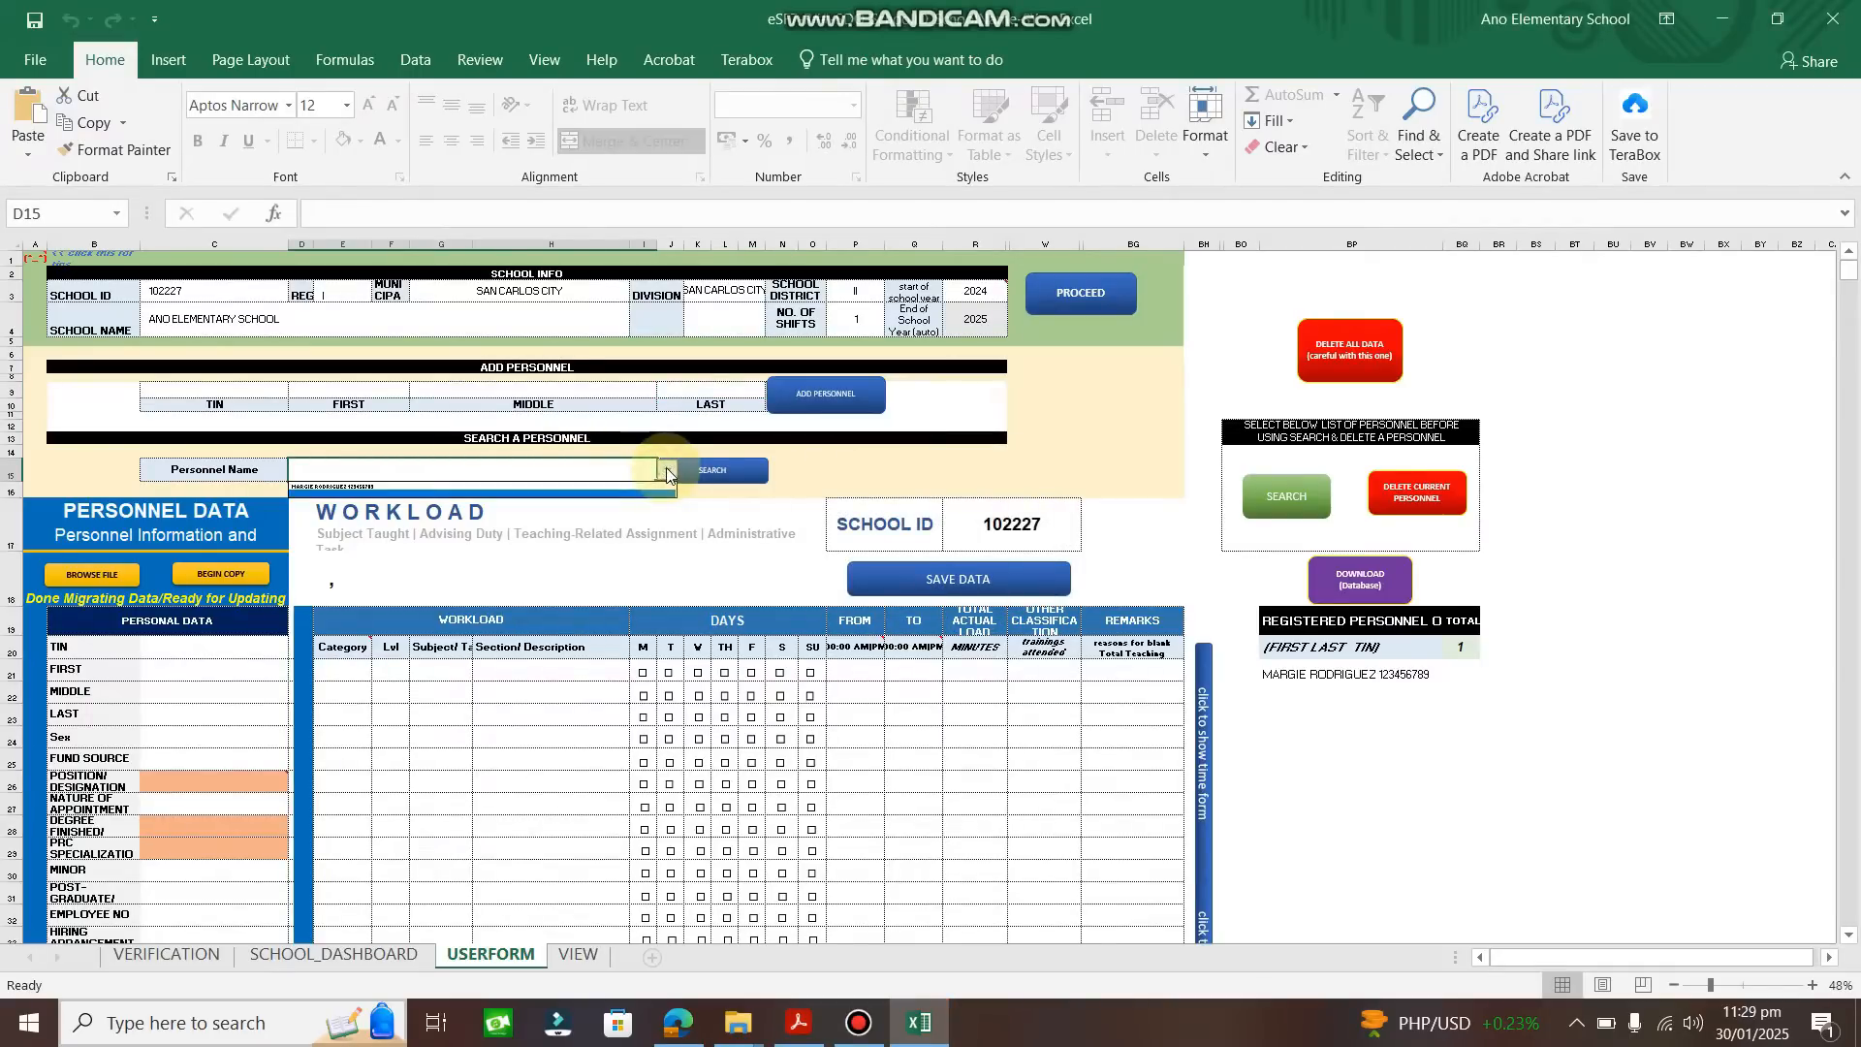
click(514, 488)
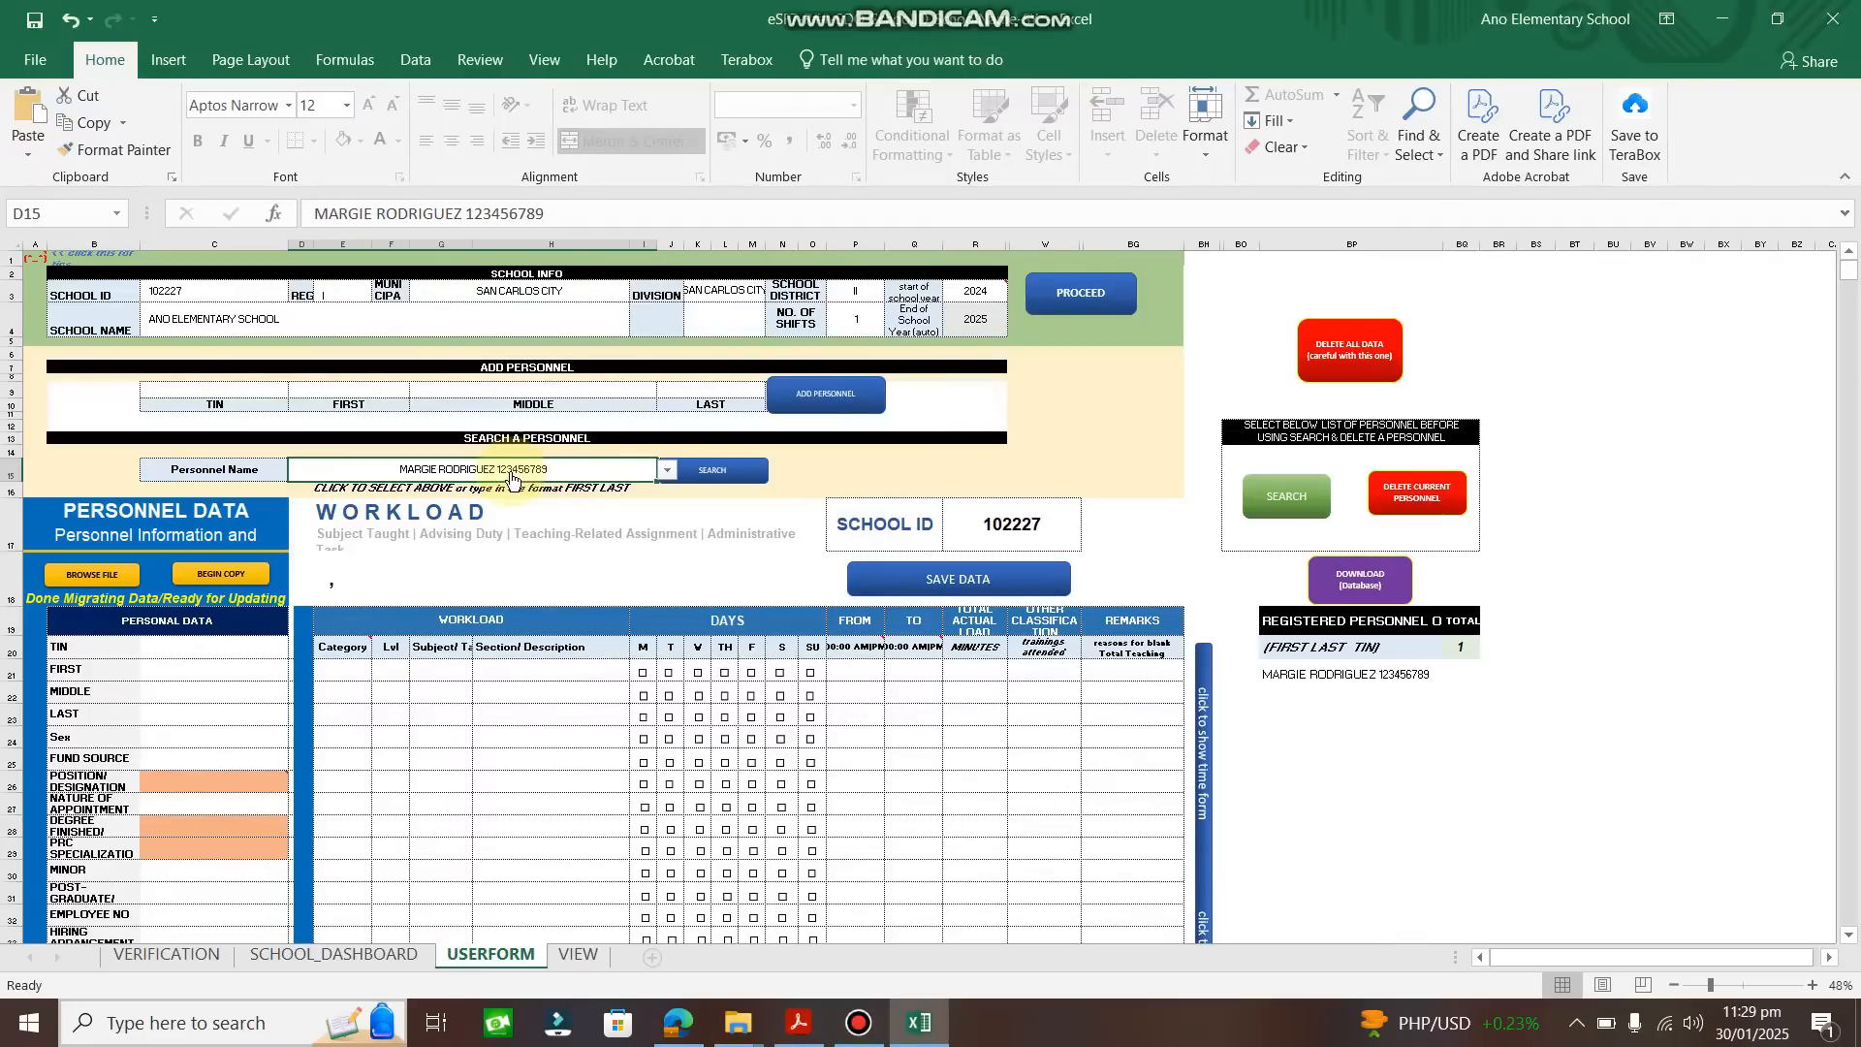
Browse drive D: to SCHOOL FORMS and pick the REGION-1_SAN-CARLOS-CITY_ANO-ES_SY-2023-2024 workbook.
click(92, 575)
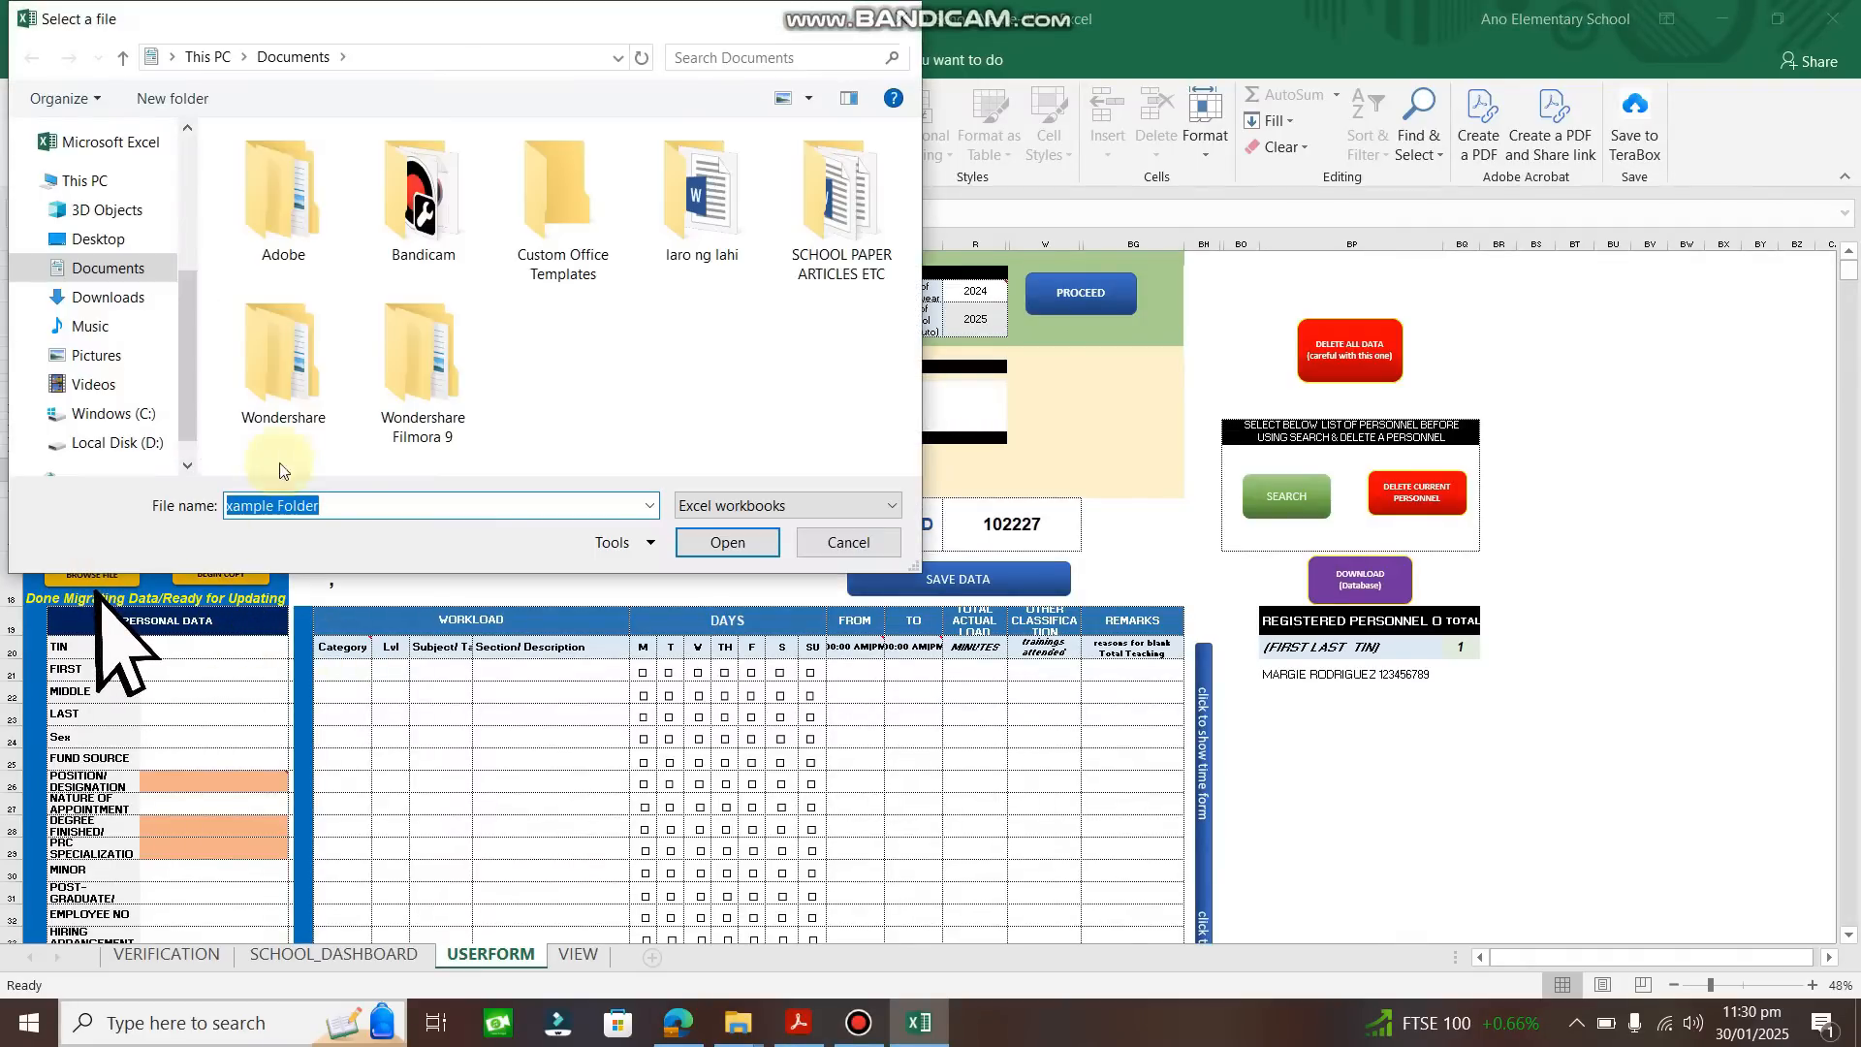
click(121, 442)
click(264, 194)
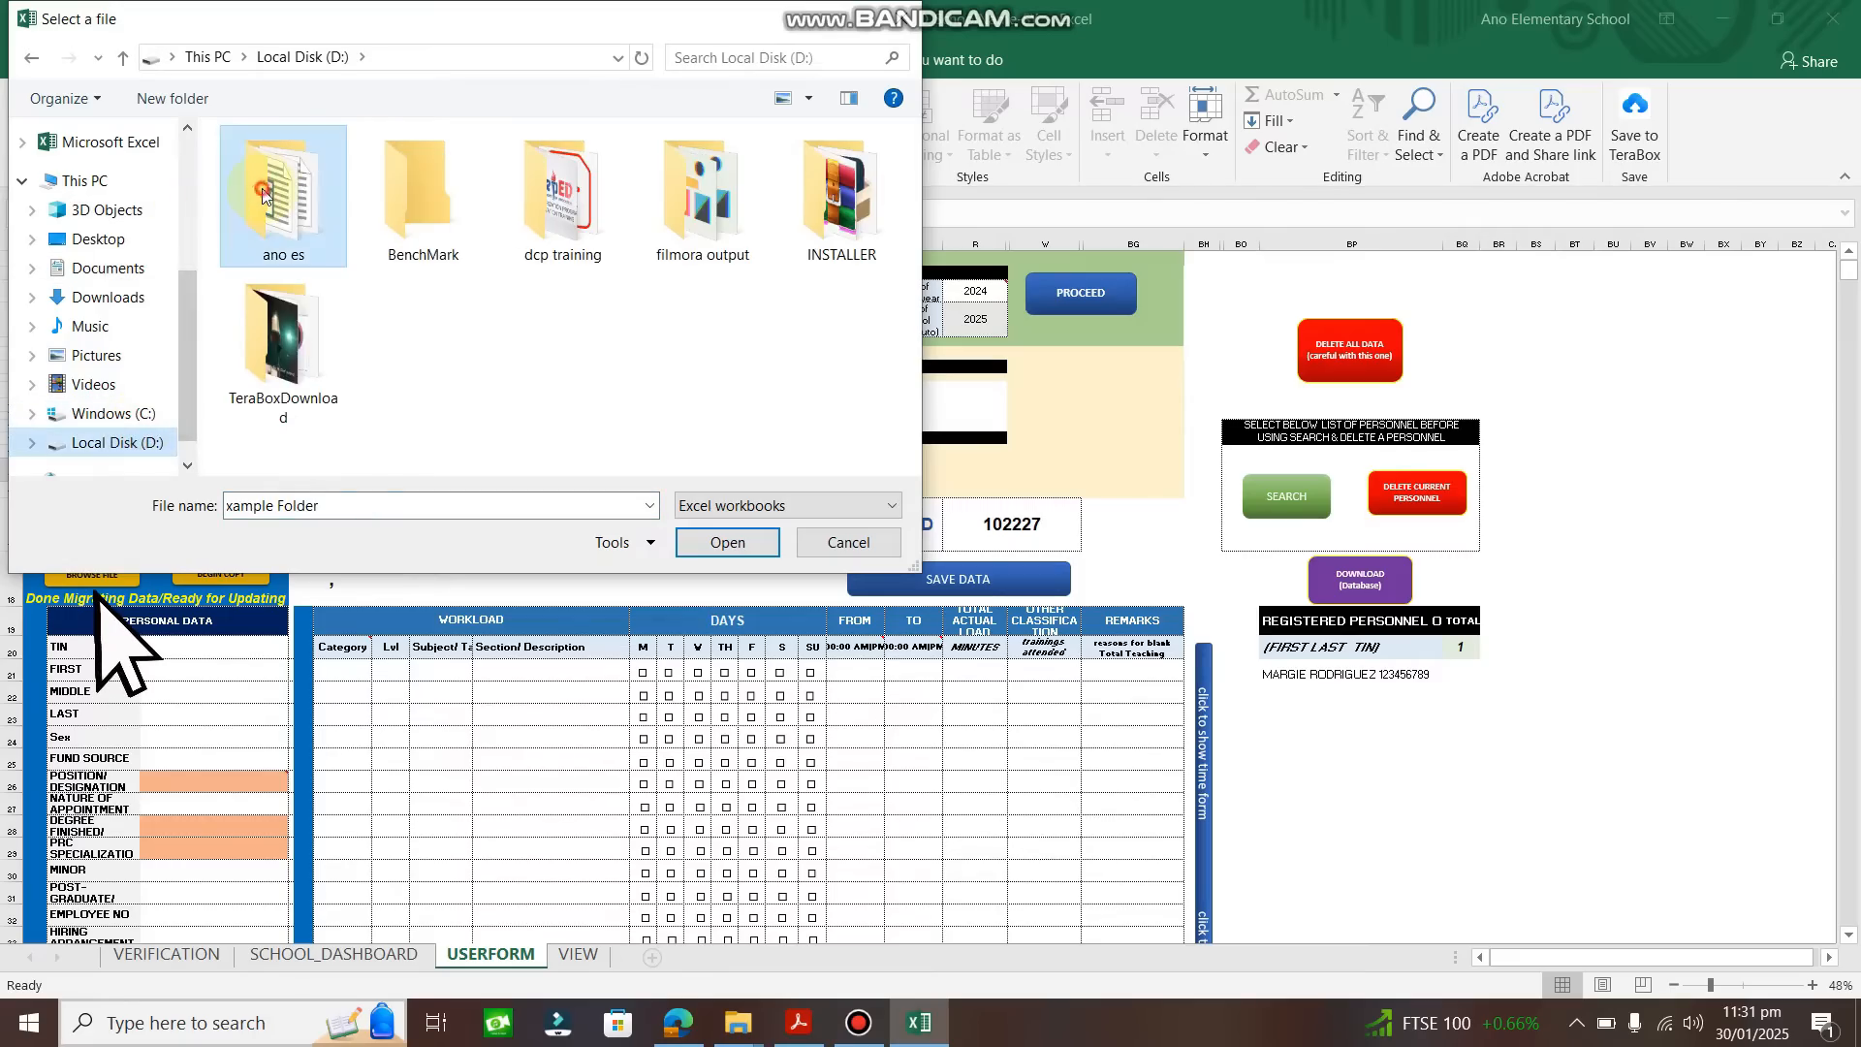
double_click(263, 194)
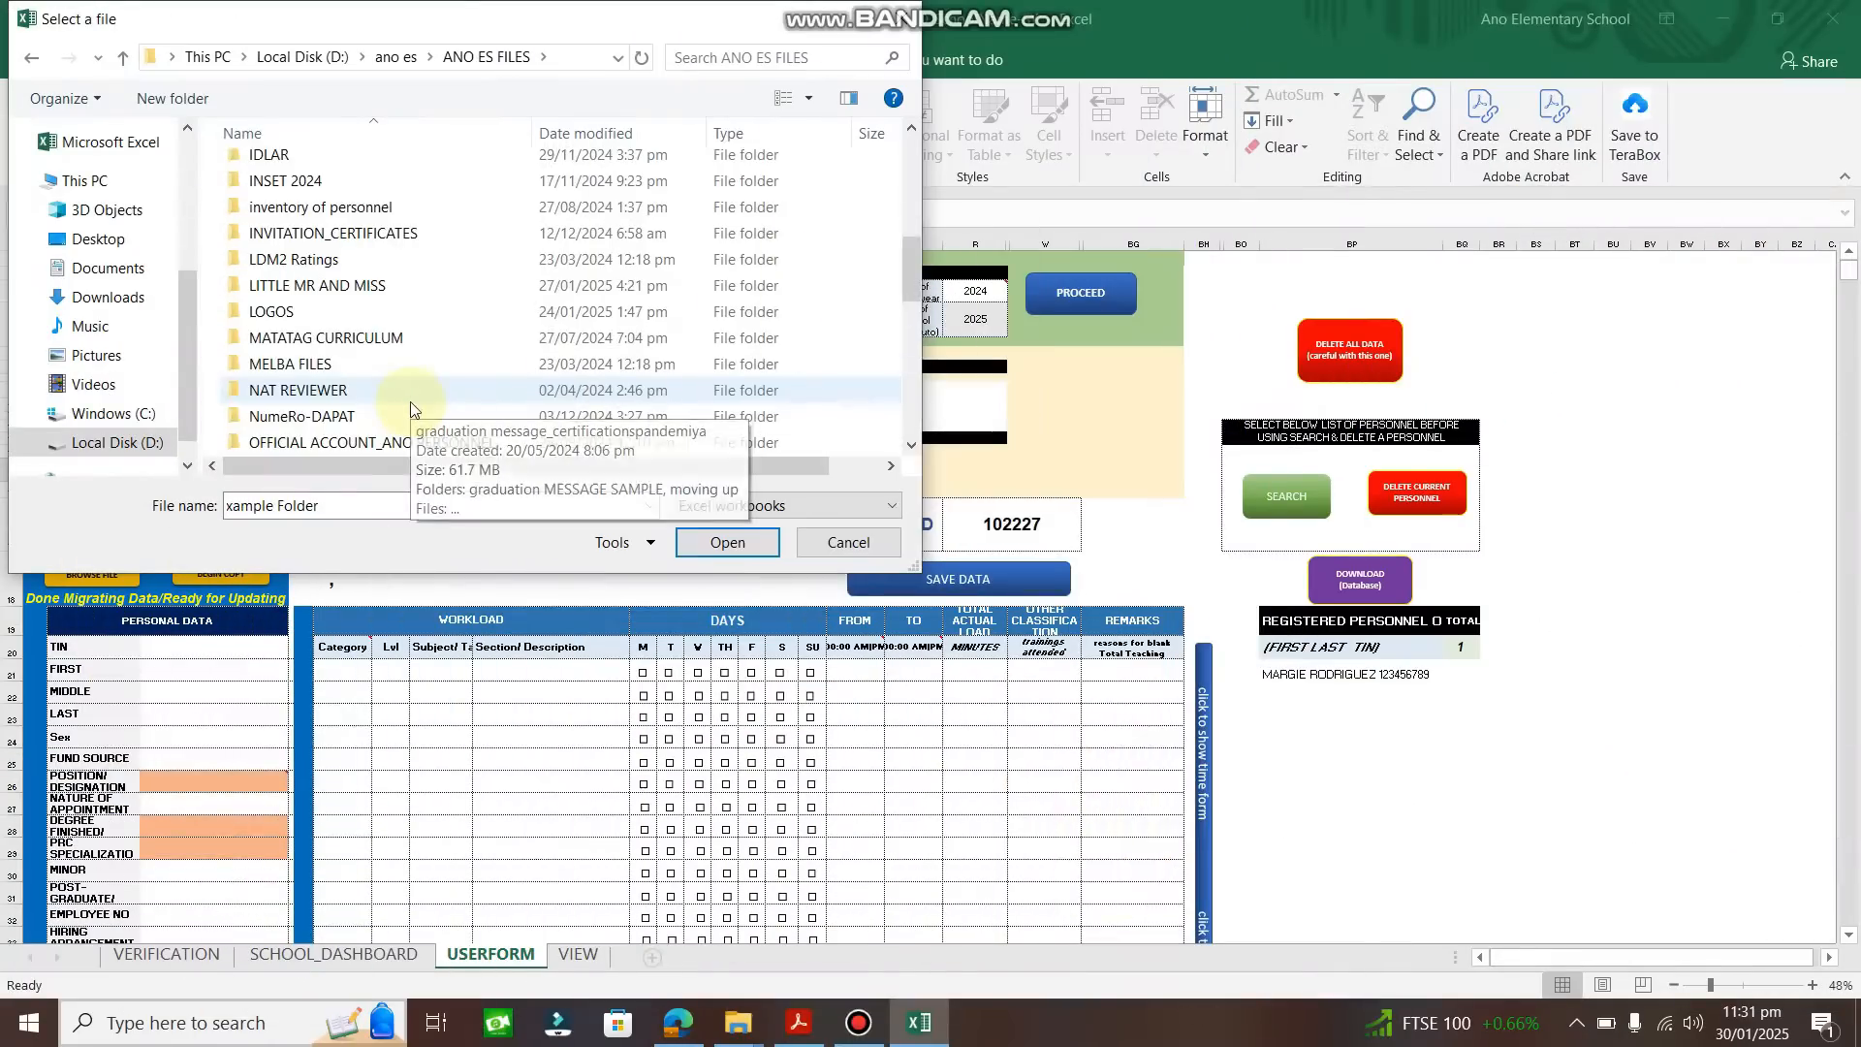
scroll(410, 403, down, 5)
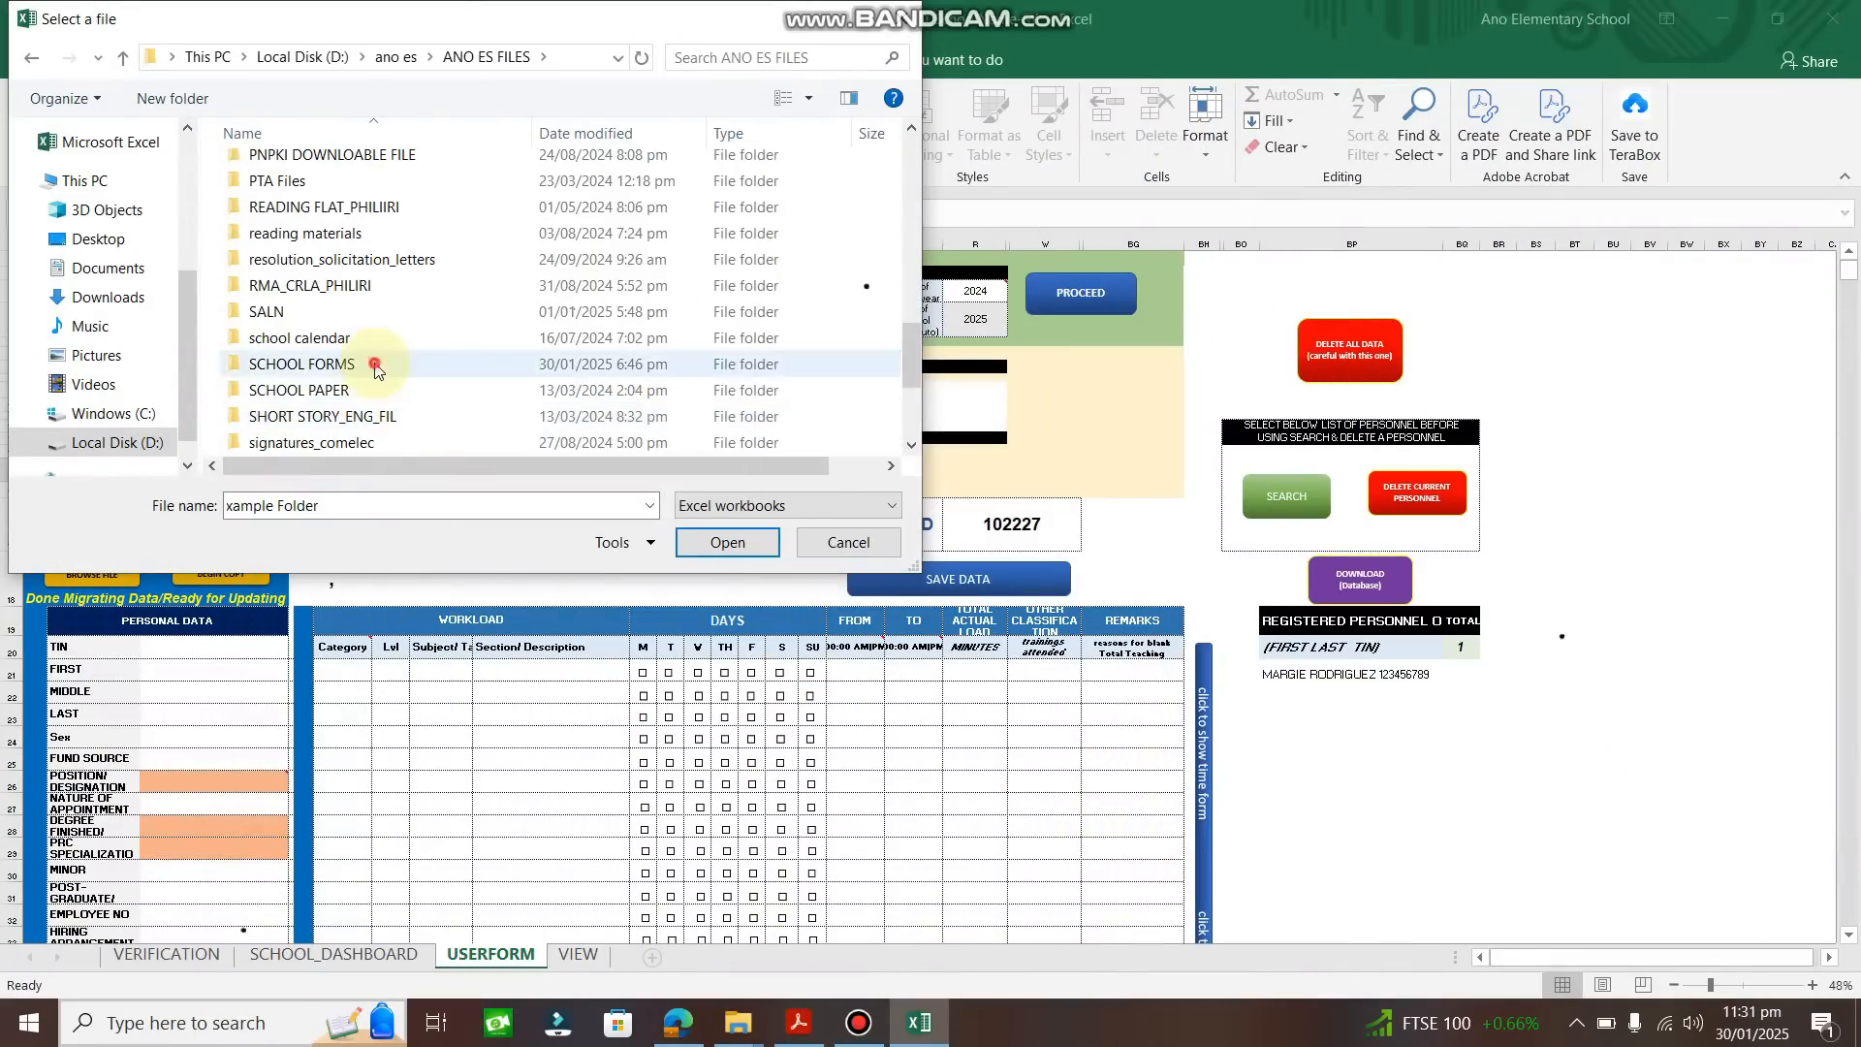
double_click(301, 364)
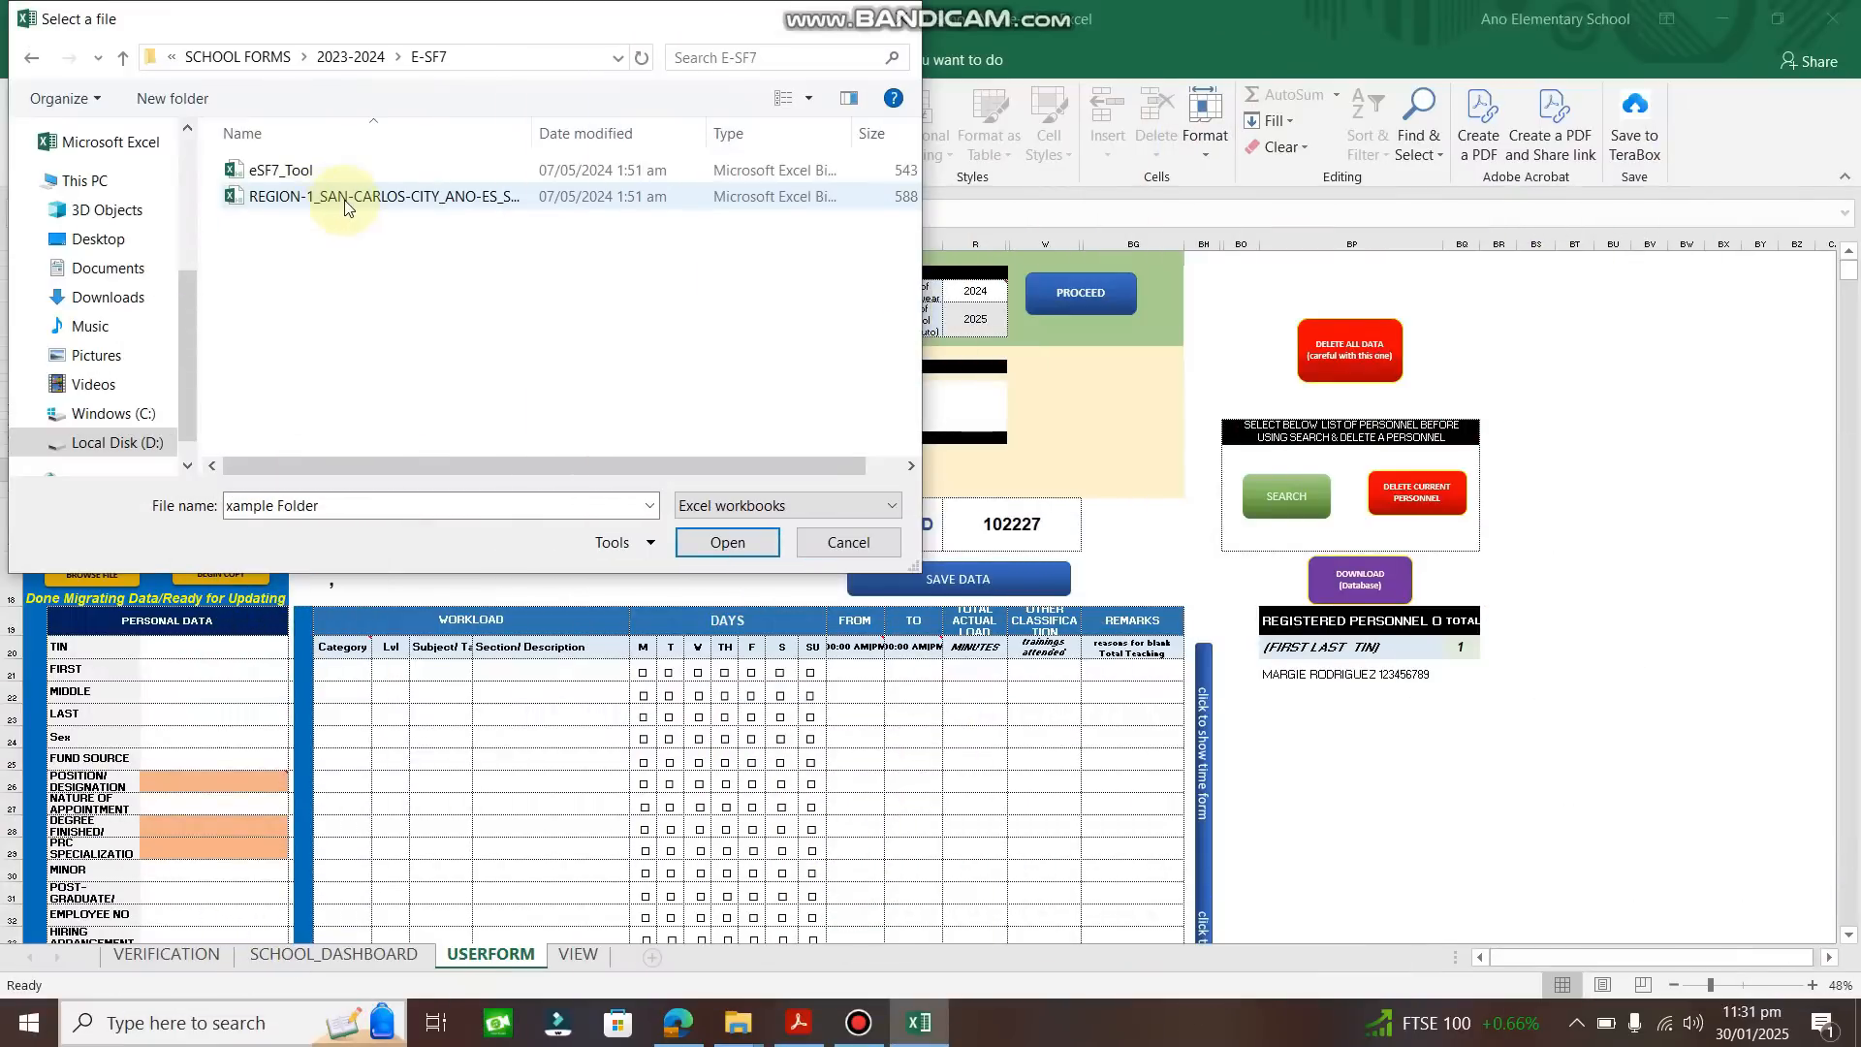
drag(532, 135, 621, 140)
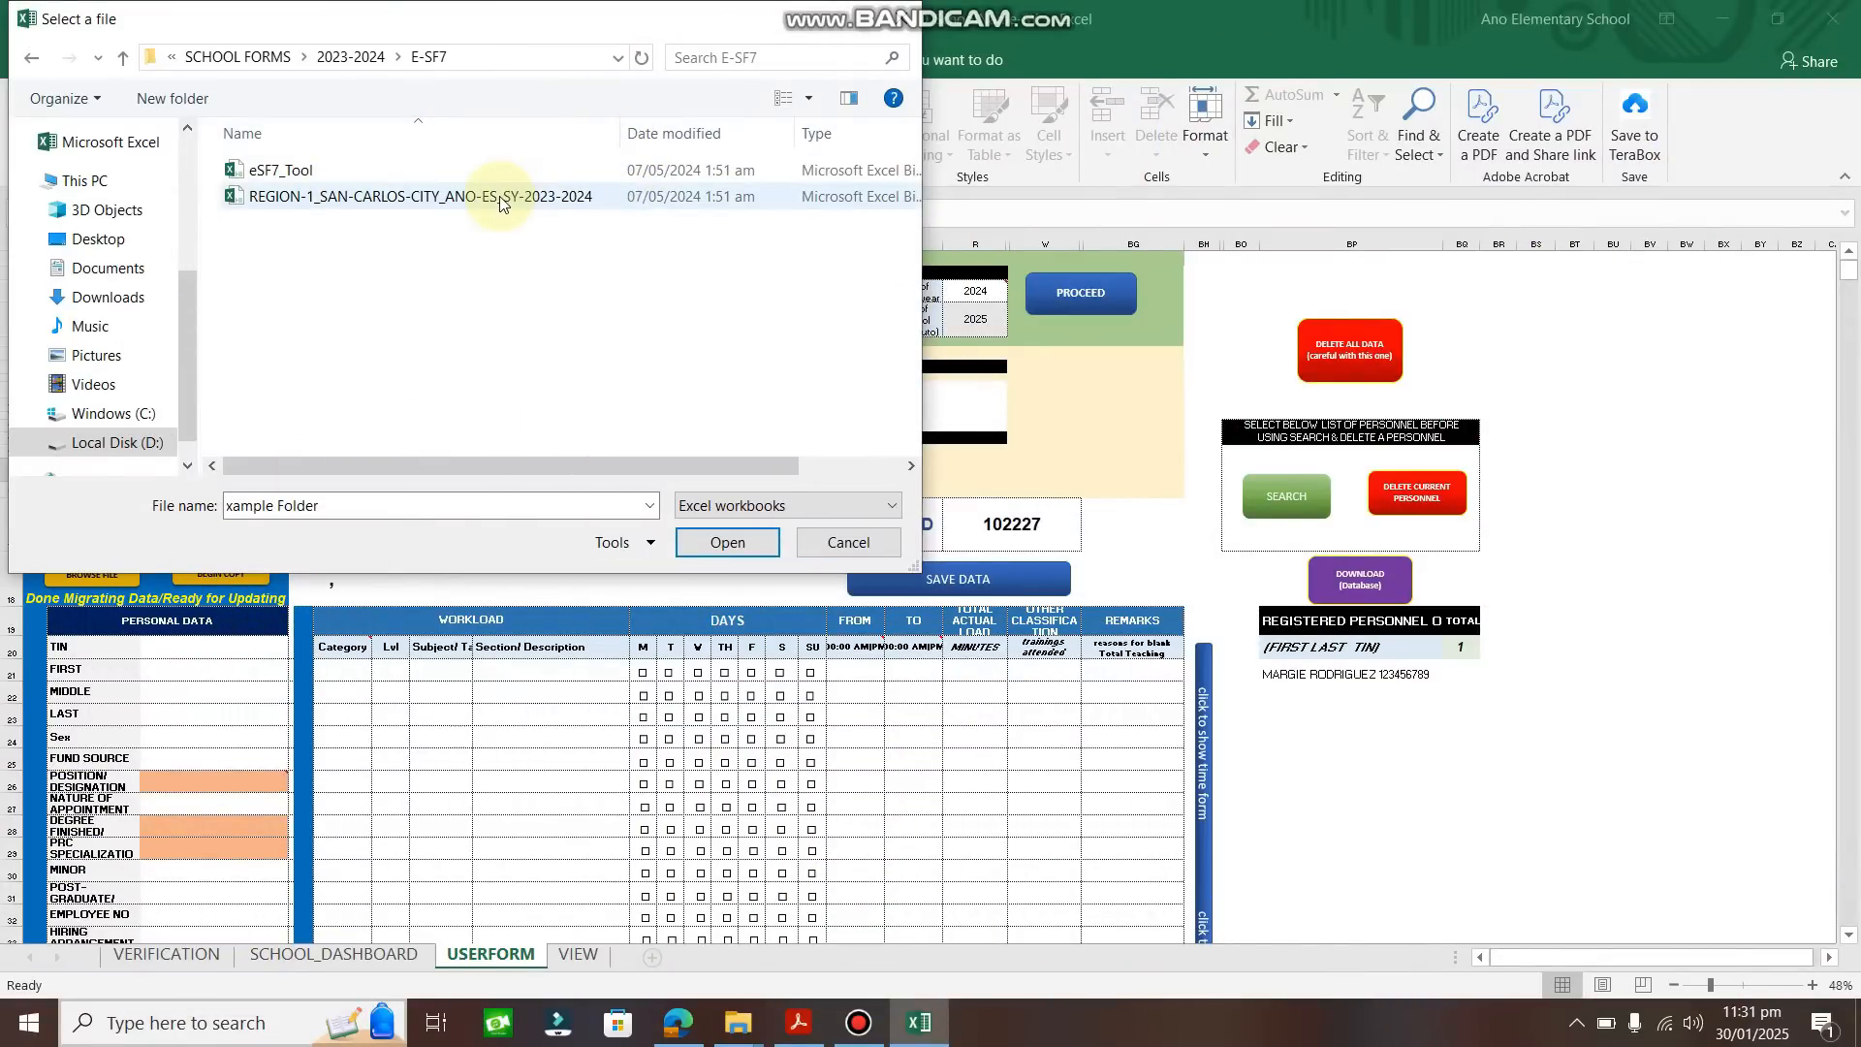
double_click(500, 198)
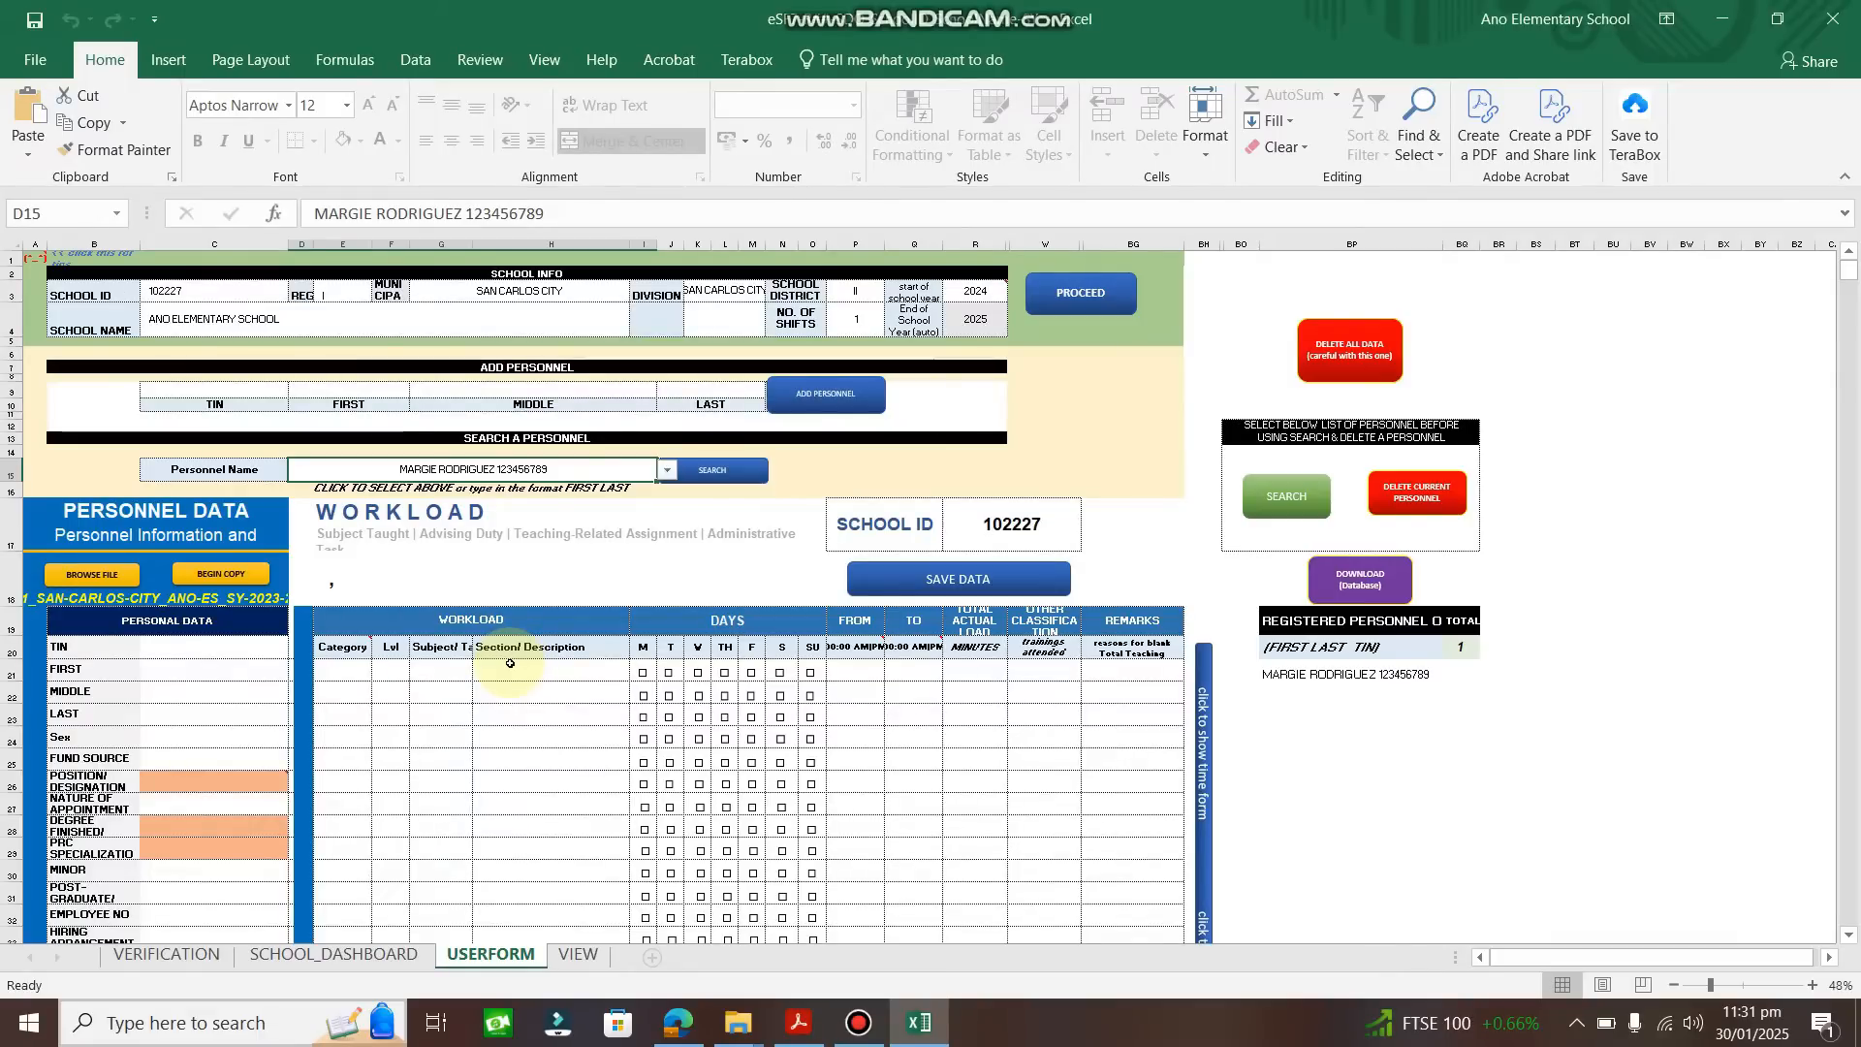
Run BEGIN COPY and acknowledge the auto-save and 'Done Migrating the Data' messages.
click(228, 572)
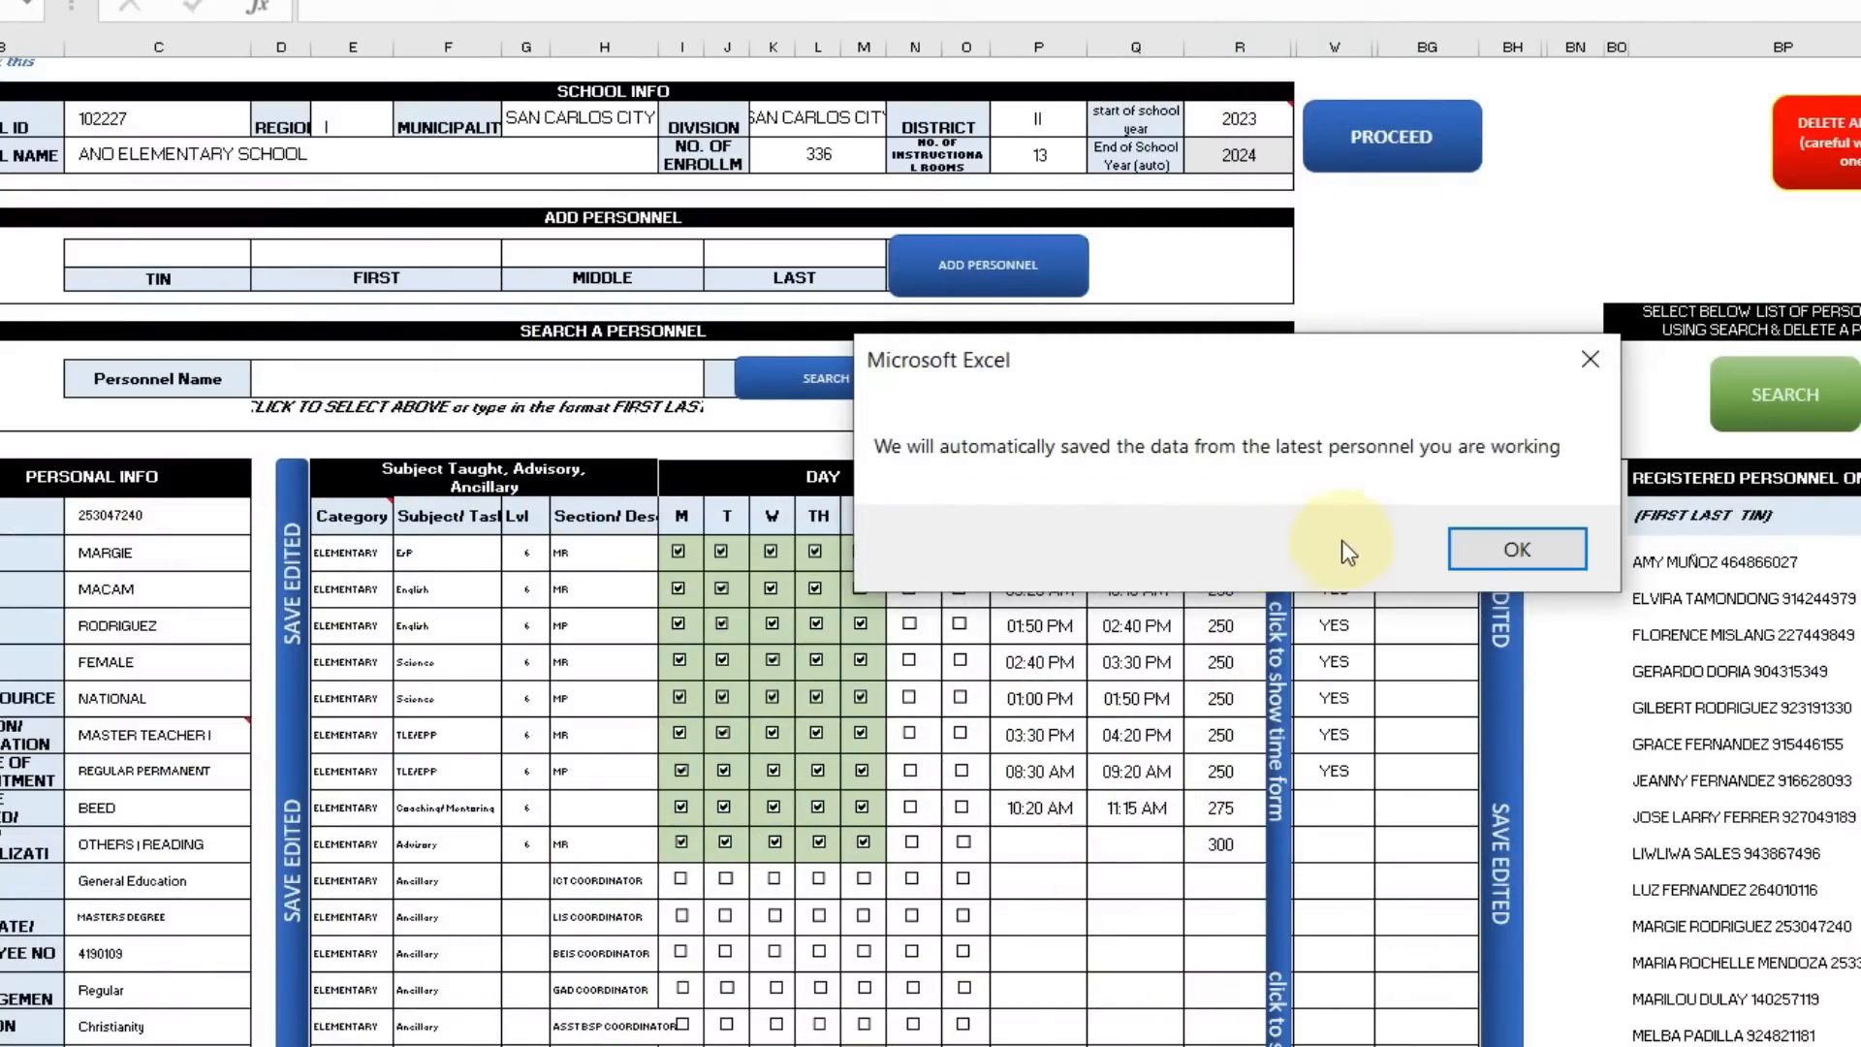
click(1515, 549)
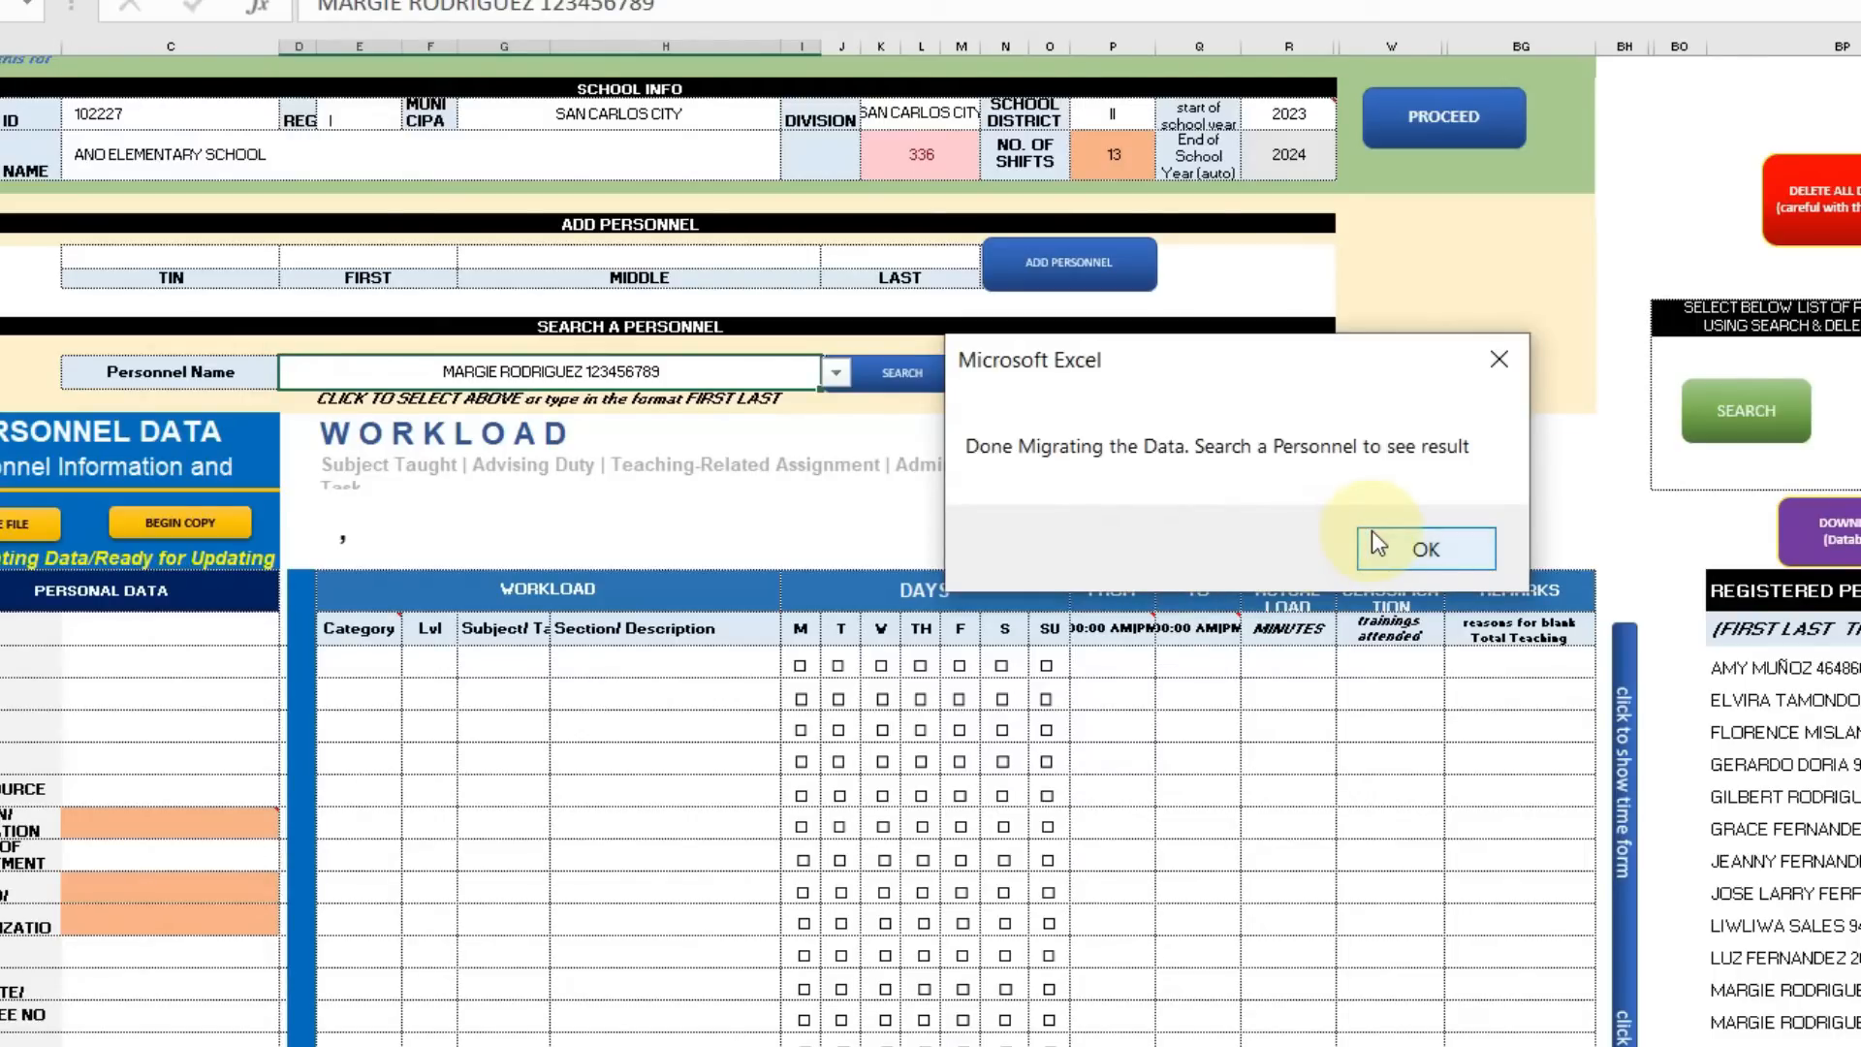
click(1425, 552)
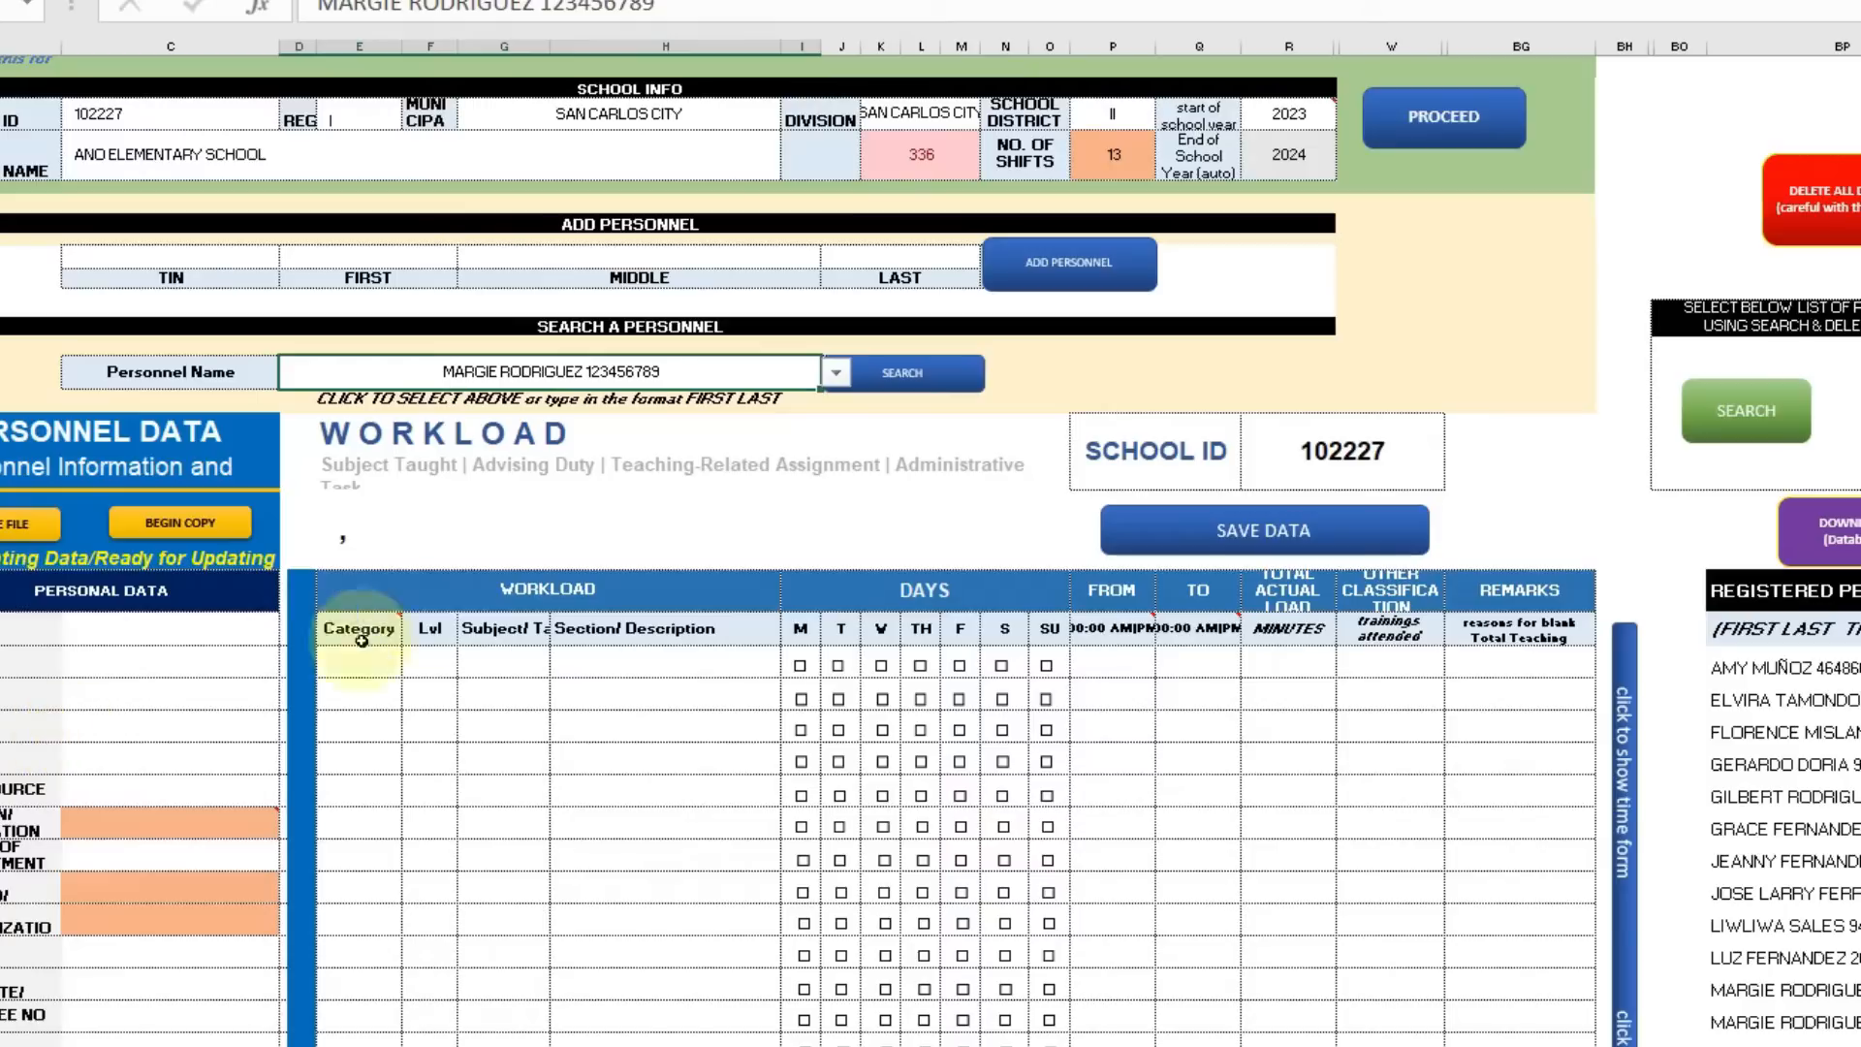
Select the migrated teacher's entry from the Personnel Name dropdown.
click(836, 384)
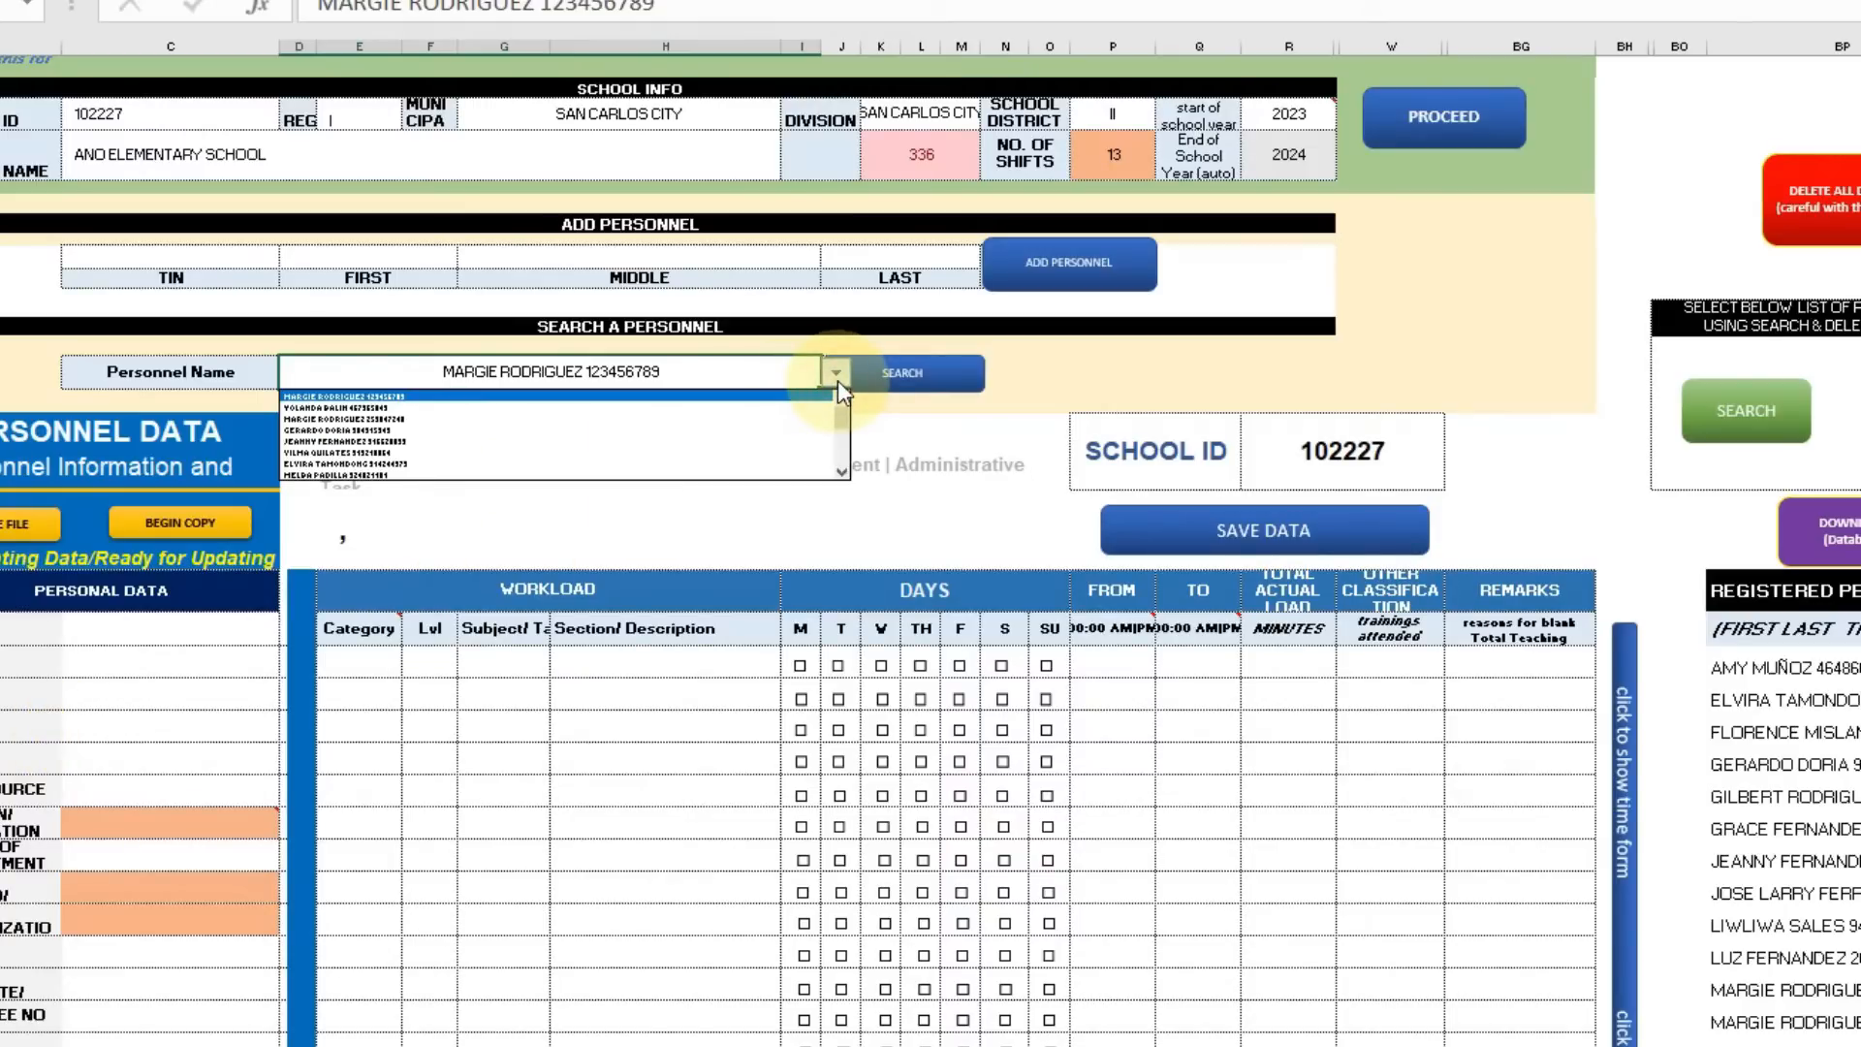
click(722, 422)
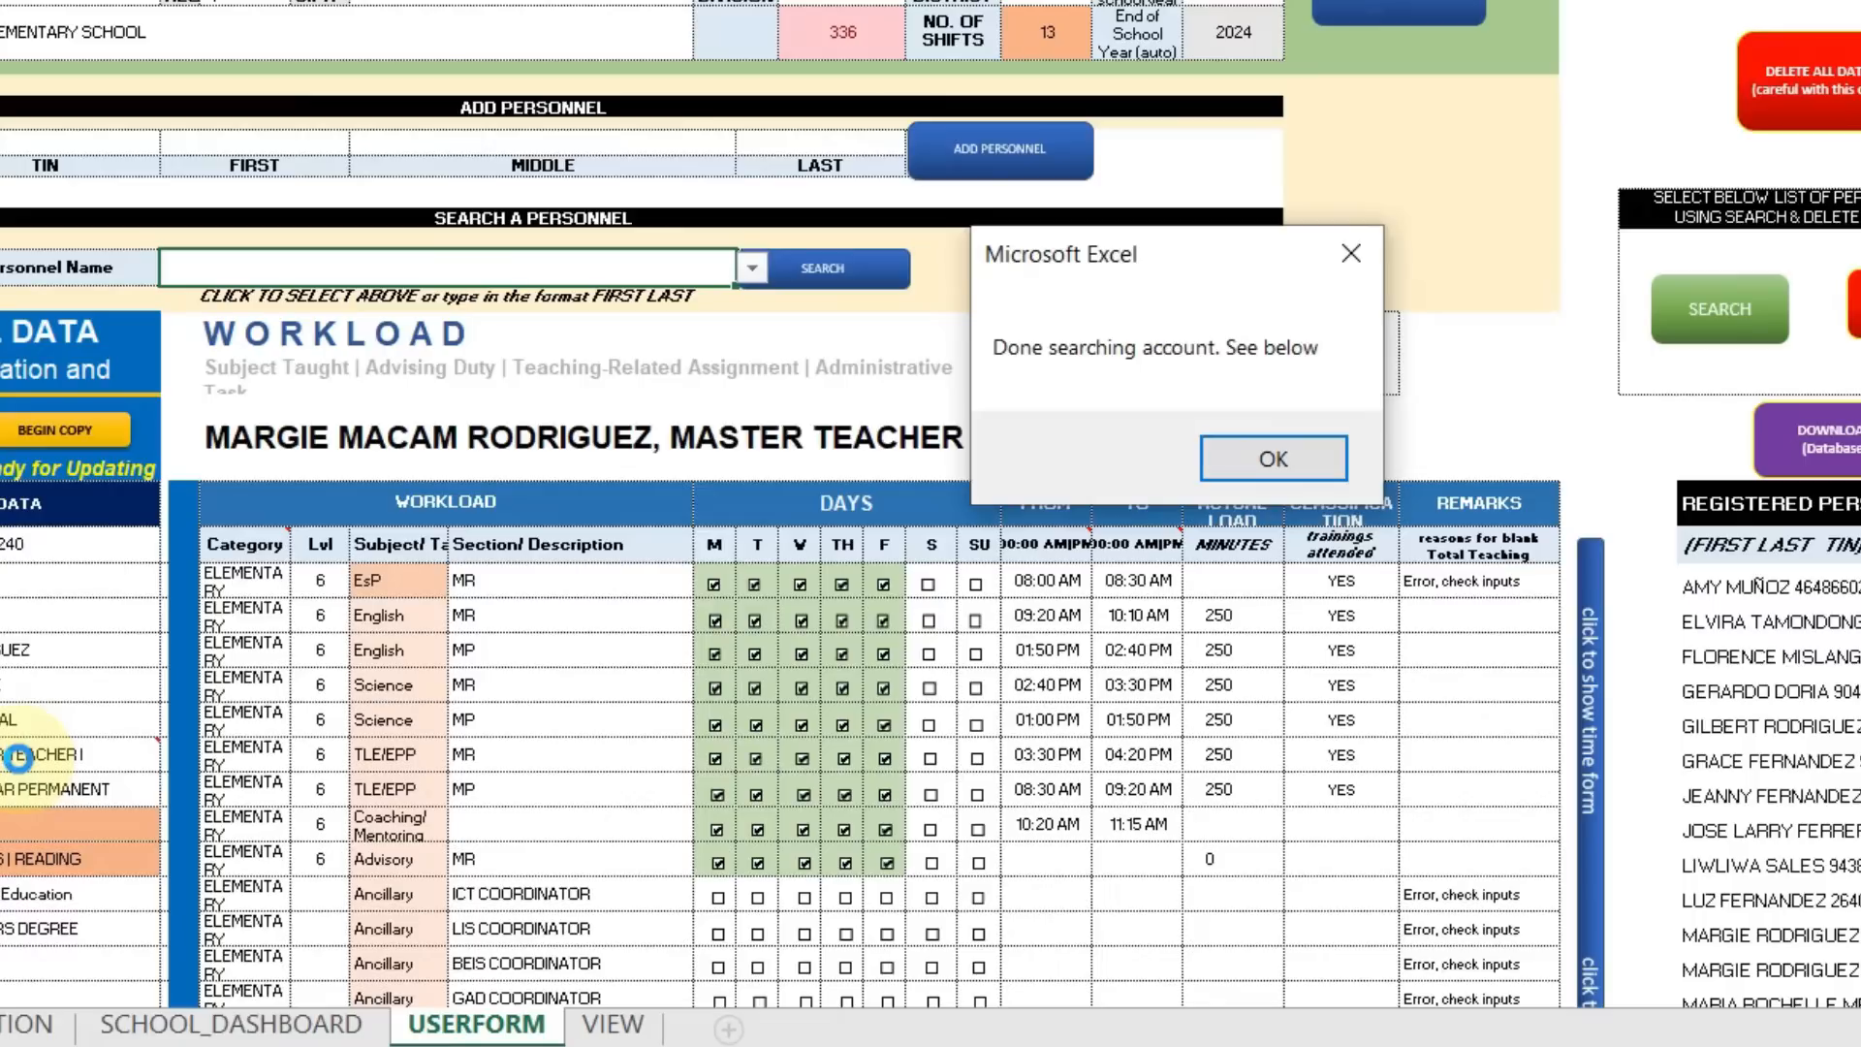
Dismiss the search message and confirm the duplicate personnel entry is deleted.
click(1303, 453)
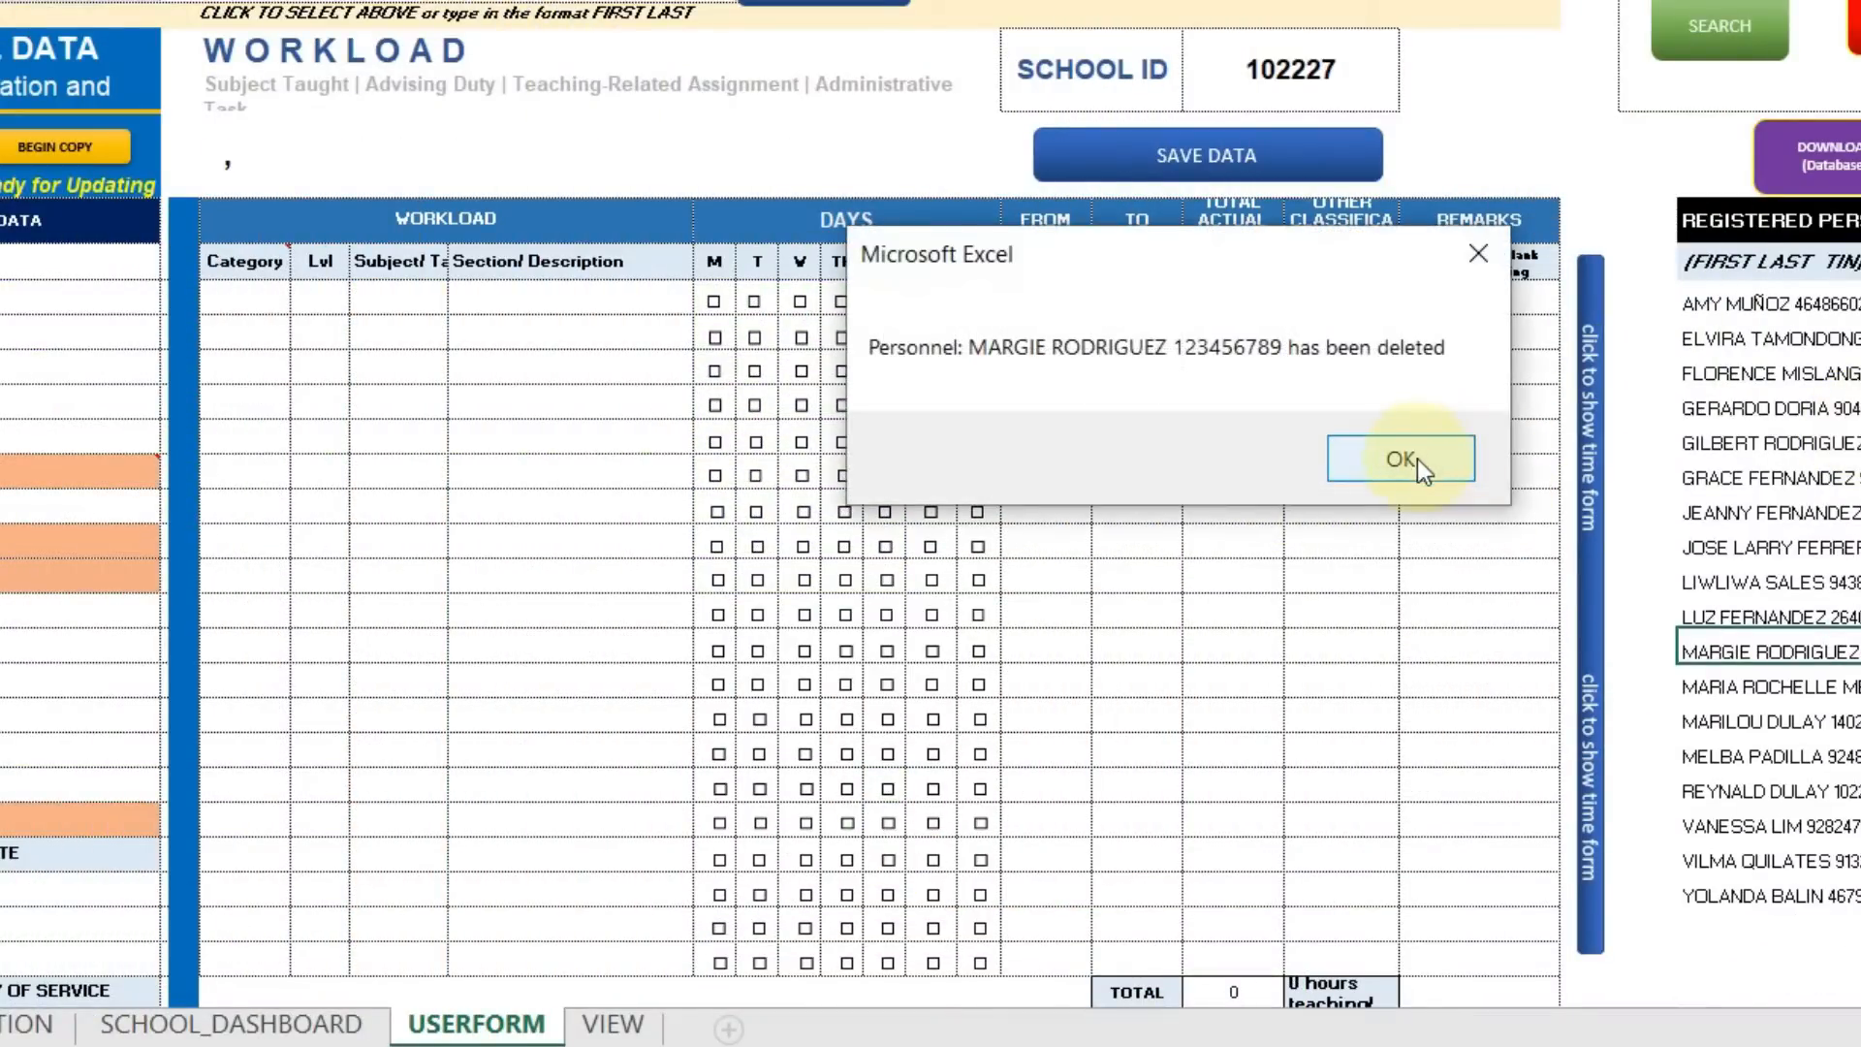
click(1410, 457)
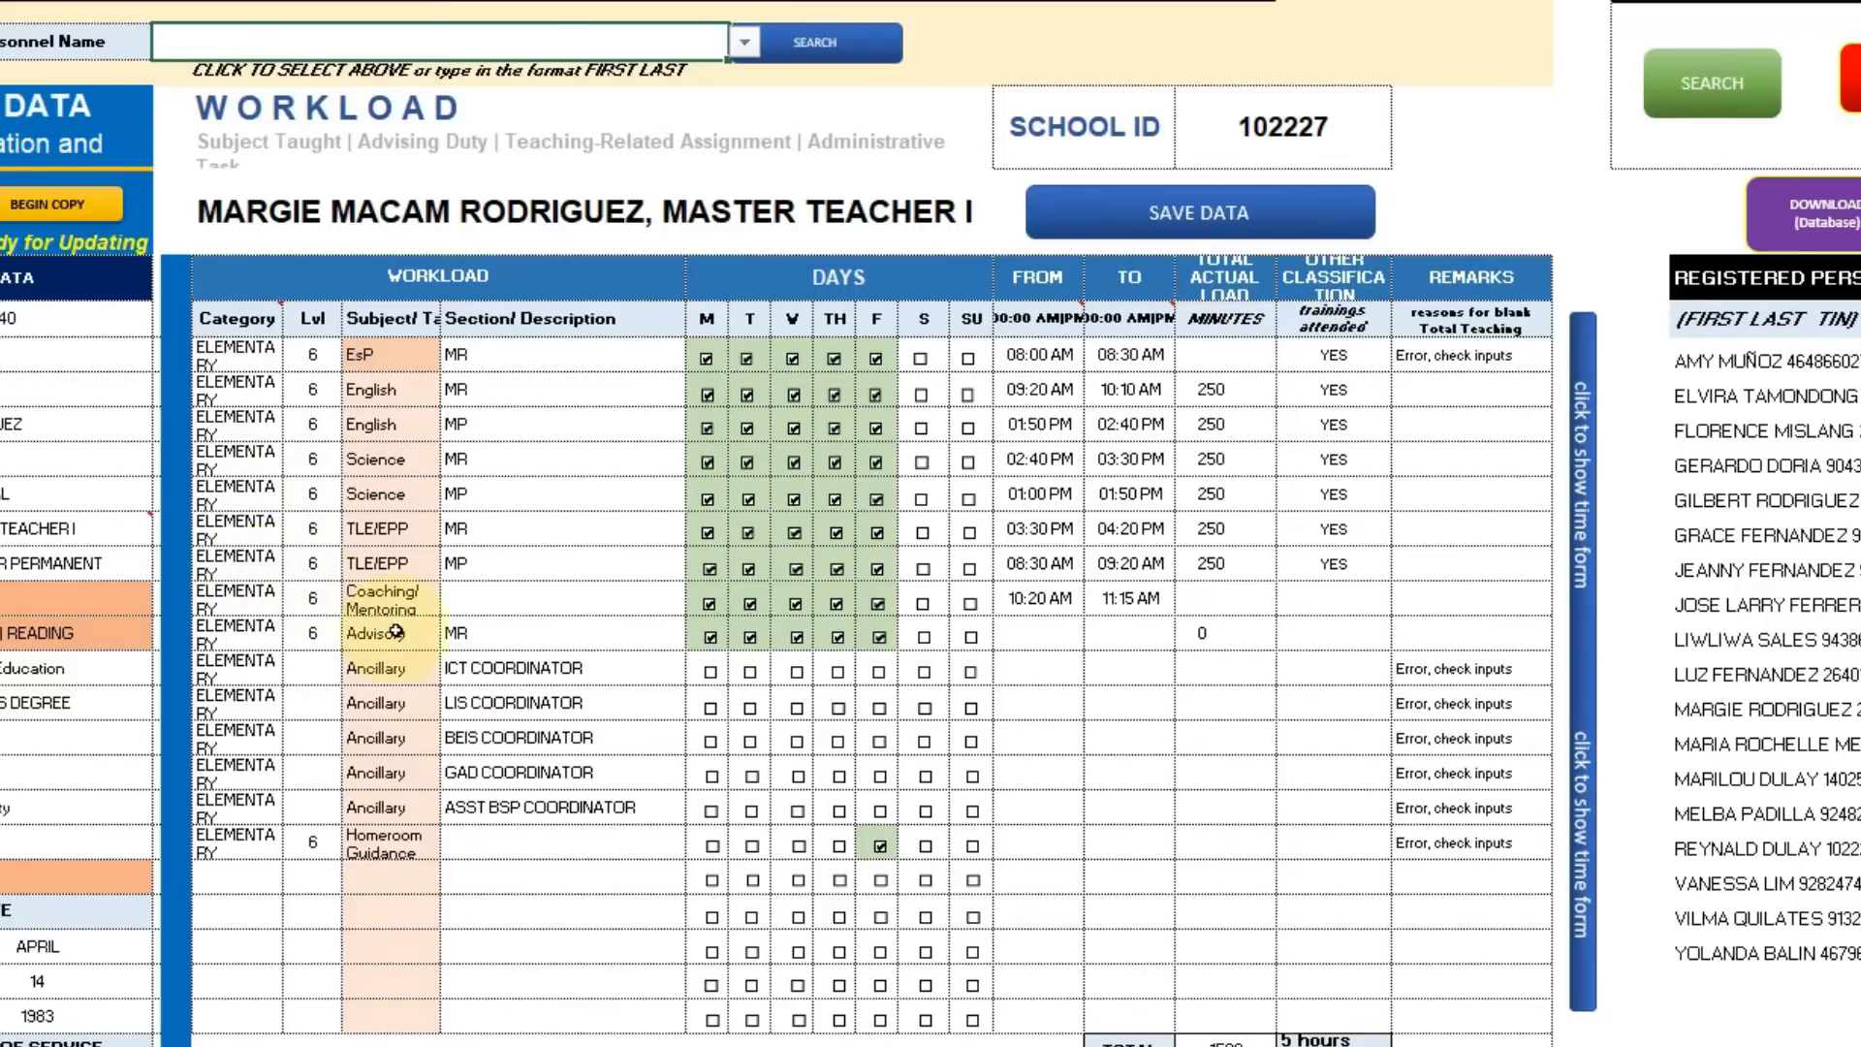
scroll(446, 651, up, 1)
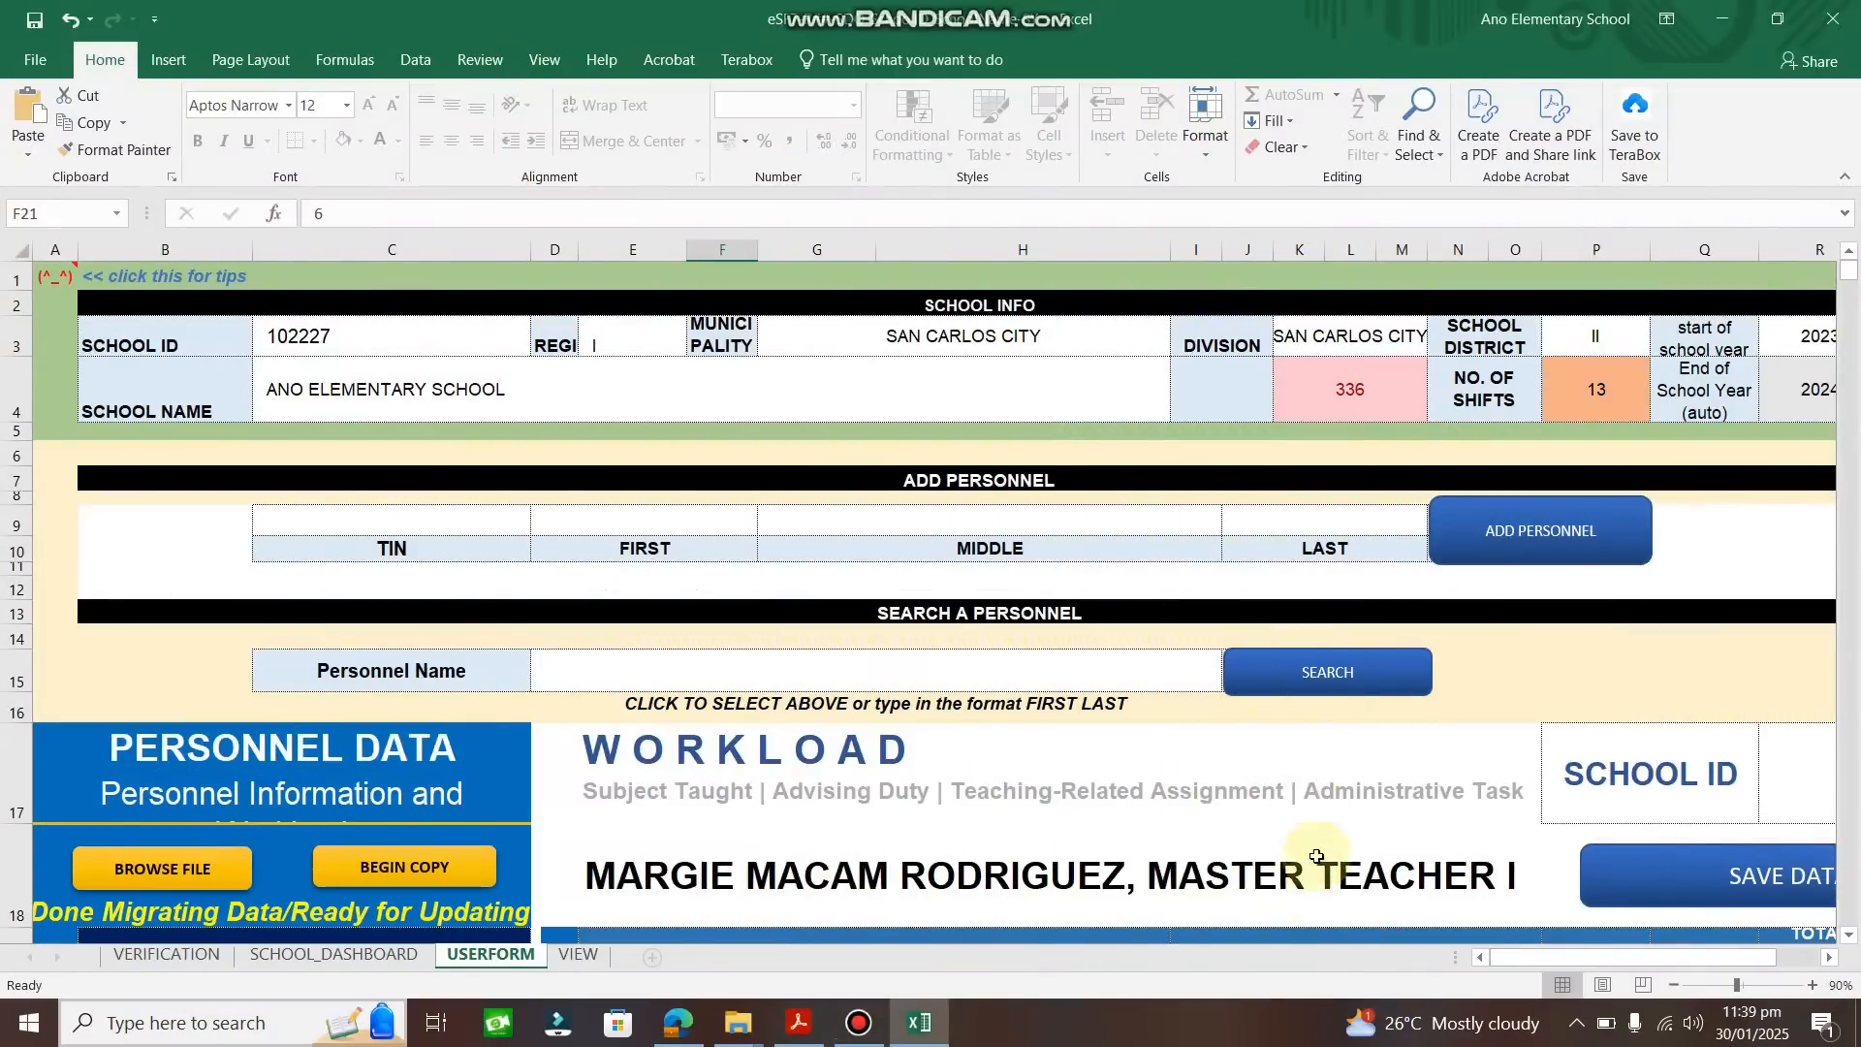
mouse_move(1526, 960)
mouse_down()
mouse_move(1586, 963)
mouse_move(1514, 951)
mouse_up()
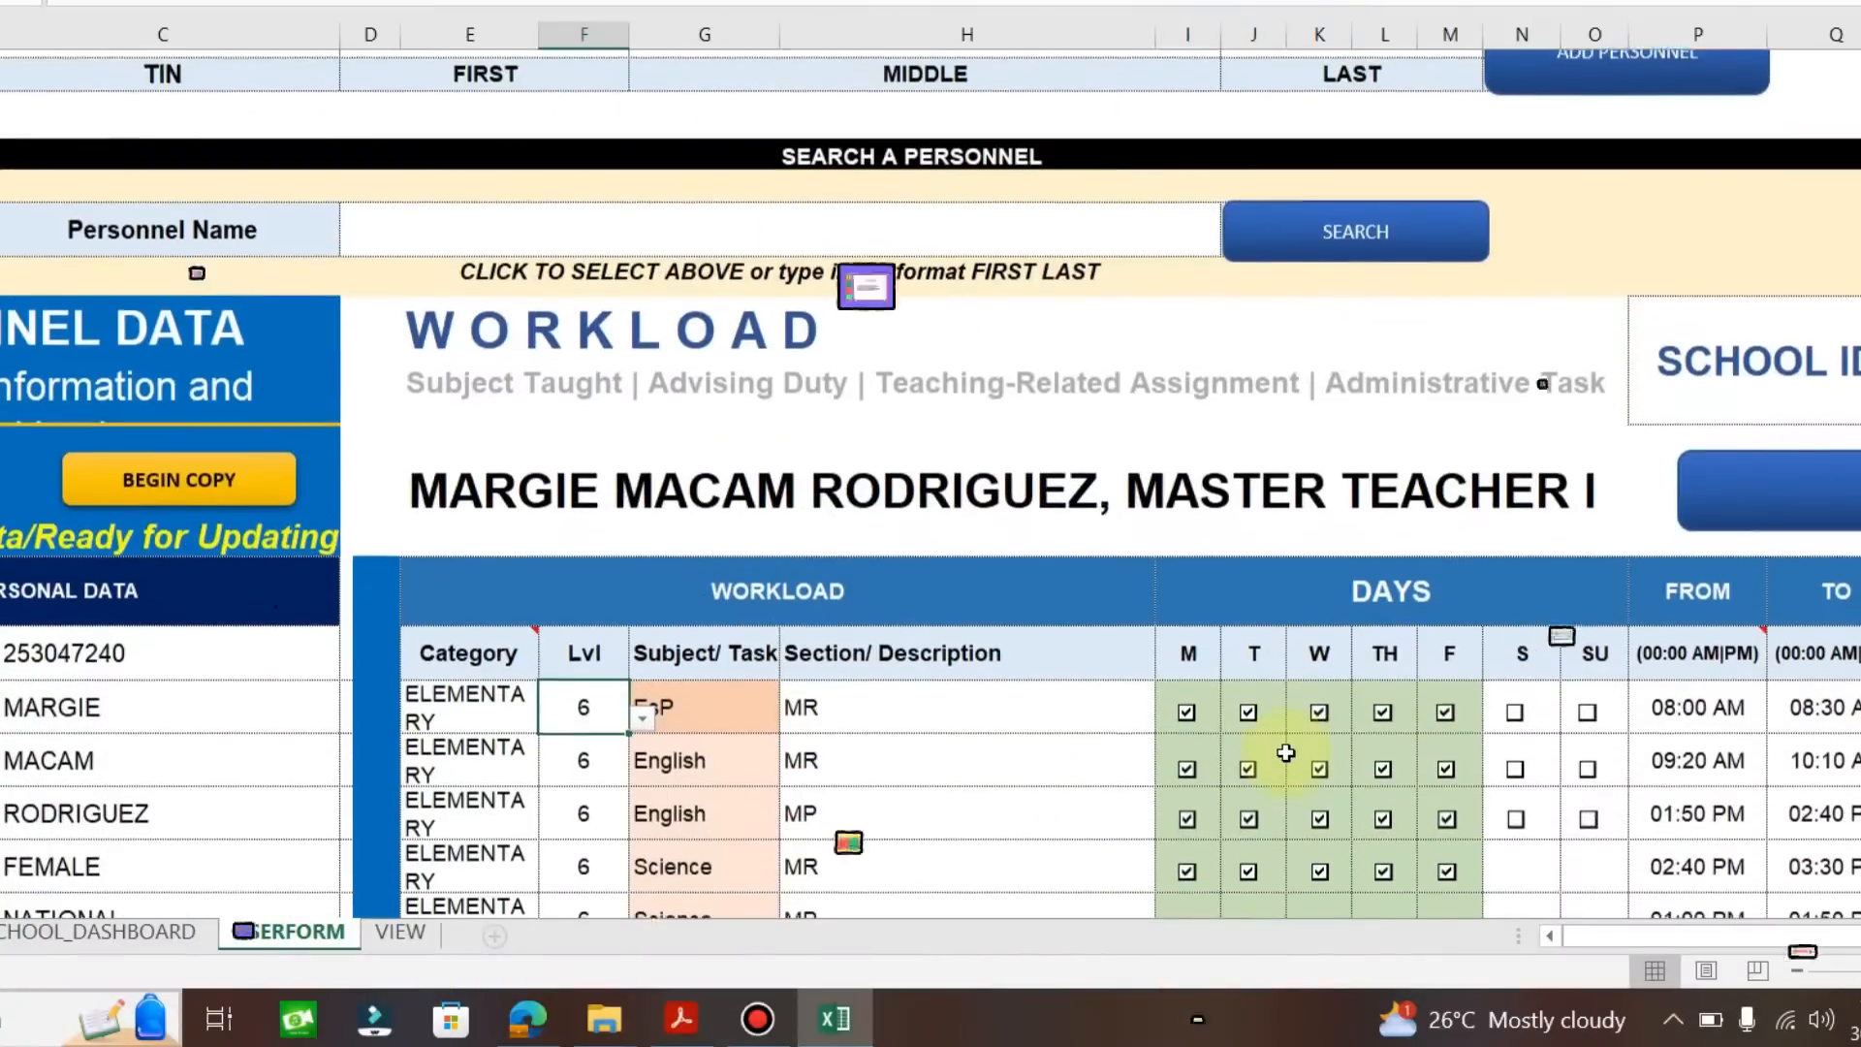
scroll(1285, 753, down, 1)
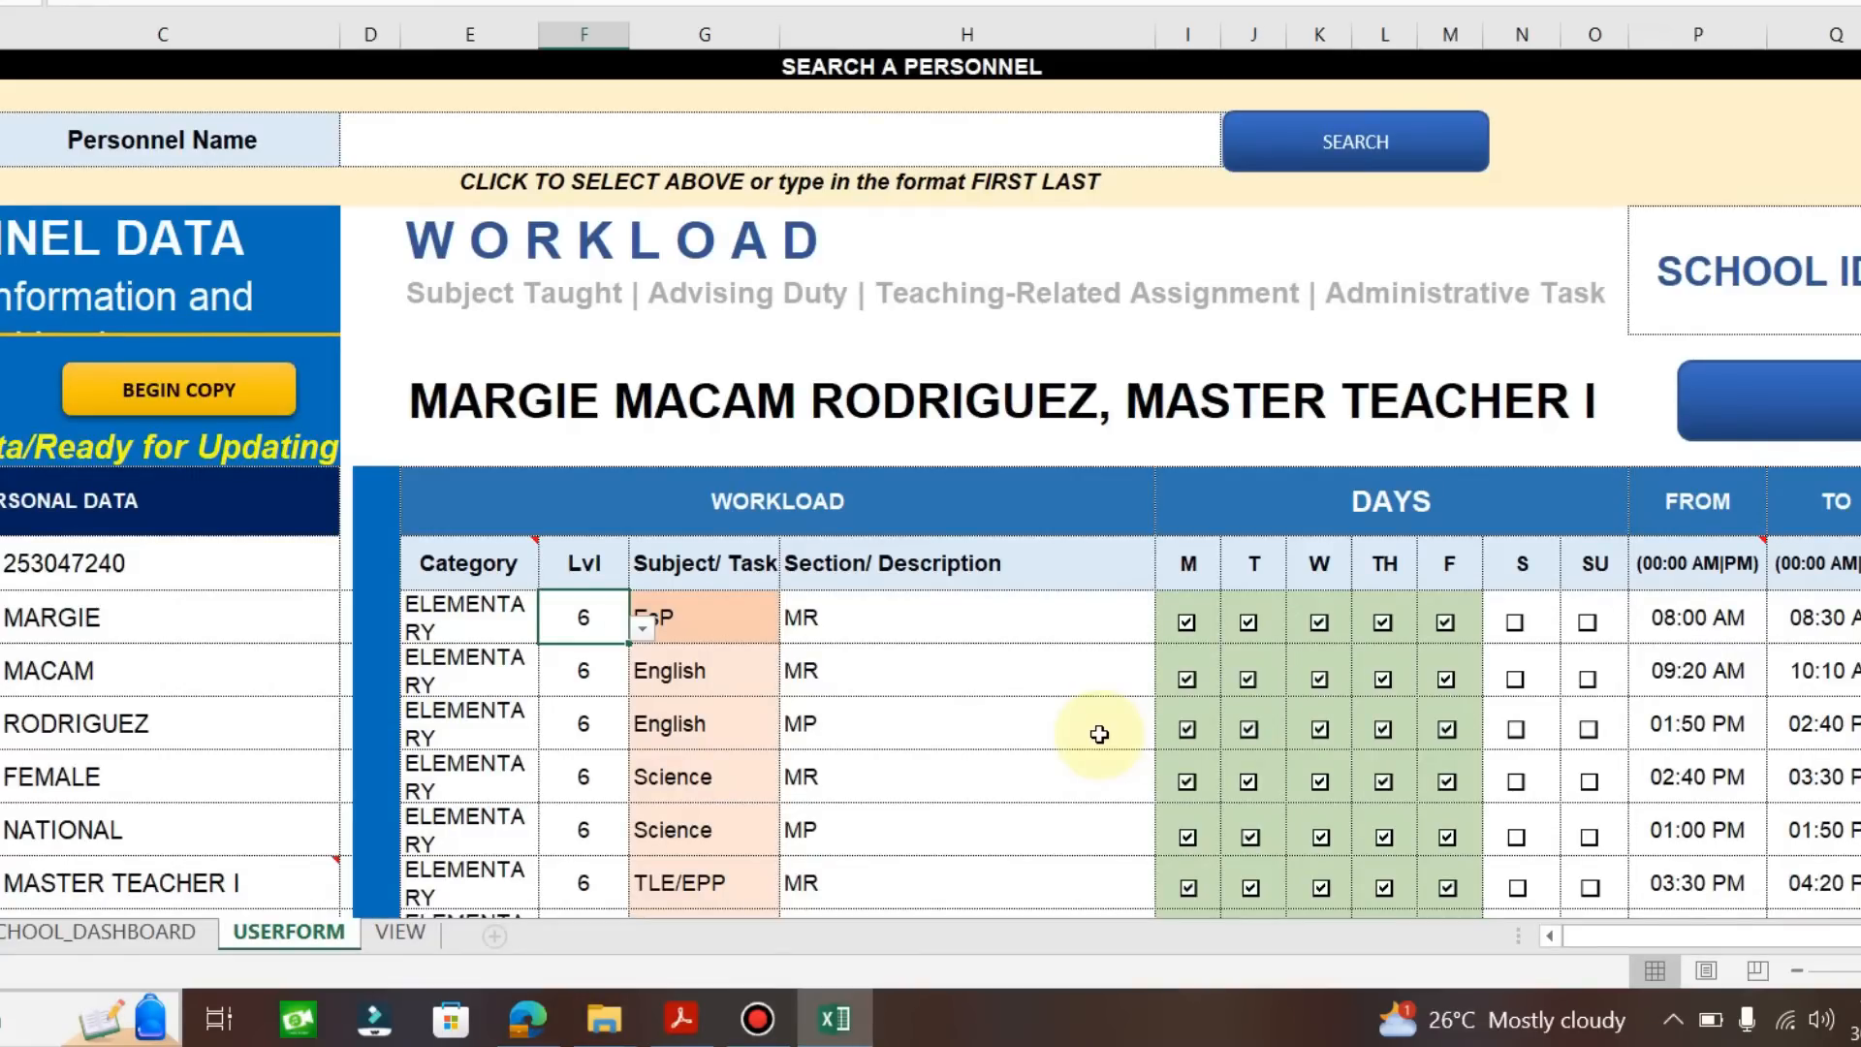
scroll(1099, 733, up, 5)
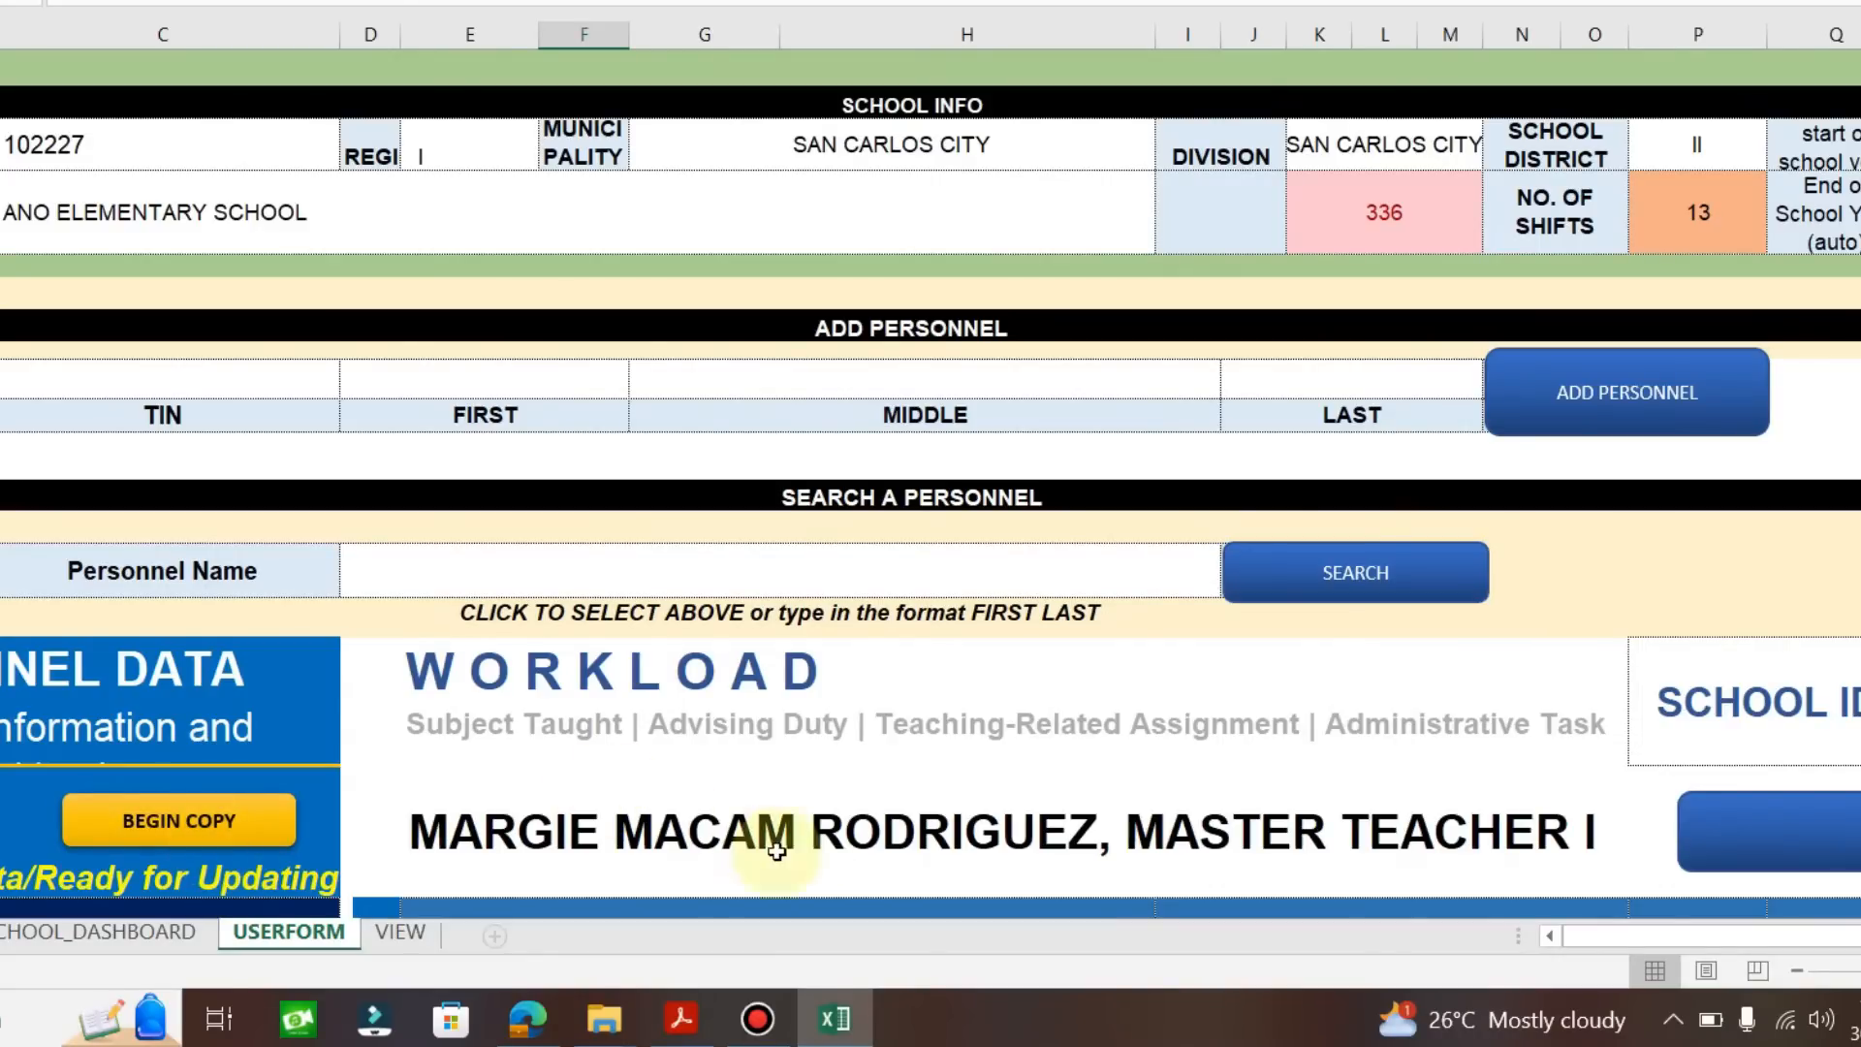
Change the degree from BEED to BACHELOR OF ELEMENTARY EDUCATION.
scroll(1194, 788, down, 1)
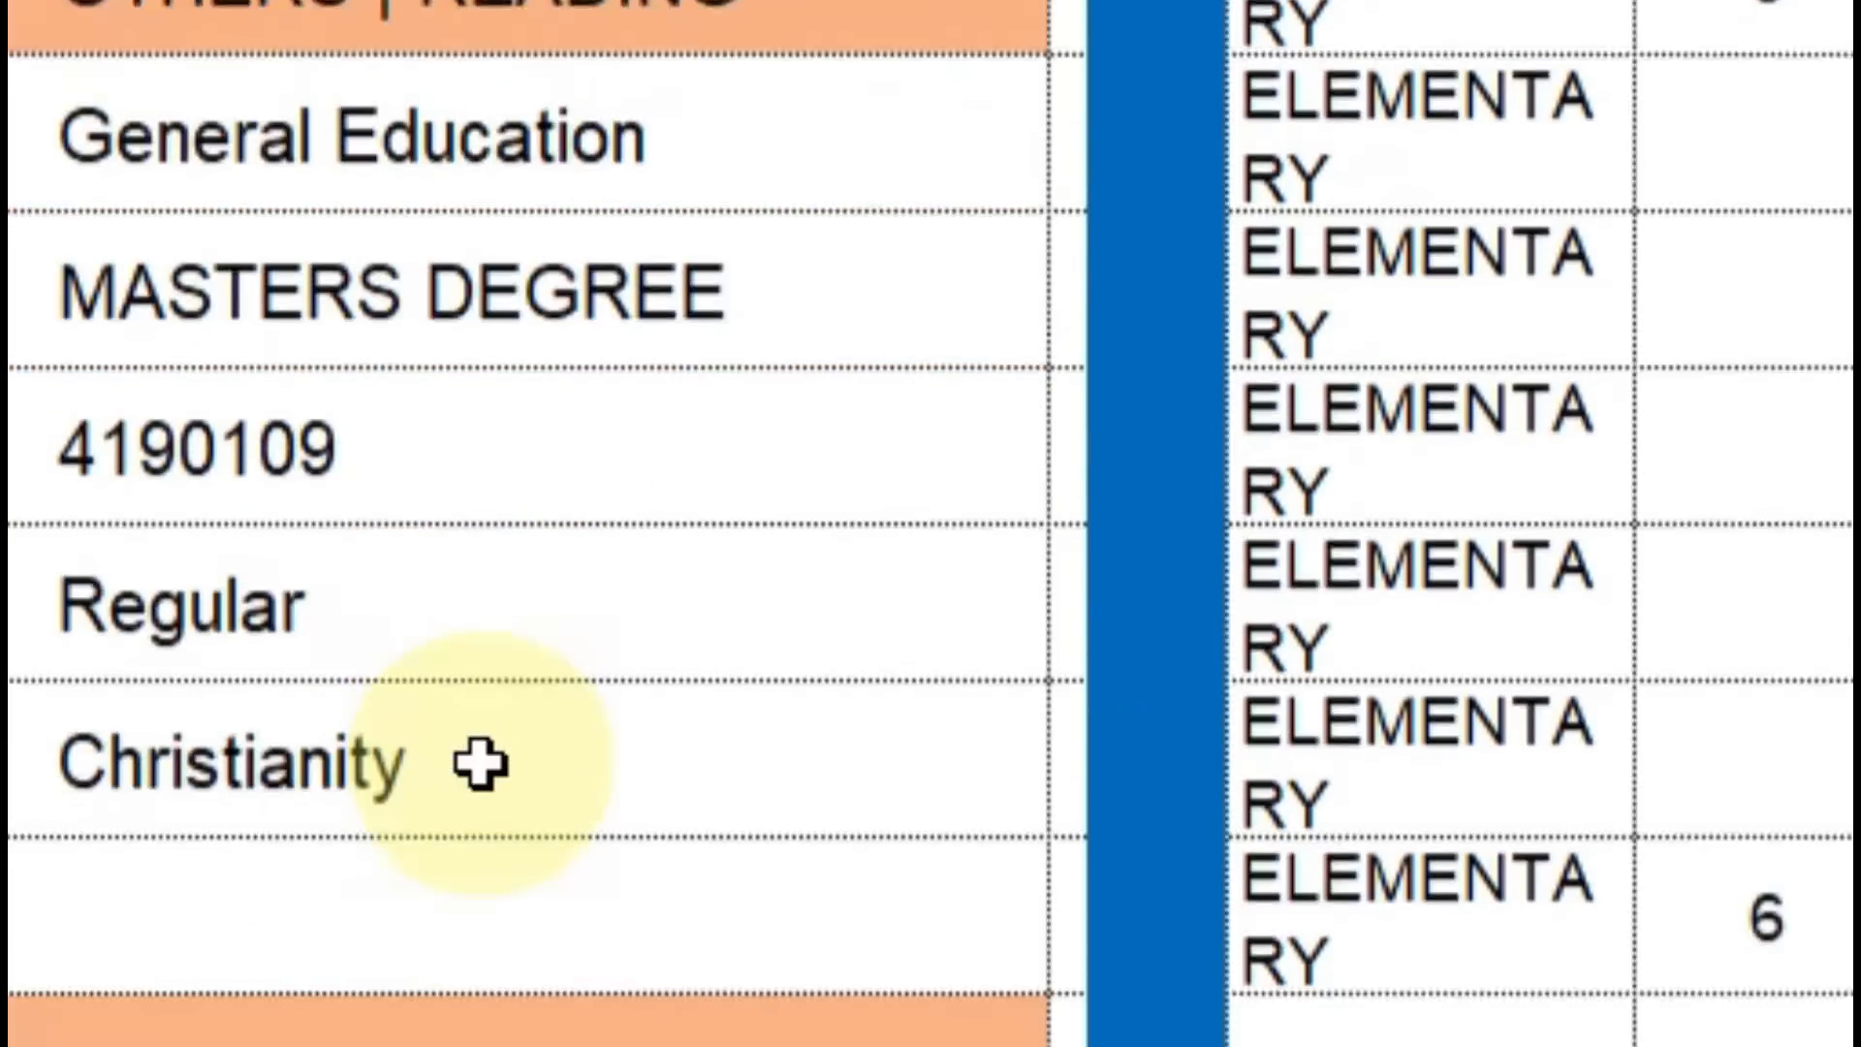
scroll(480, 764, up, 2)
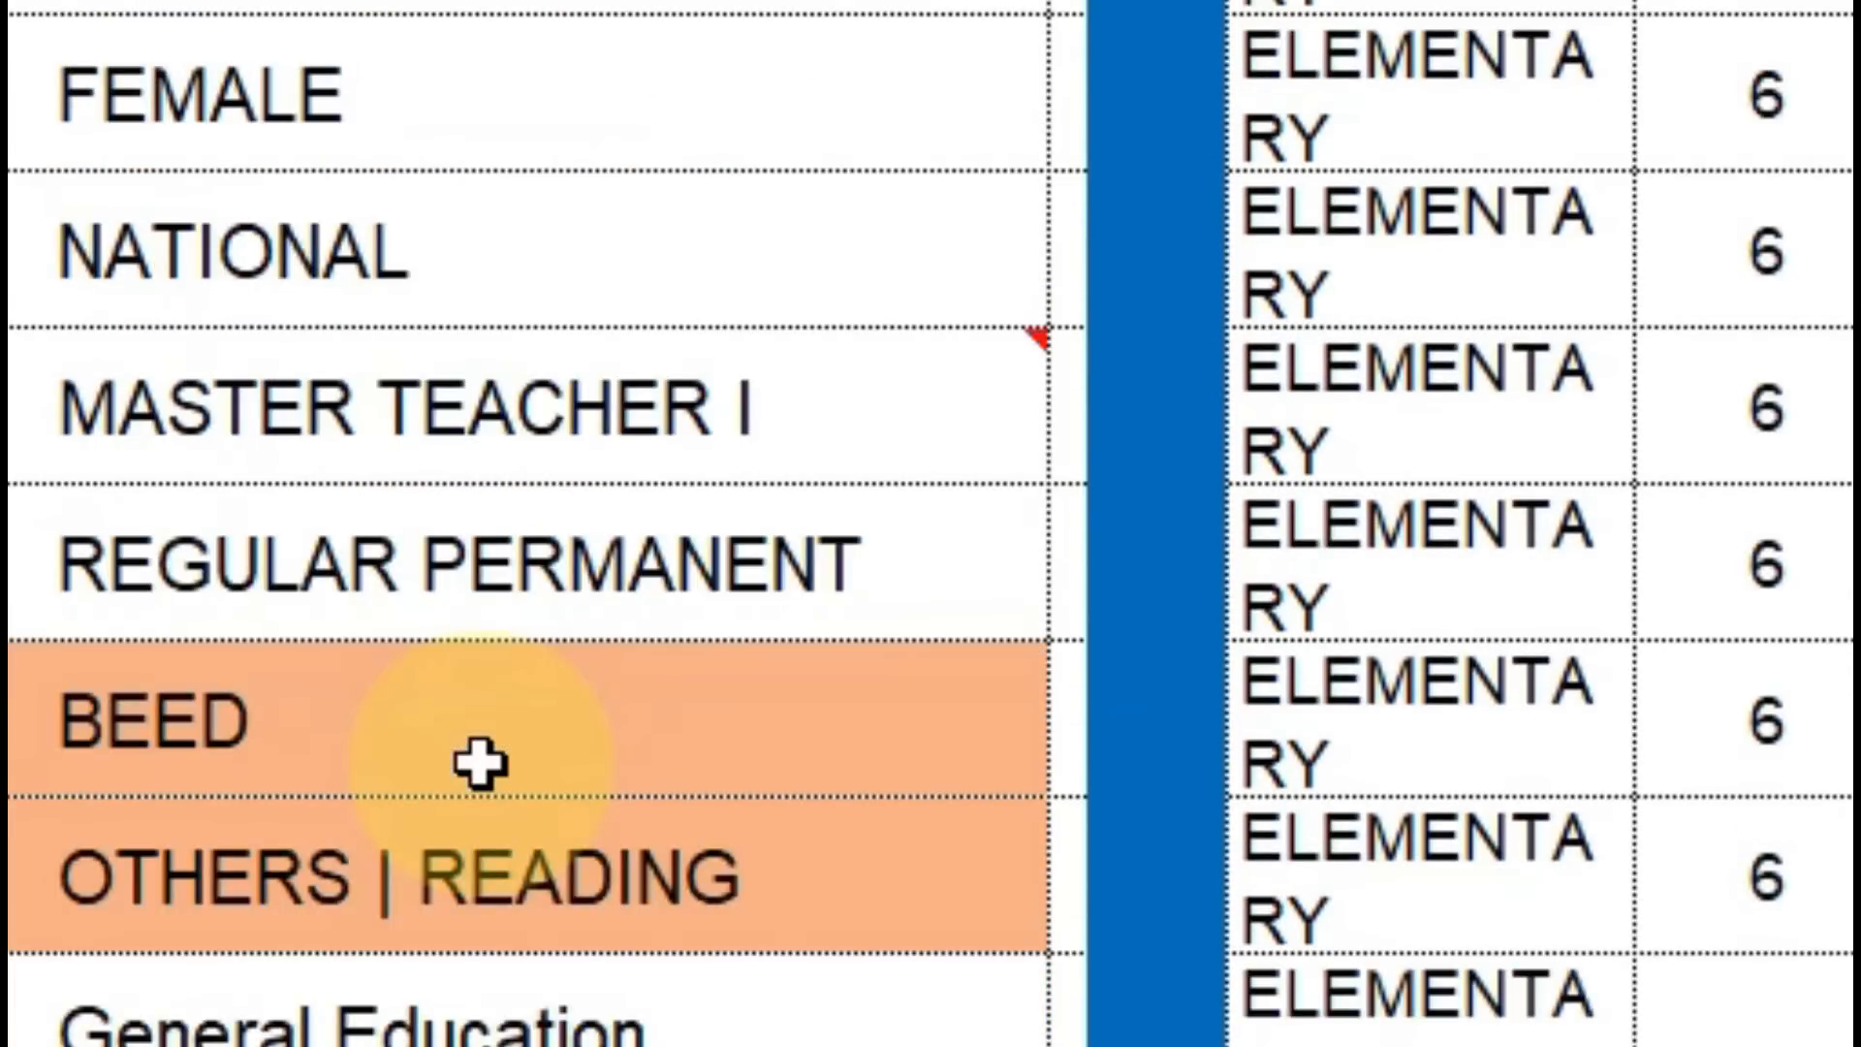
scroll(481, 763, down, 1)
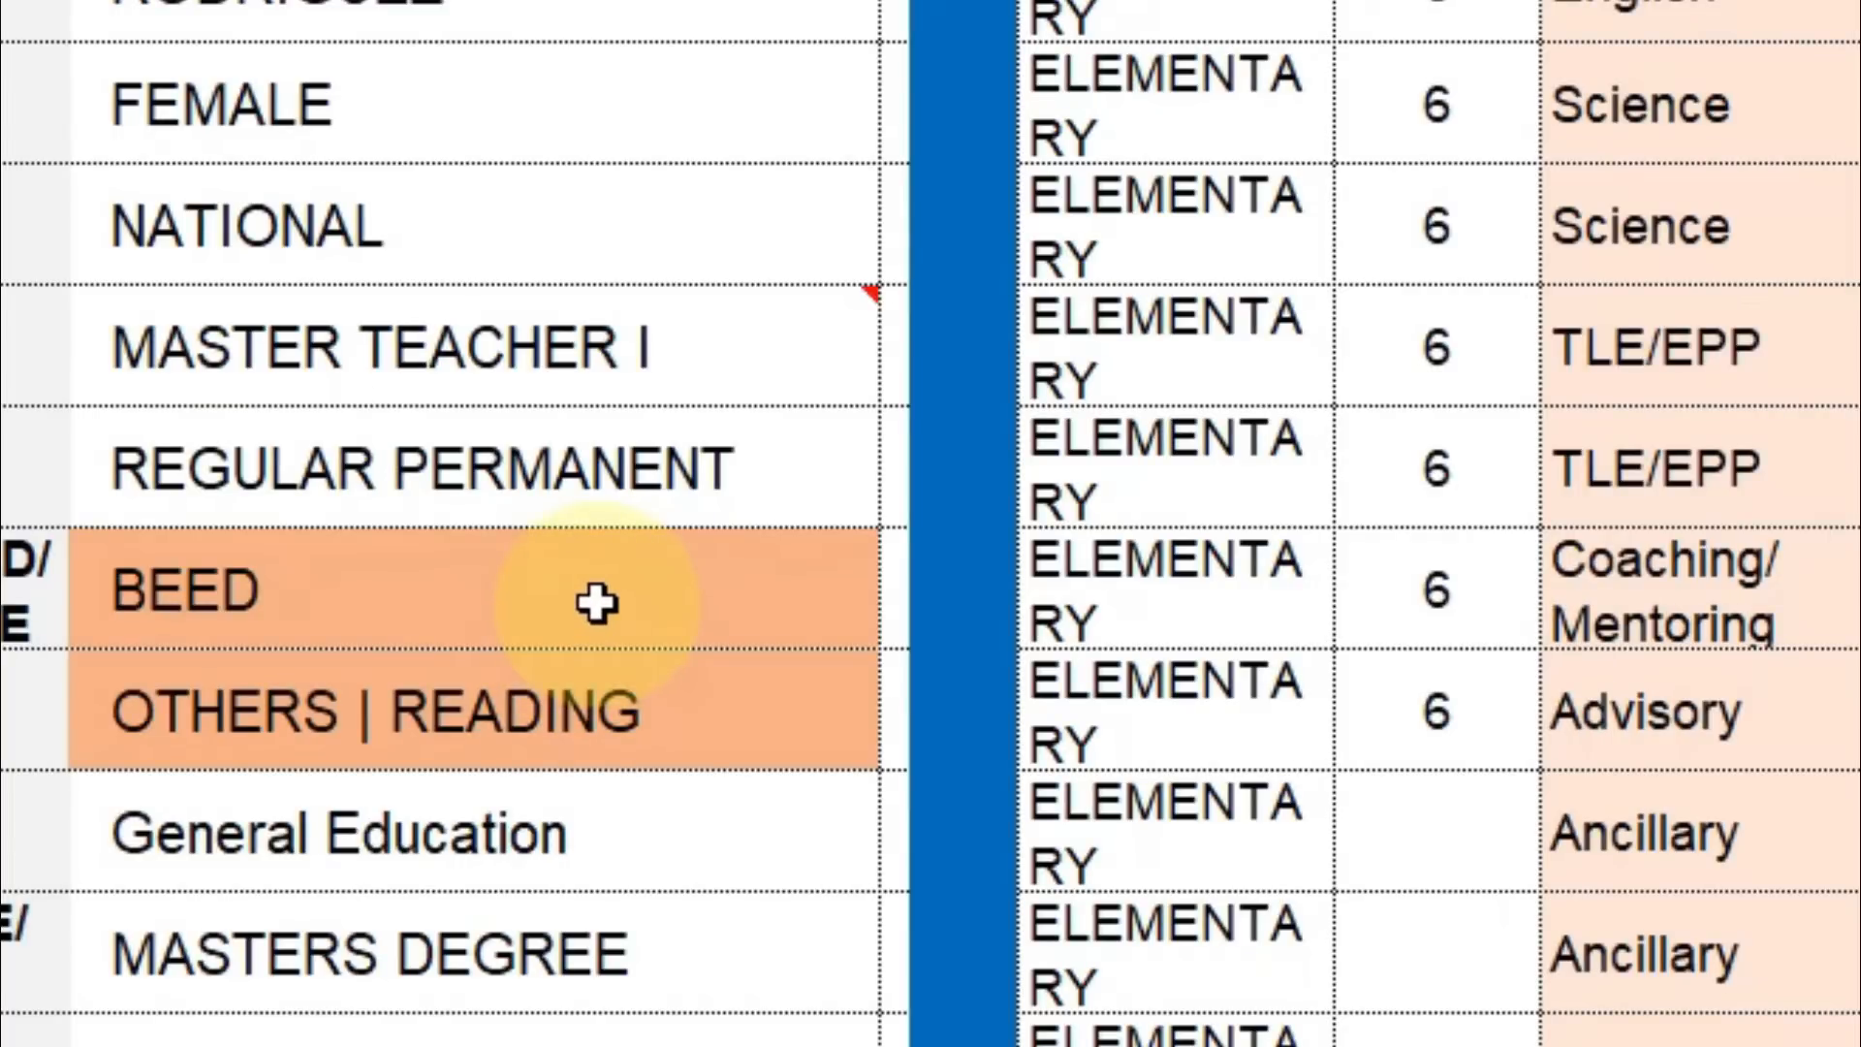
click(595, 603)
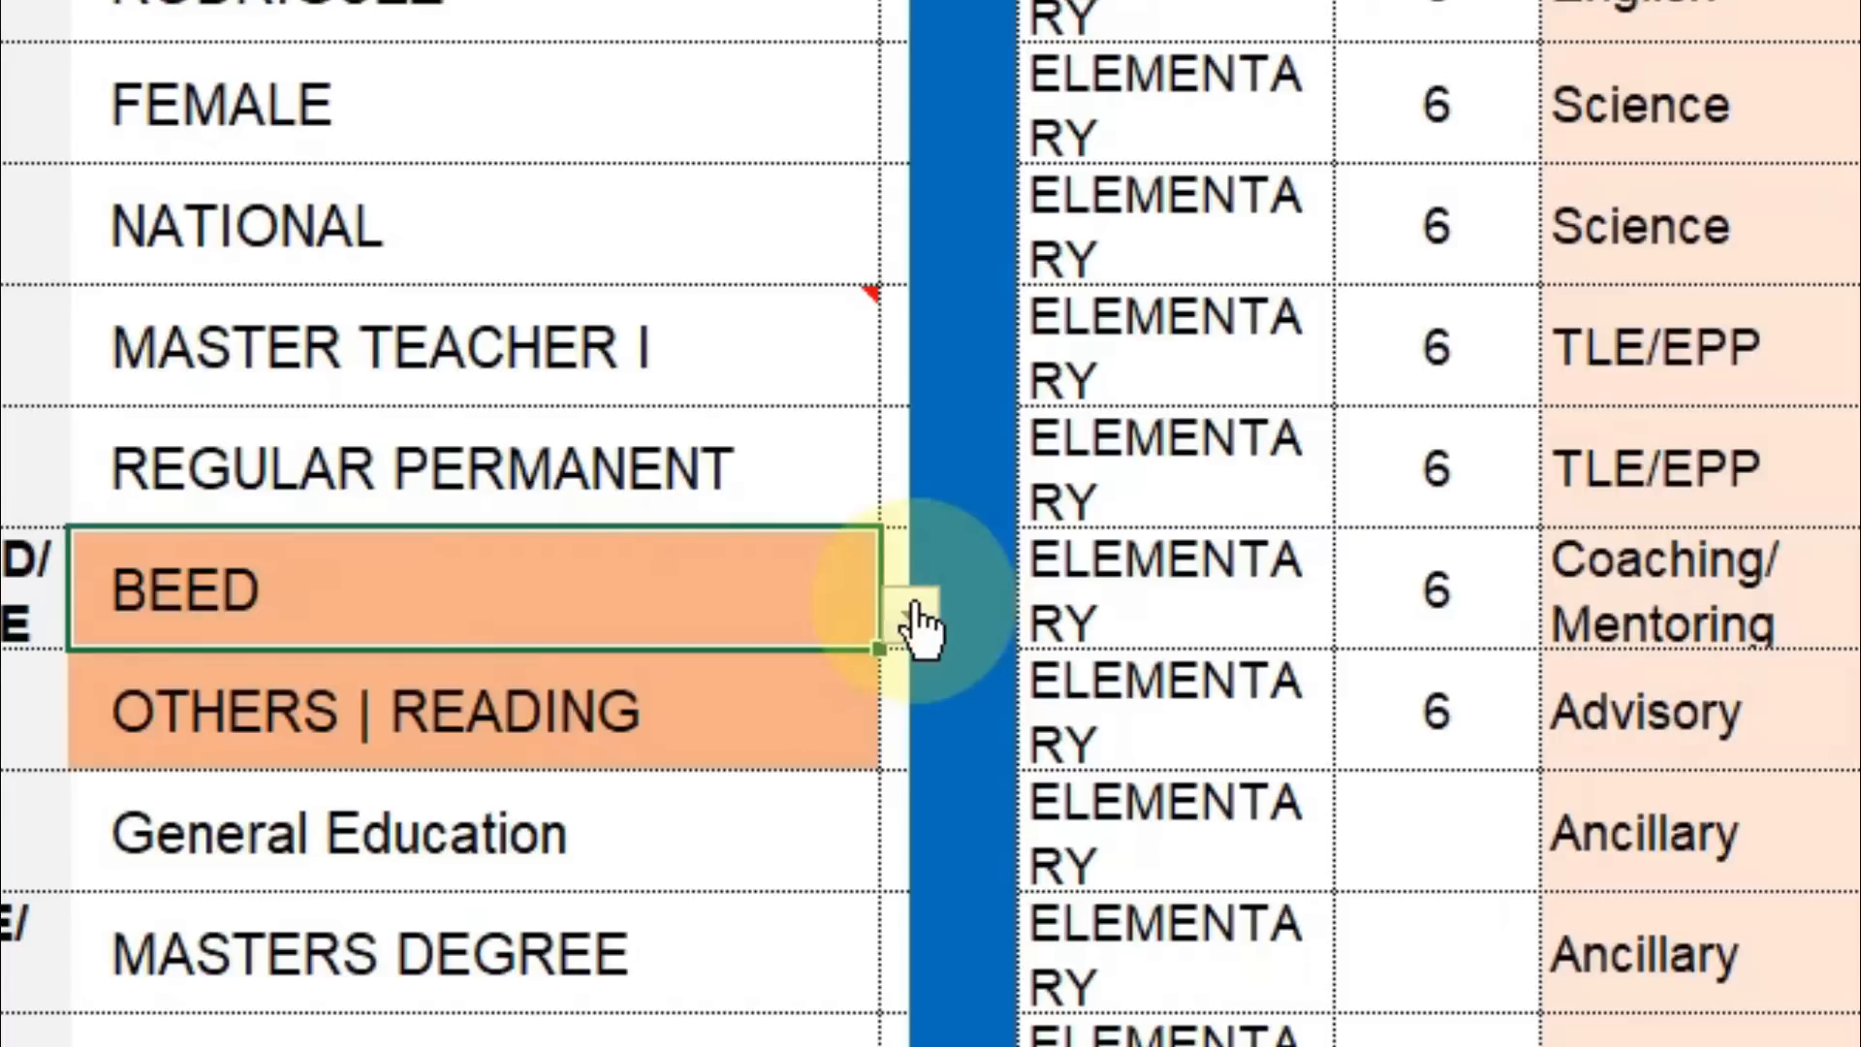
click(913, 616)
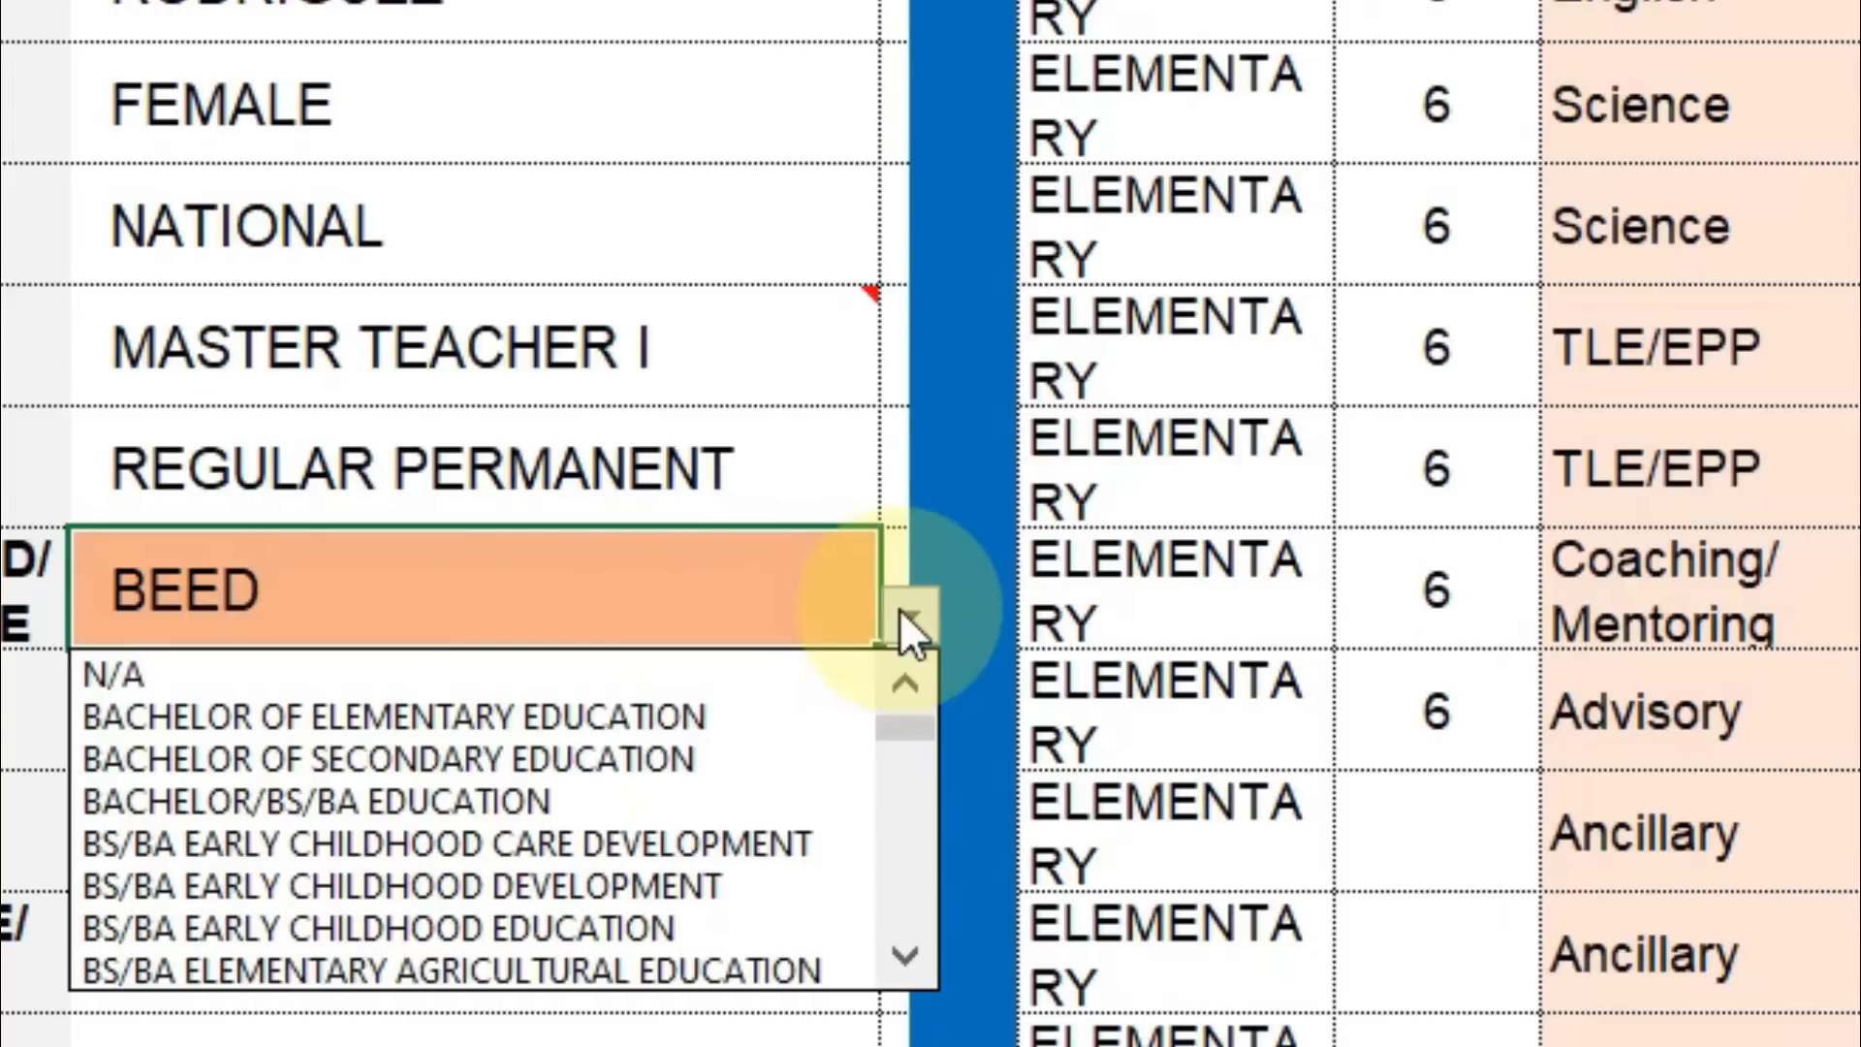
click(667, 715)
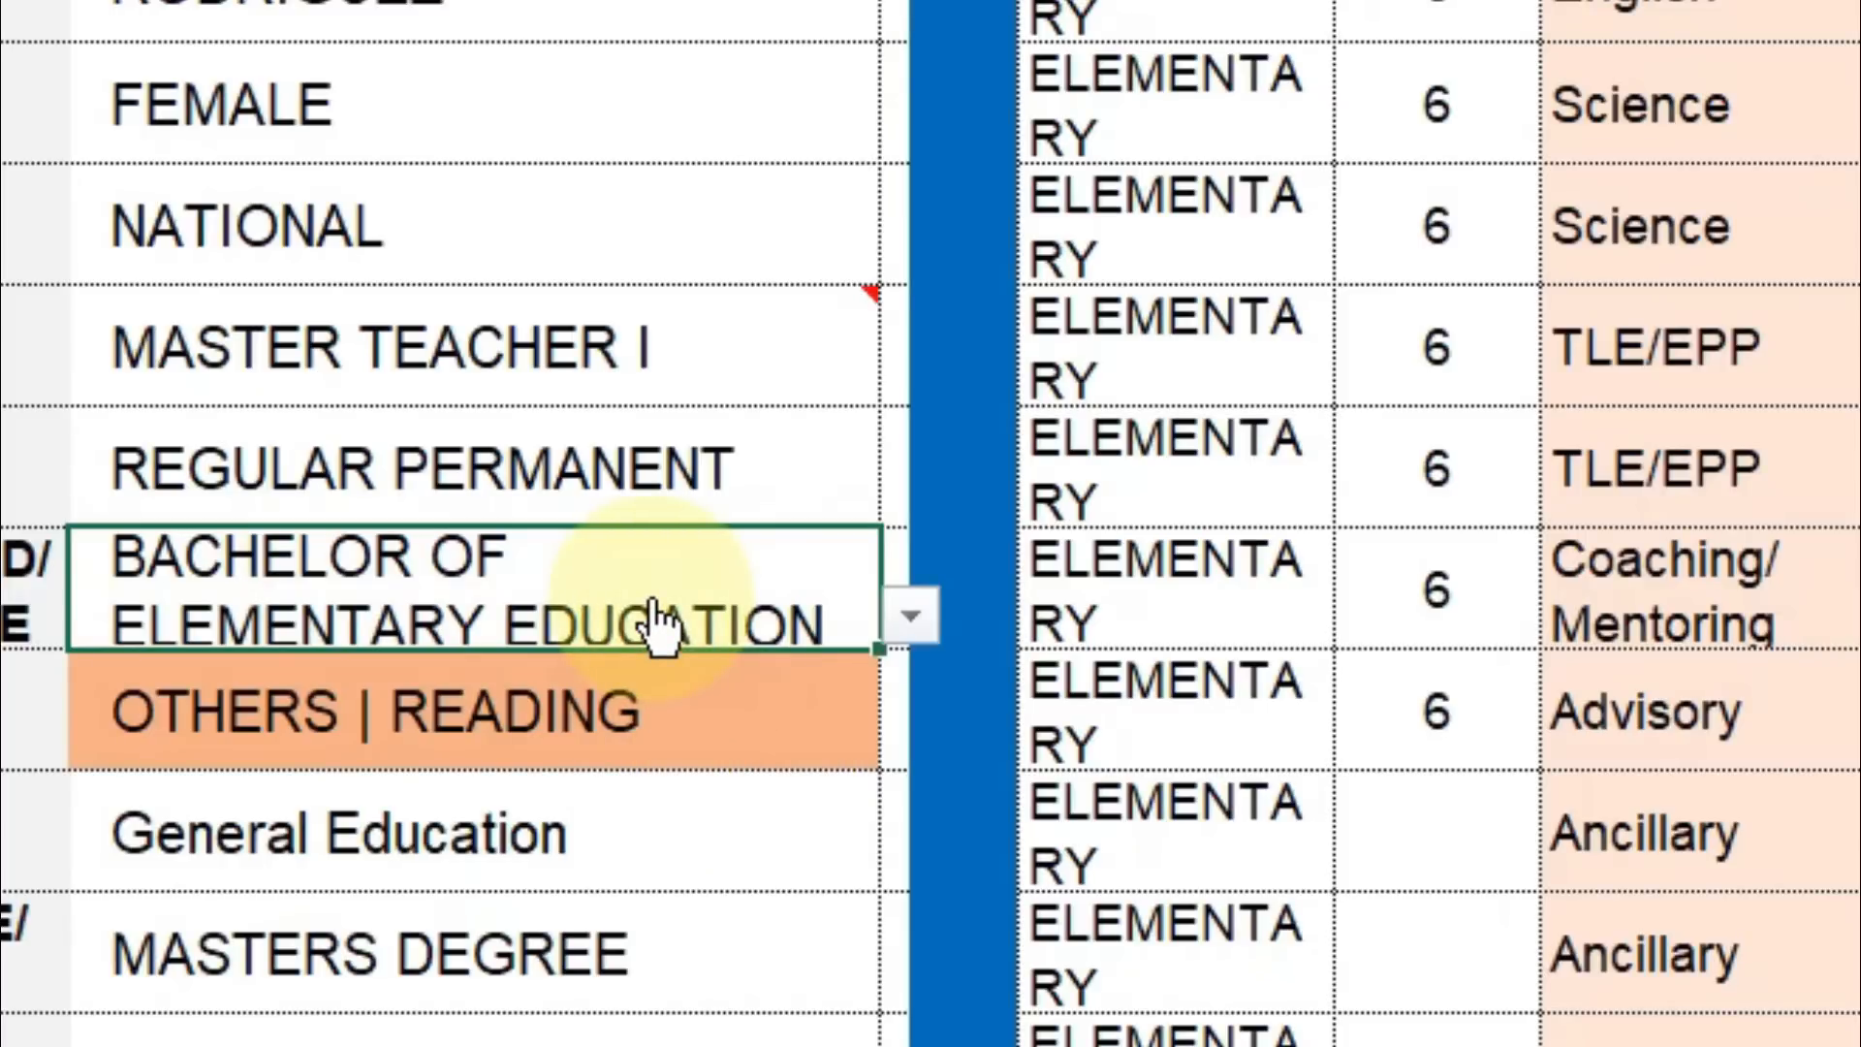
Change the specialization from OTHERS | READING to GENERAL EDUCATION and review the position choices.
click(303, 745)
click(910, 734)
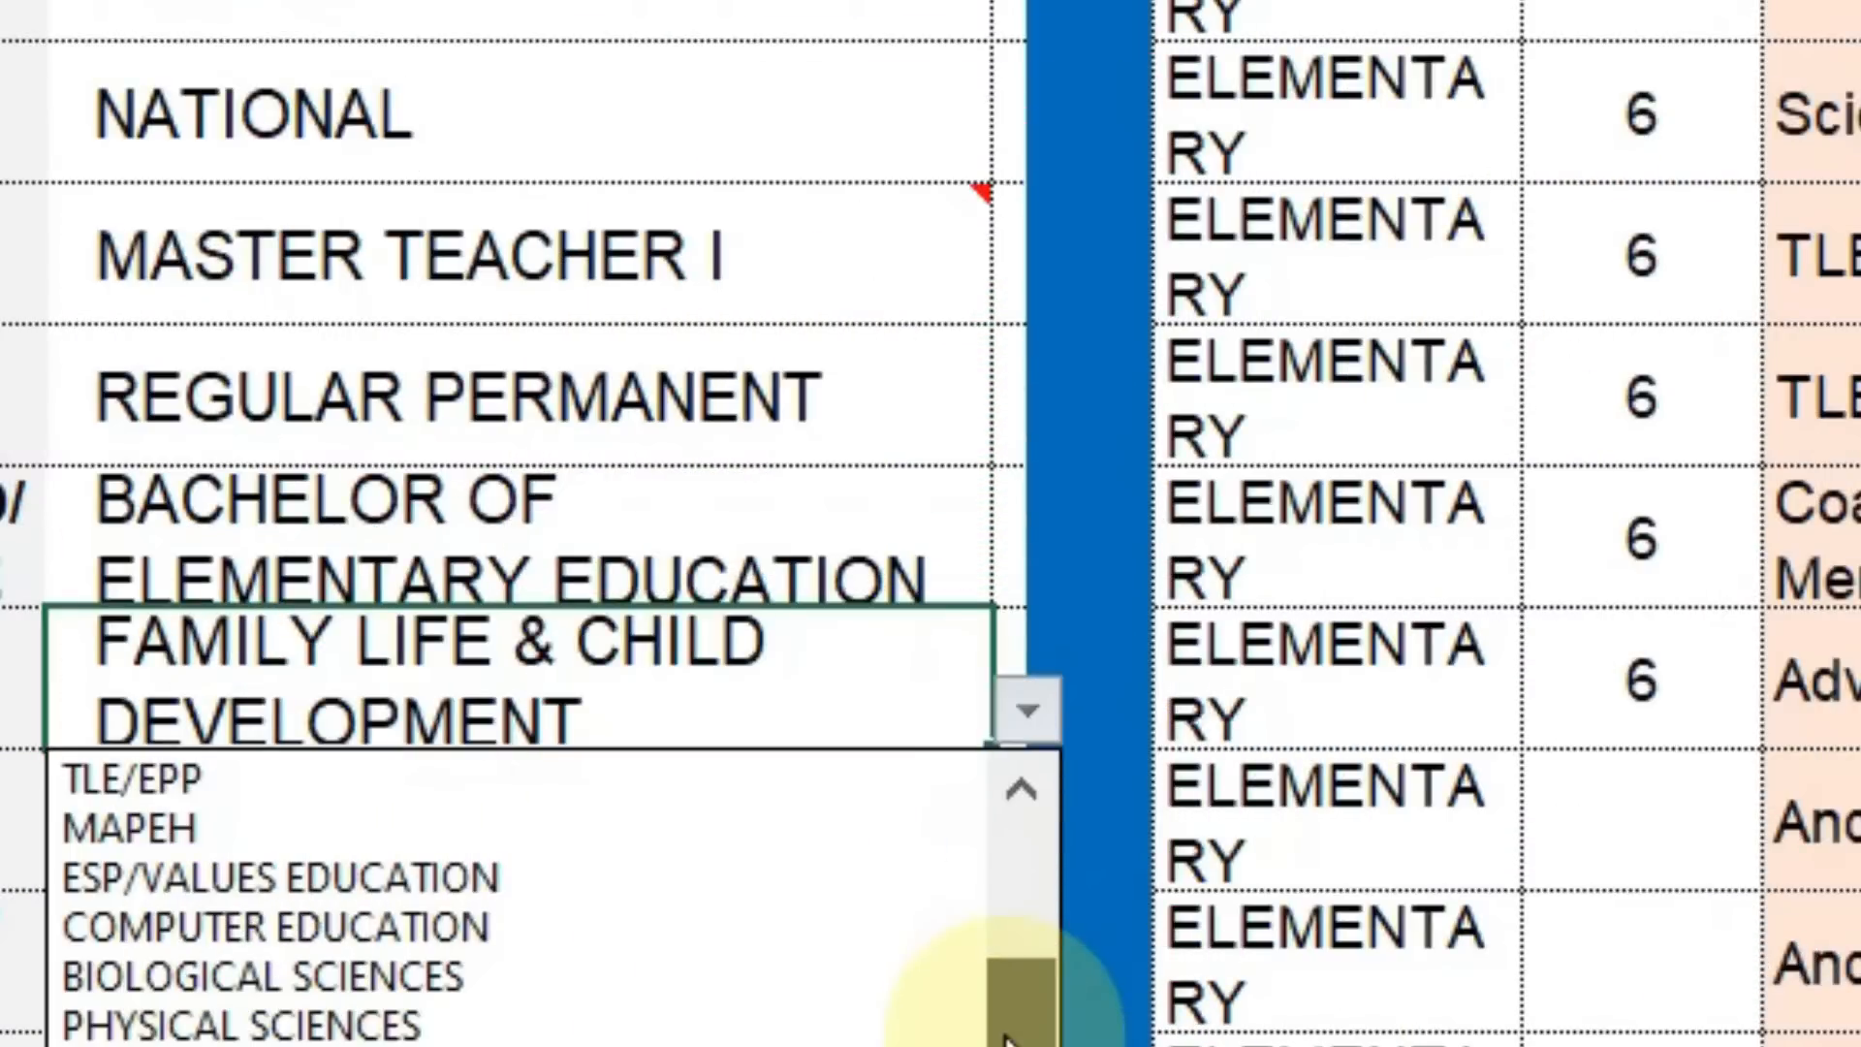
scroll(1013, 1018, up, 1)
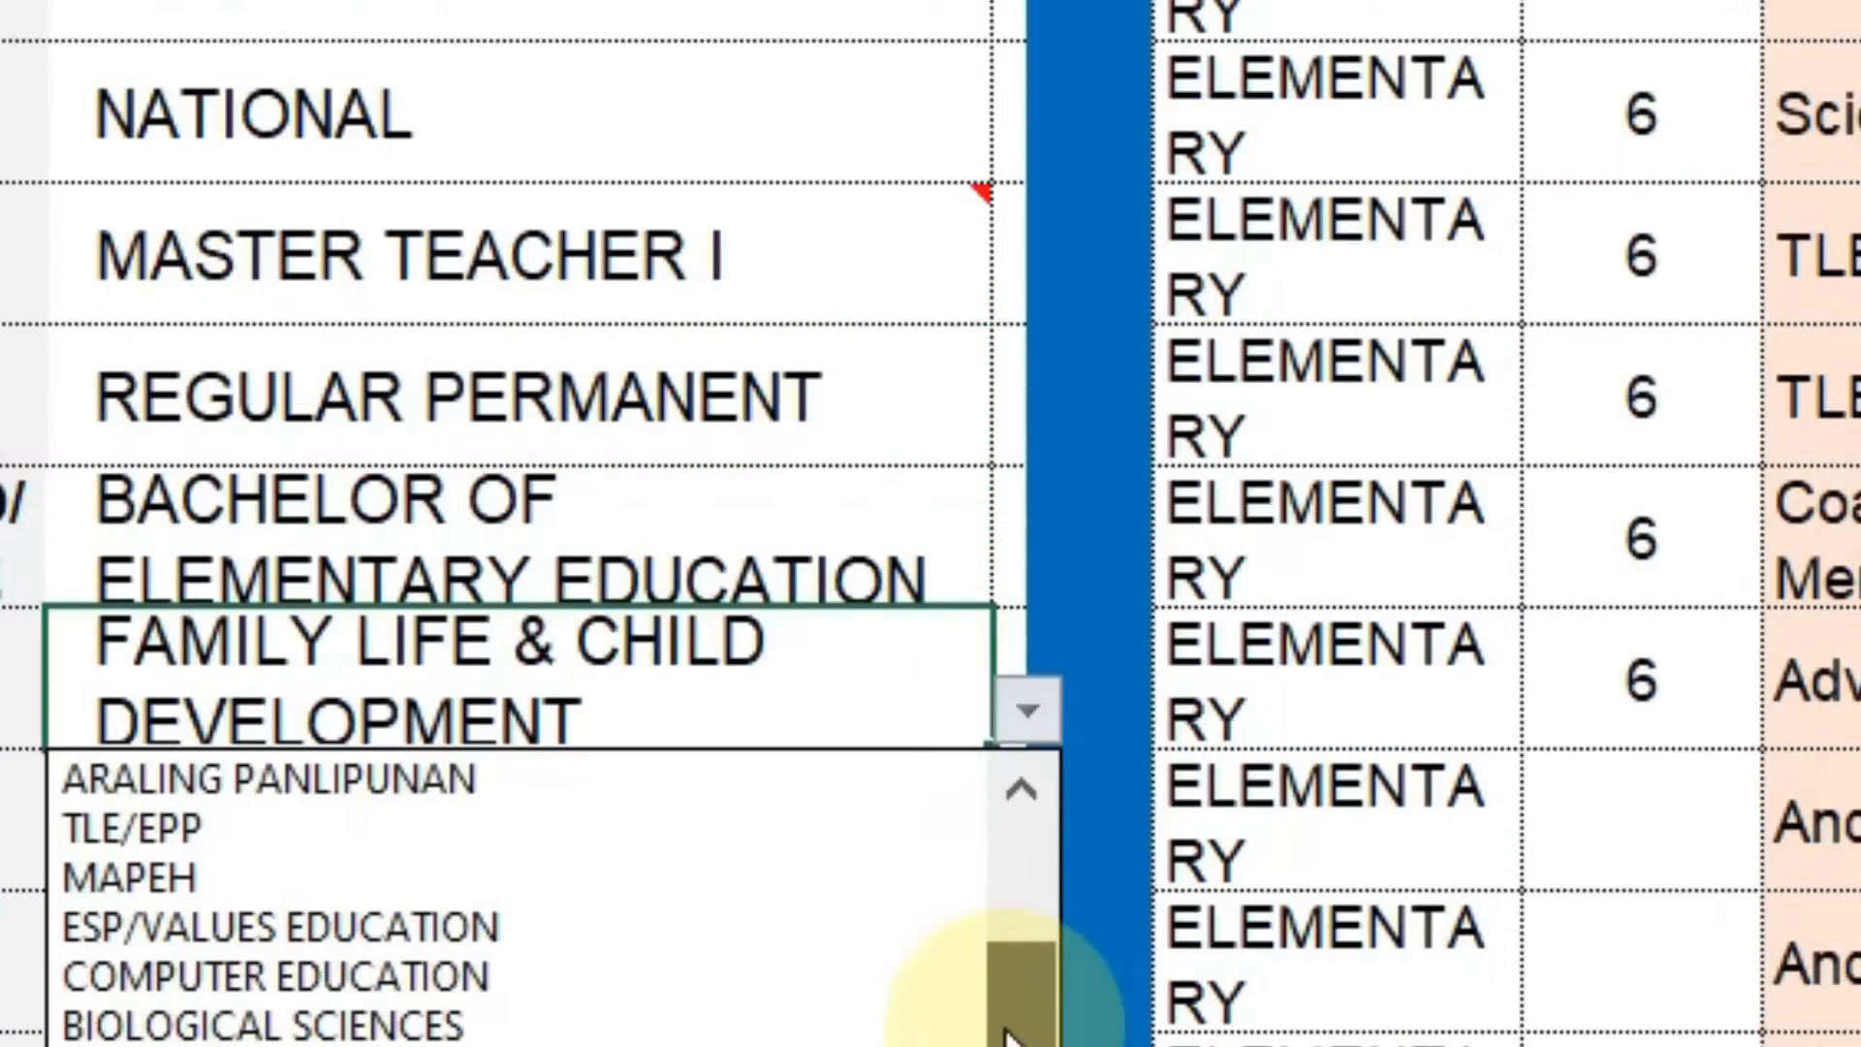
drag(1008, 1032, 1009, 863)
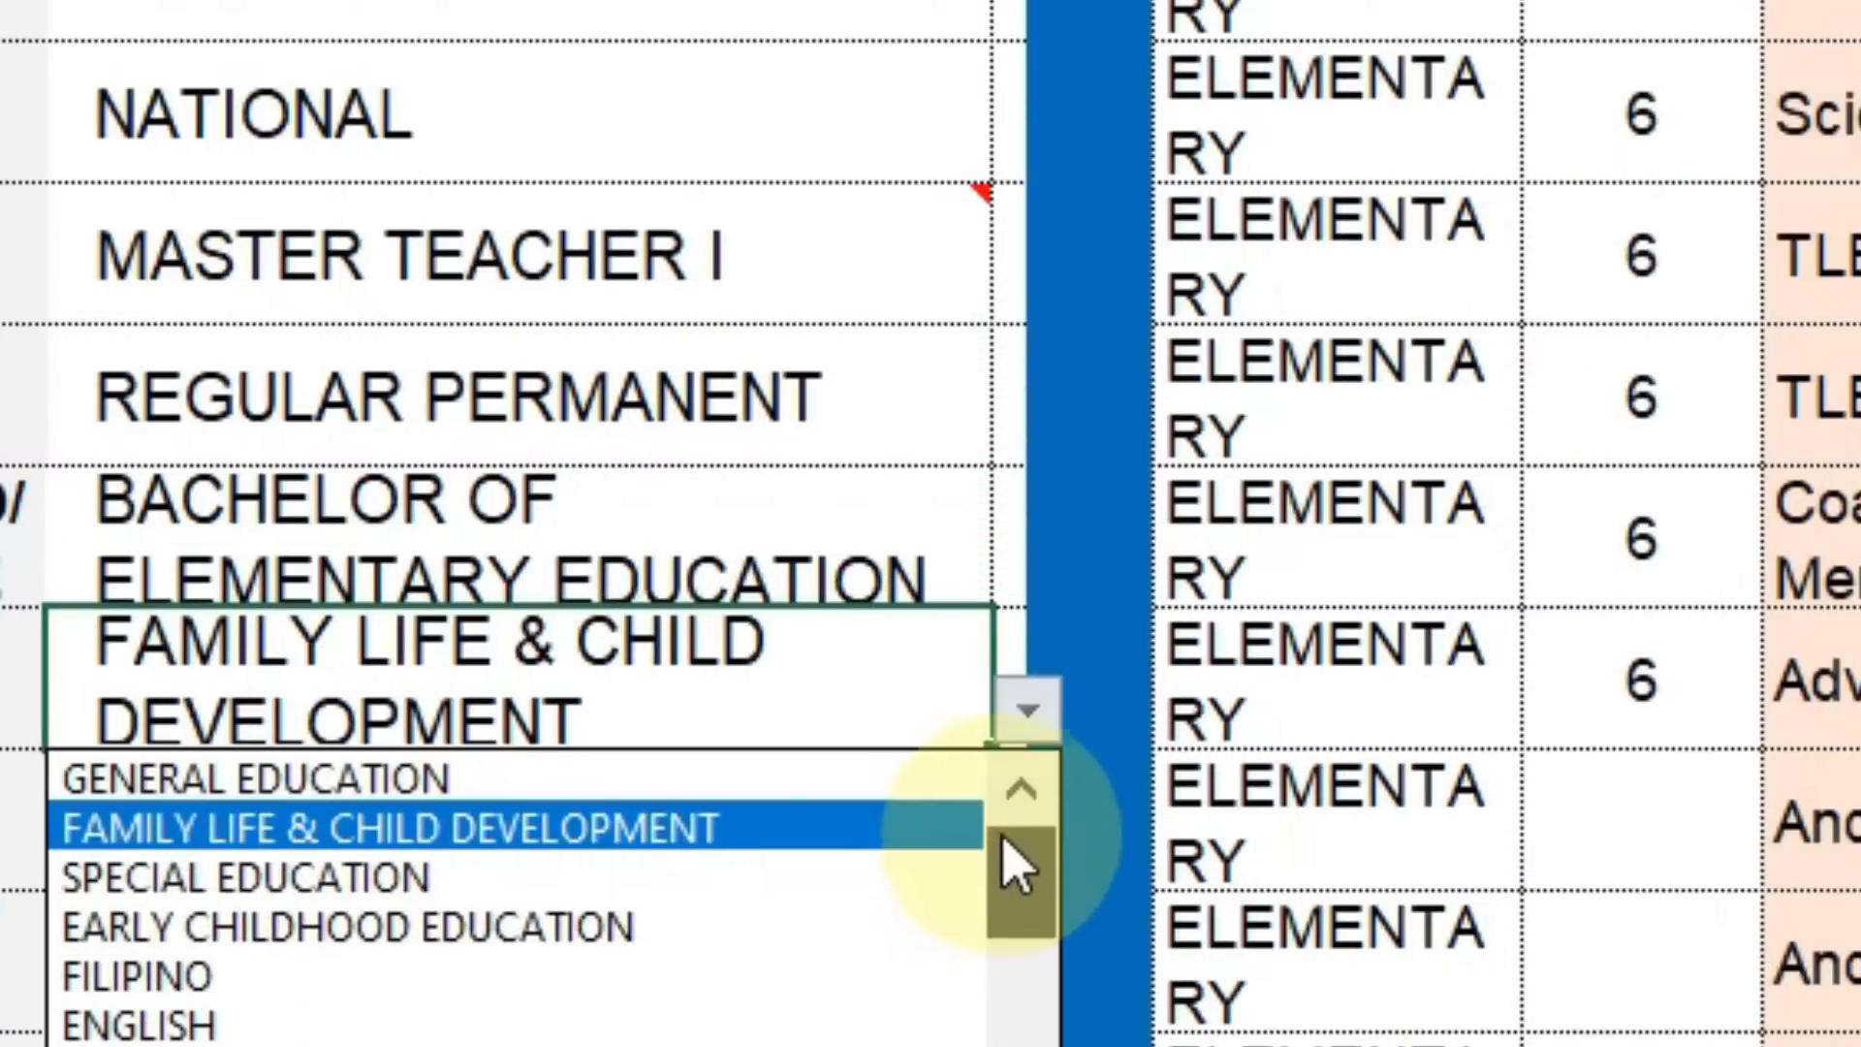
click(738, 779)
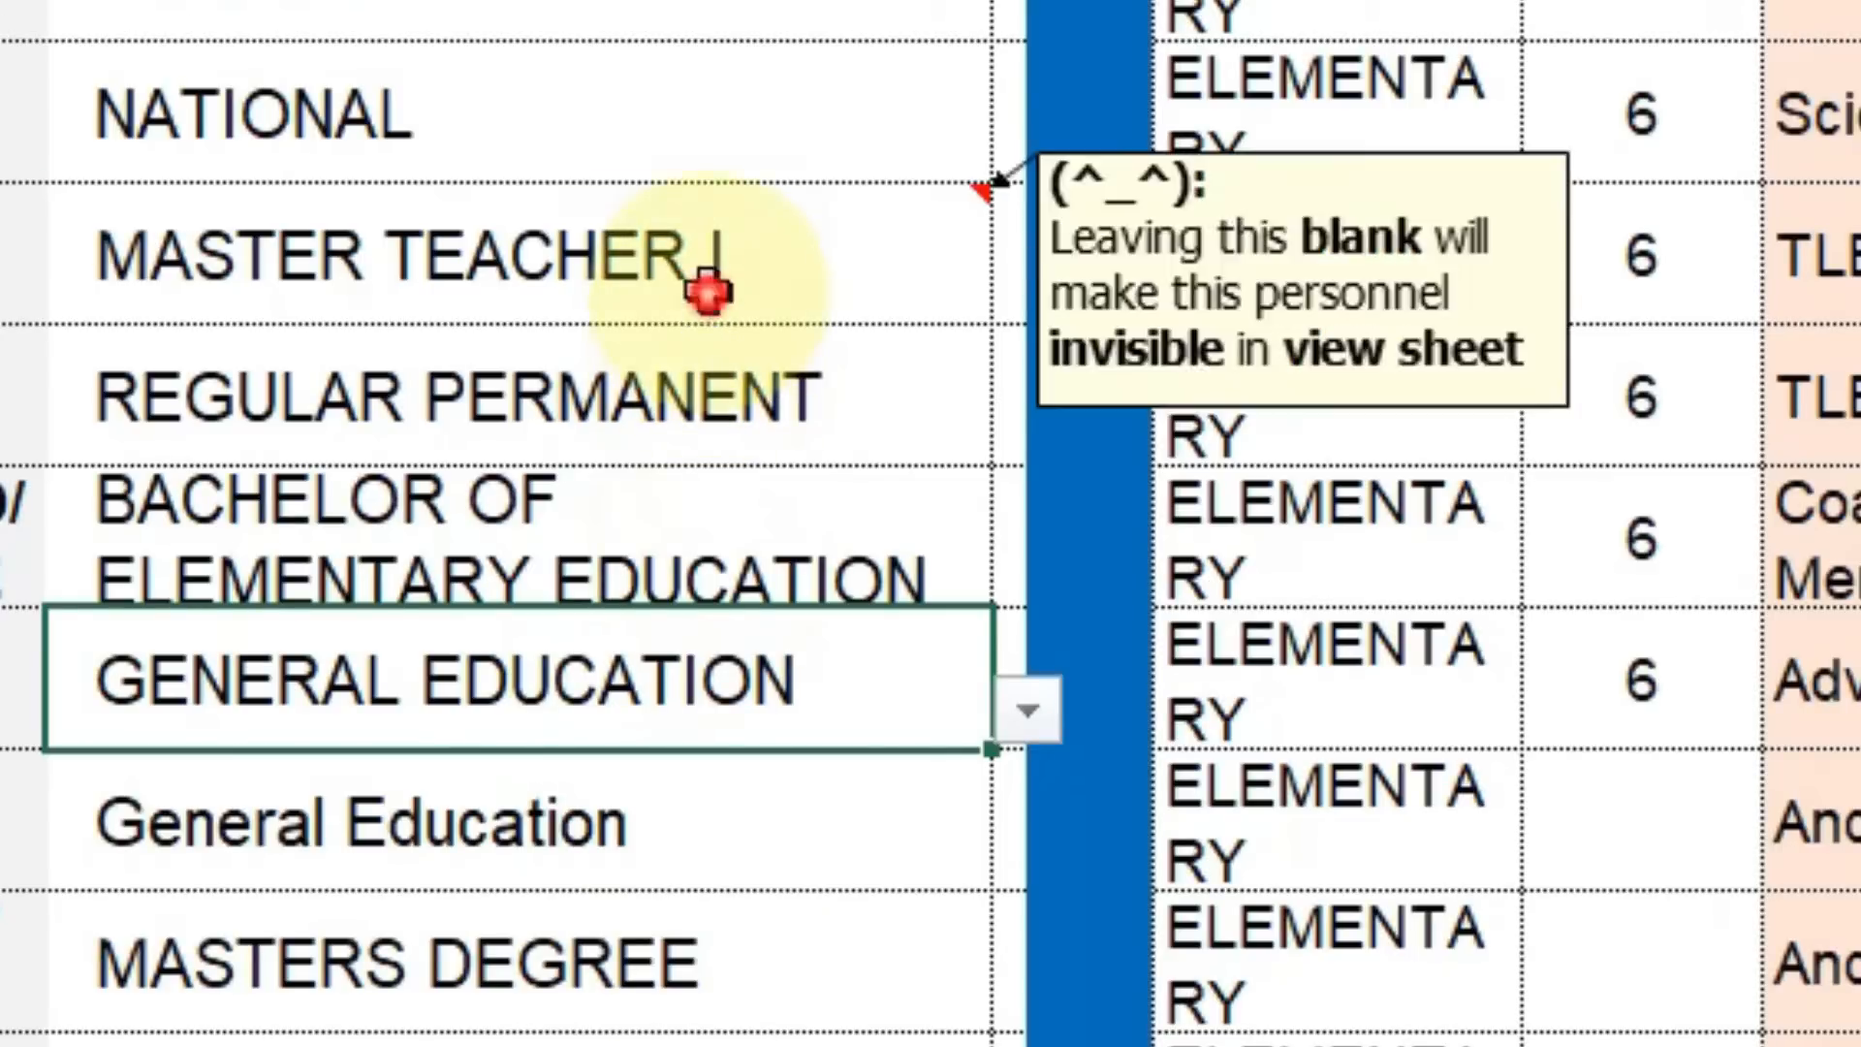
click(939, 320)
click(1025, 291)
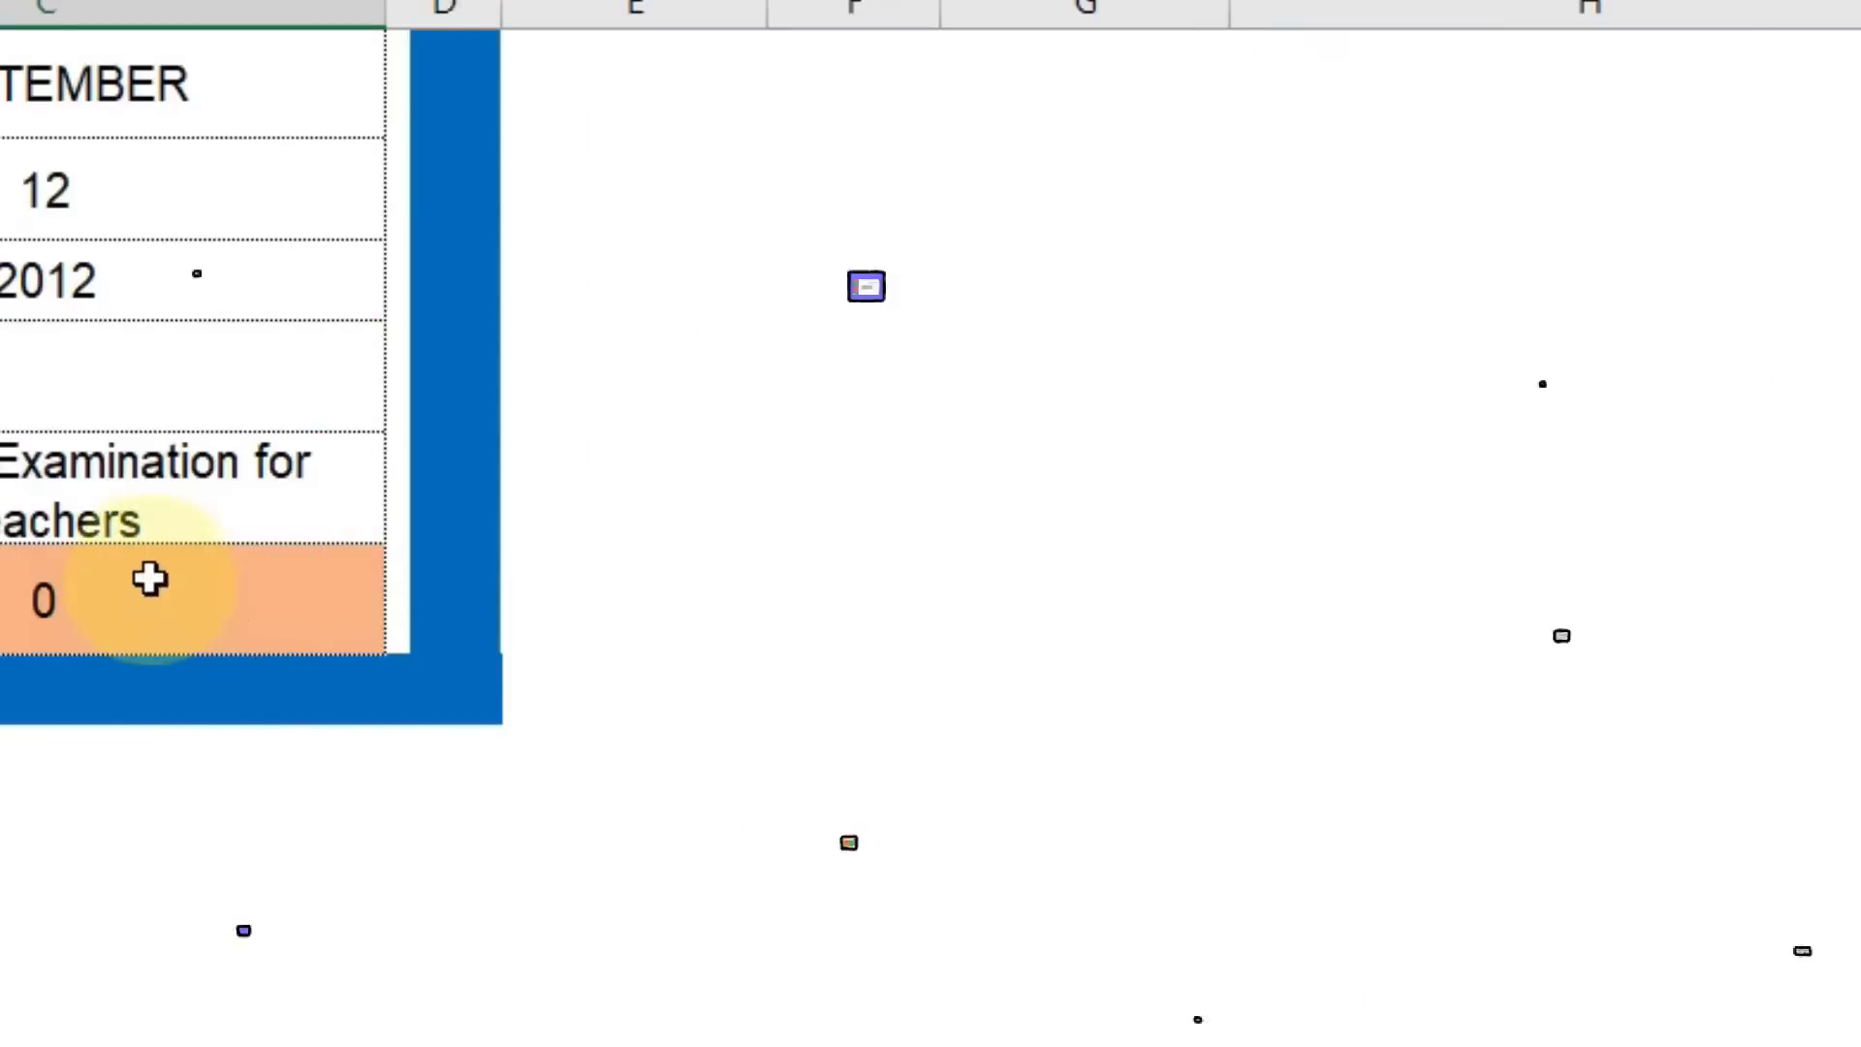
Set the civil status in the orange cell that showed 0.
click(149, 578)
click(407, 632)
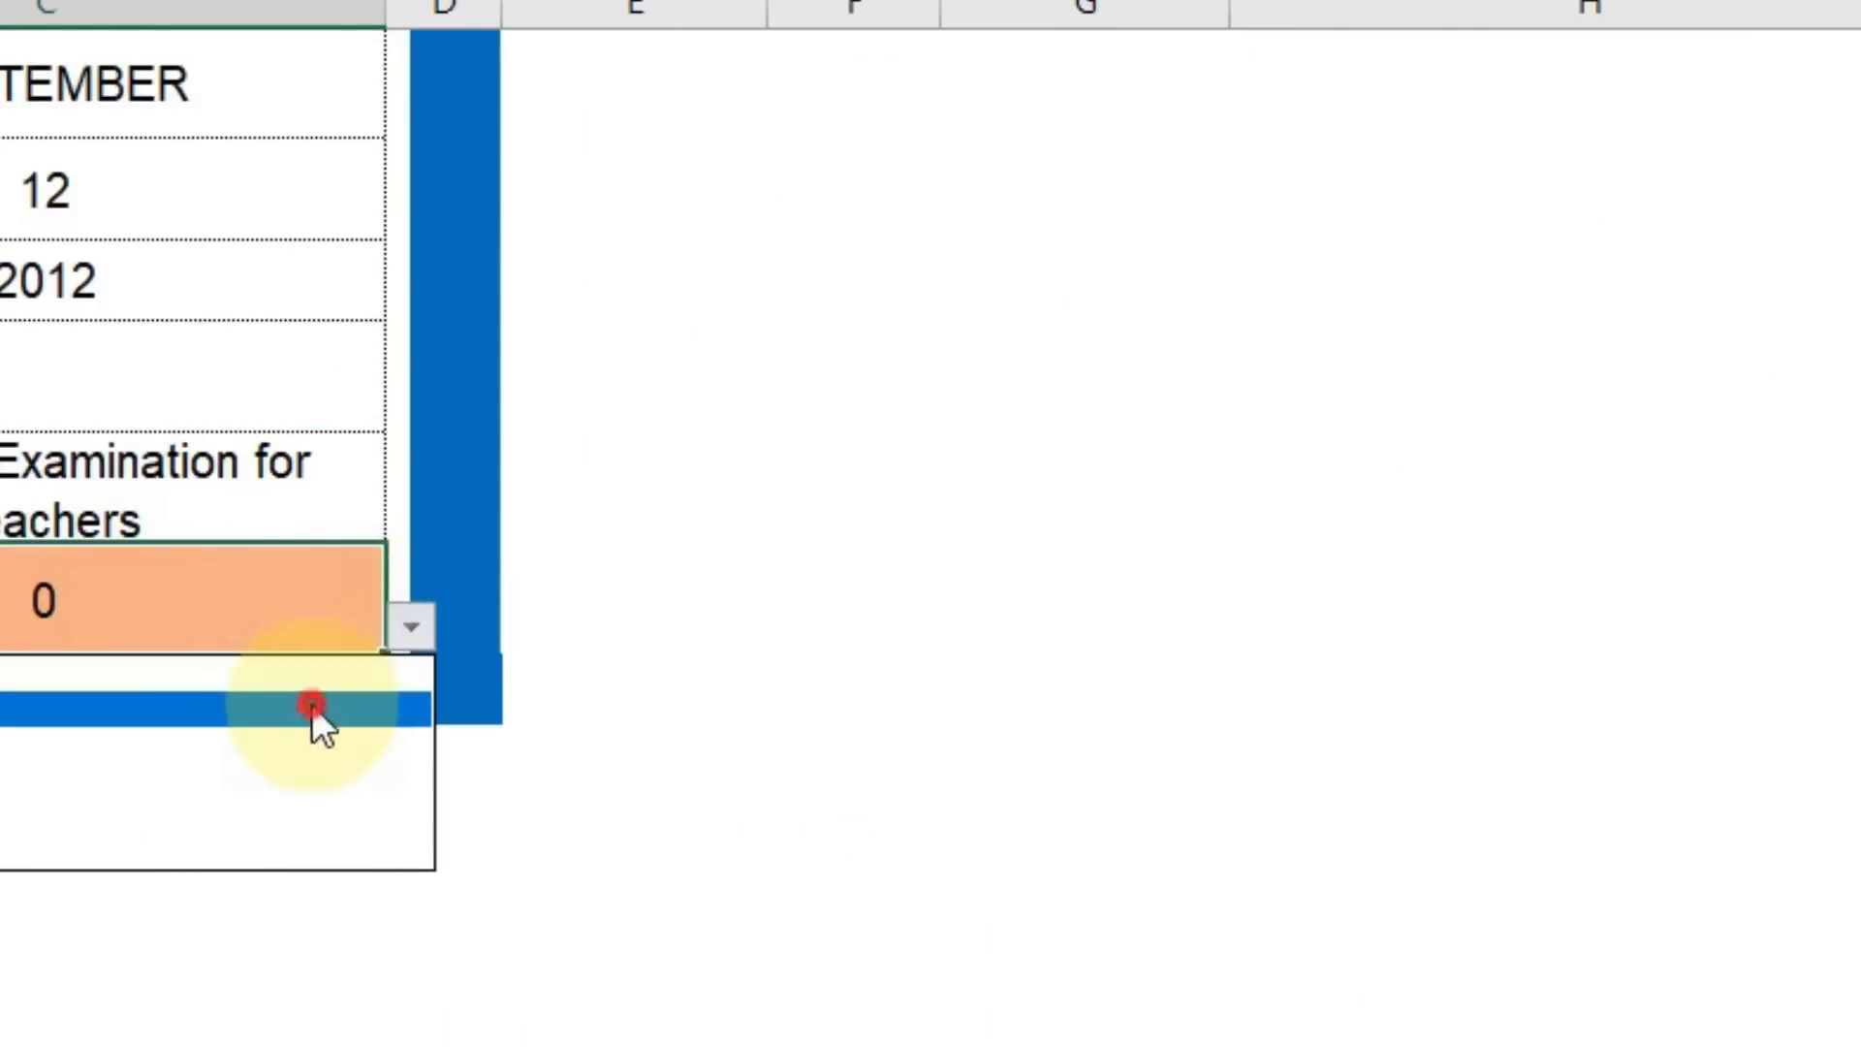
click(312, 705)
Show the subject choices for the first workload row's EsP entry.
scroll(310, 705, up, 1)
scroll(311, 704, up, 15)
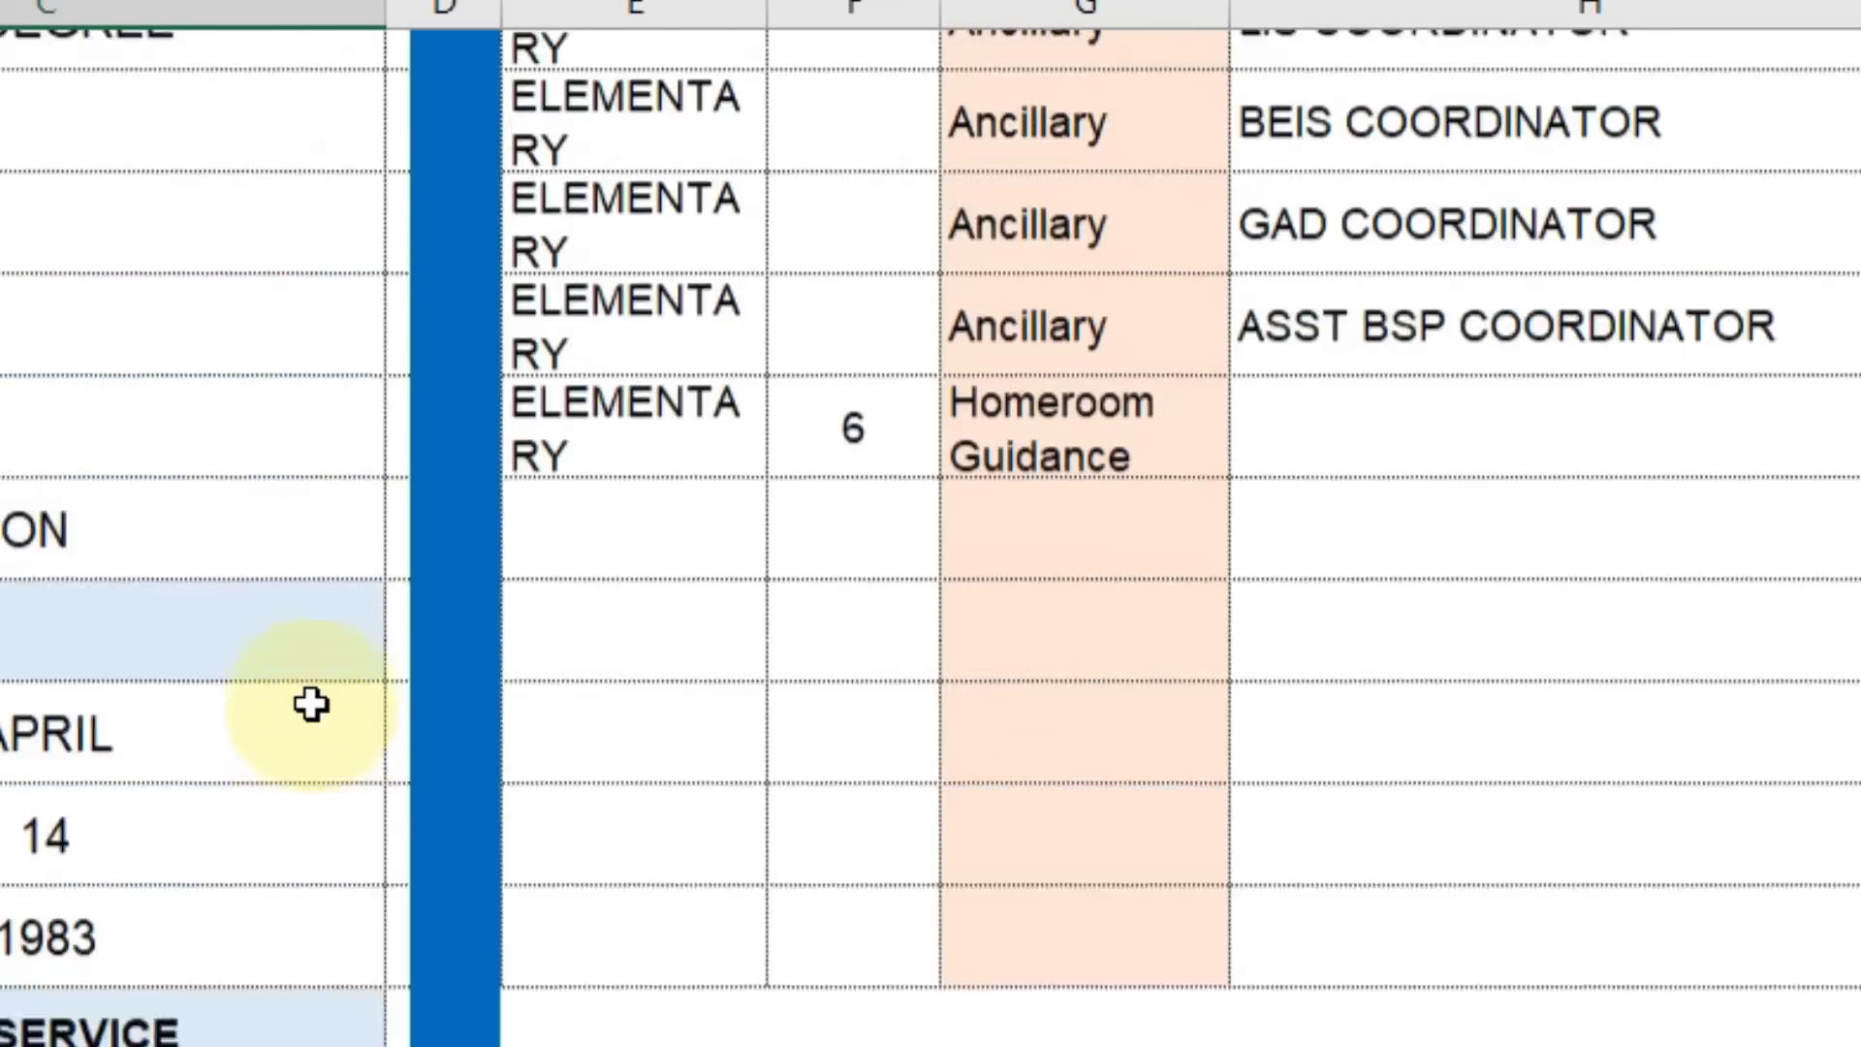
scroll(334, 960, down, 5)
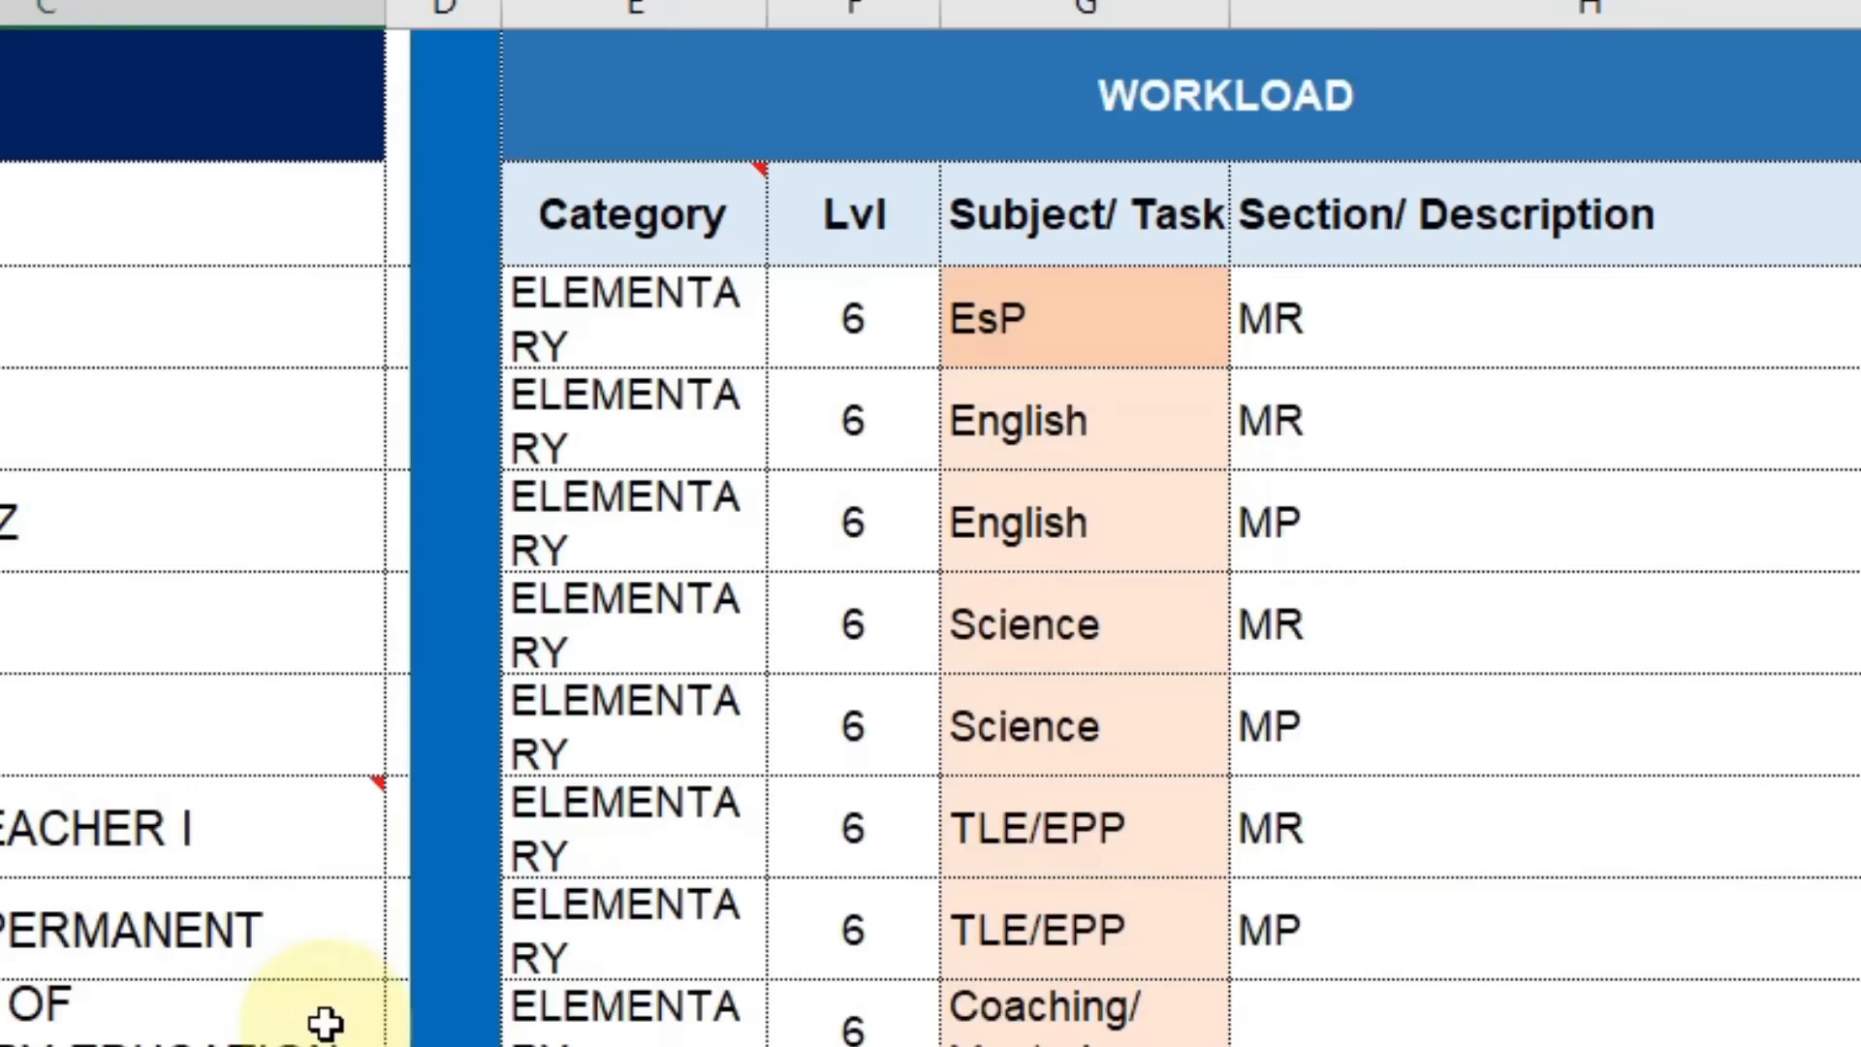
scroll(323, 1022, down, 2)
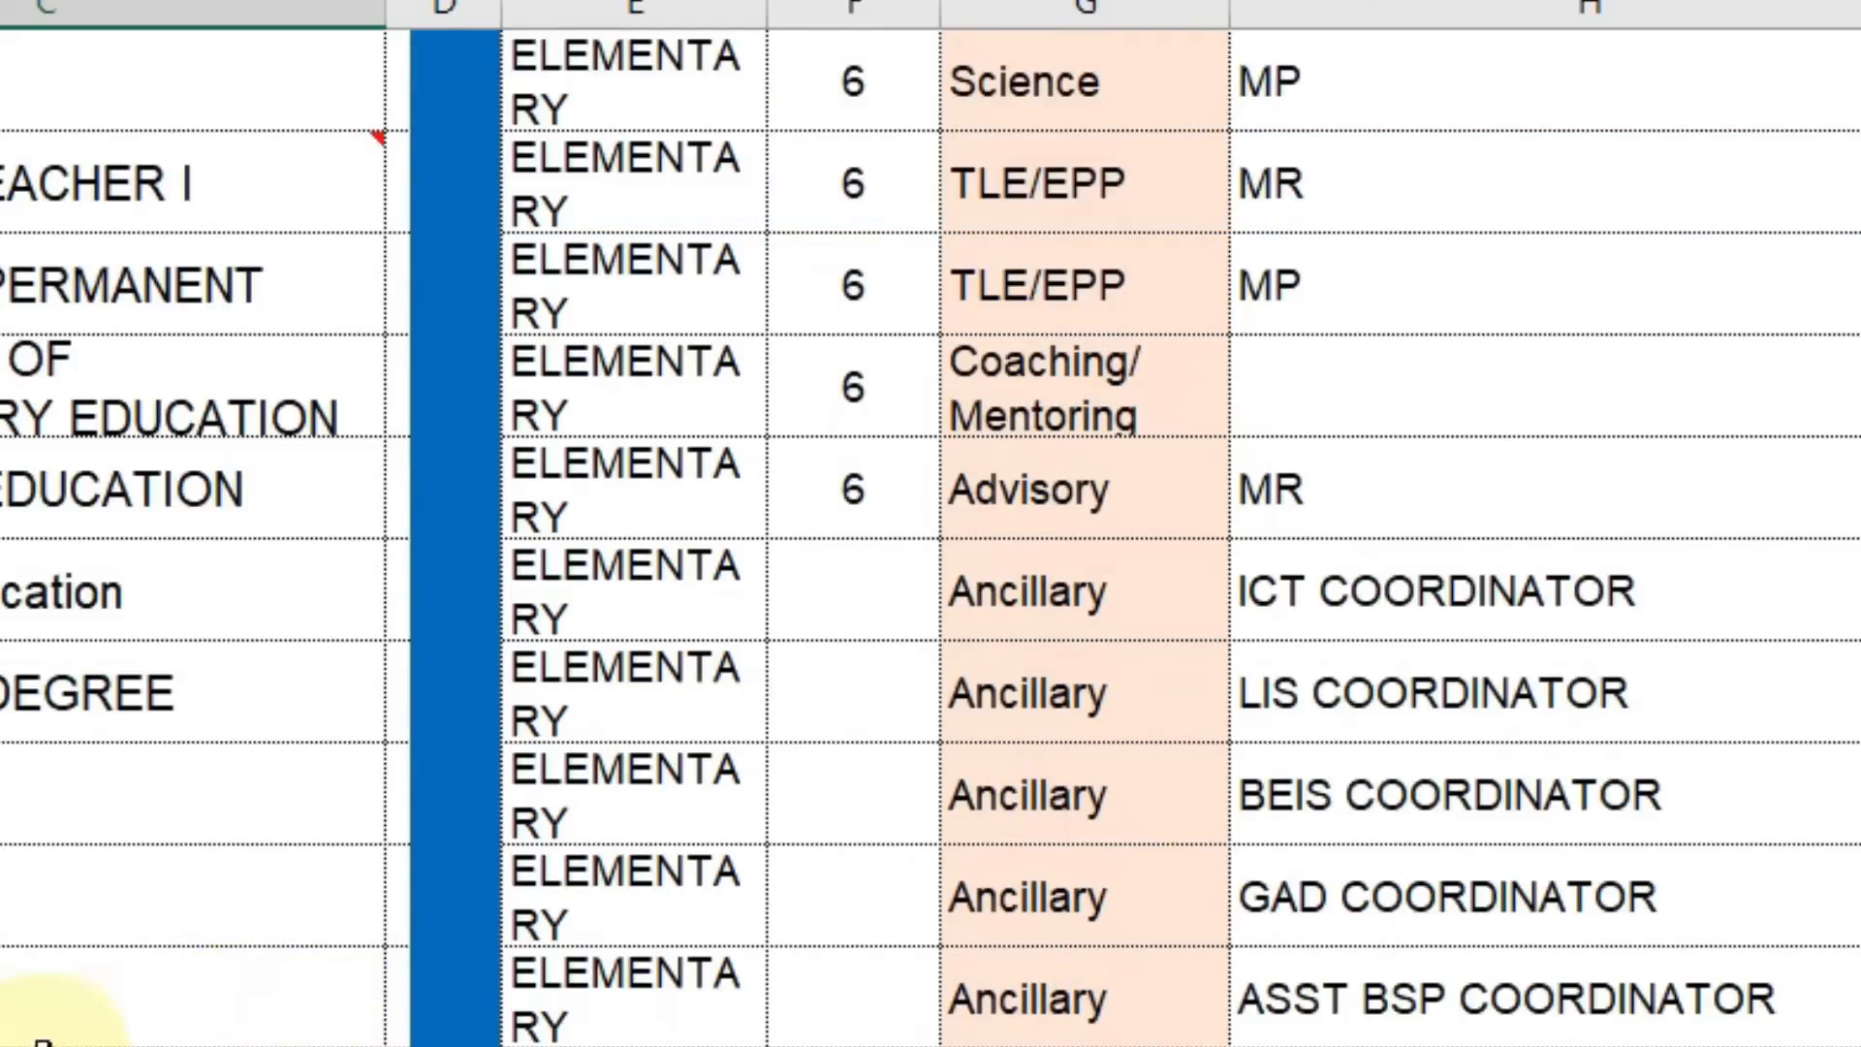
scroll(50, 1035, up, 10)
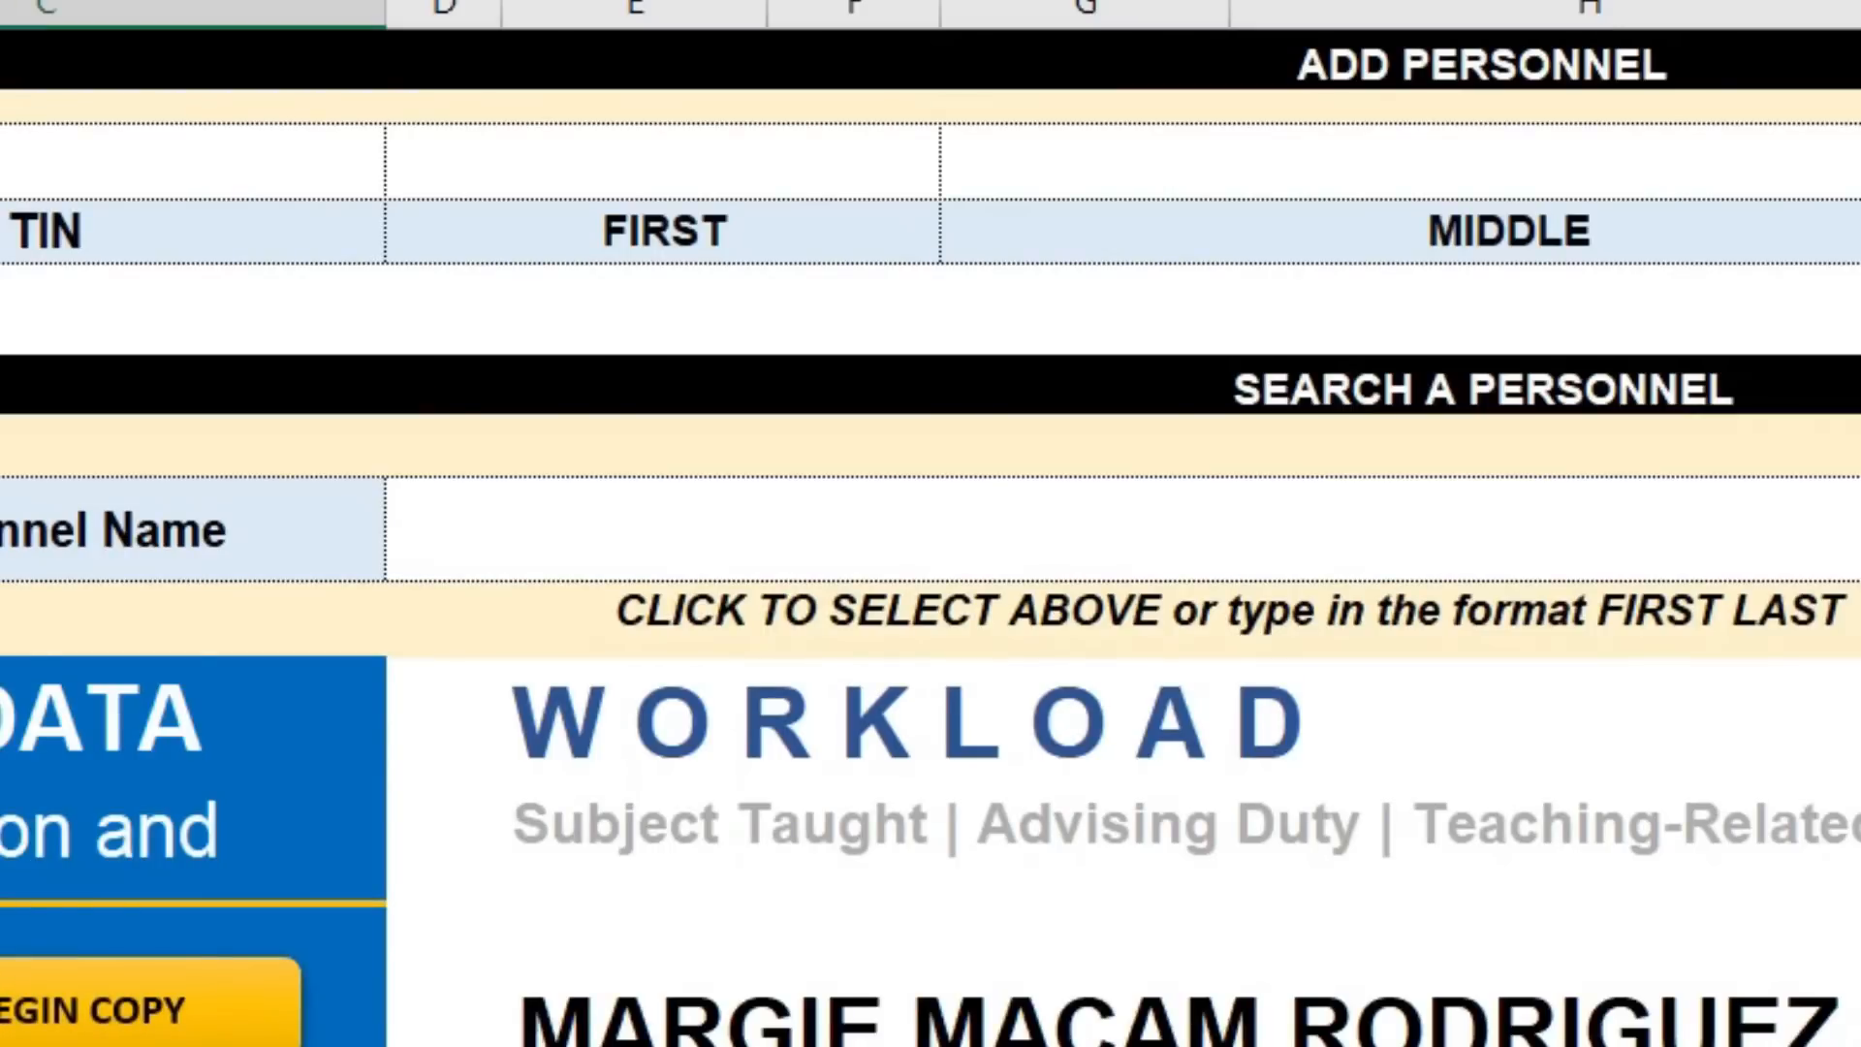
scroll(931, 538, down, 4)
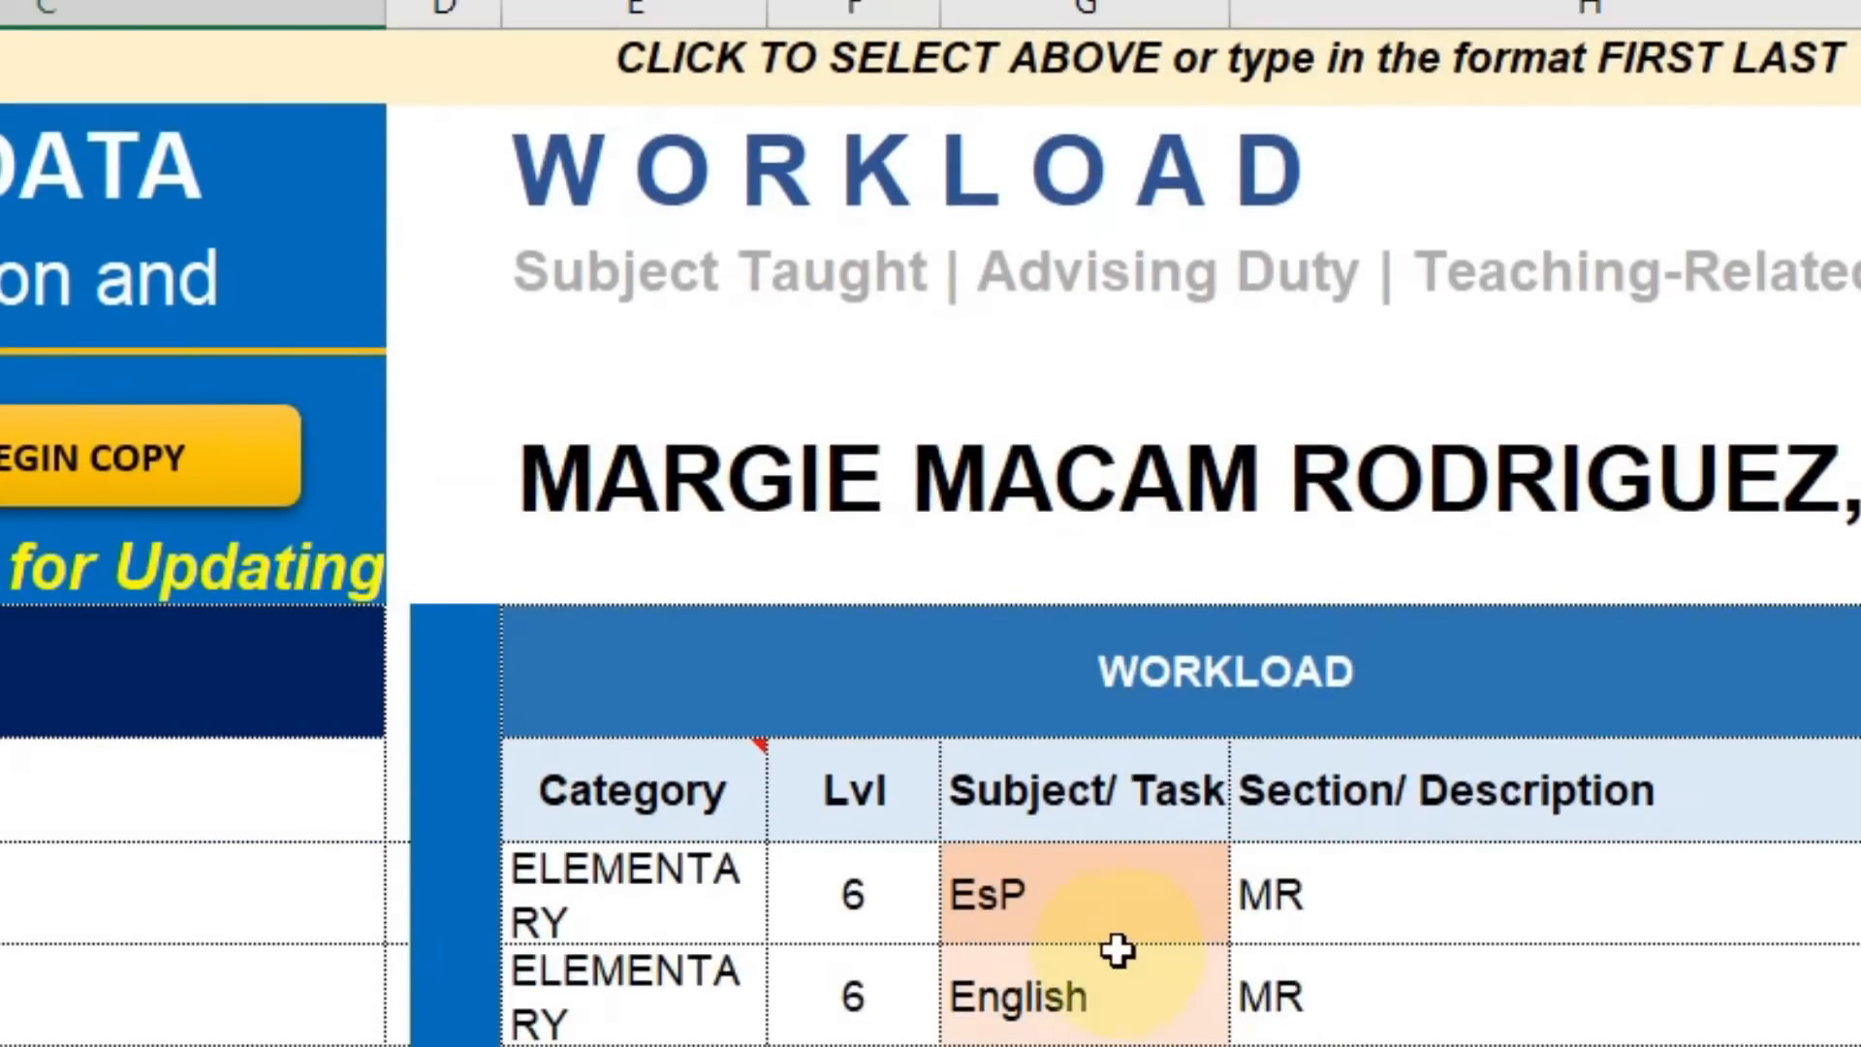
click(1109, 916)
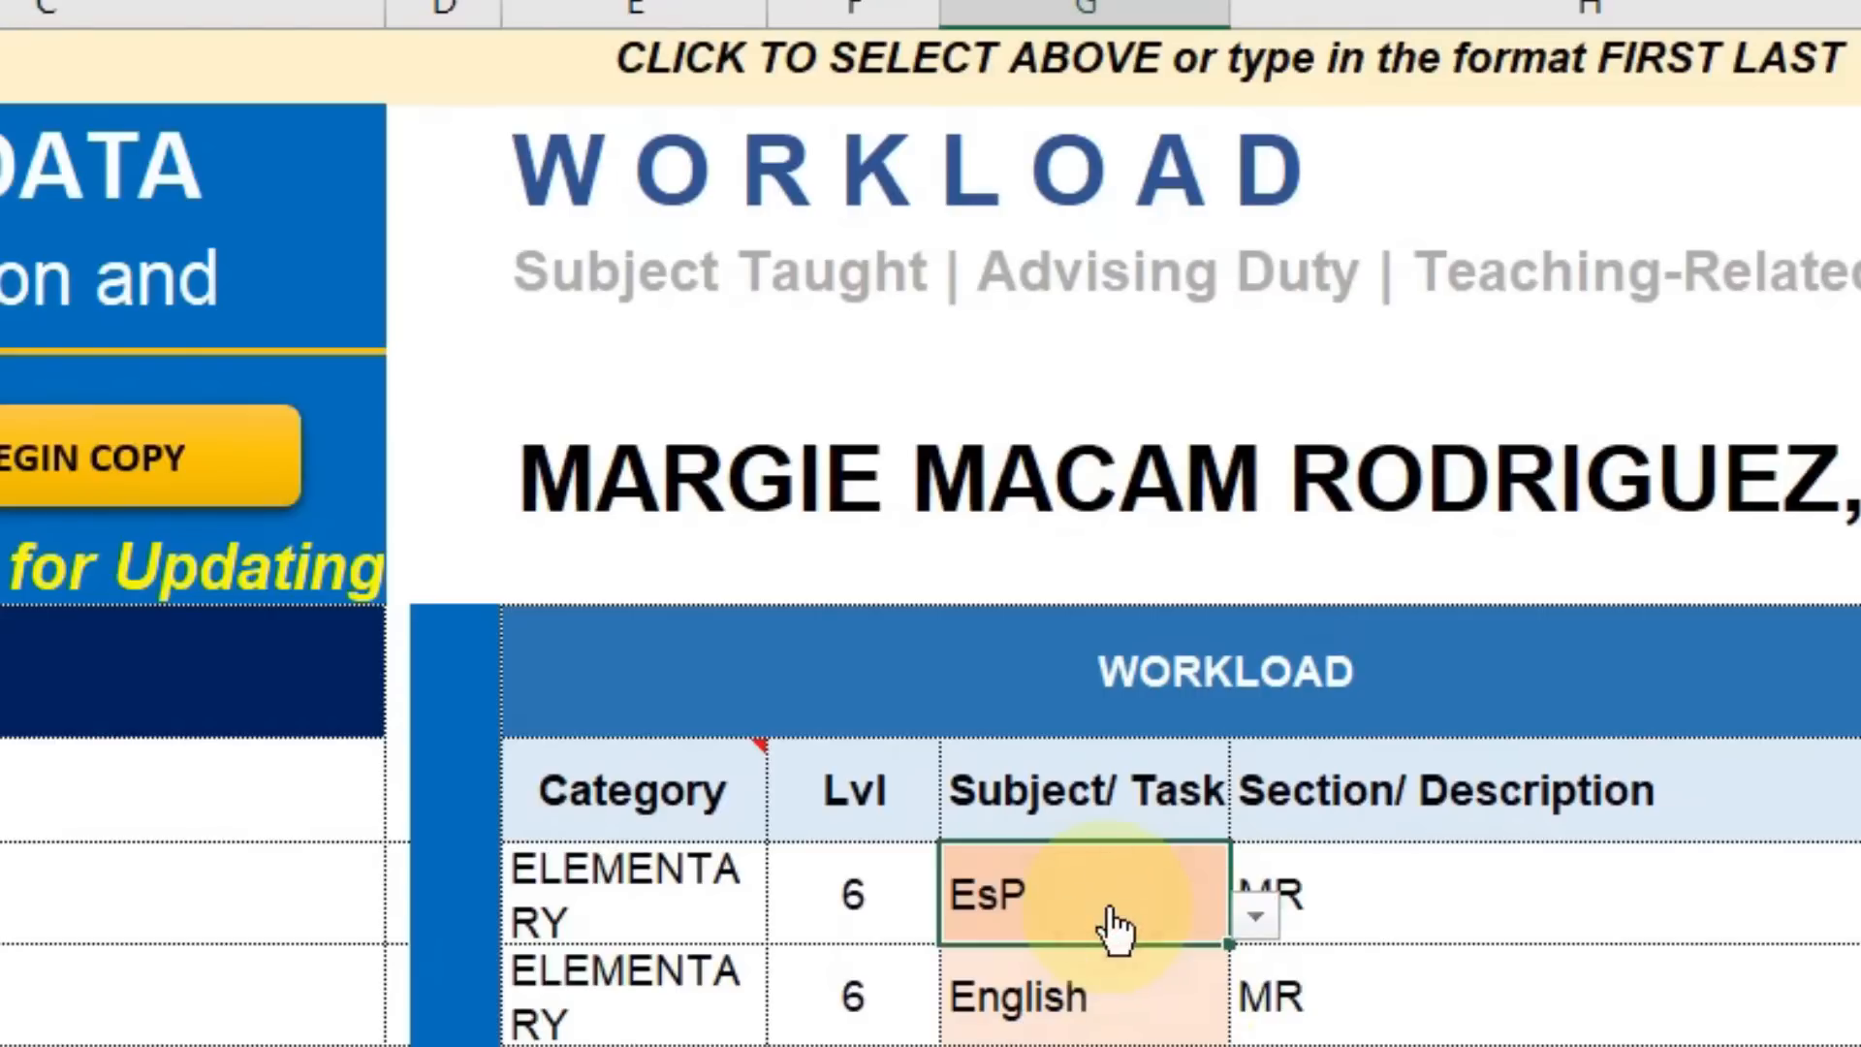
click(1250, 921)
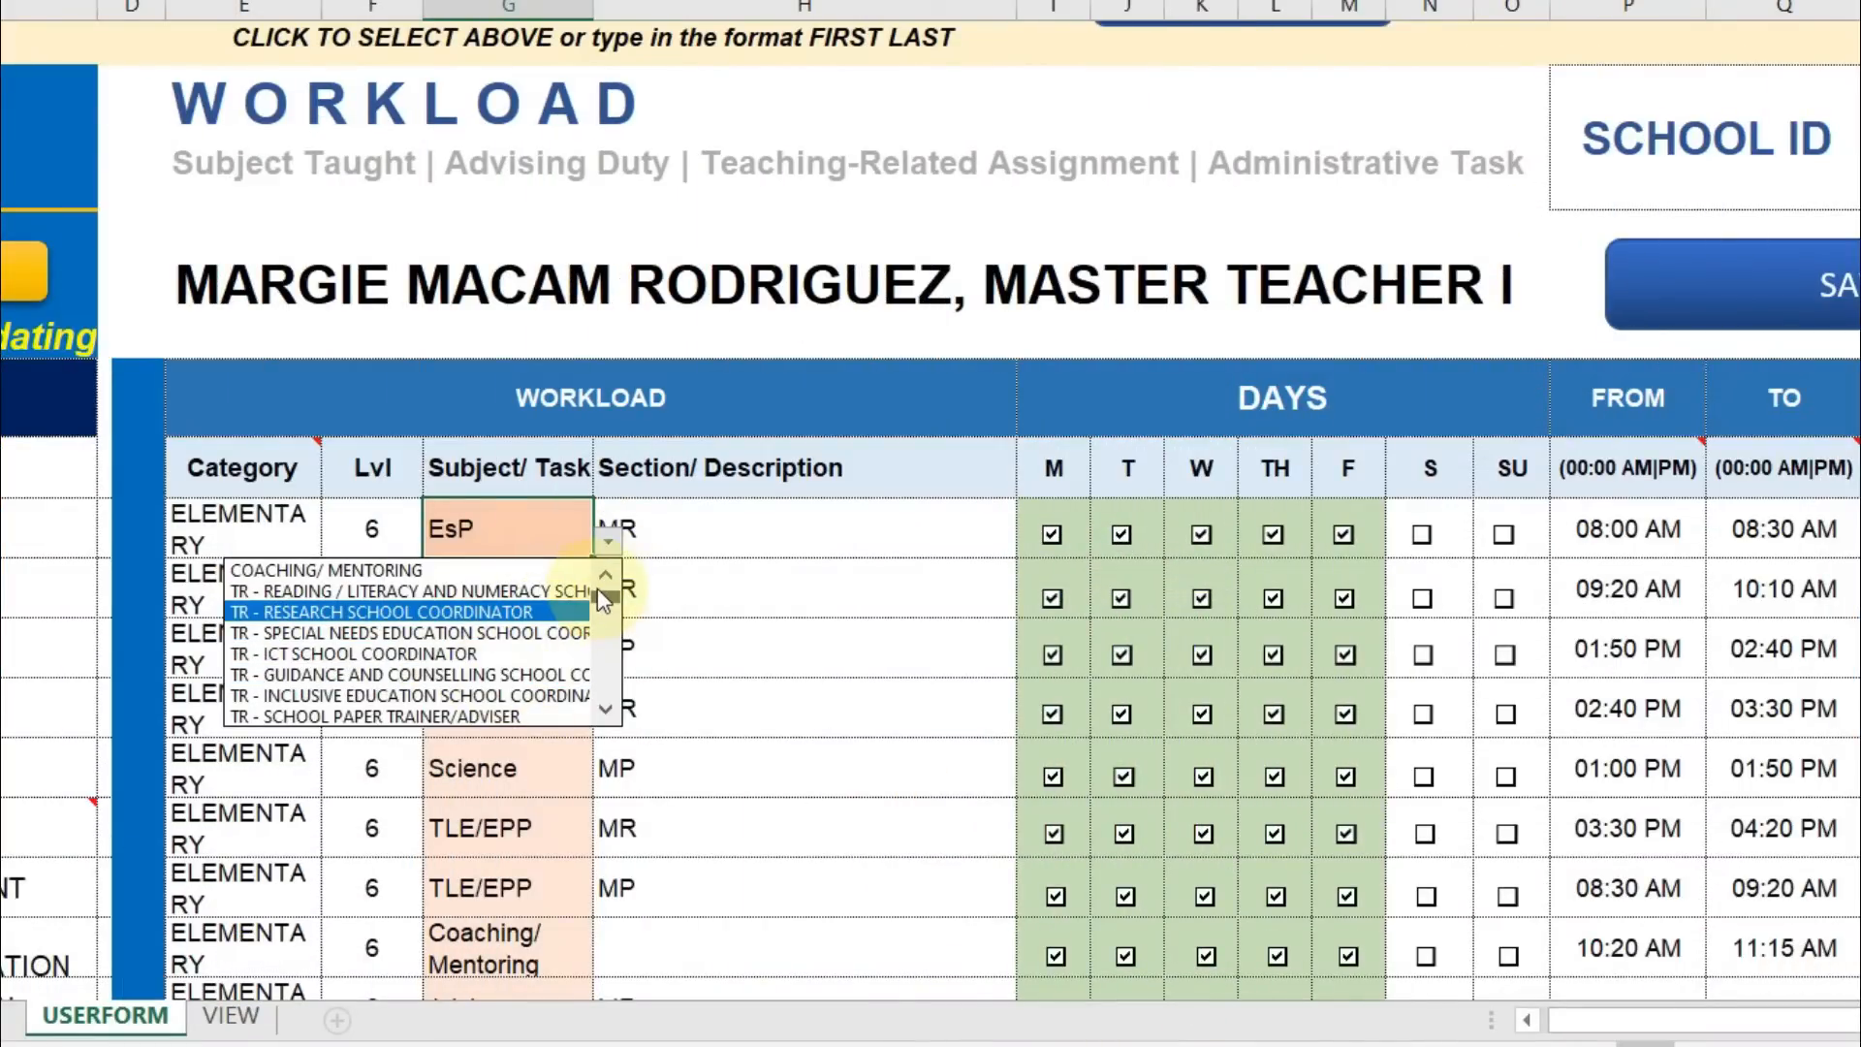
Change the first row's subject from EsP to GMRC/ESP.
drag(597, 590, 603, 615)
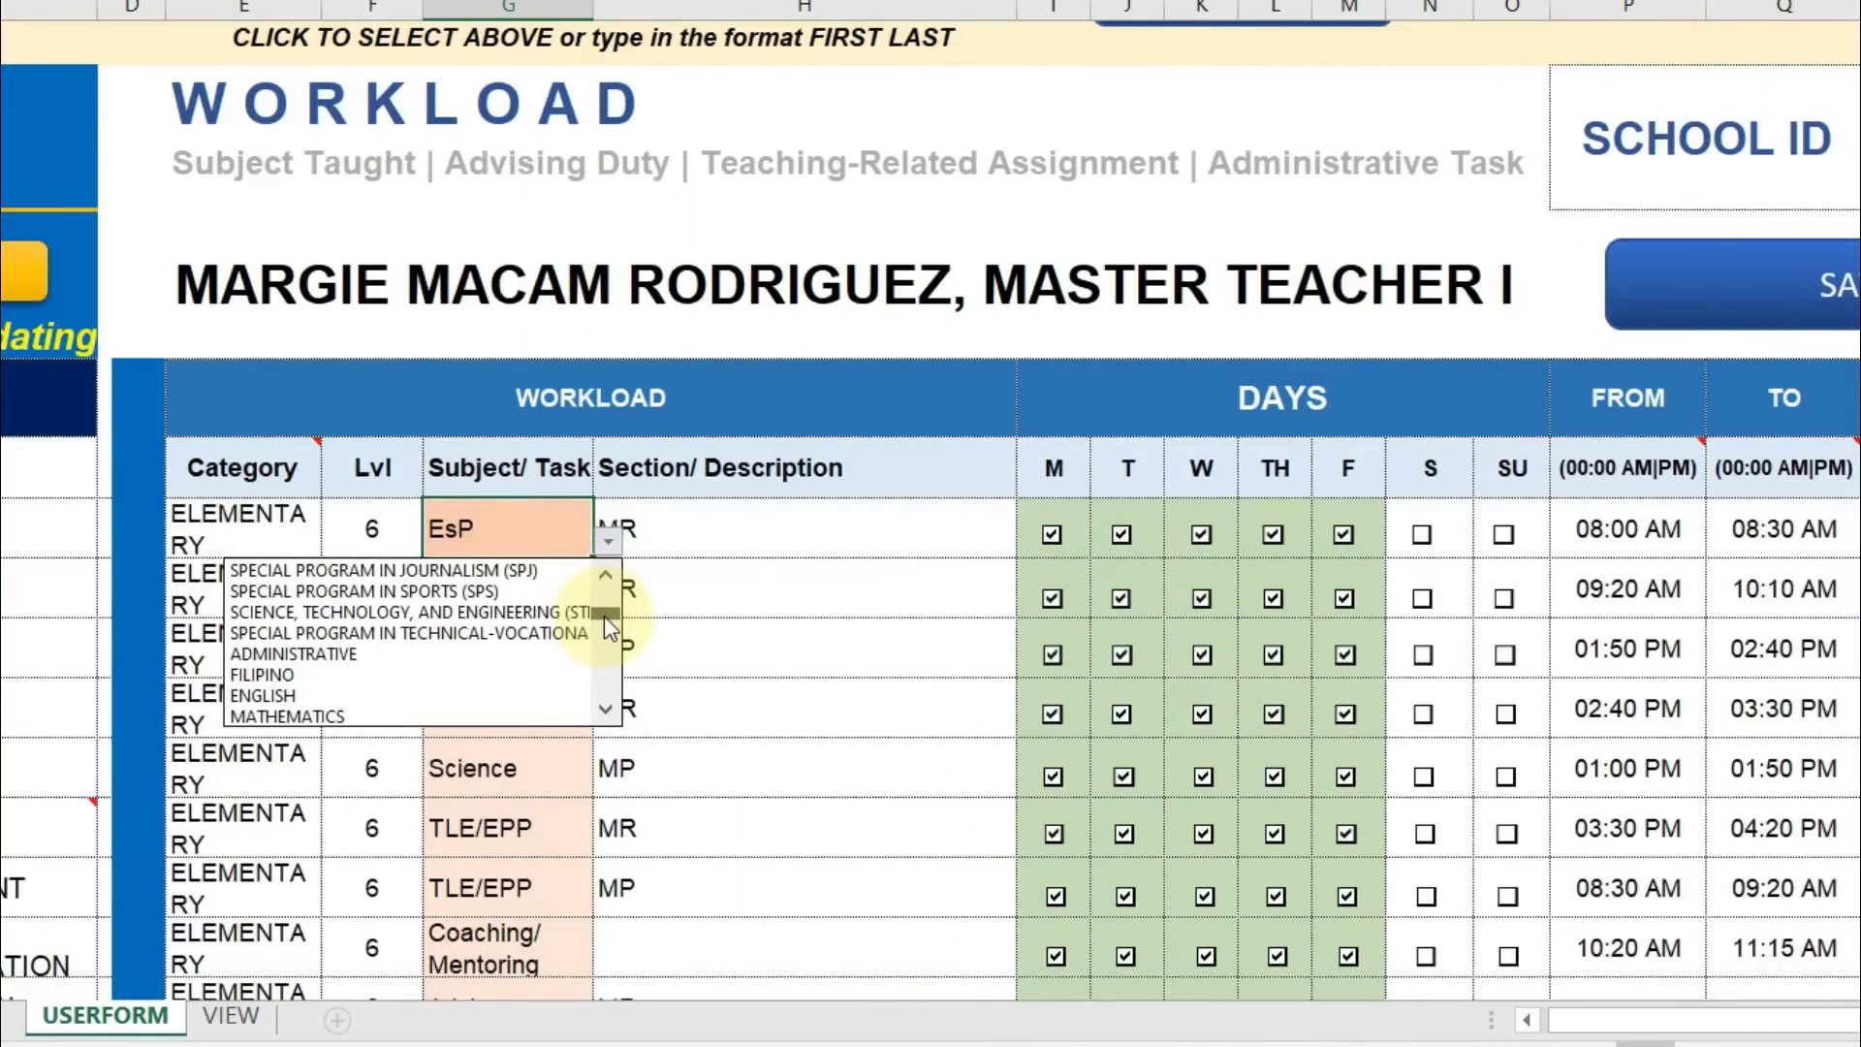
click(608, 710)
click(607, 709)
click(607, 710)
click(605, 711)
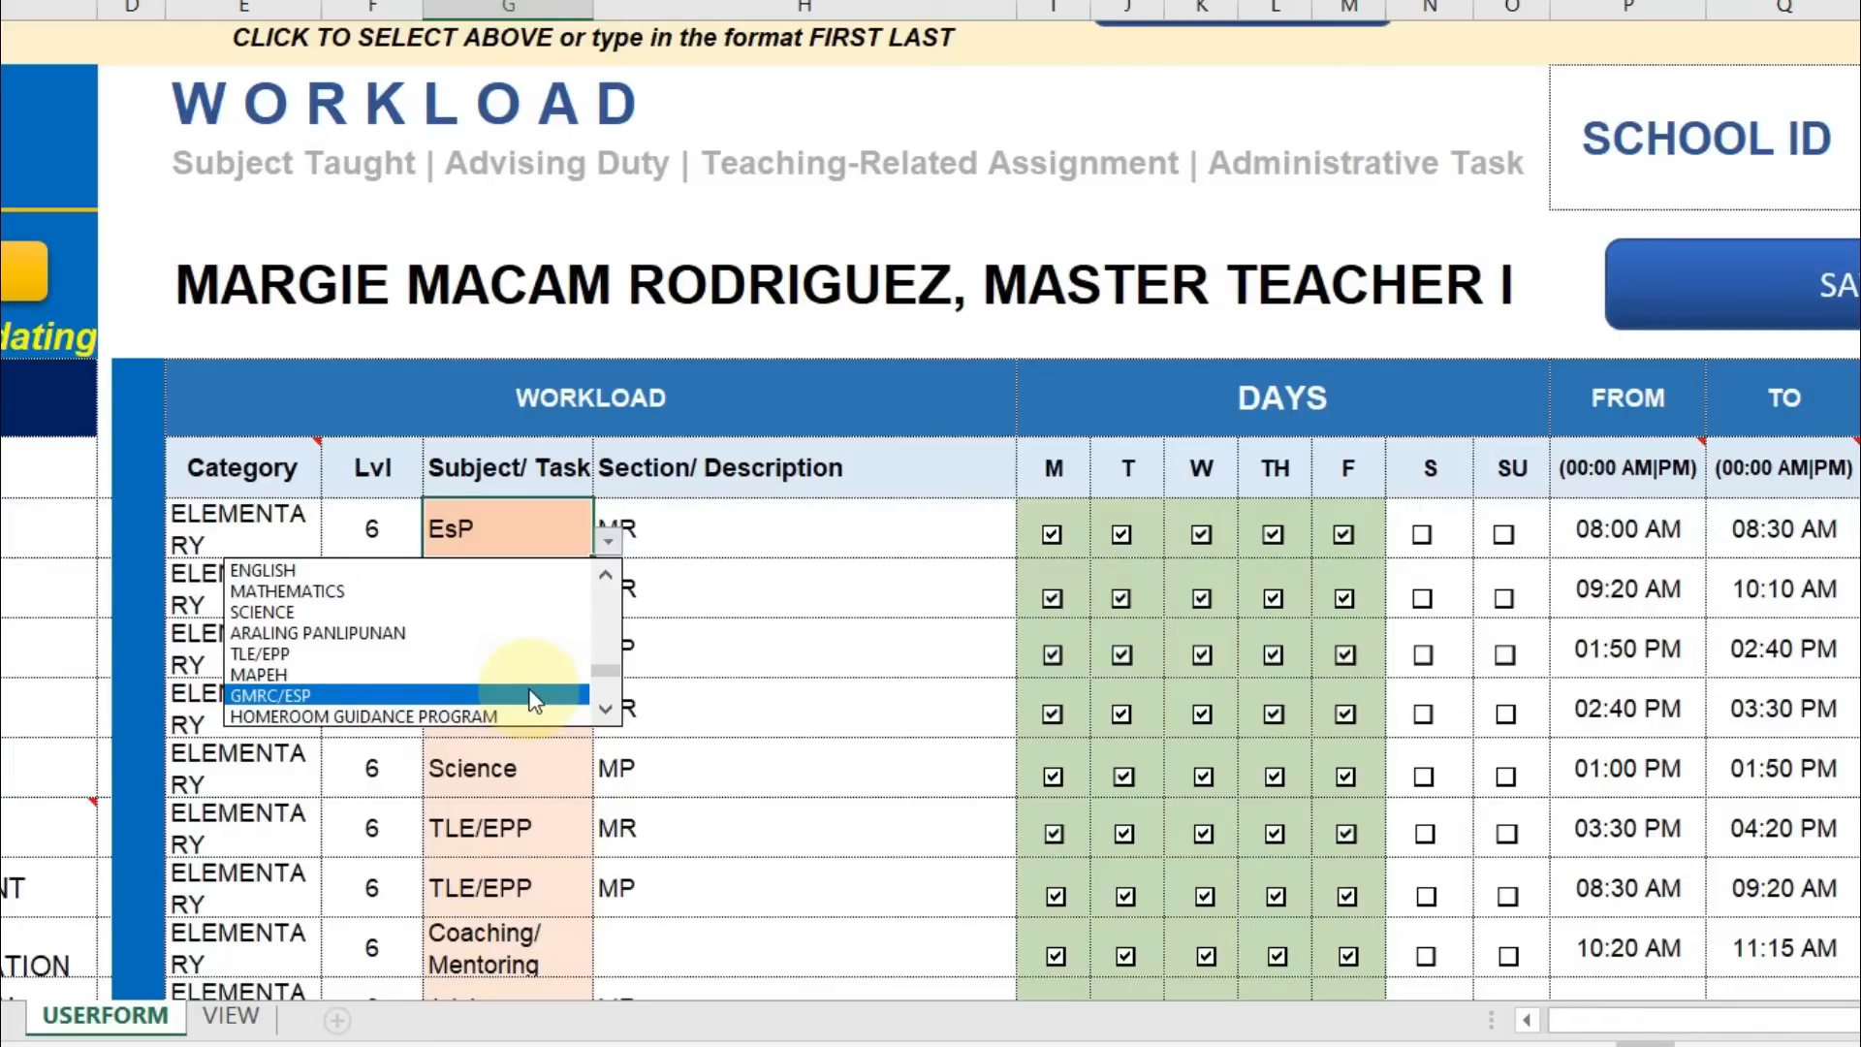
click(530, 694)
click(530, 695)
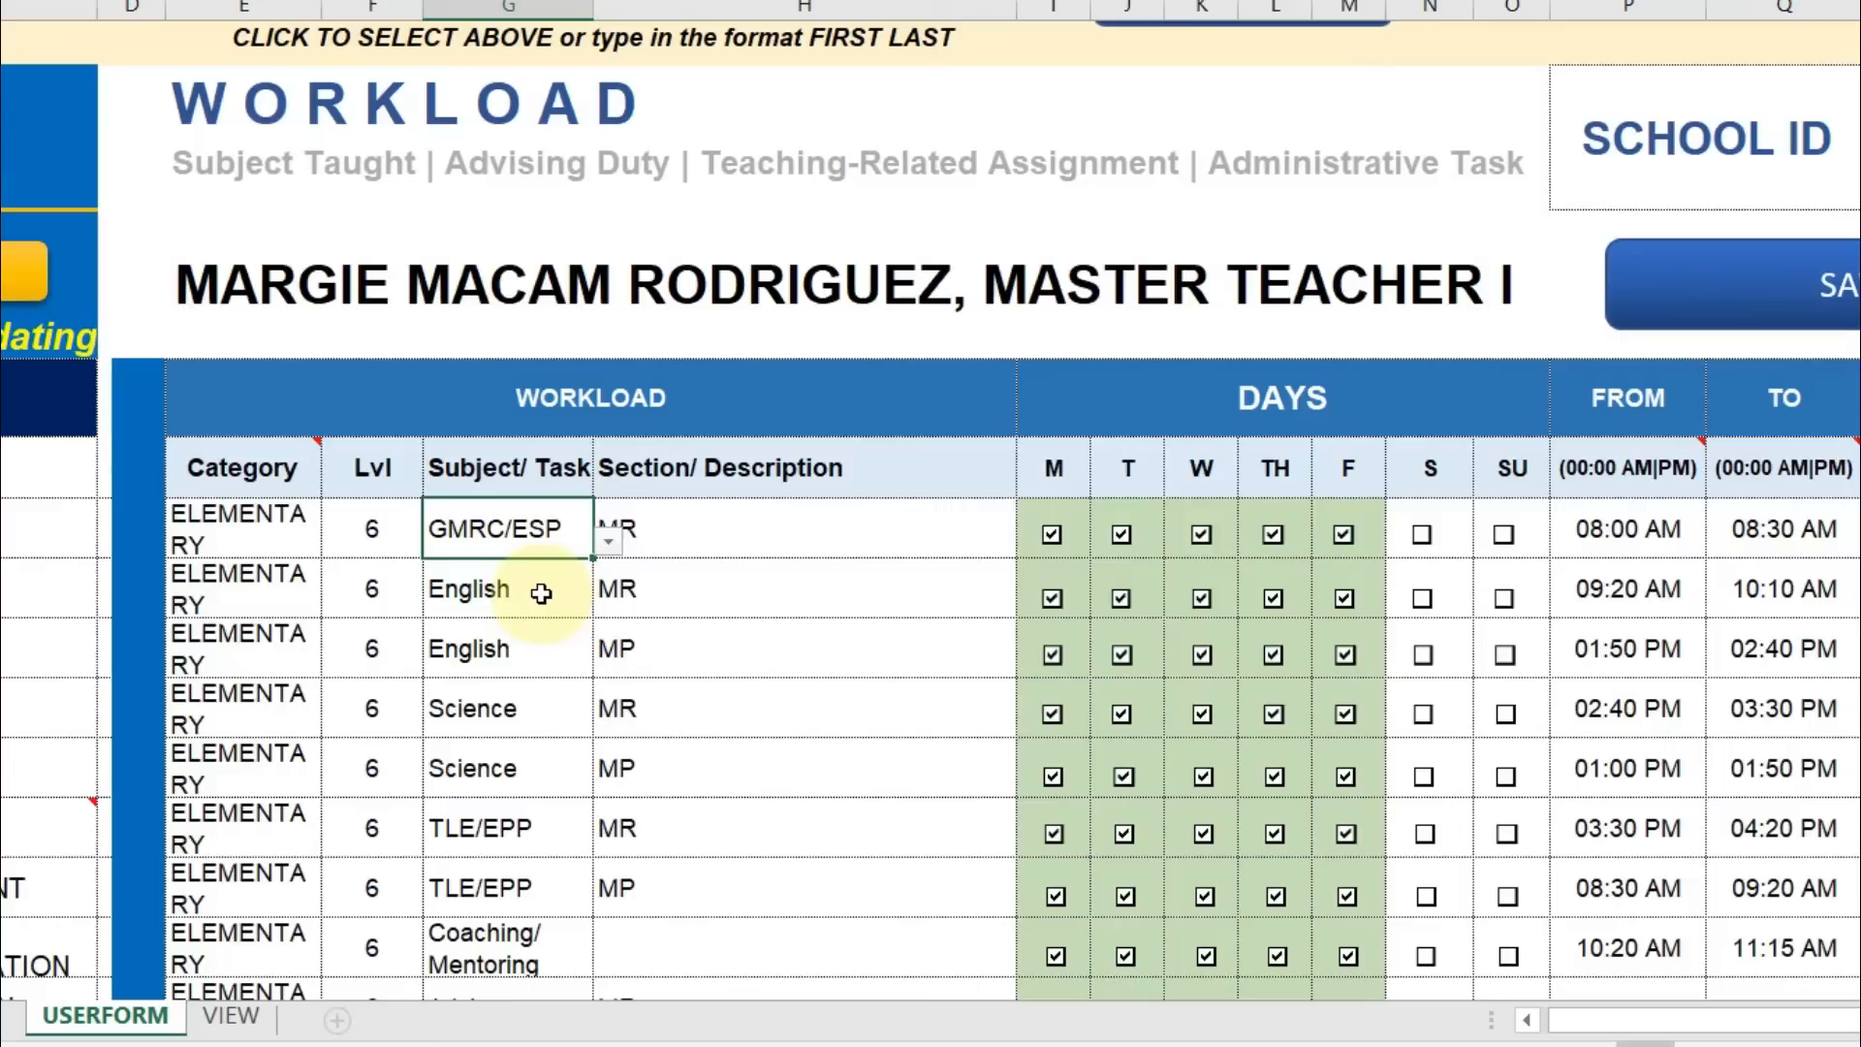
Reset the second and third rows' subjects to ENGLISH.
click(540, 593)
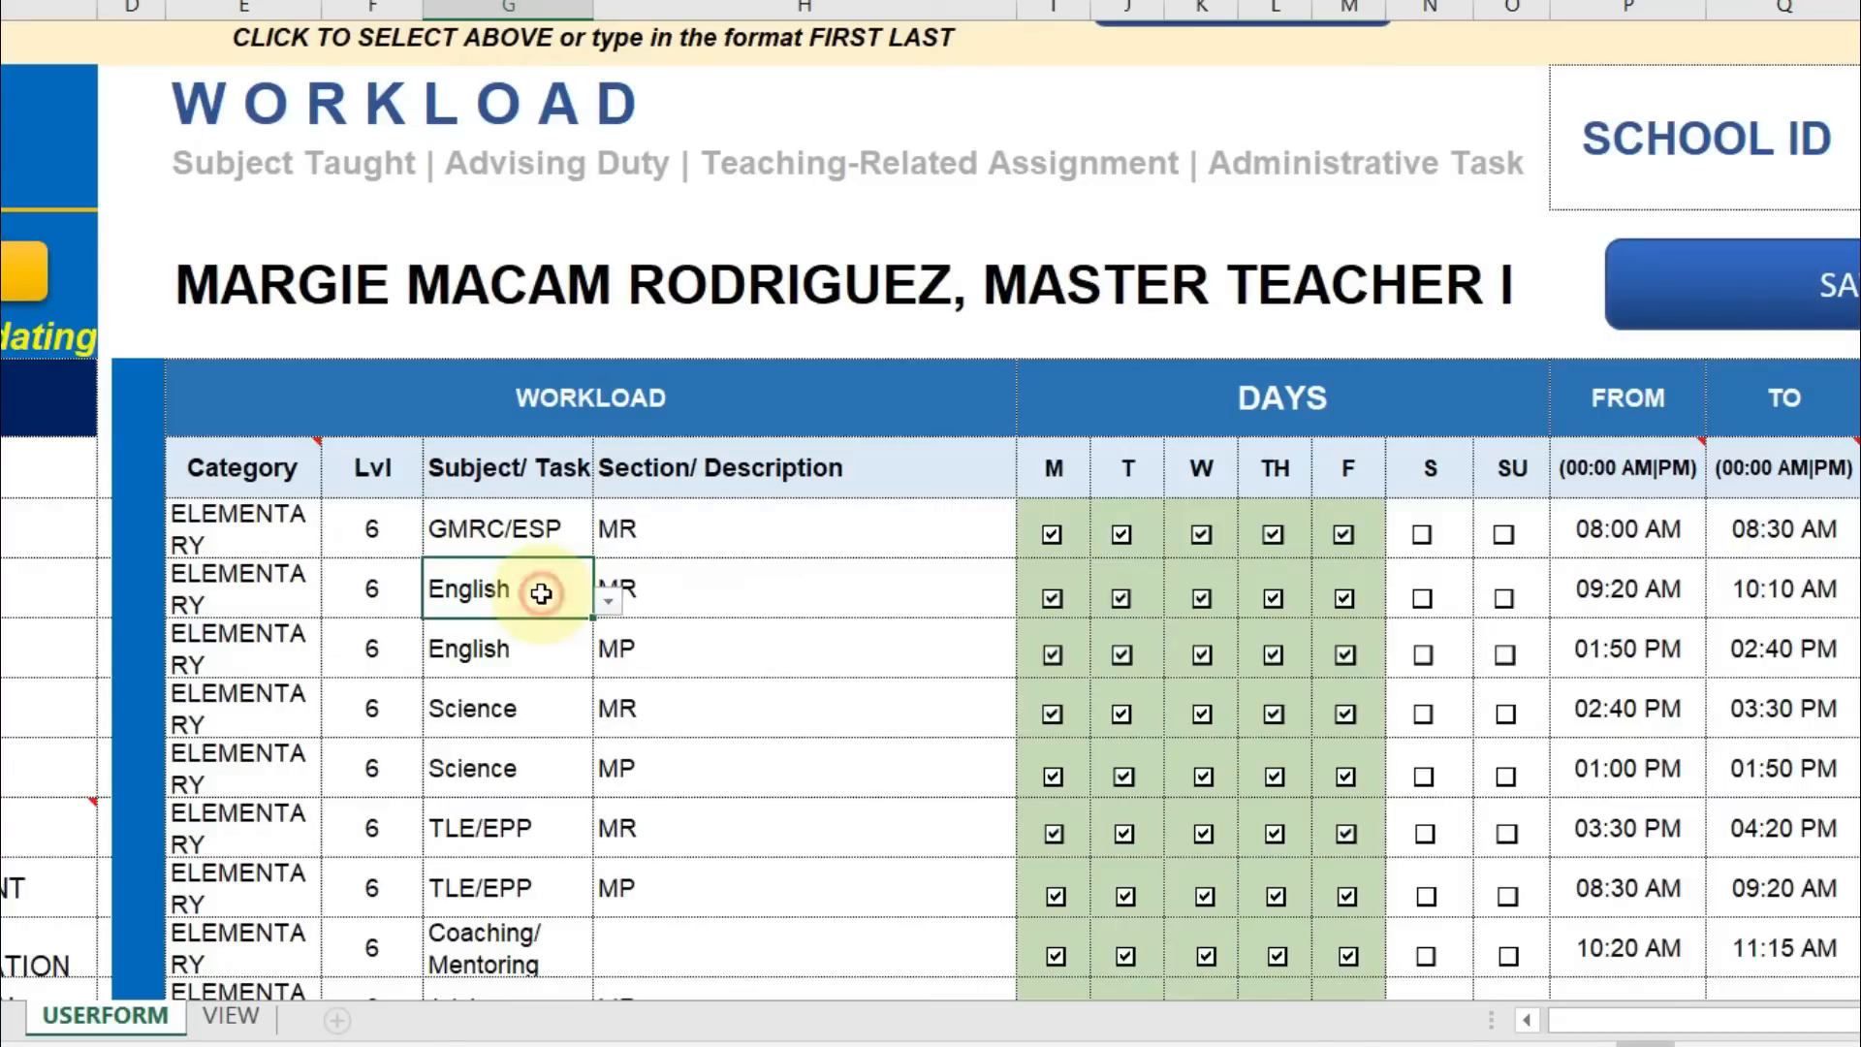
click(609, 606)
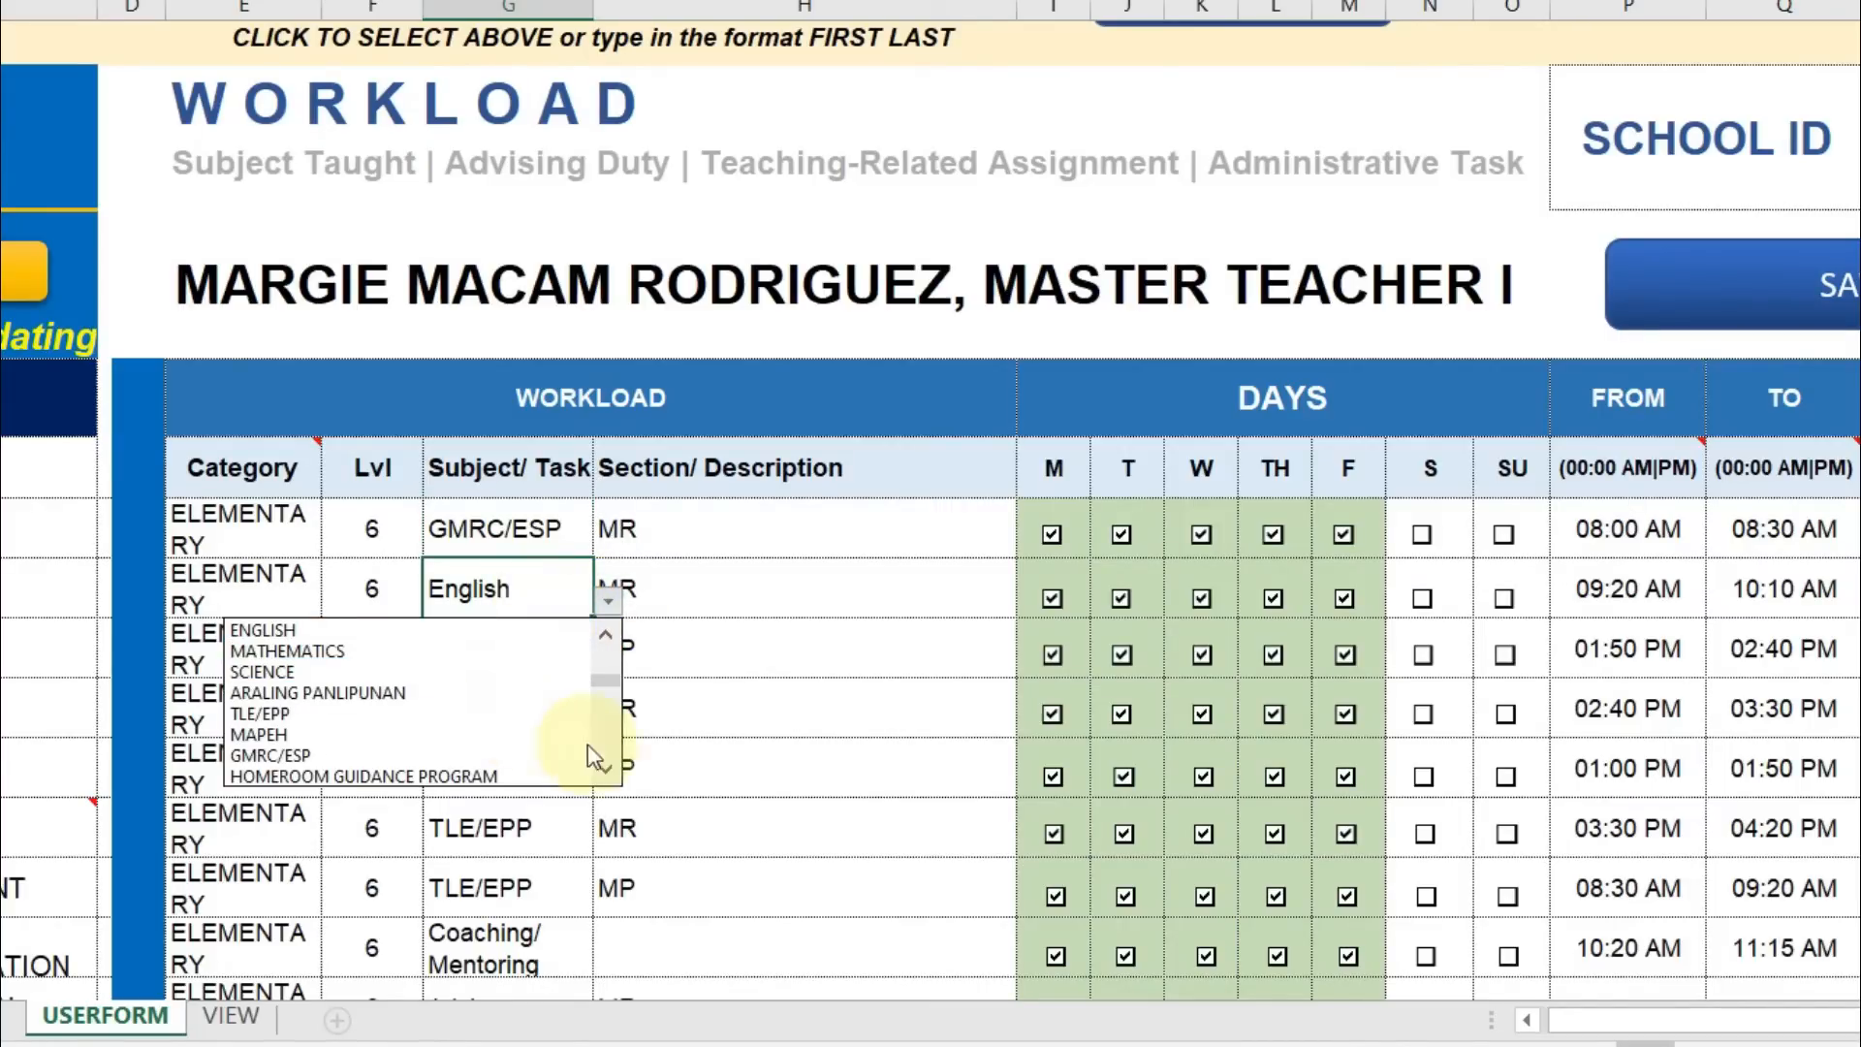
click(606, 634)
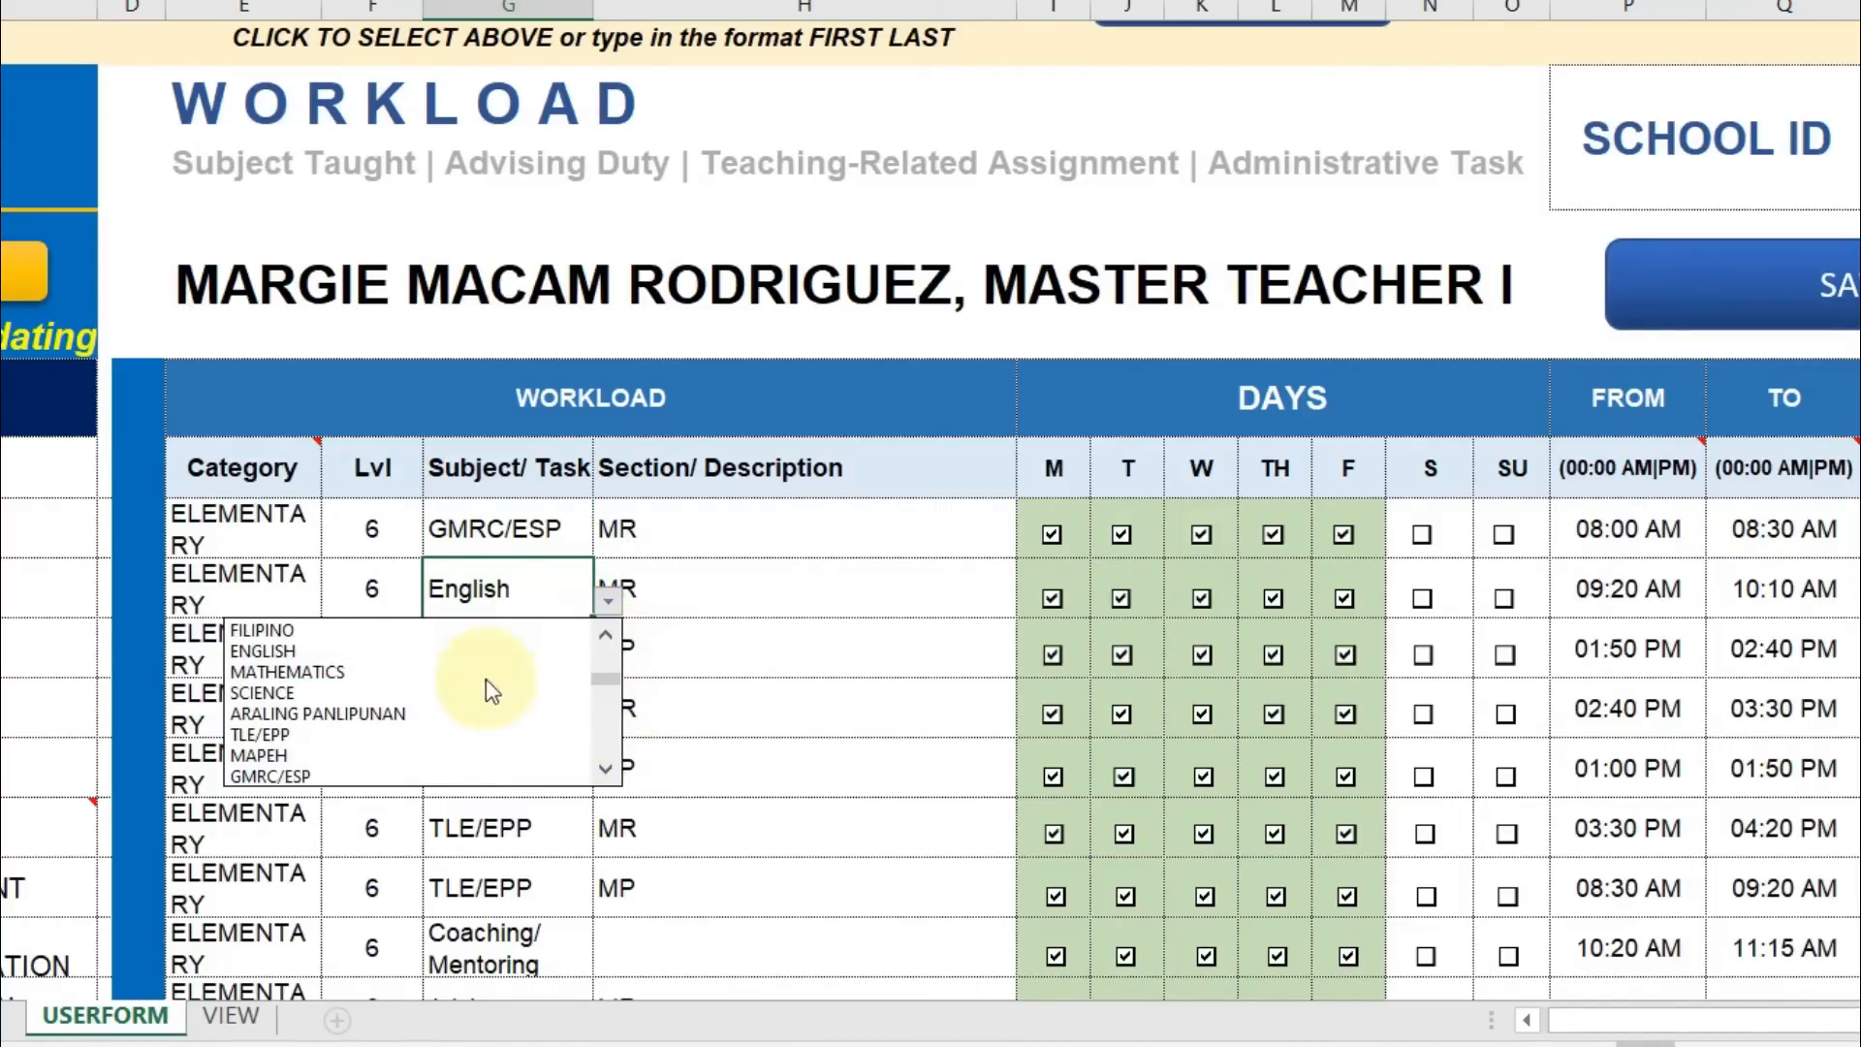
click(446, 650)
click(509, 666)
click(608, 661)
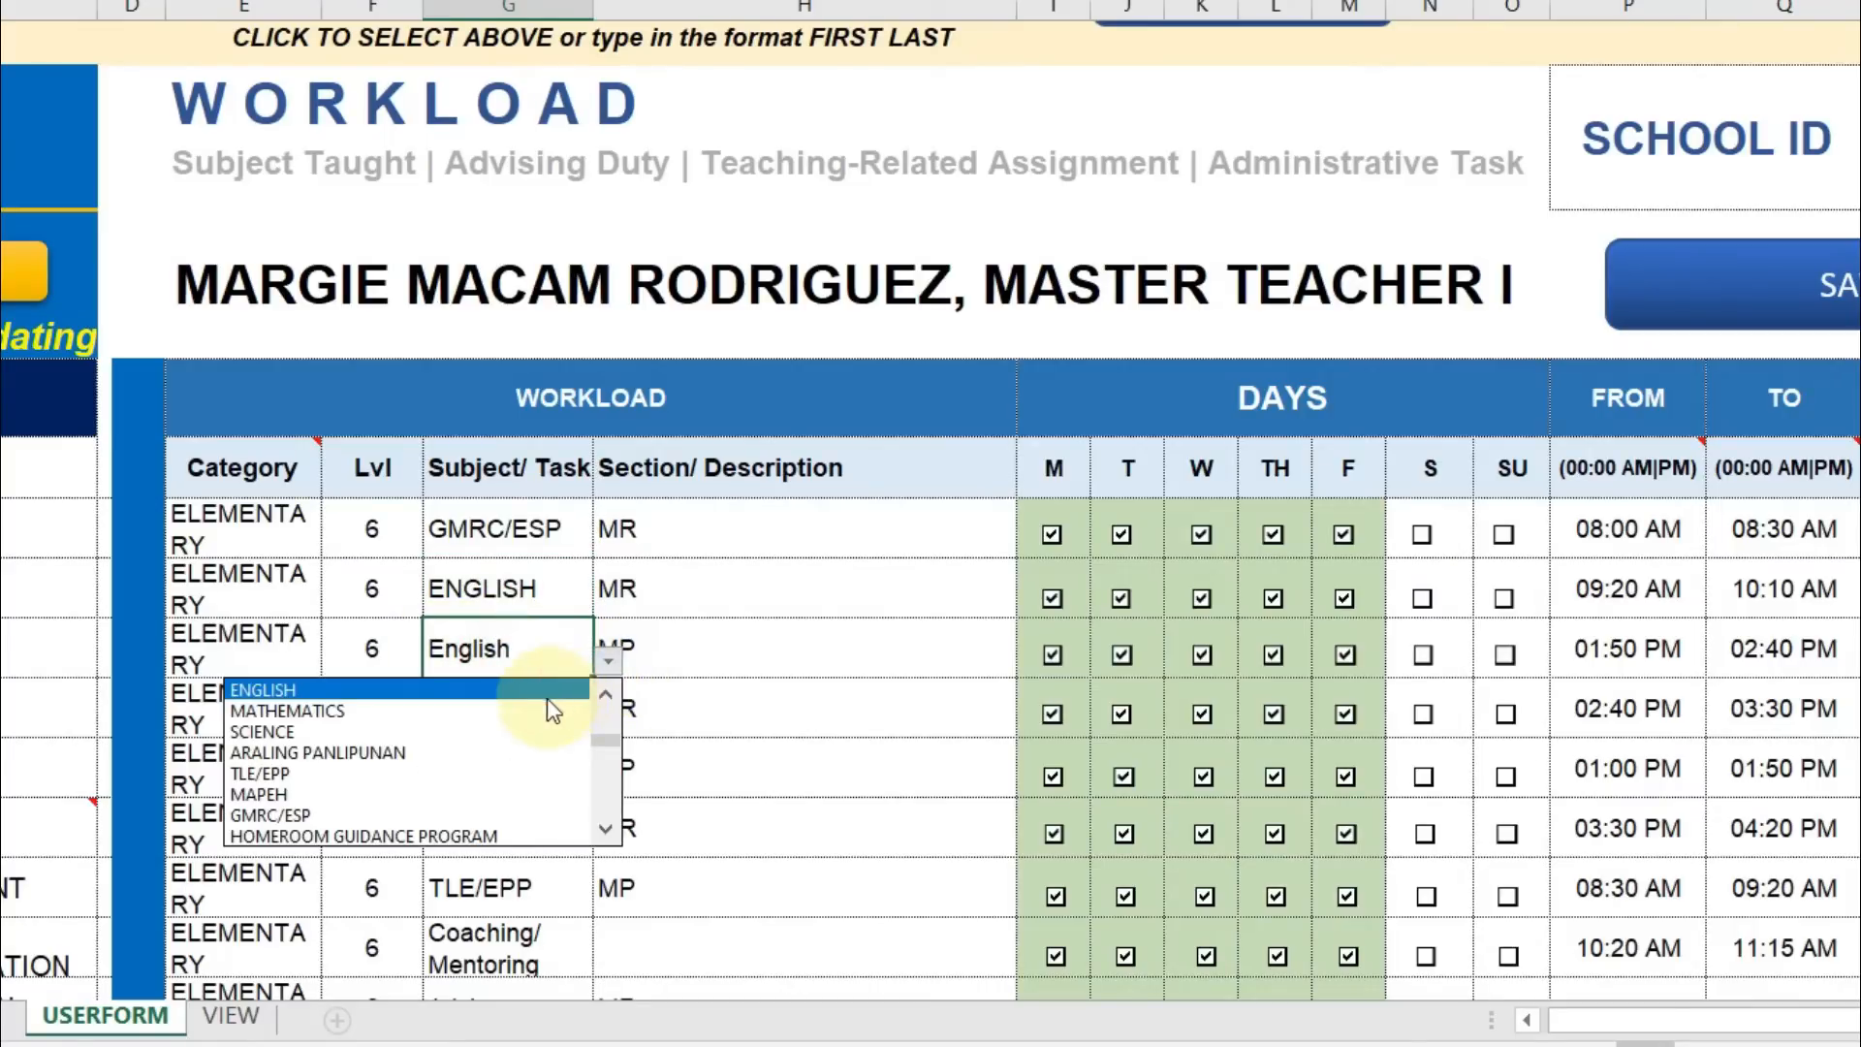
click(498, 689)
Set rows four and five to SCIENCE and row six to TLE/EPP.
click(528, 714)
click(608, 721)
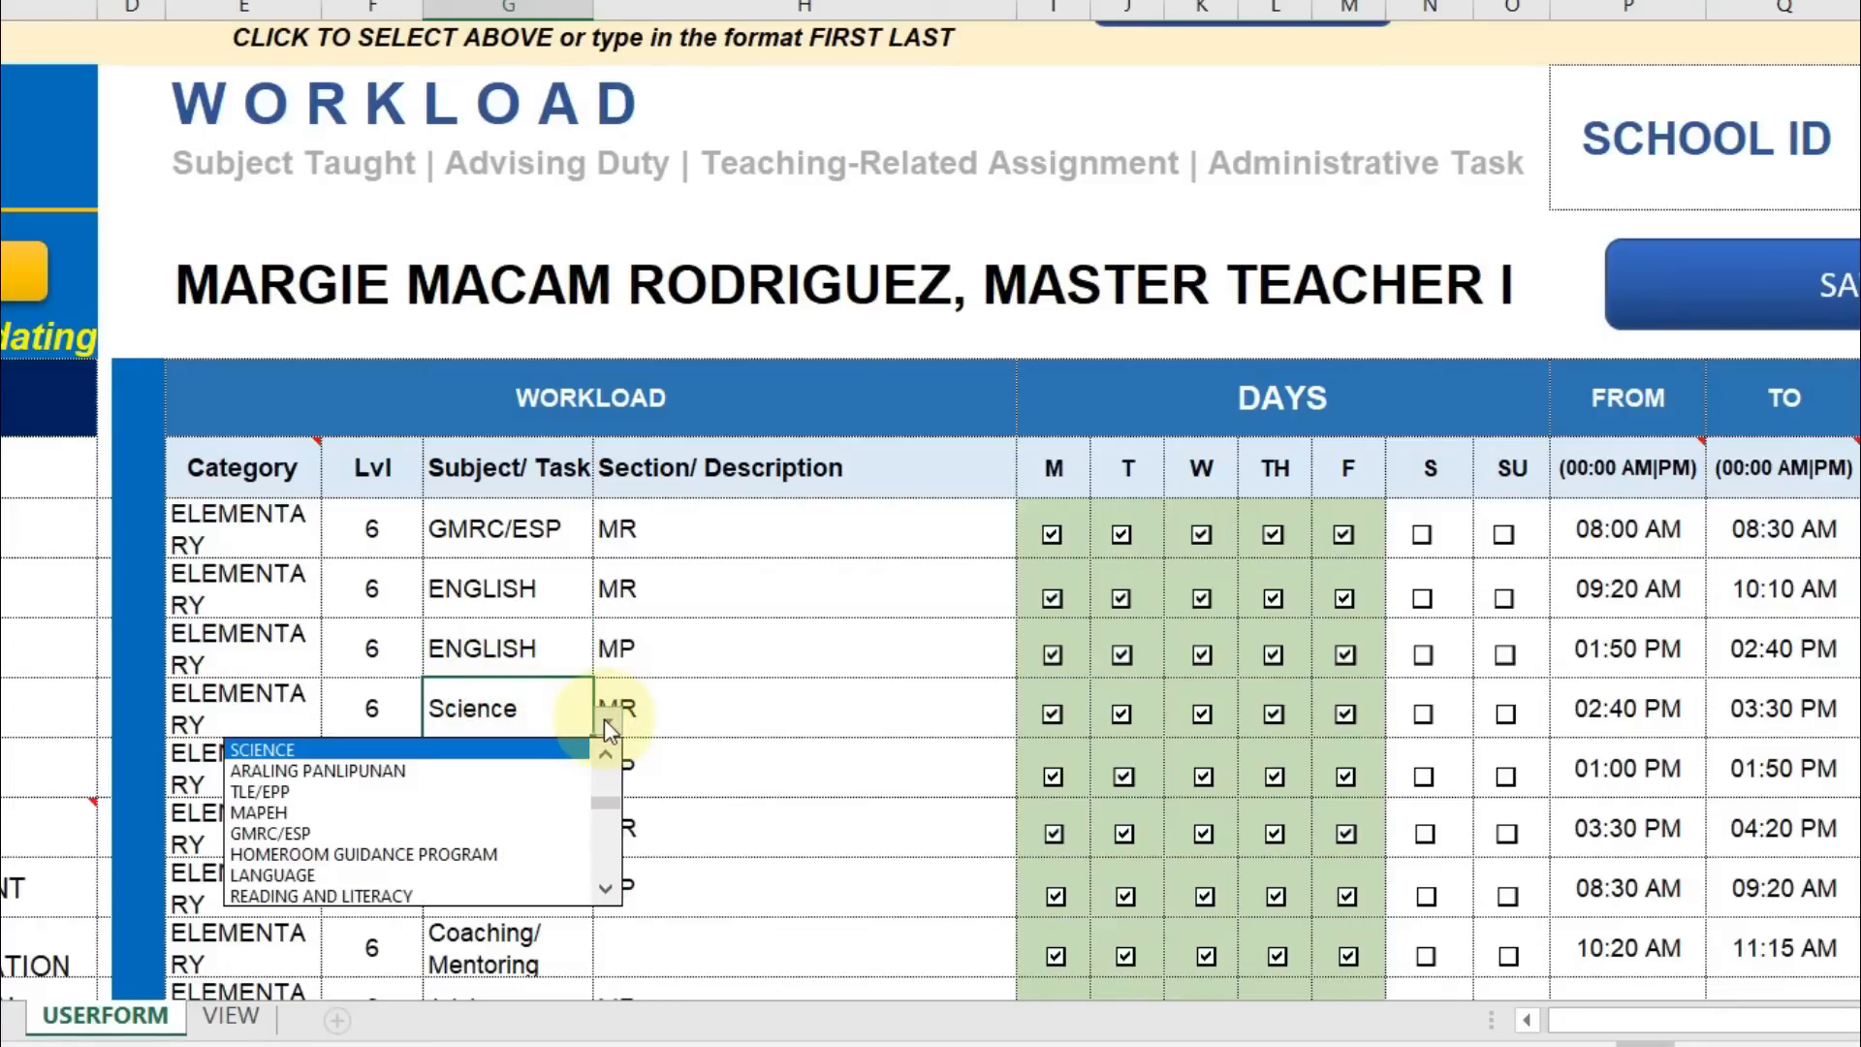
click(531, 751)
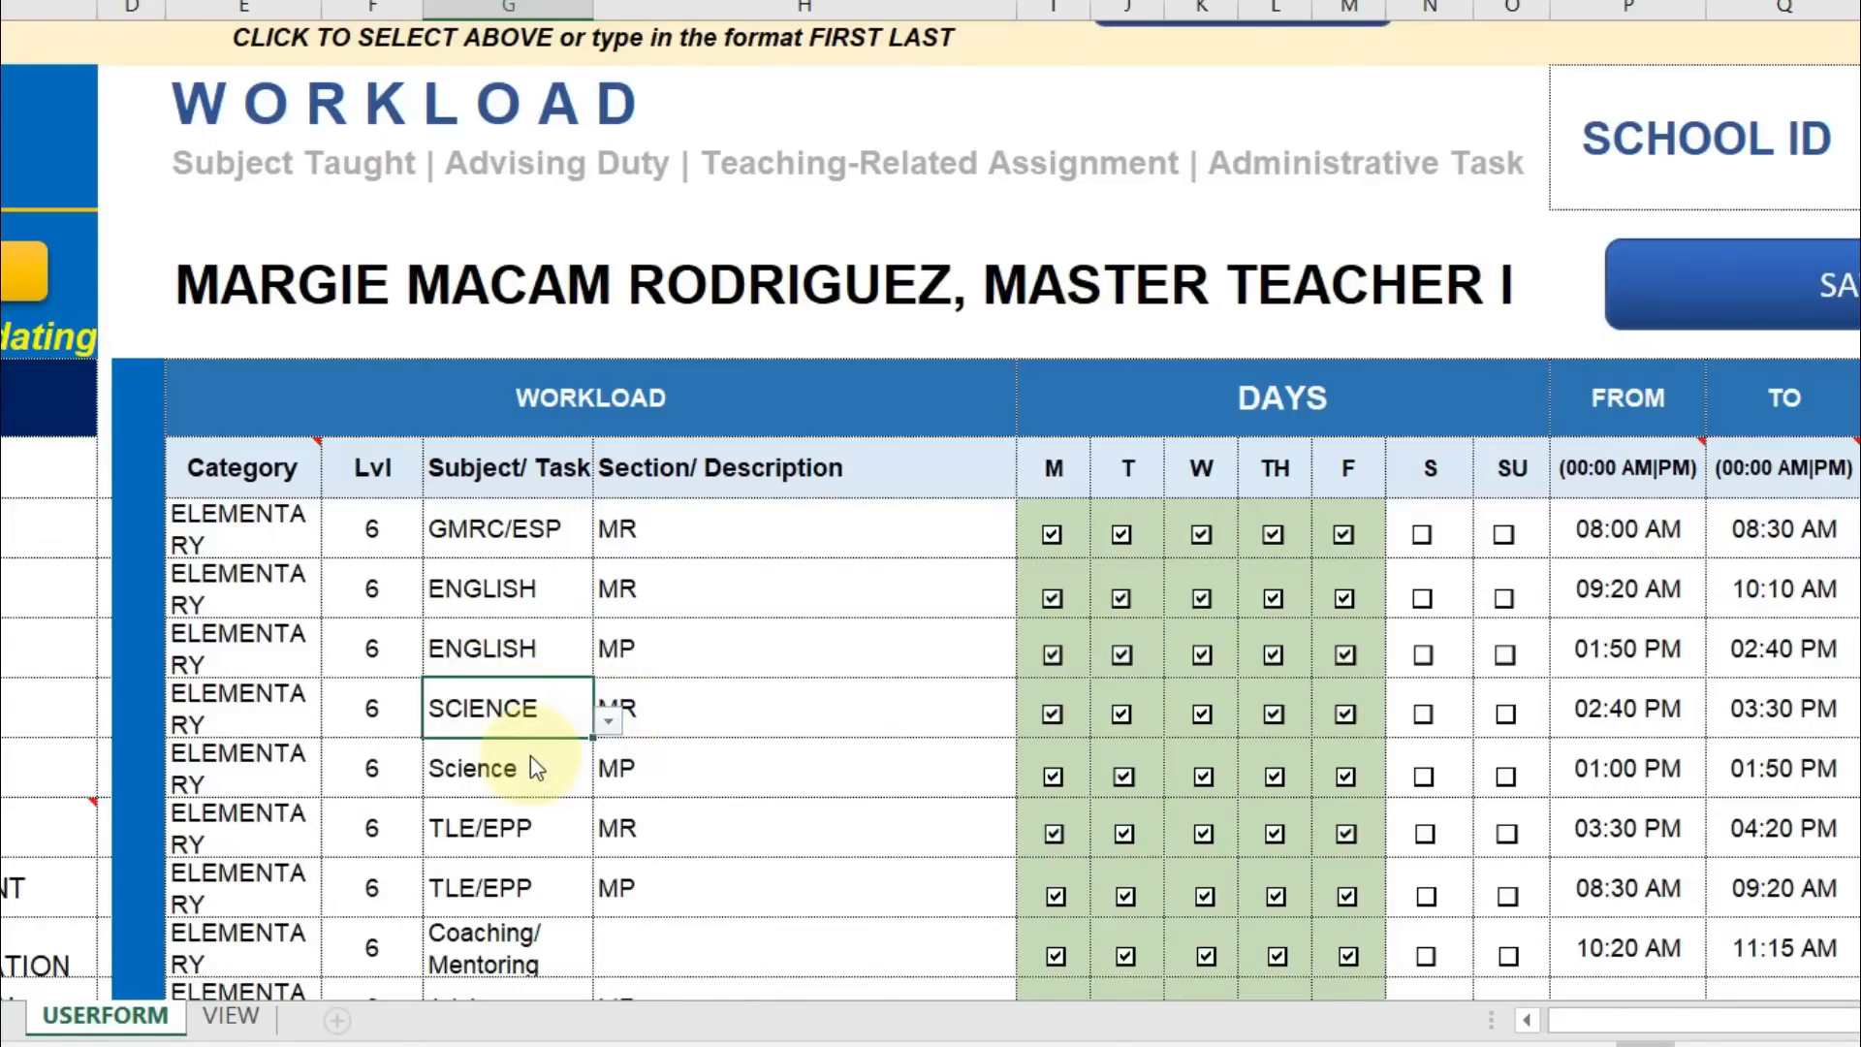
click(532, 770)
click(608, 779)
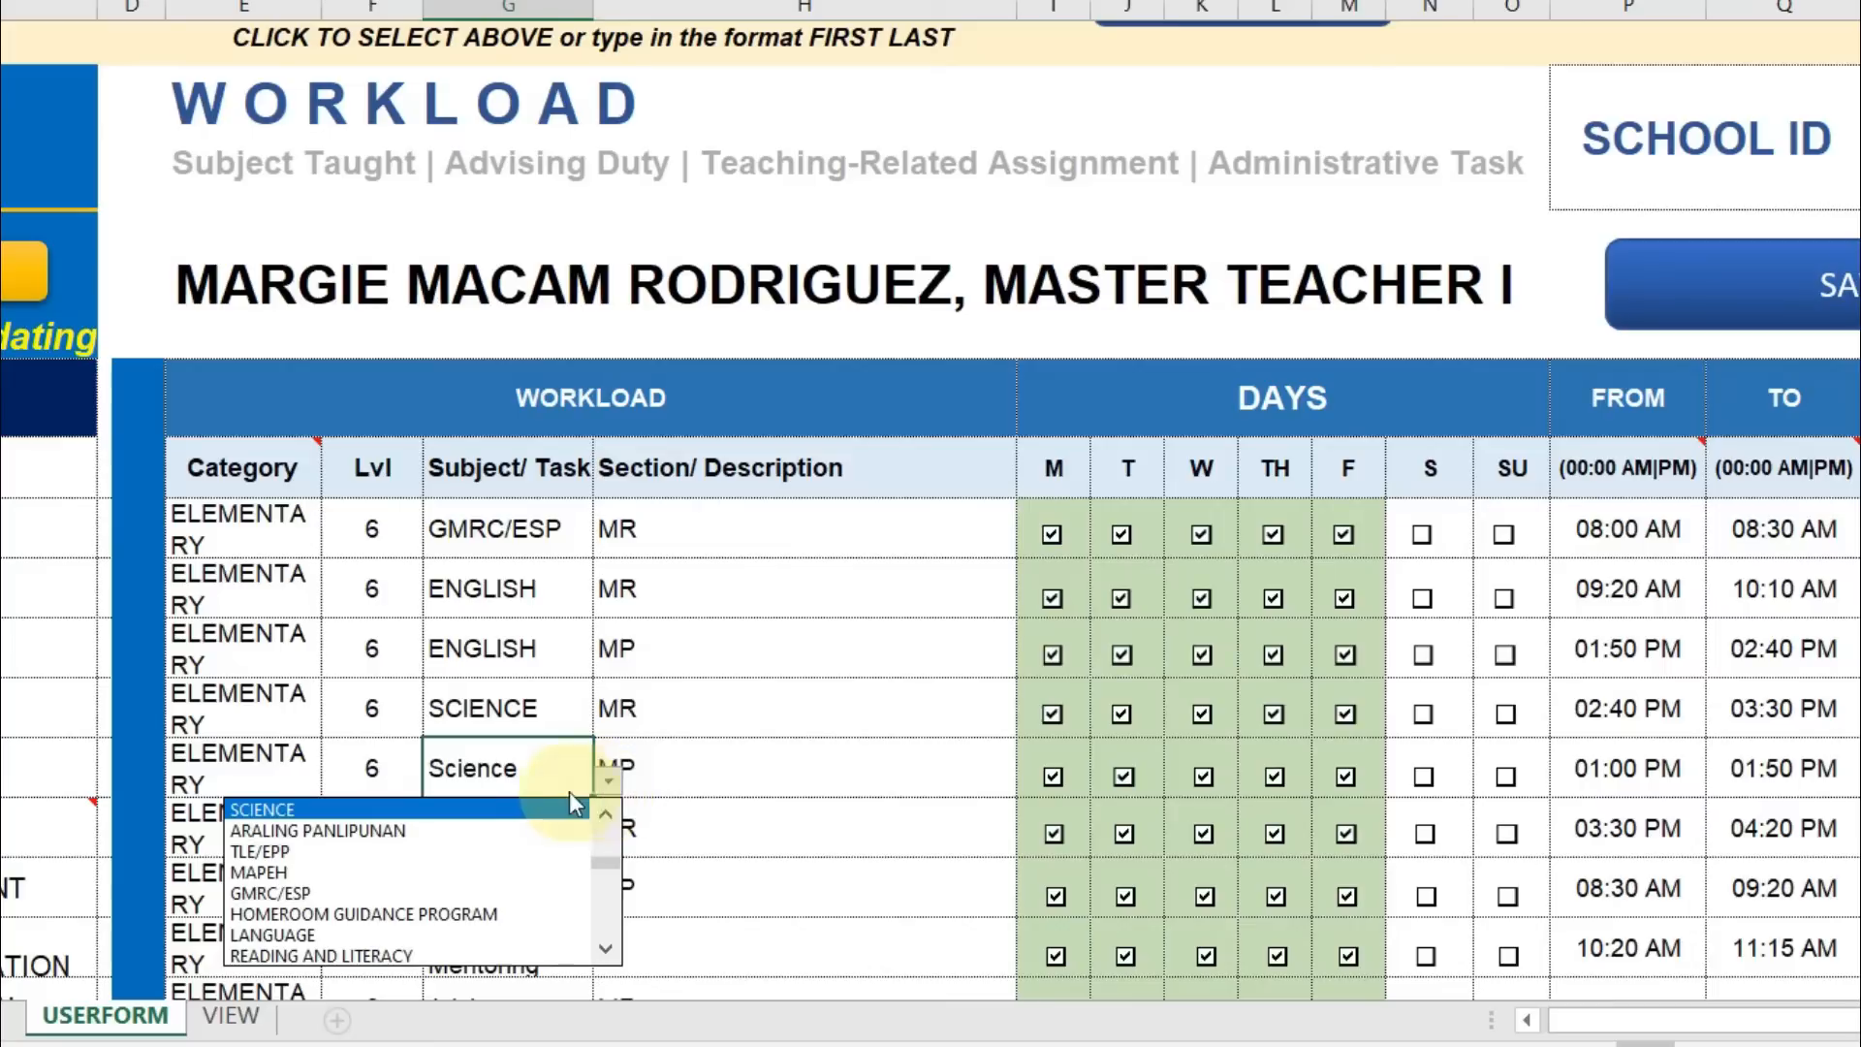
click(508, 808)
click(532, 832)
click(607, 839)
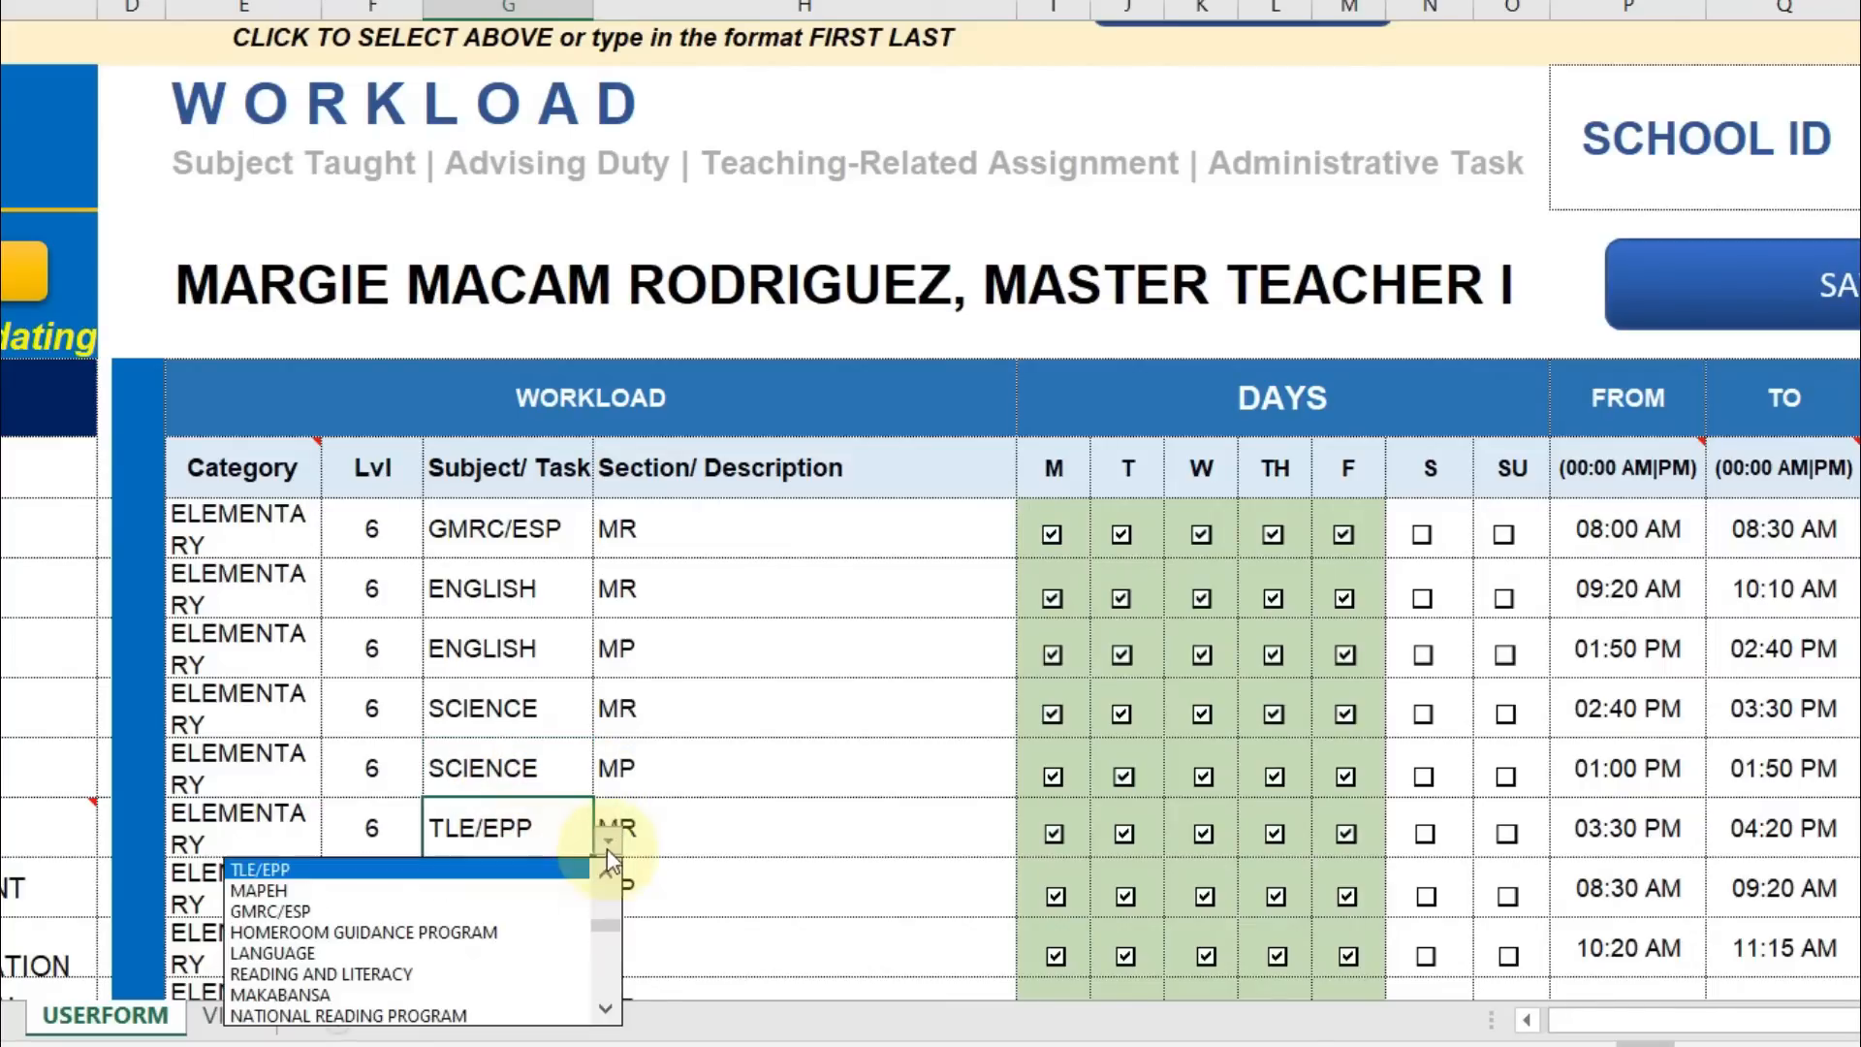
drag(604, 924, 604, 947)
click(606, 1008)
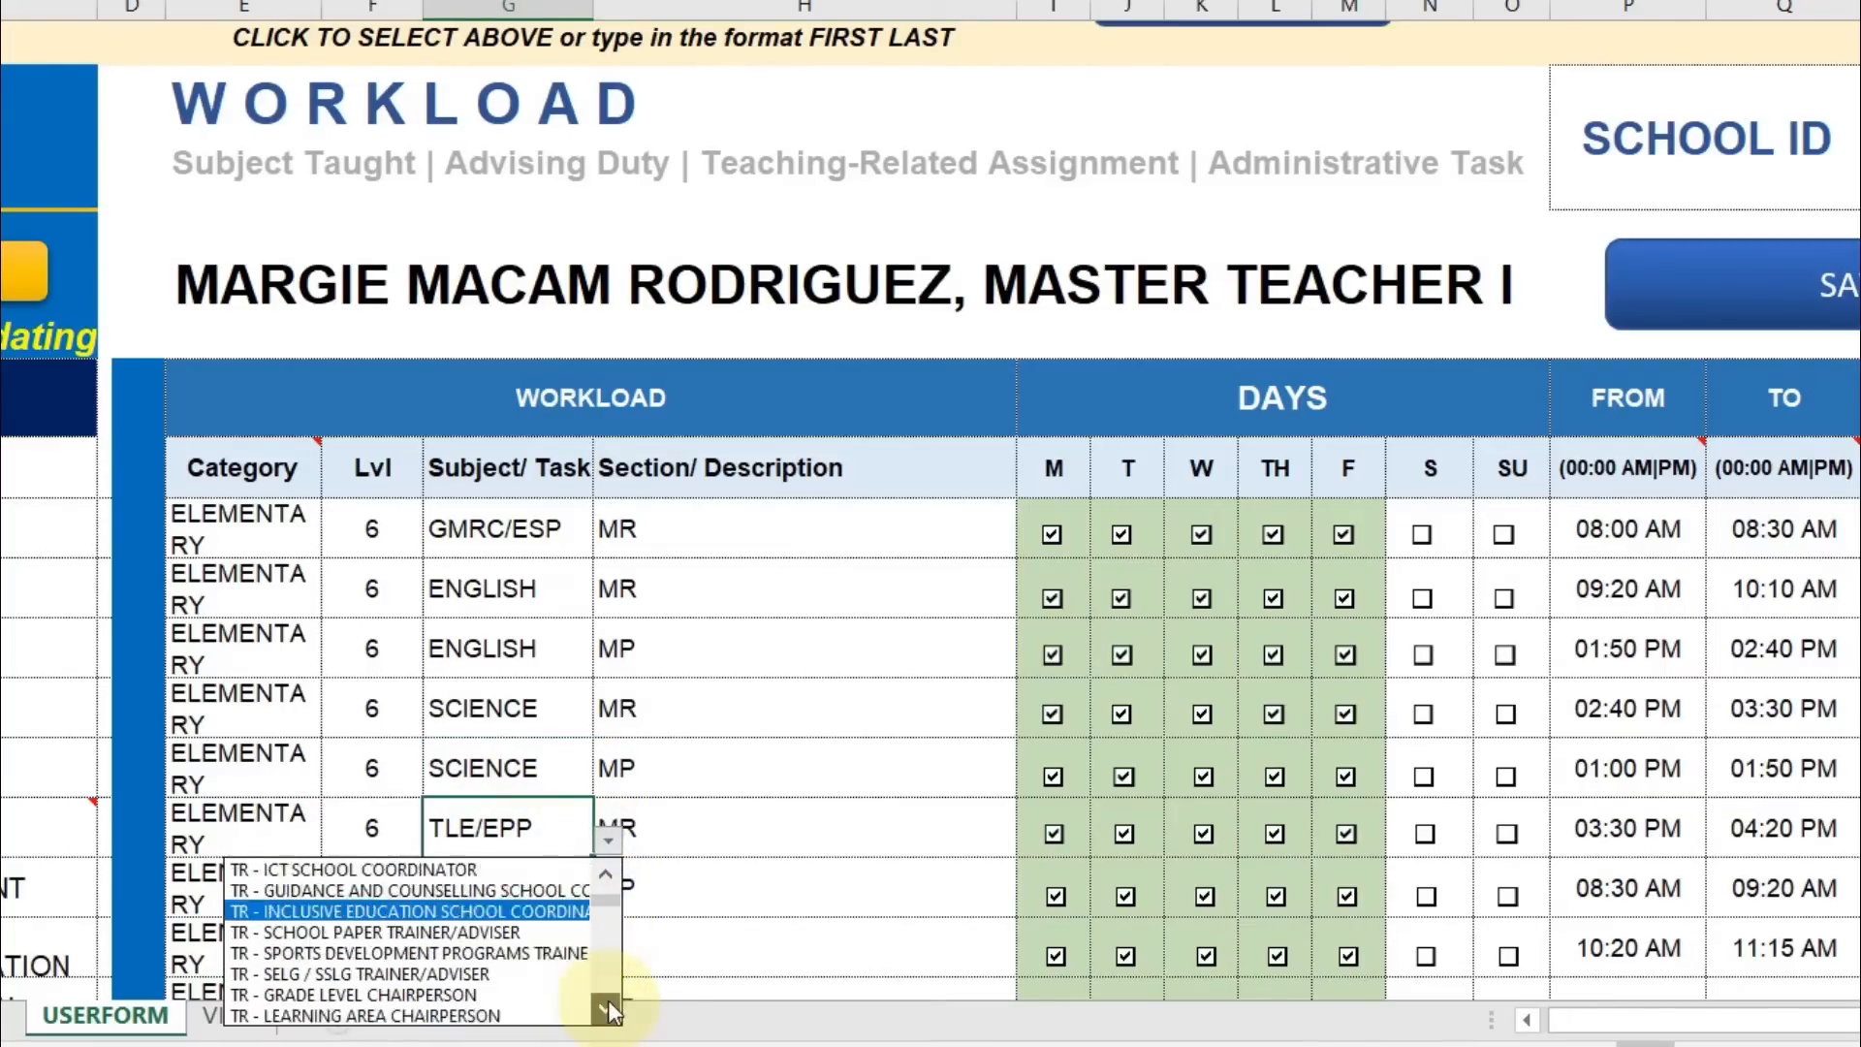
click(610, 1008)
click(498, 952)
Set the coaching row's subject to COACHING/ MENTORING, leaving Advisory and Ancillary unchanged.
scroll(498, 759, down, 2)
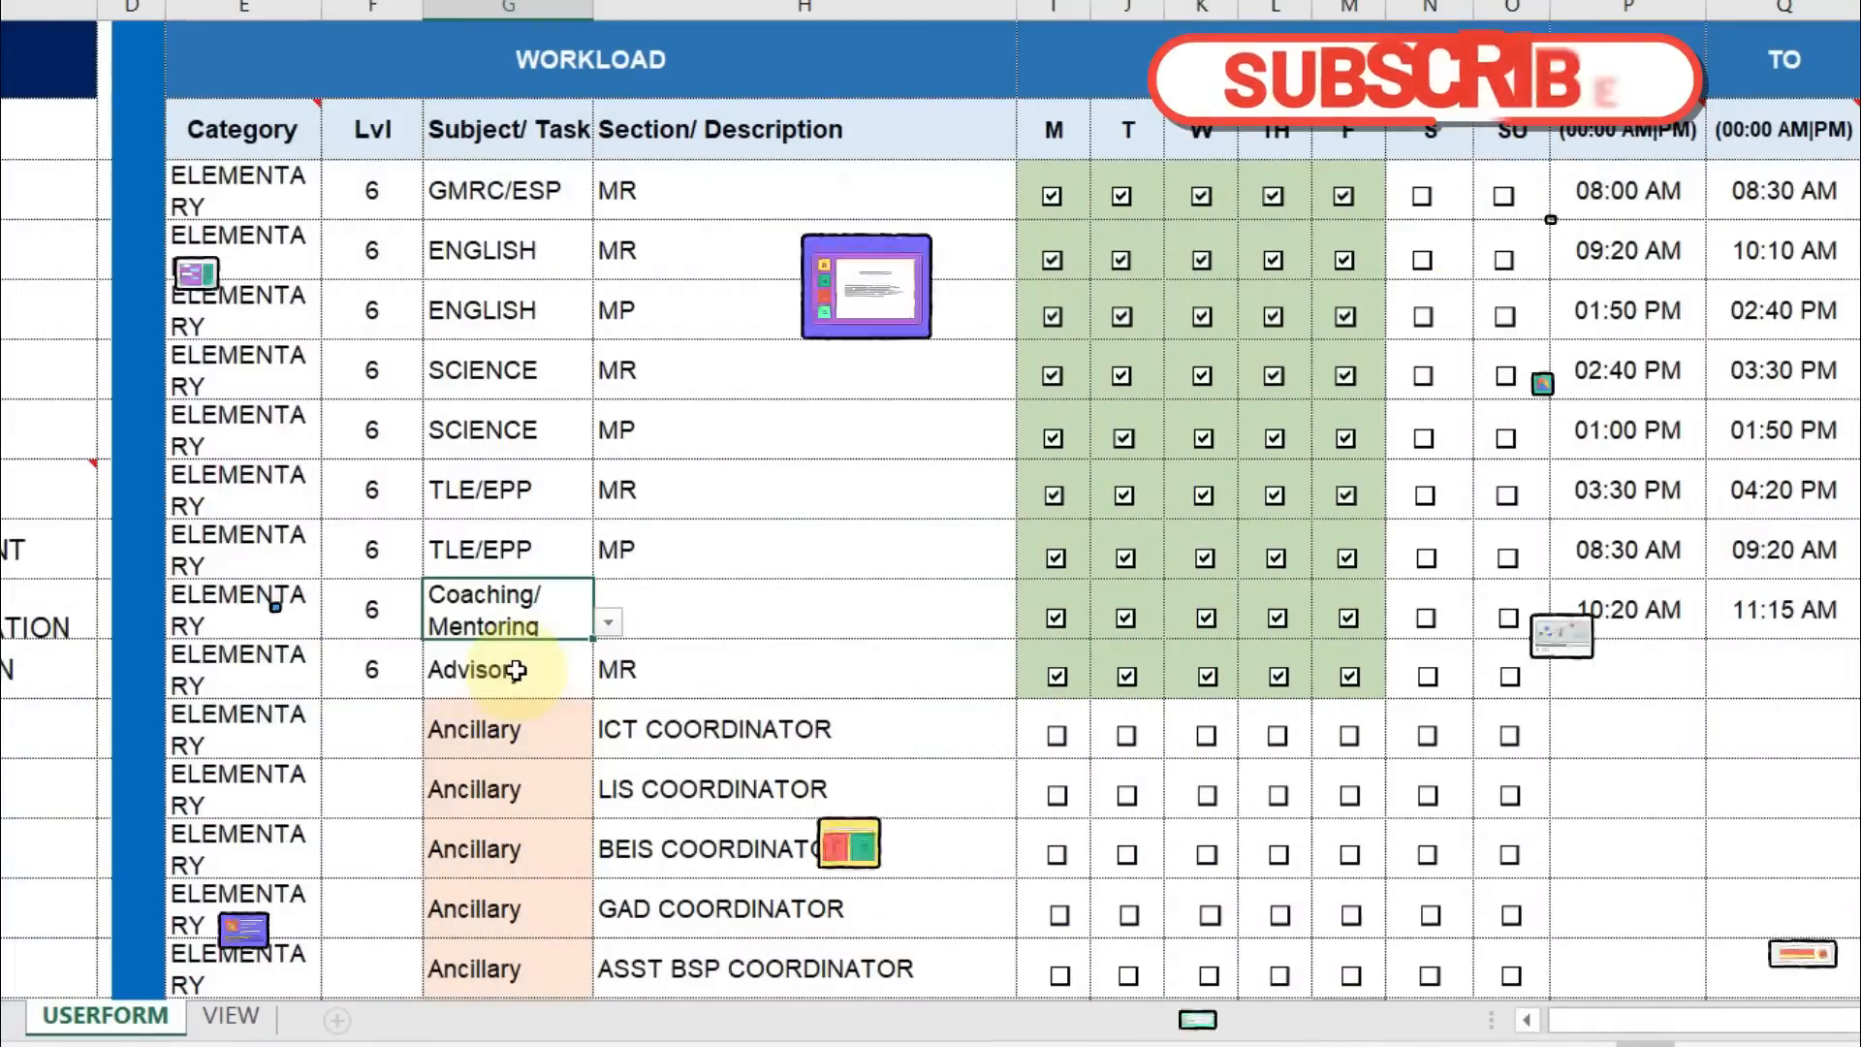
key(Delete)
click(607, 622)
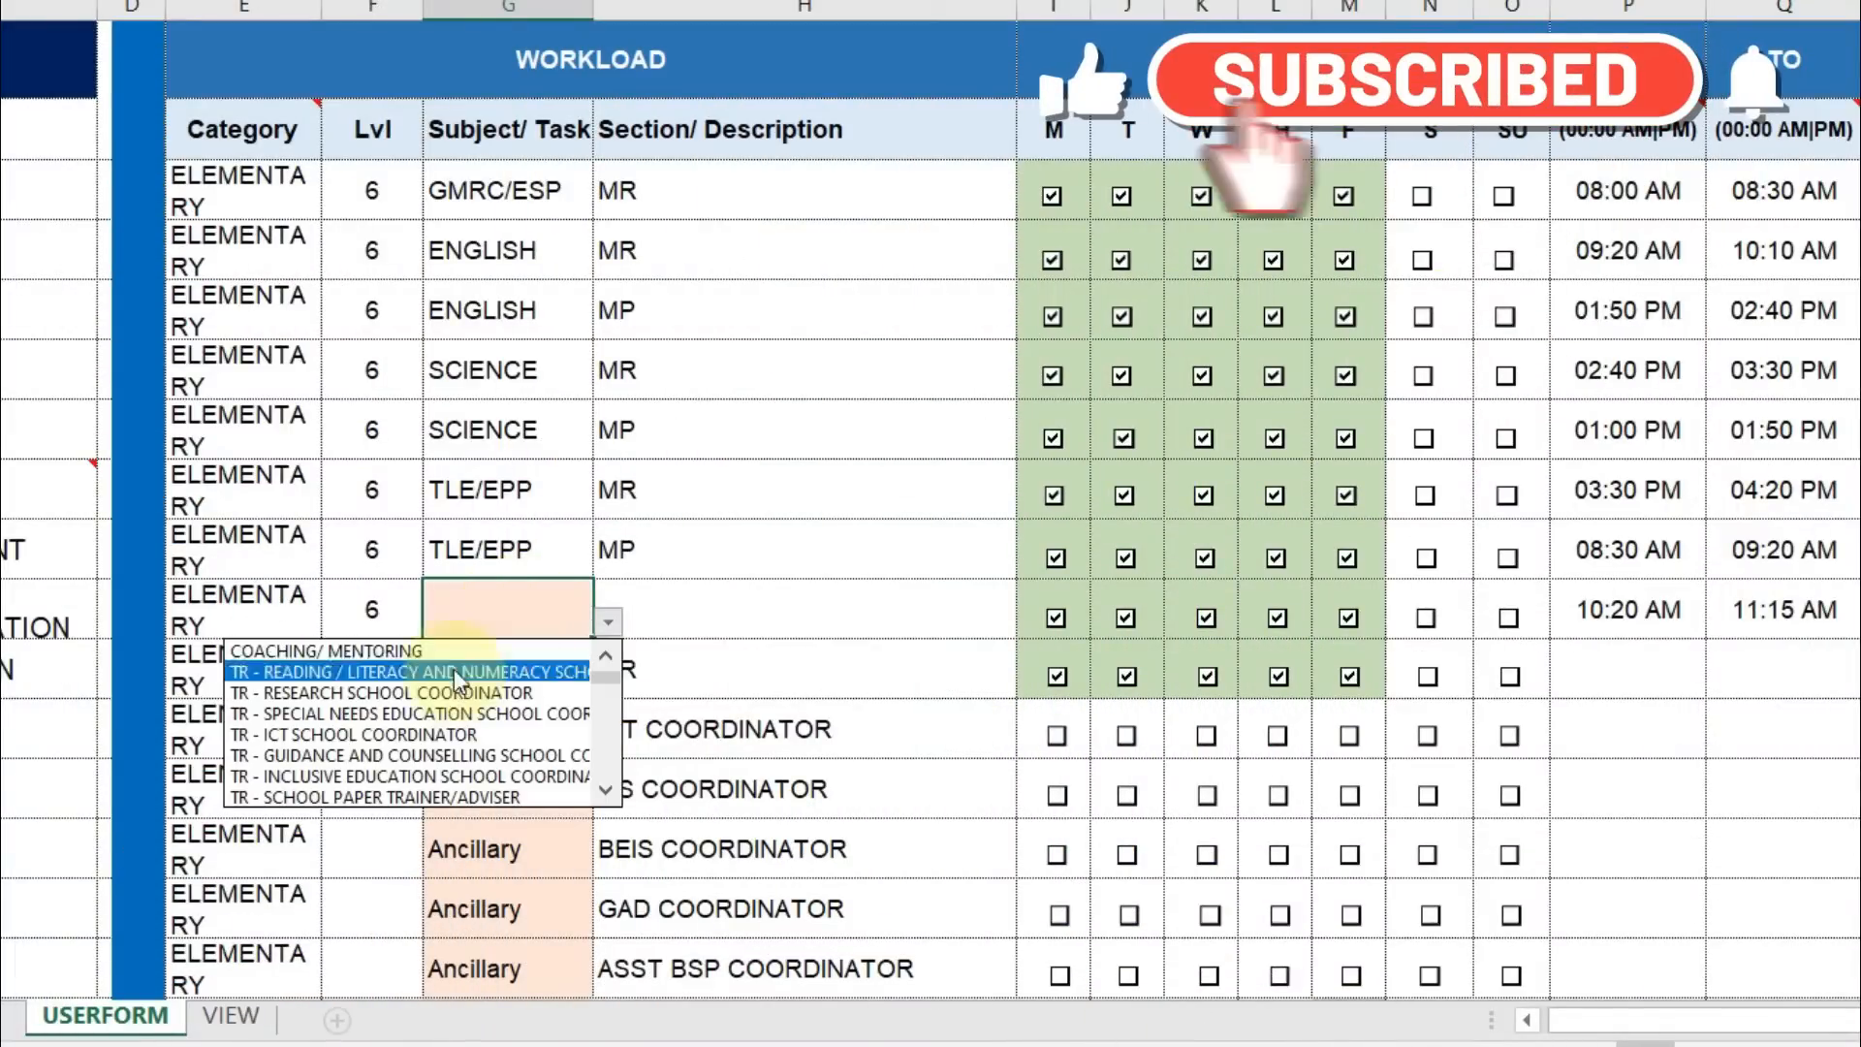
click(448, 652)
click(618, 659)
click(564, 663)
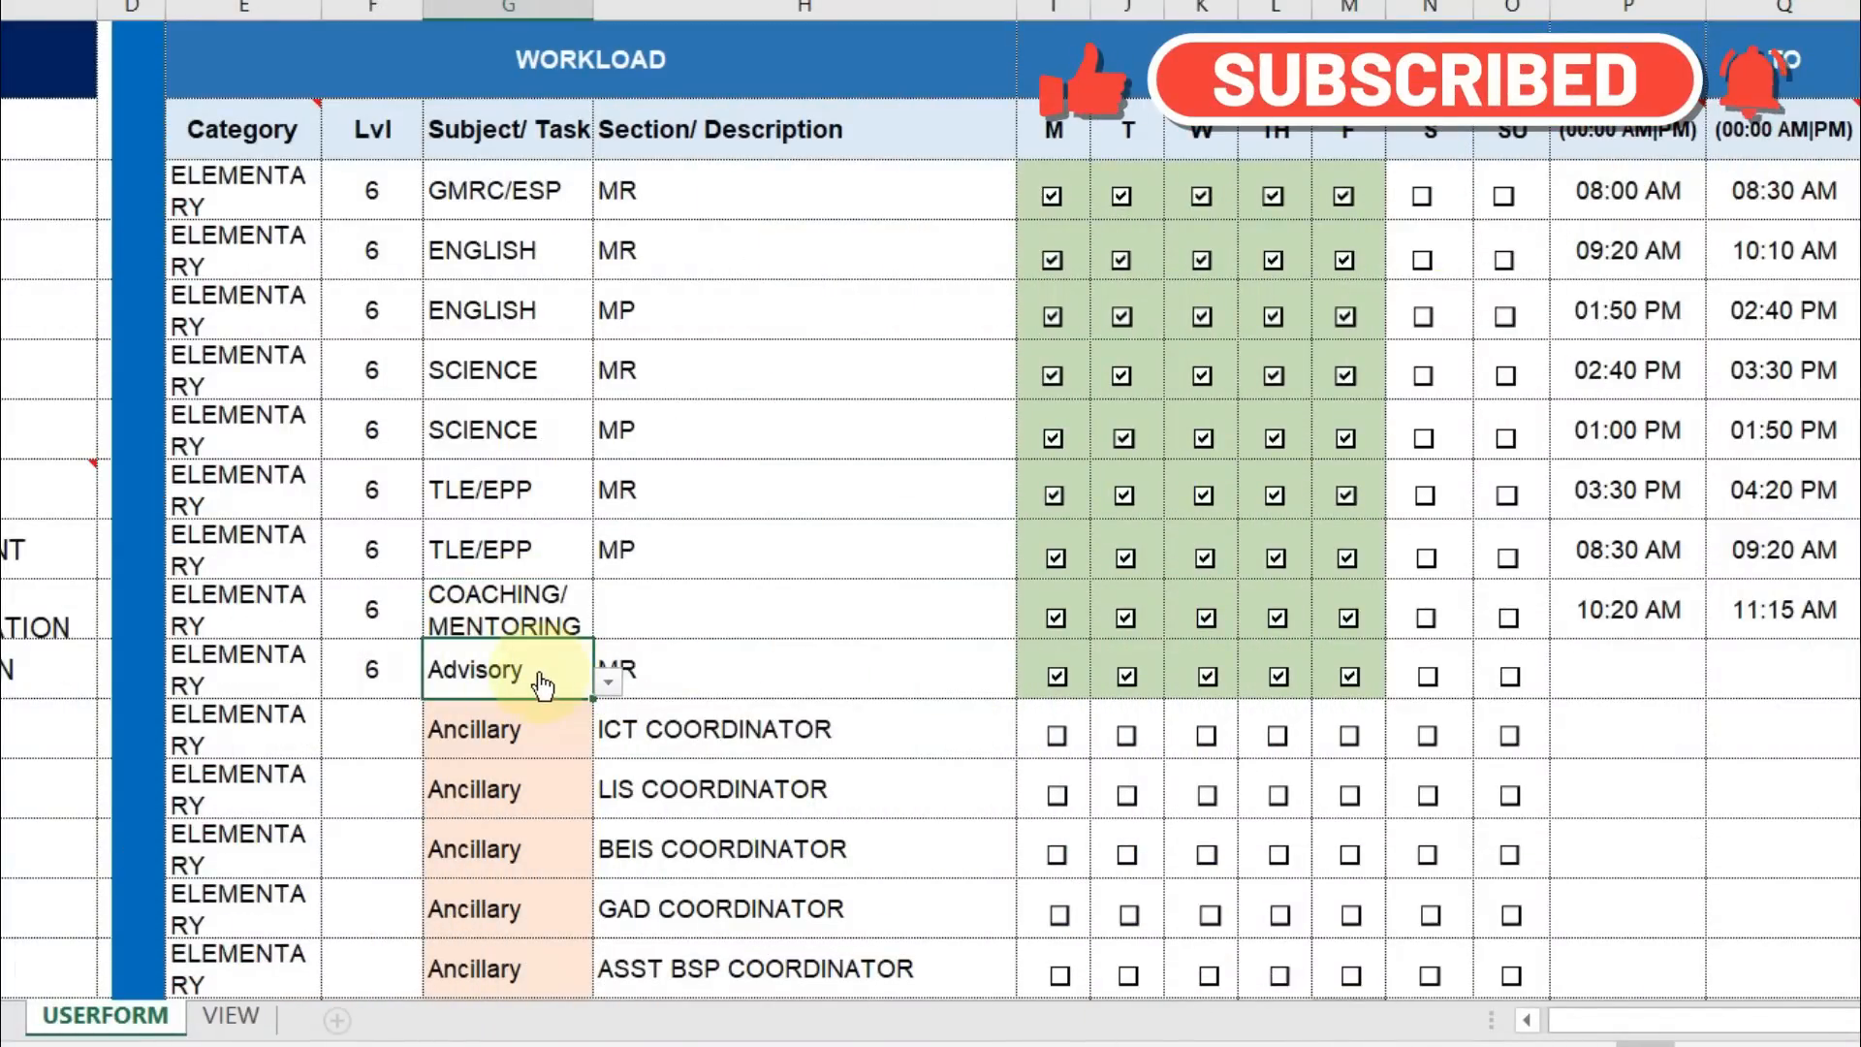
click(607, 682)
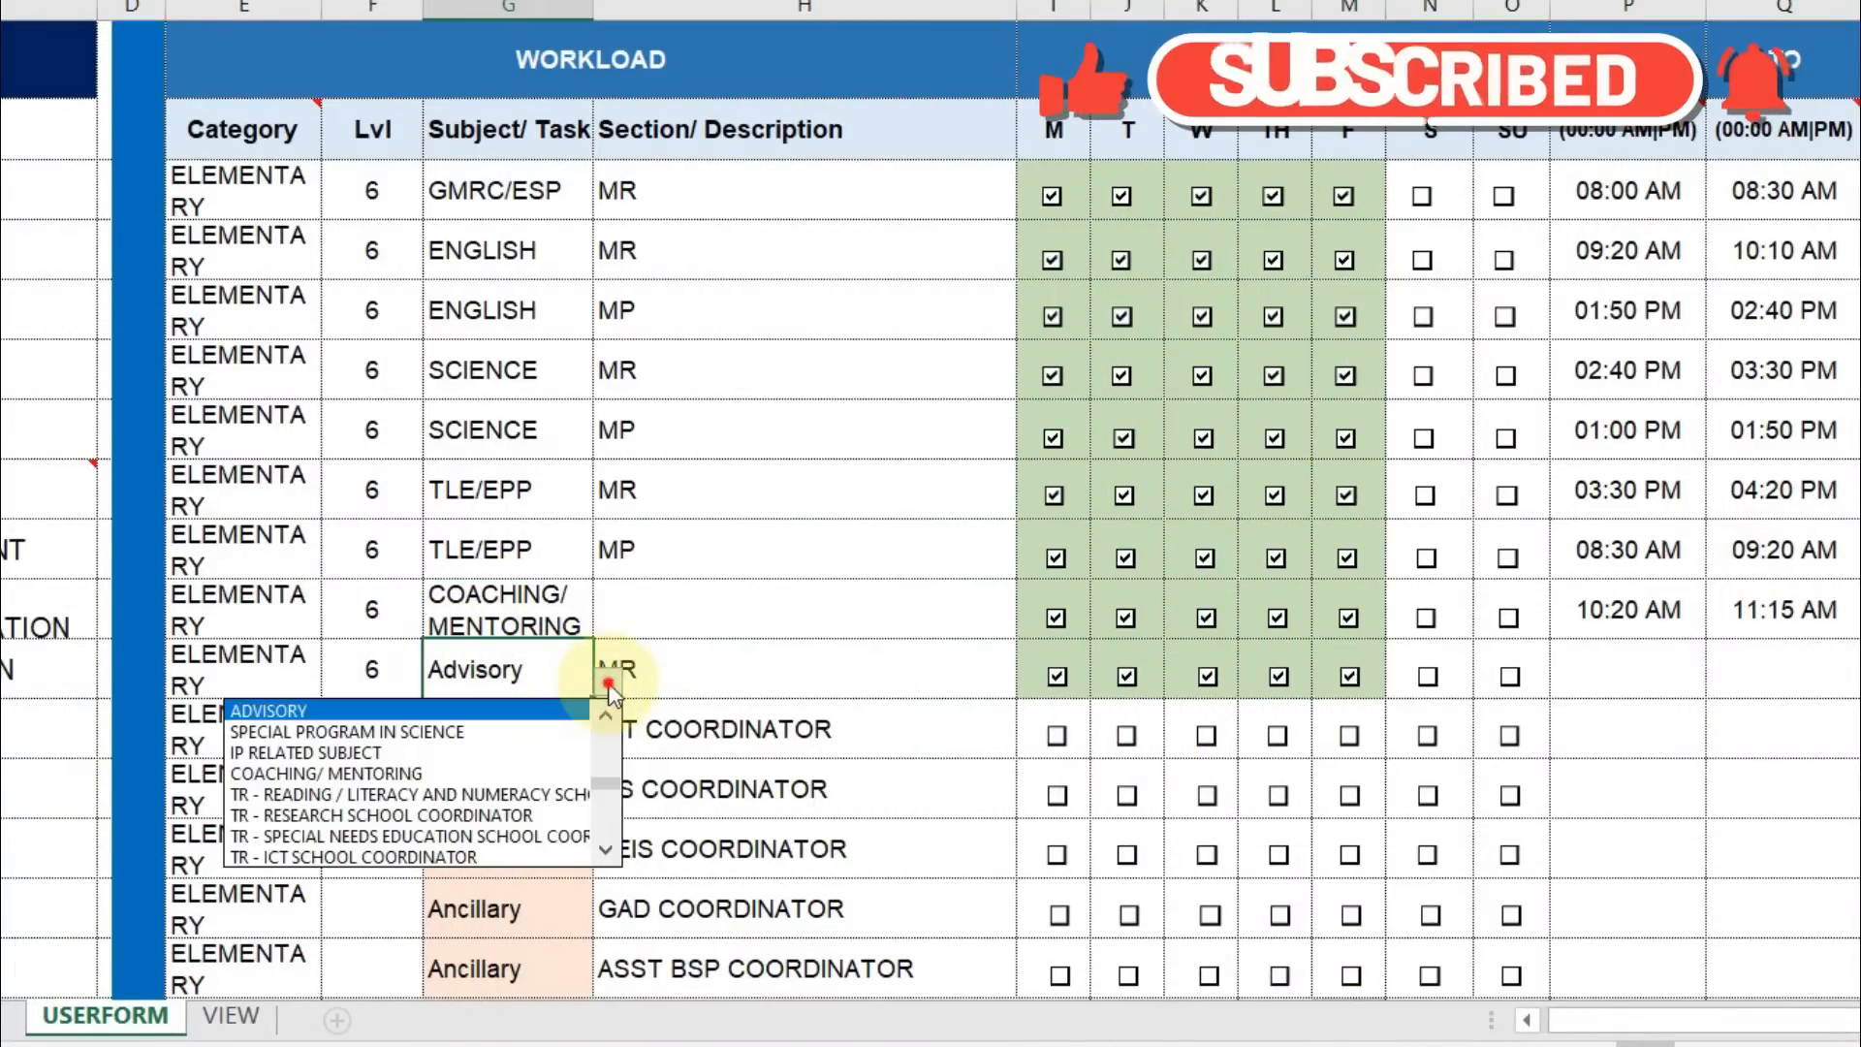
click(608, 684)
click(506, 741)
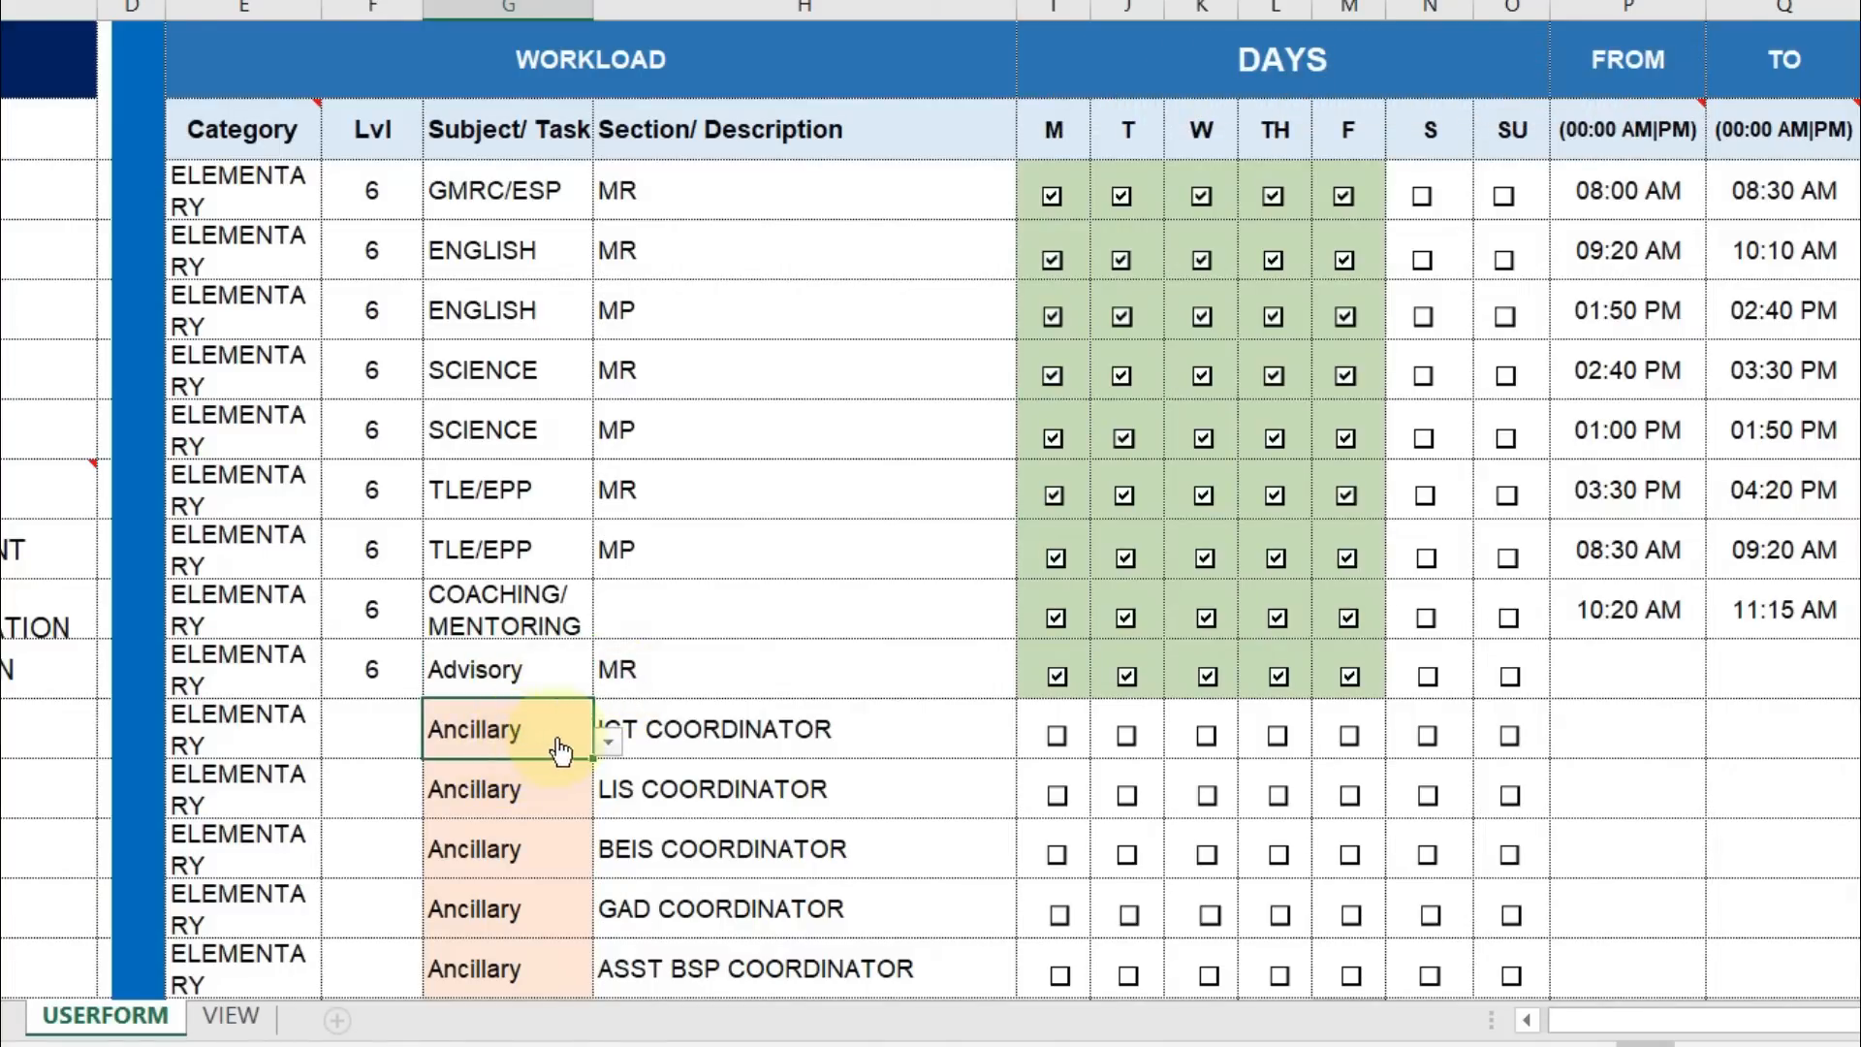
click(608, 741)
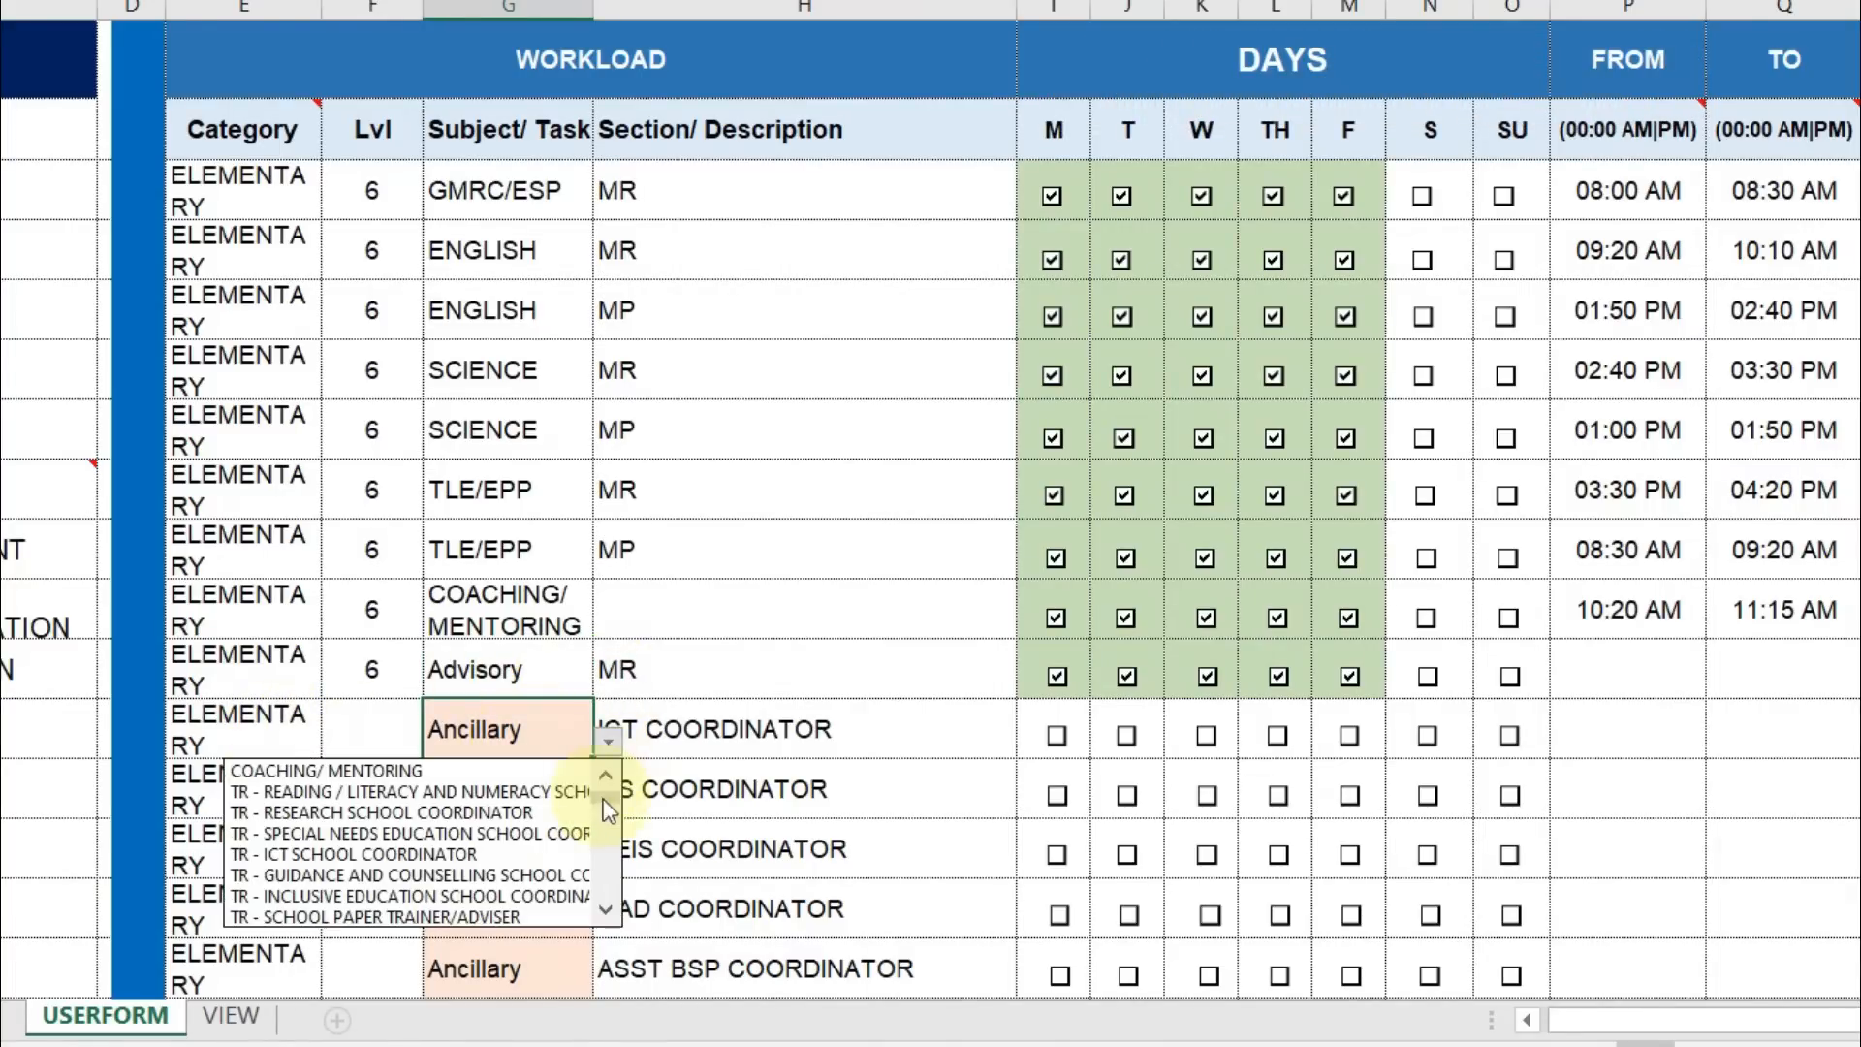
drag(608, 801, 607, 947)
click(608, 743)
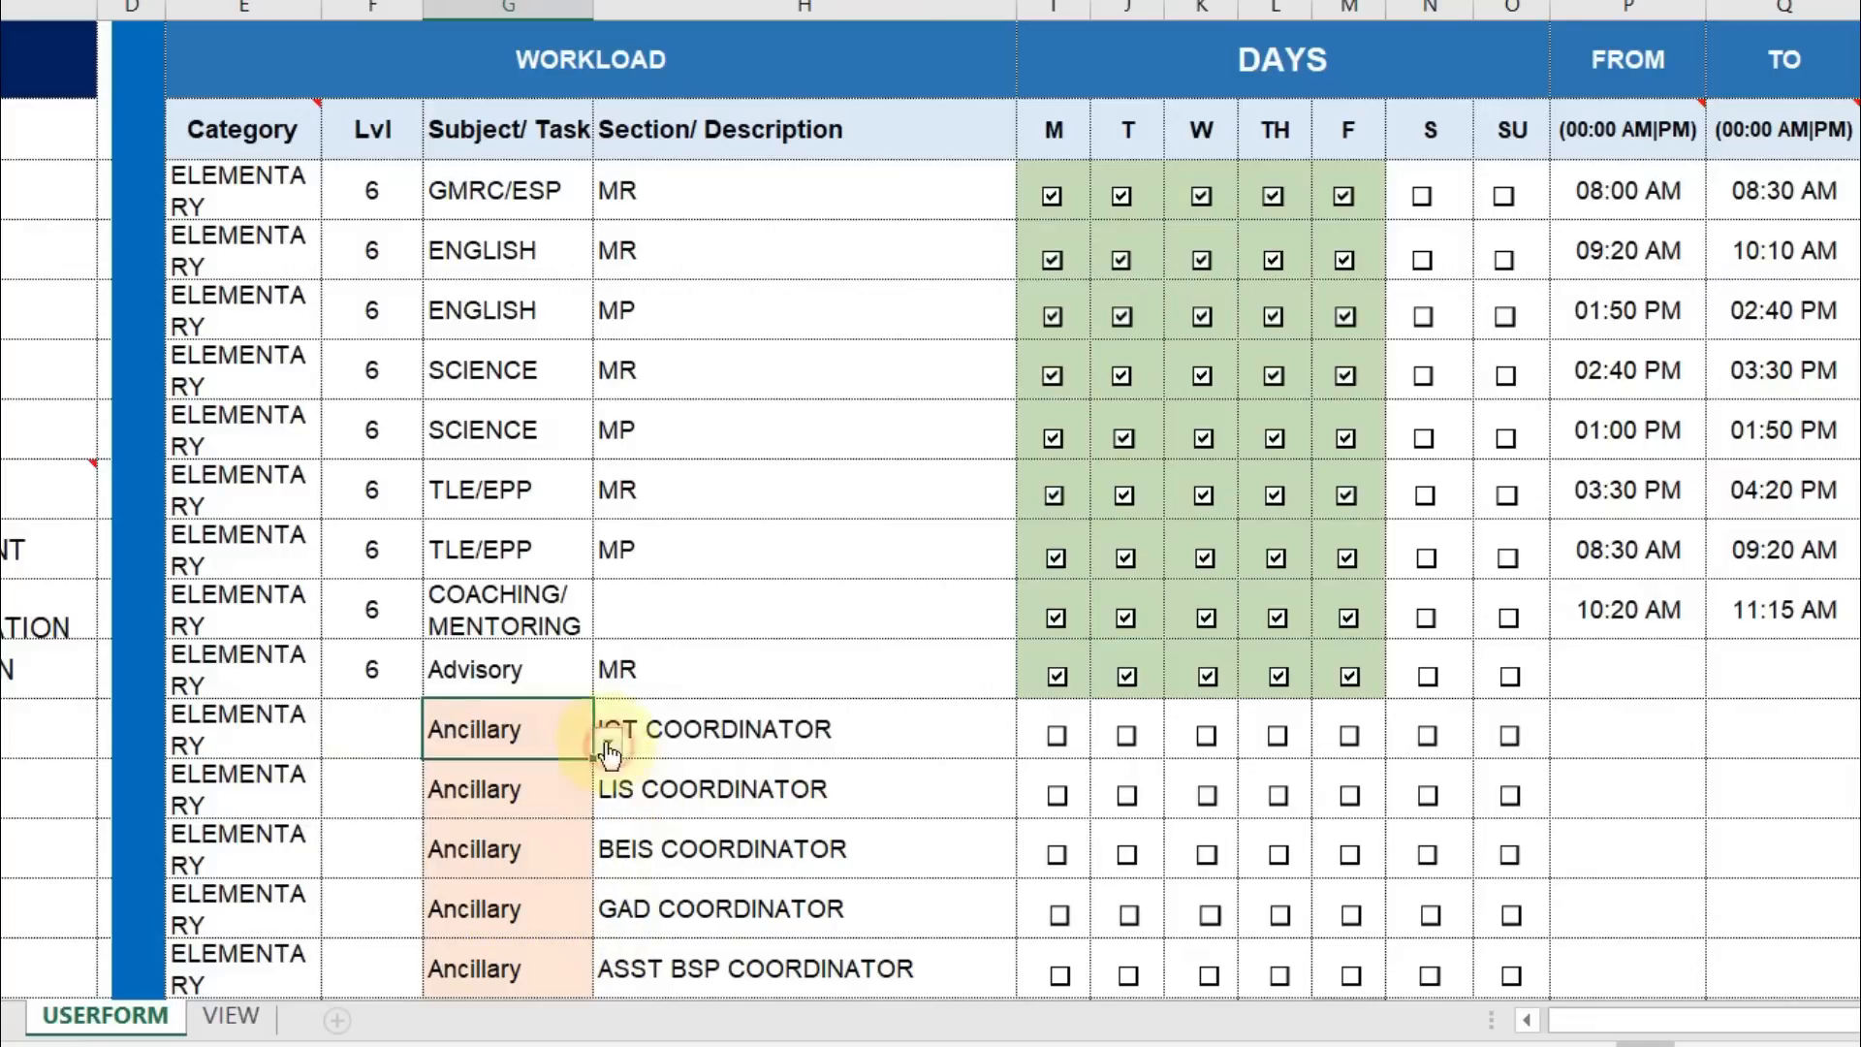
Clear ELEMENTARY from the three extra Category entries below the subject rows.
click(281, 736)
click(337, 743)
click(281, 723)
key(Delete)
click(253, 802)
key(Delete)
click(246, 853)
key(Delete)
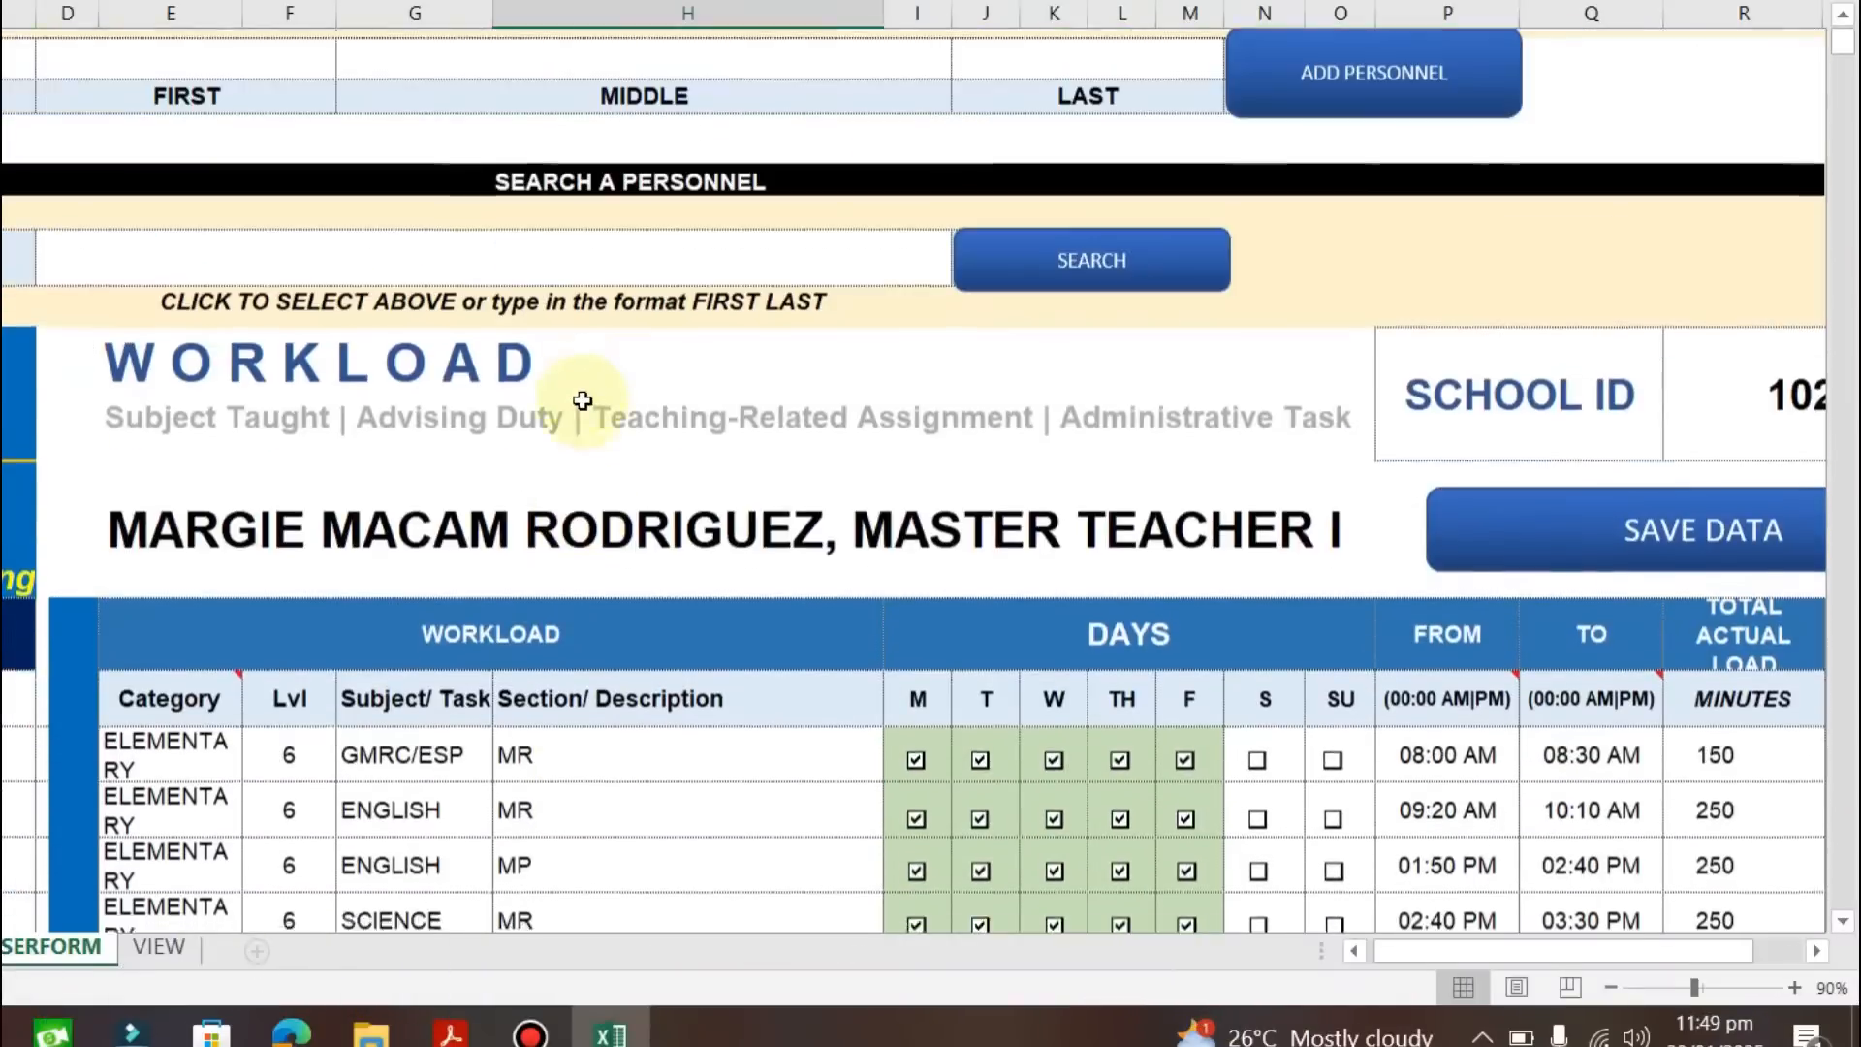
scroll(581, 402, down, 2)
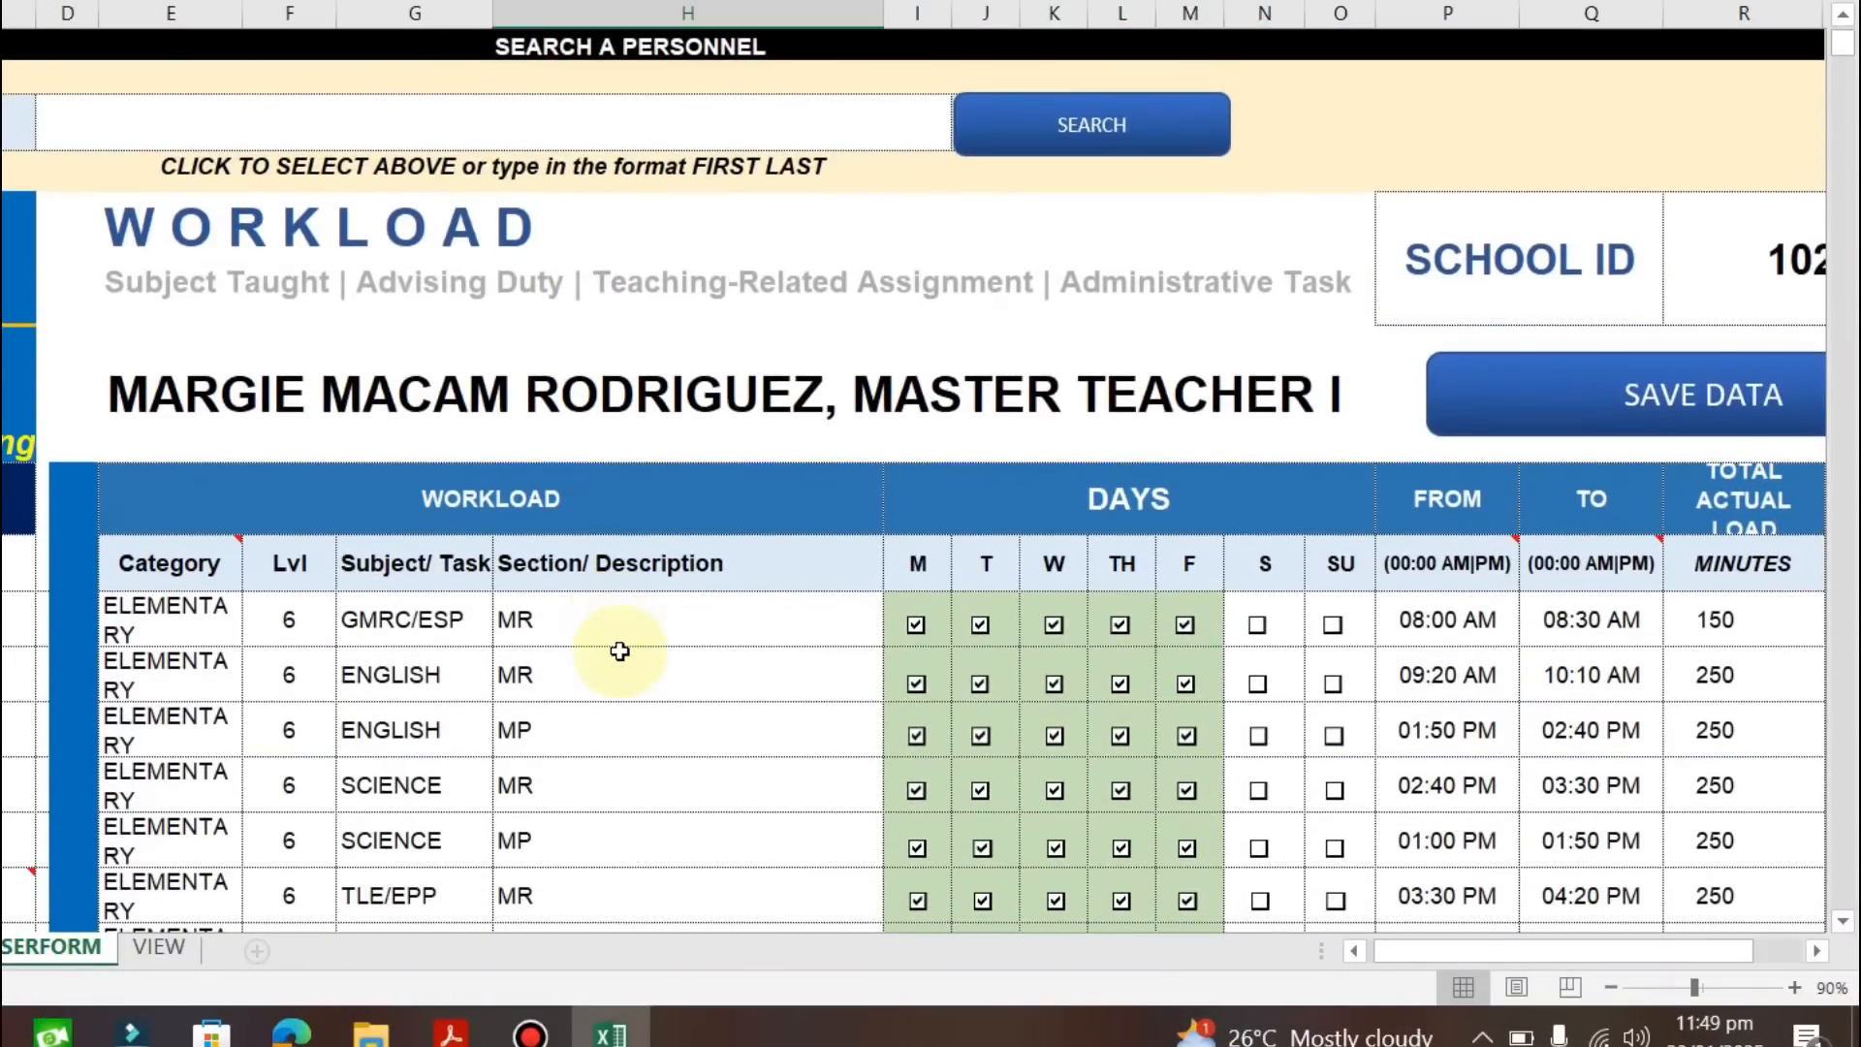
scroll(615, 648, down, 1)
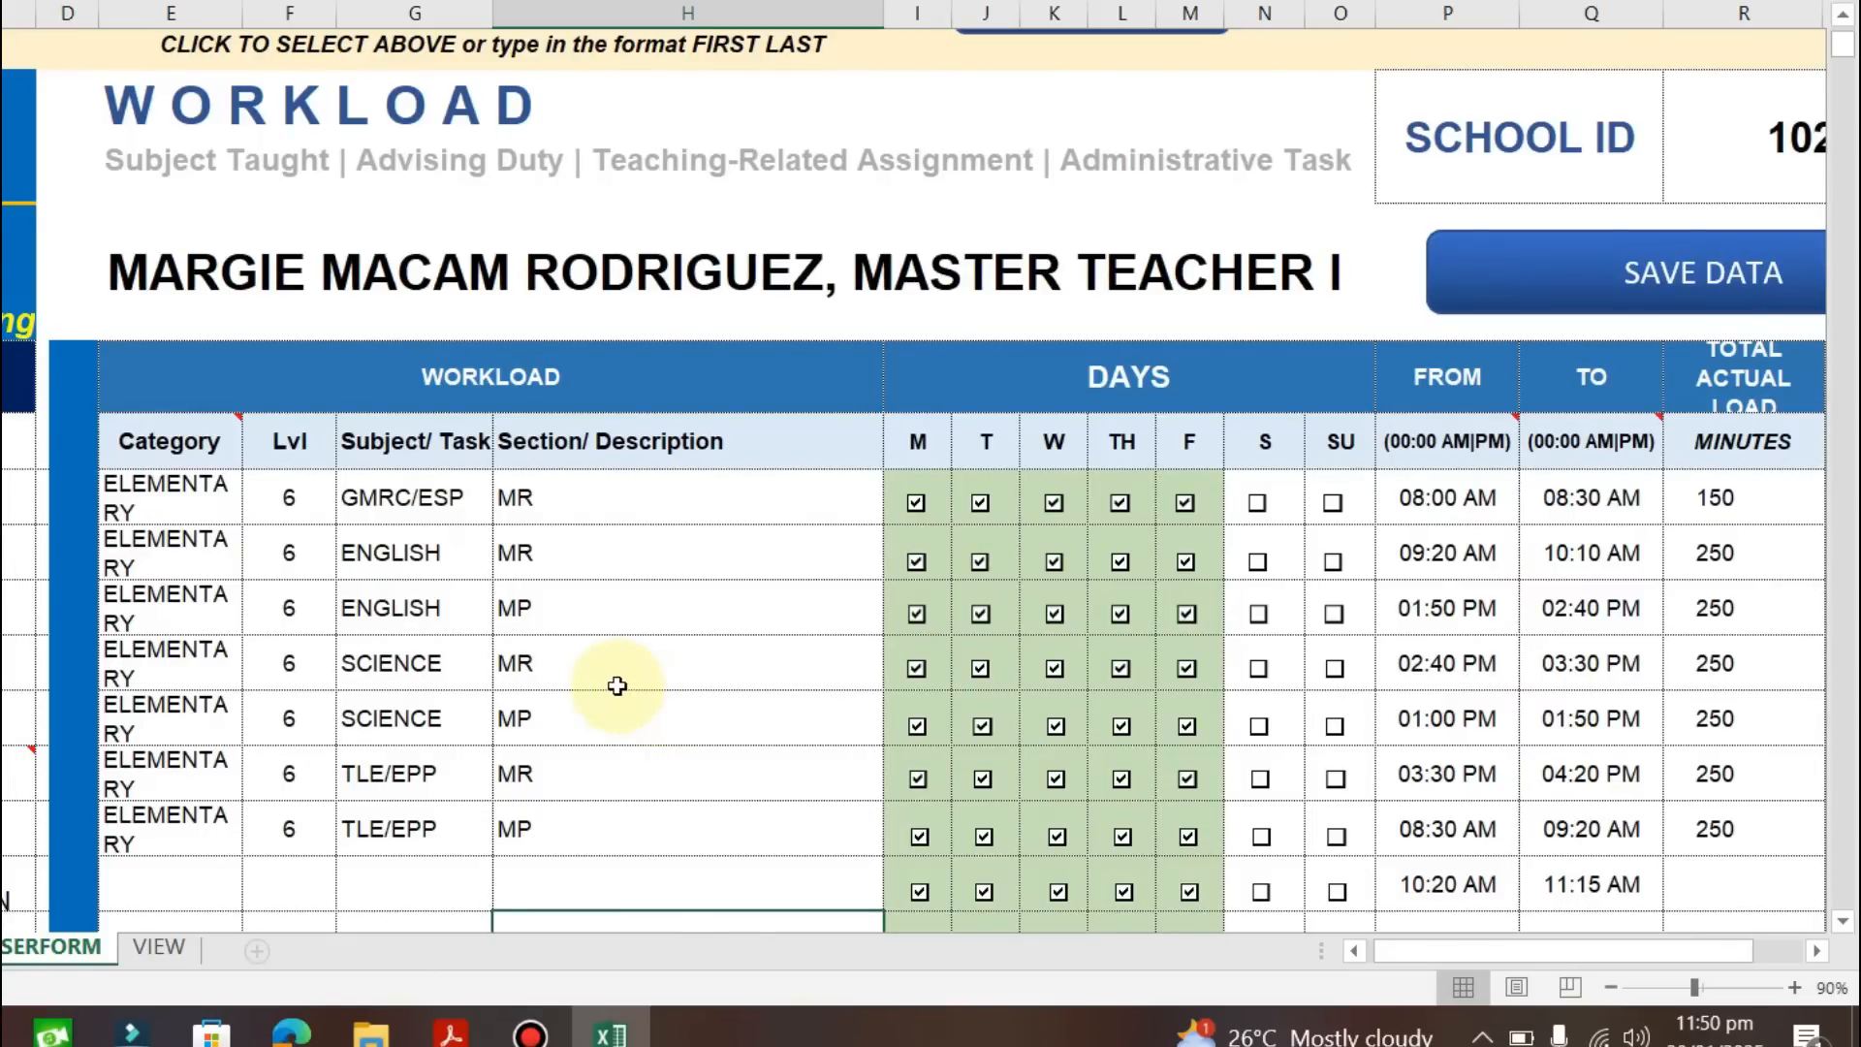
scroll(616, 686, down, 2)
scroll(436, 660, up, 2)
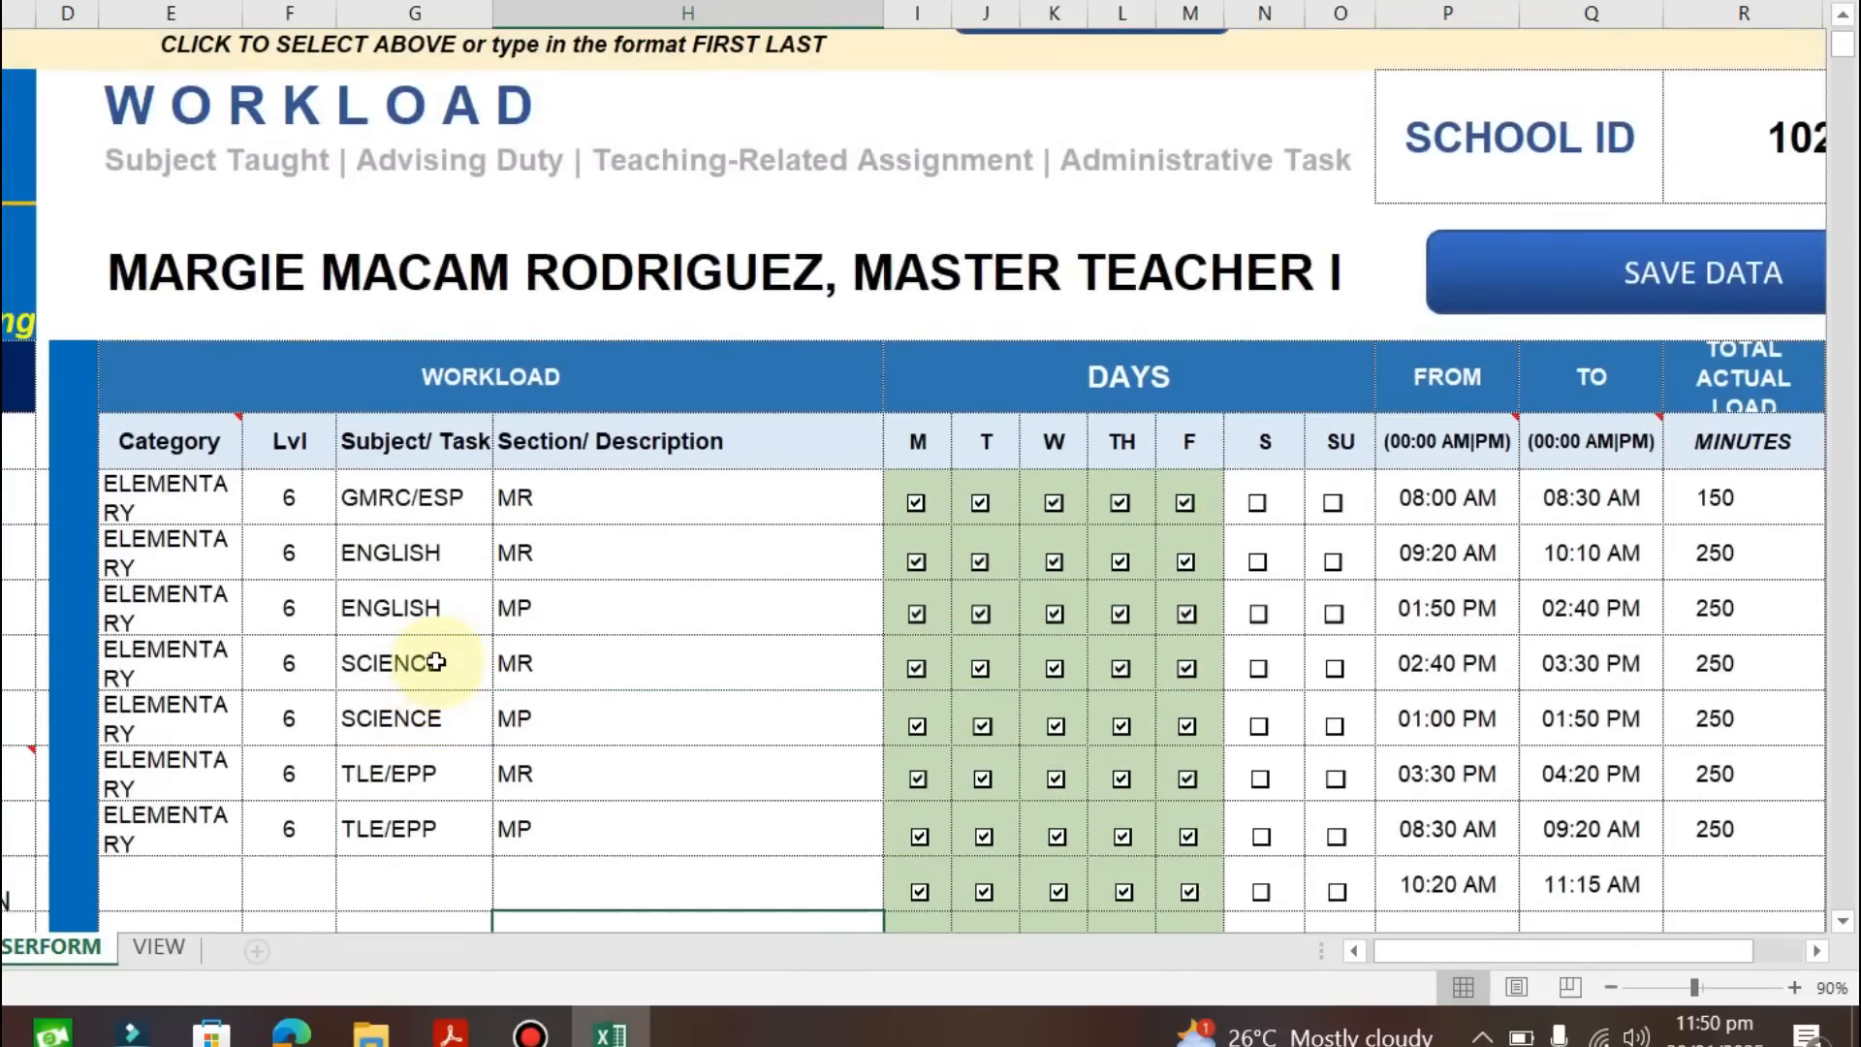
scroll(712, 704, down, 4)
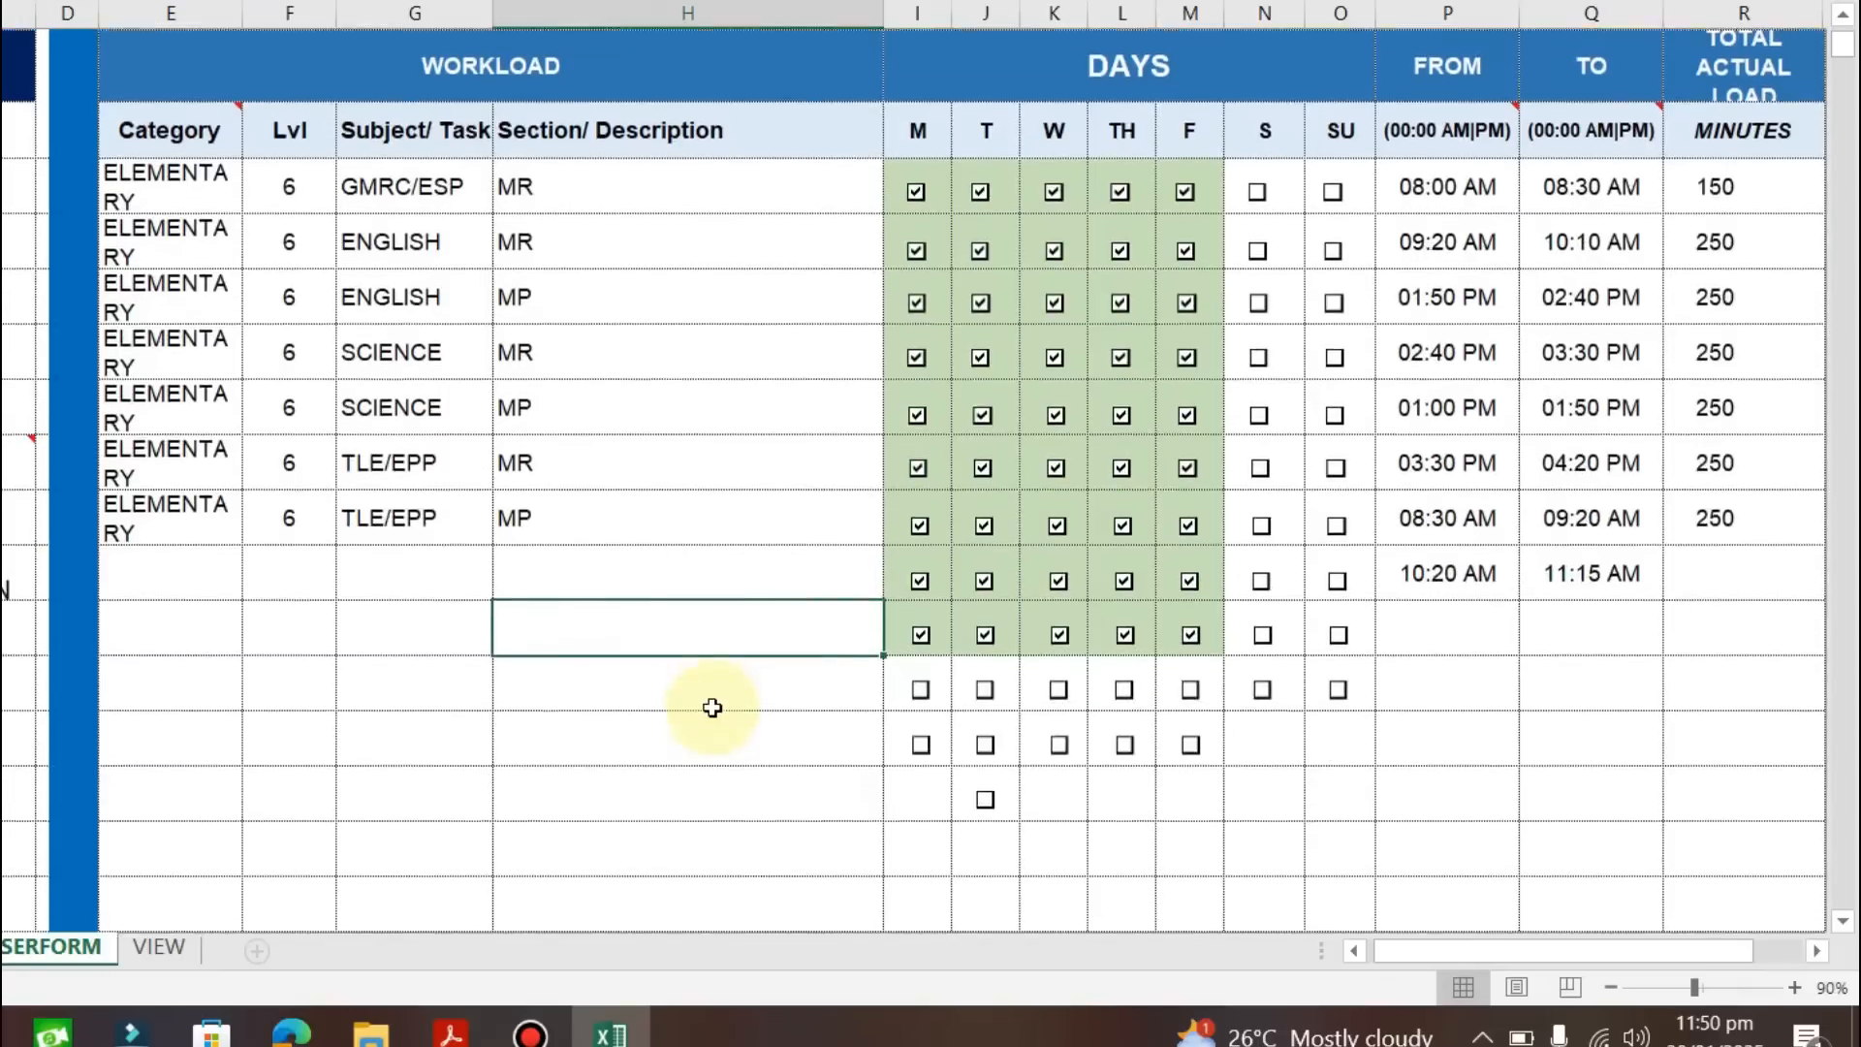
scroll(710, 707, up, 1)
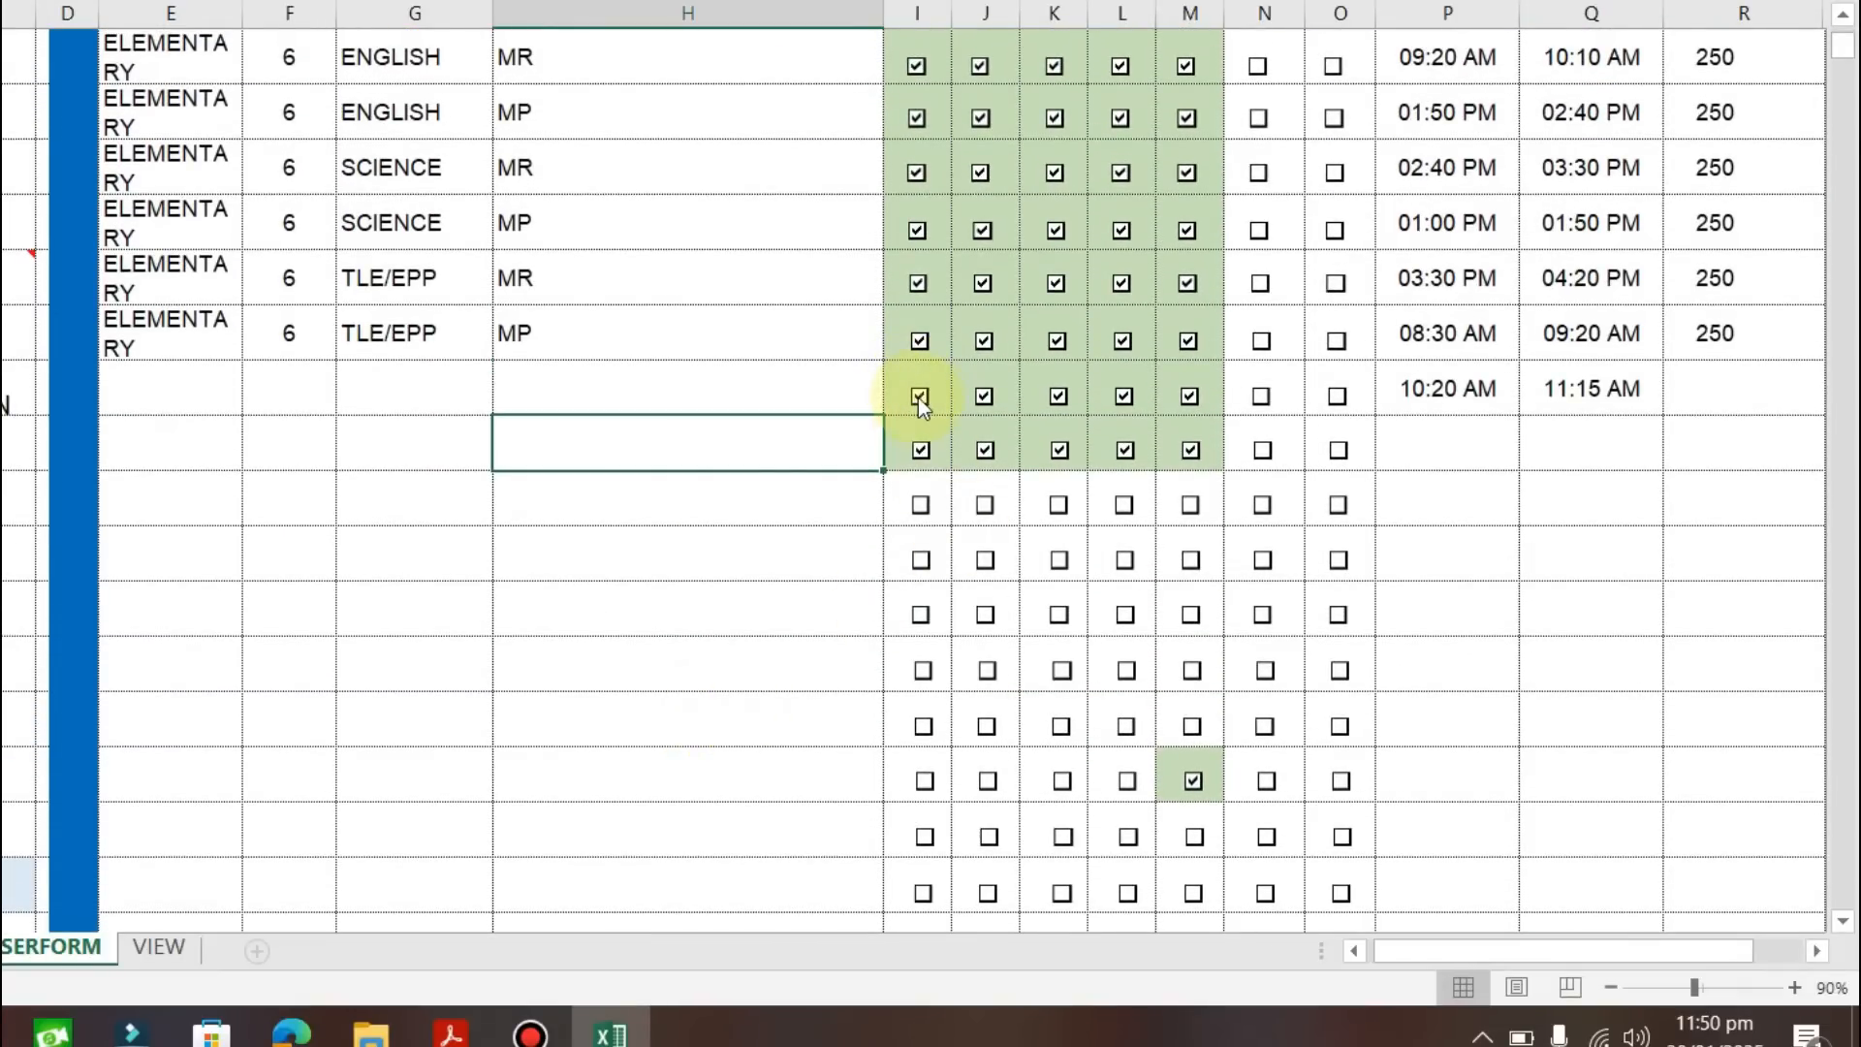
Untick Monday and Tuesday on the spare 10:20 AM rows and select the HOMEROOM GUIDANCE section cell.
click(915, 451)
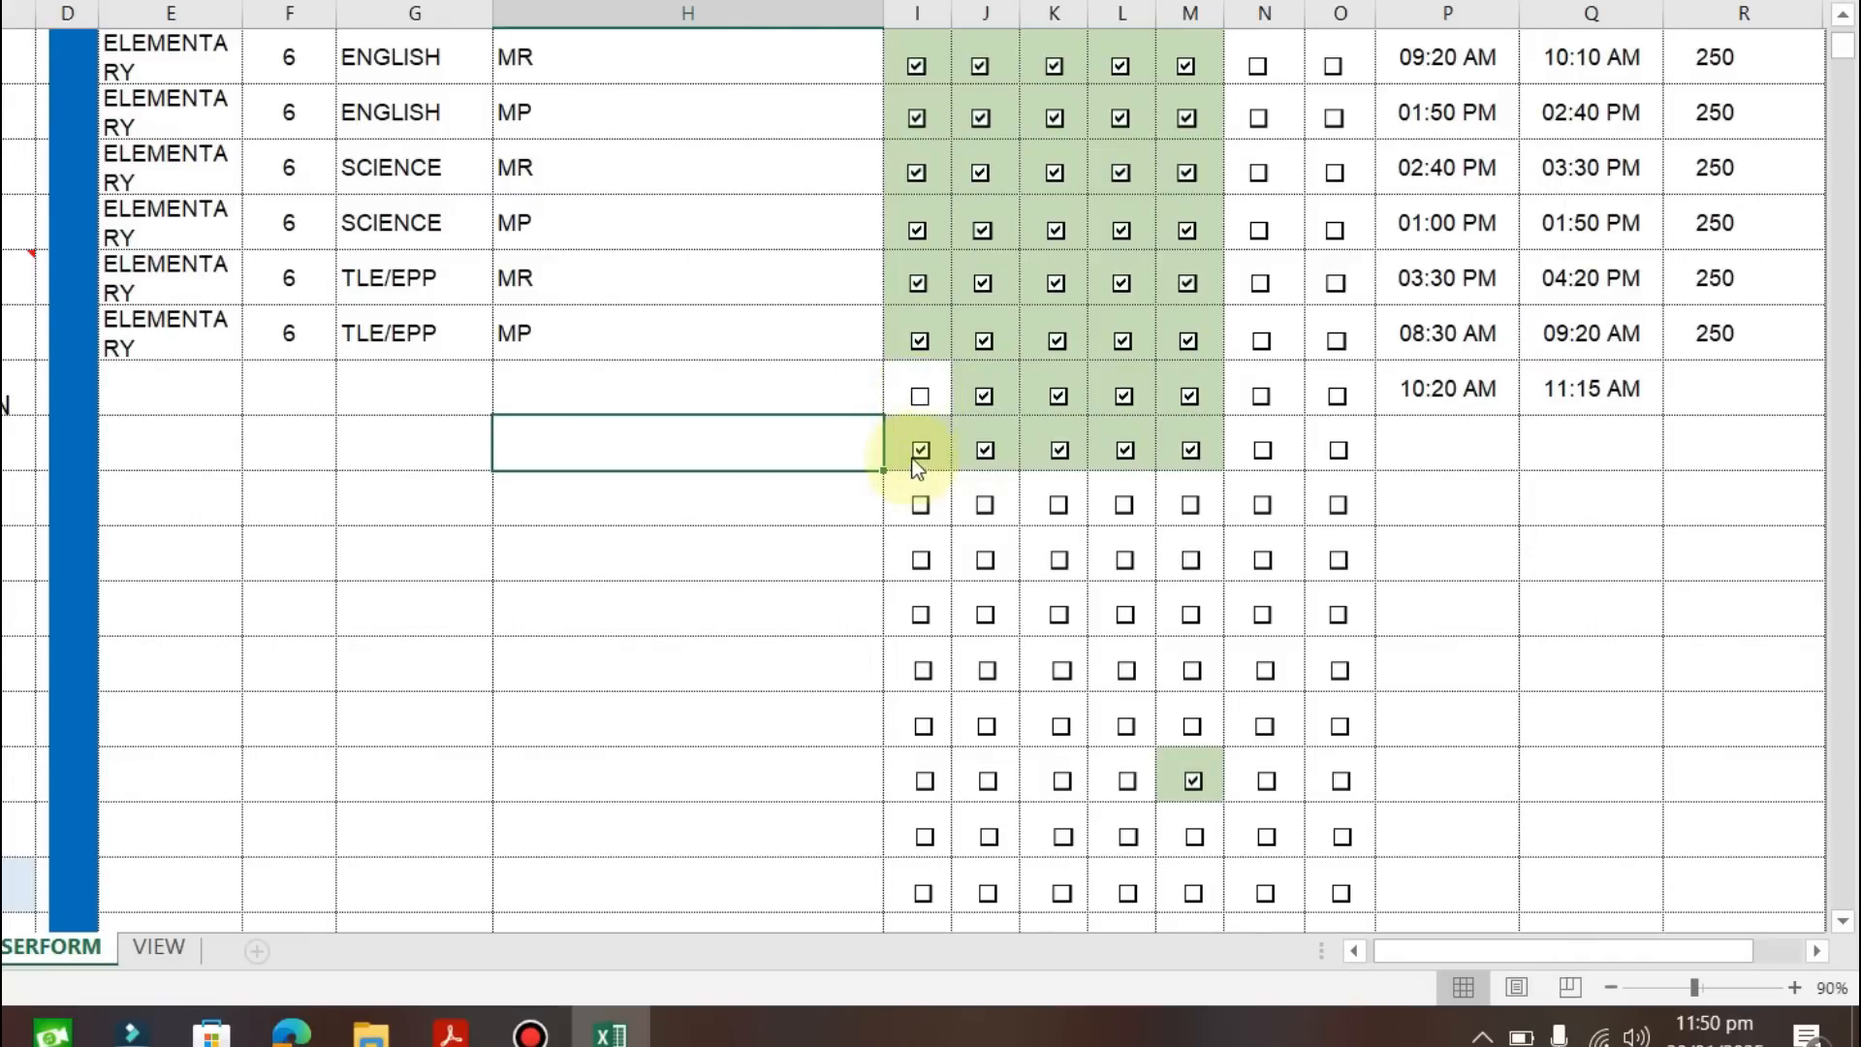
click(917, 452)
click(989, 451)
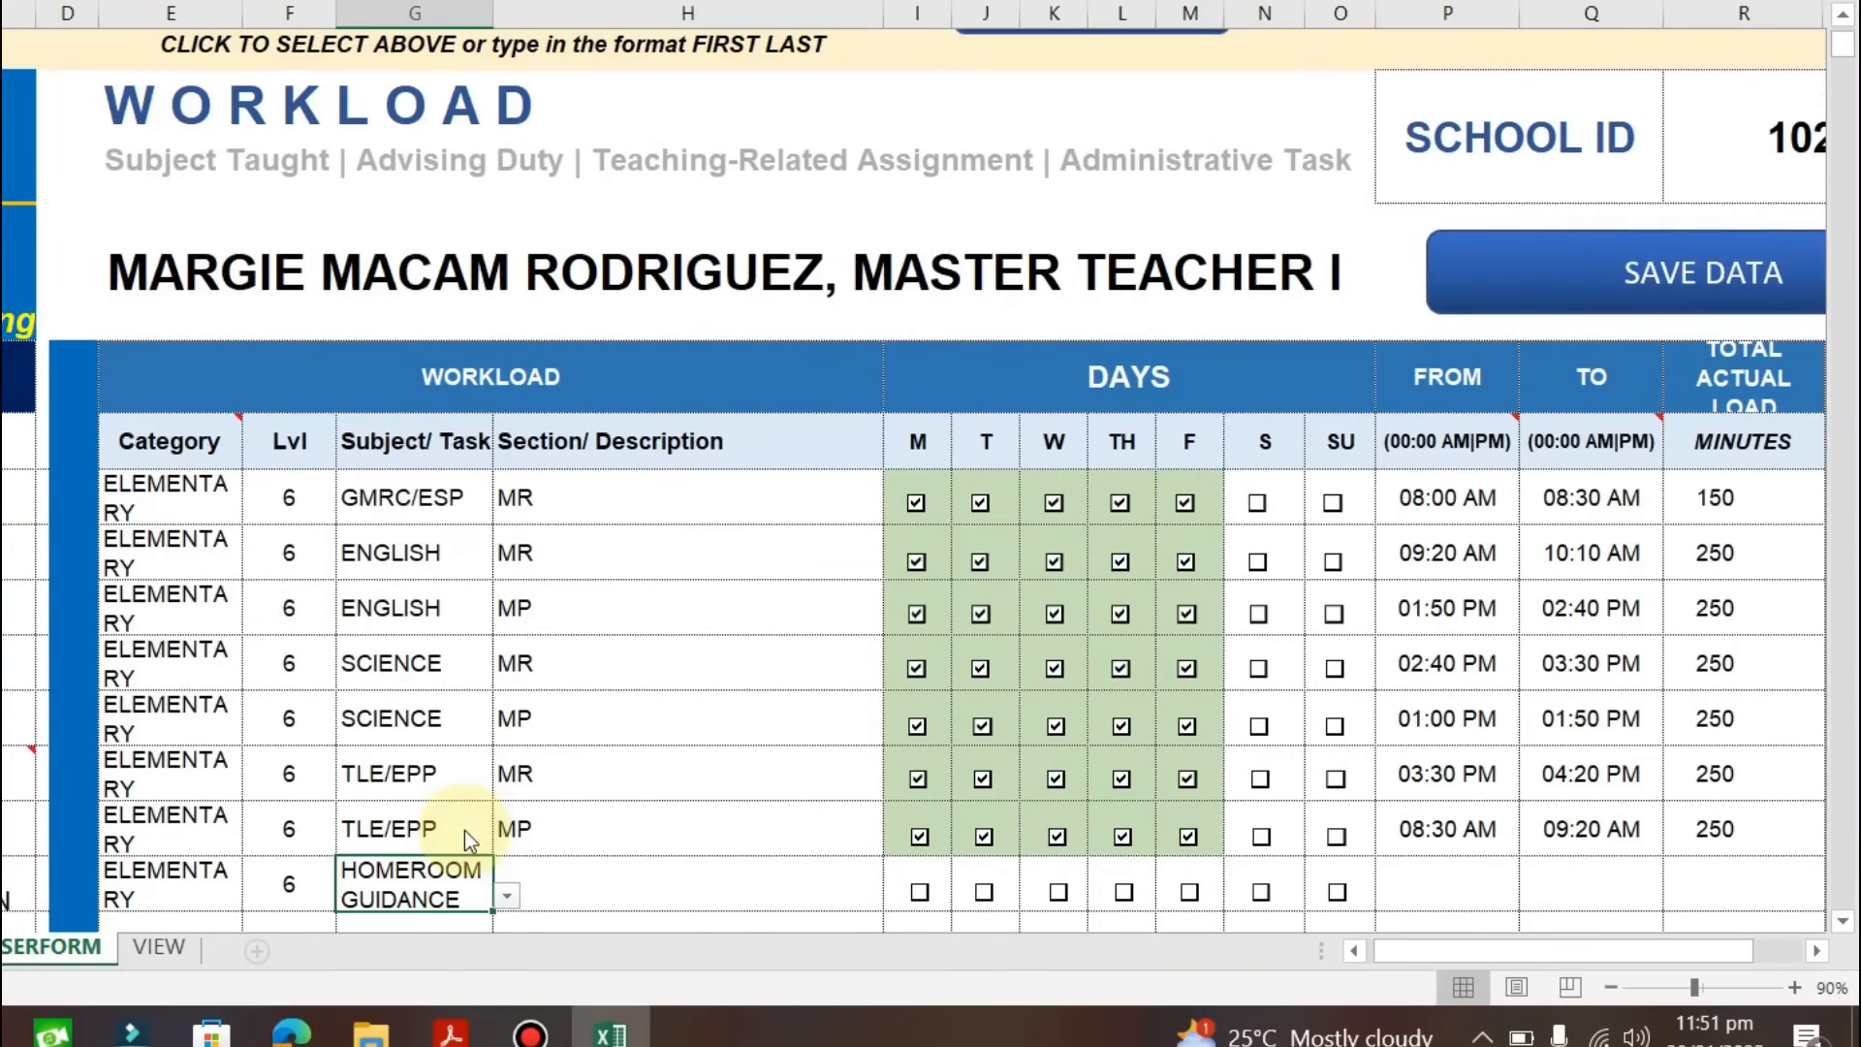
click(650, 890)
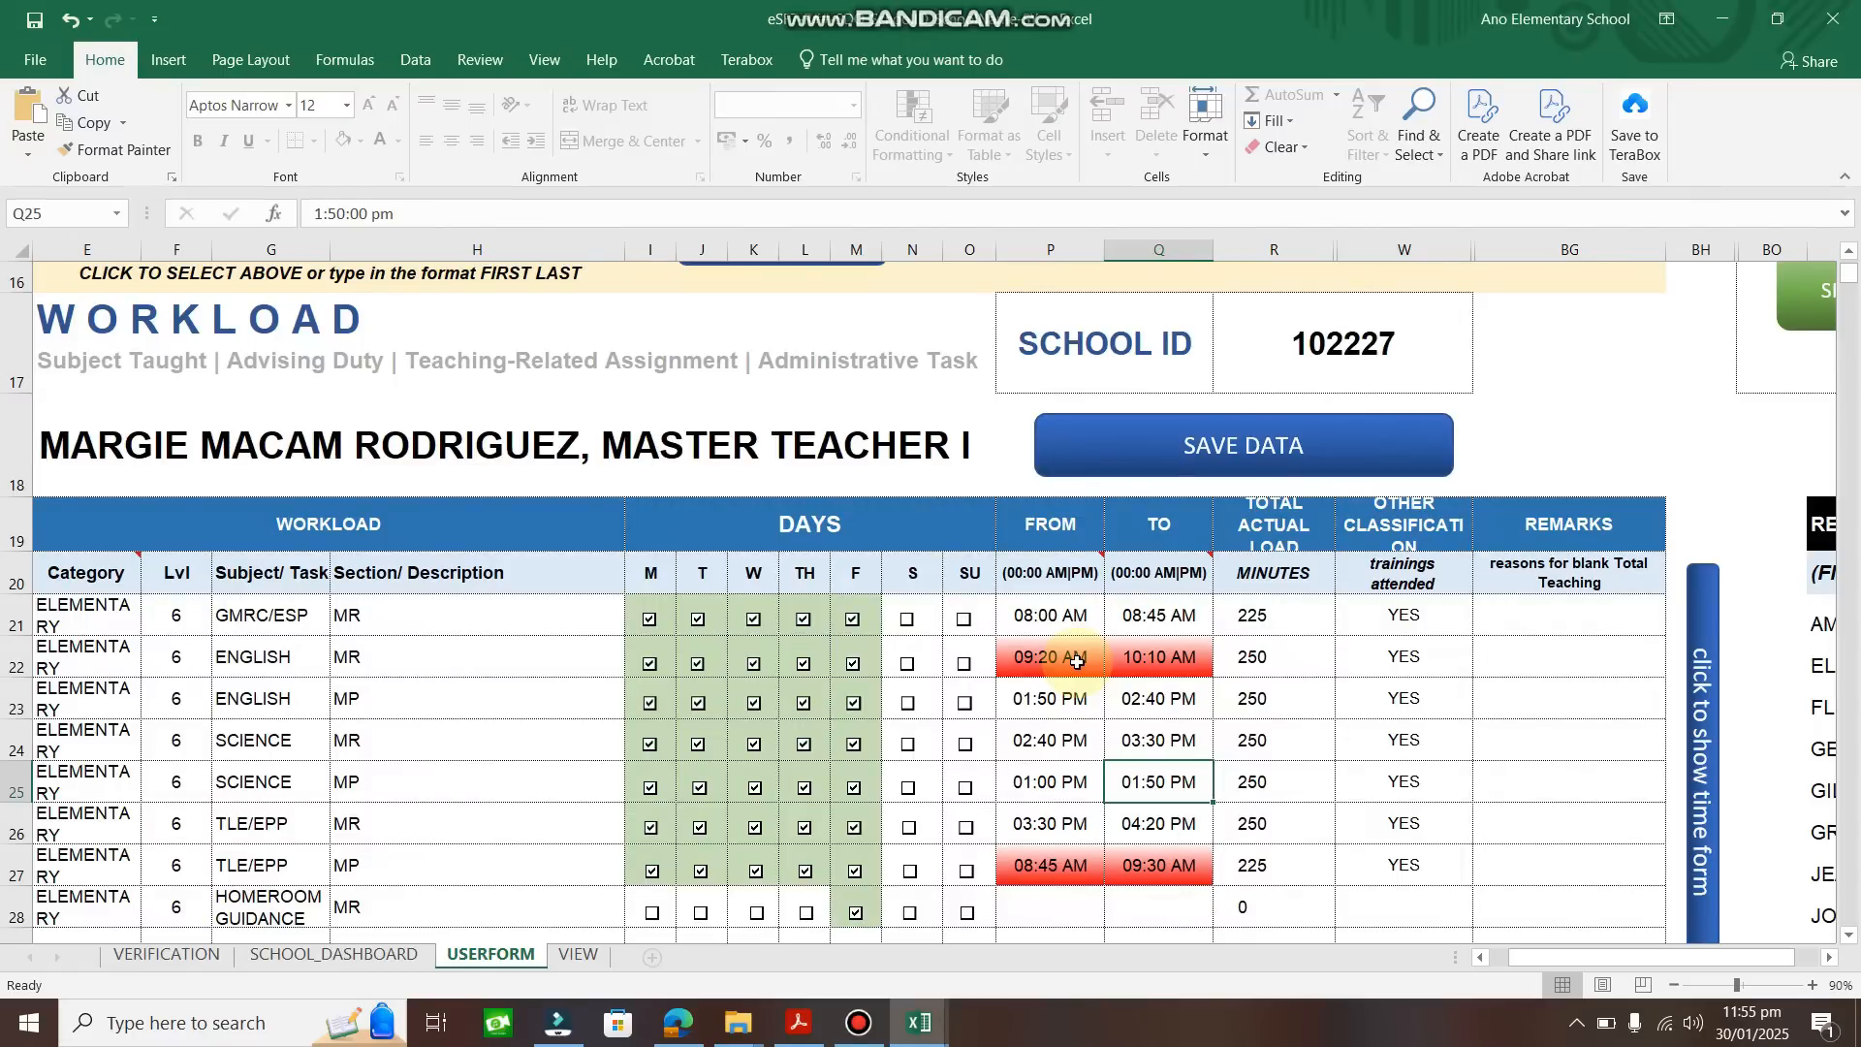
click(918, 1022)
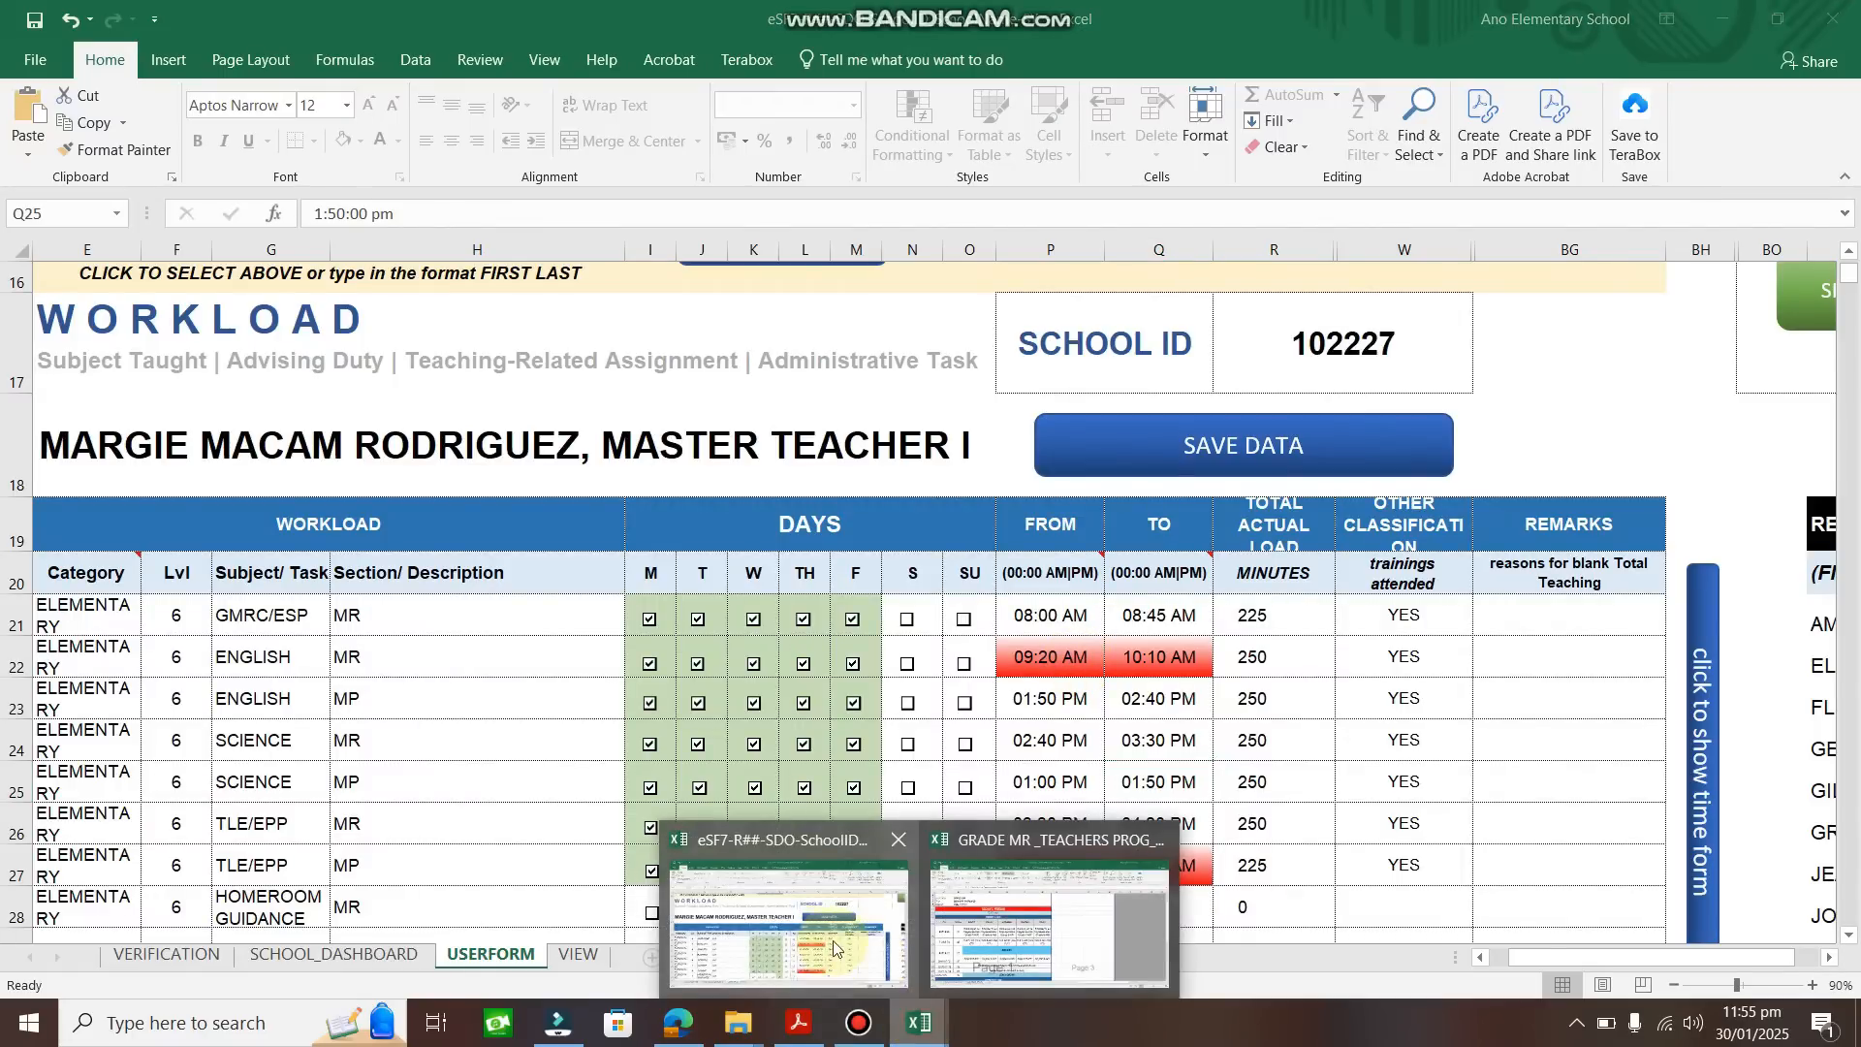
click(965, 887)
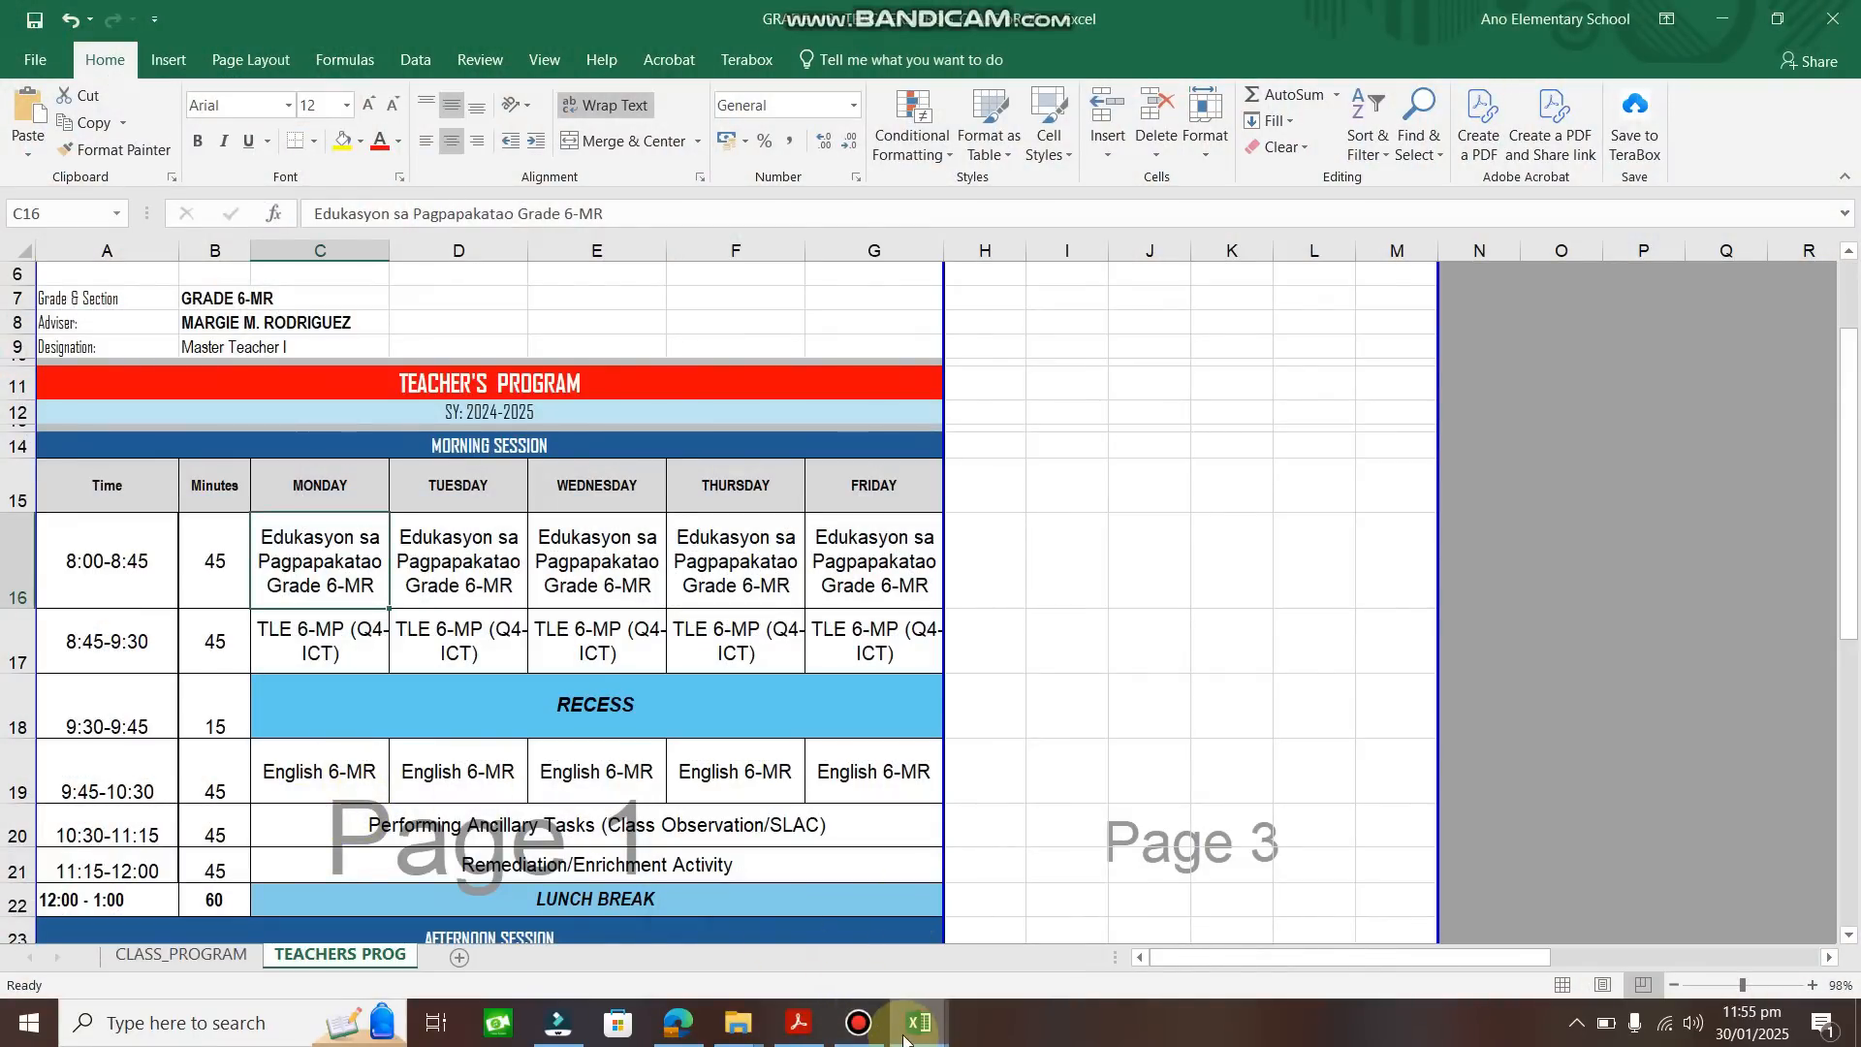
mouse_move(904, 1039)
click(805, 960)
click(1053, 659)
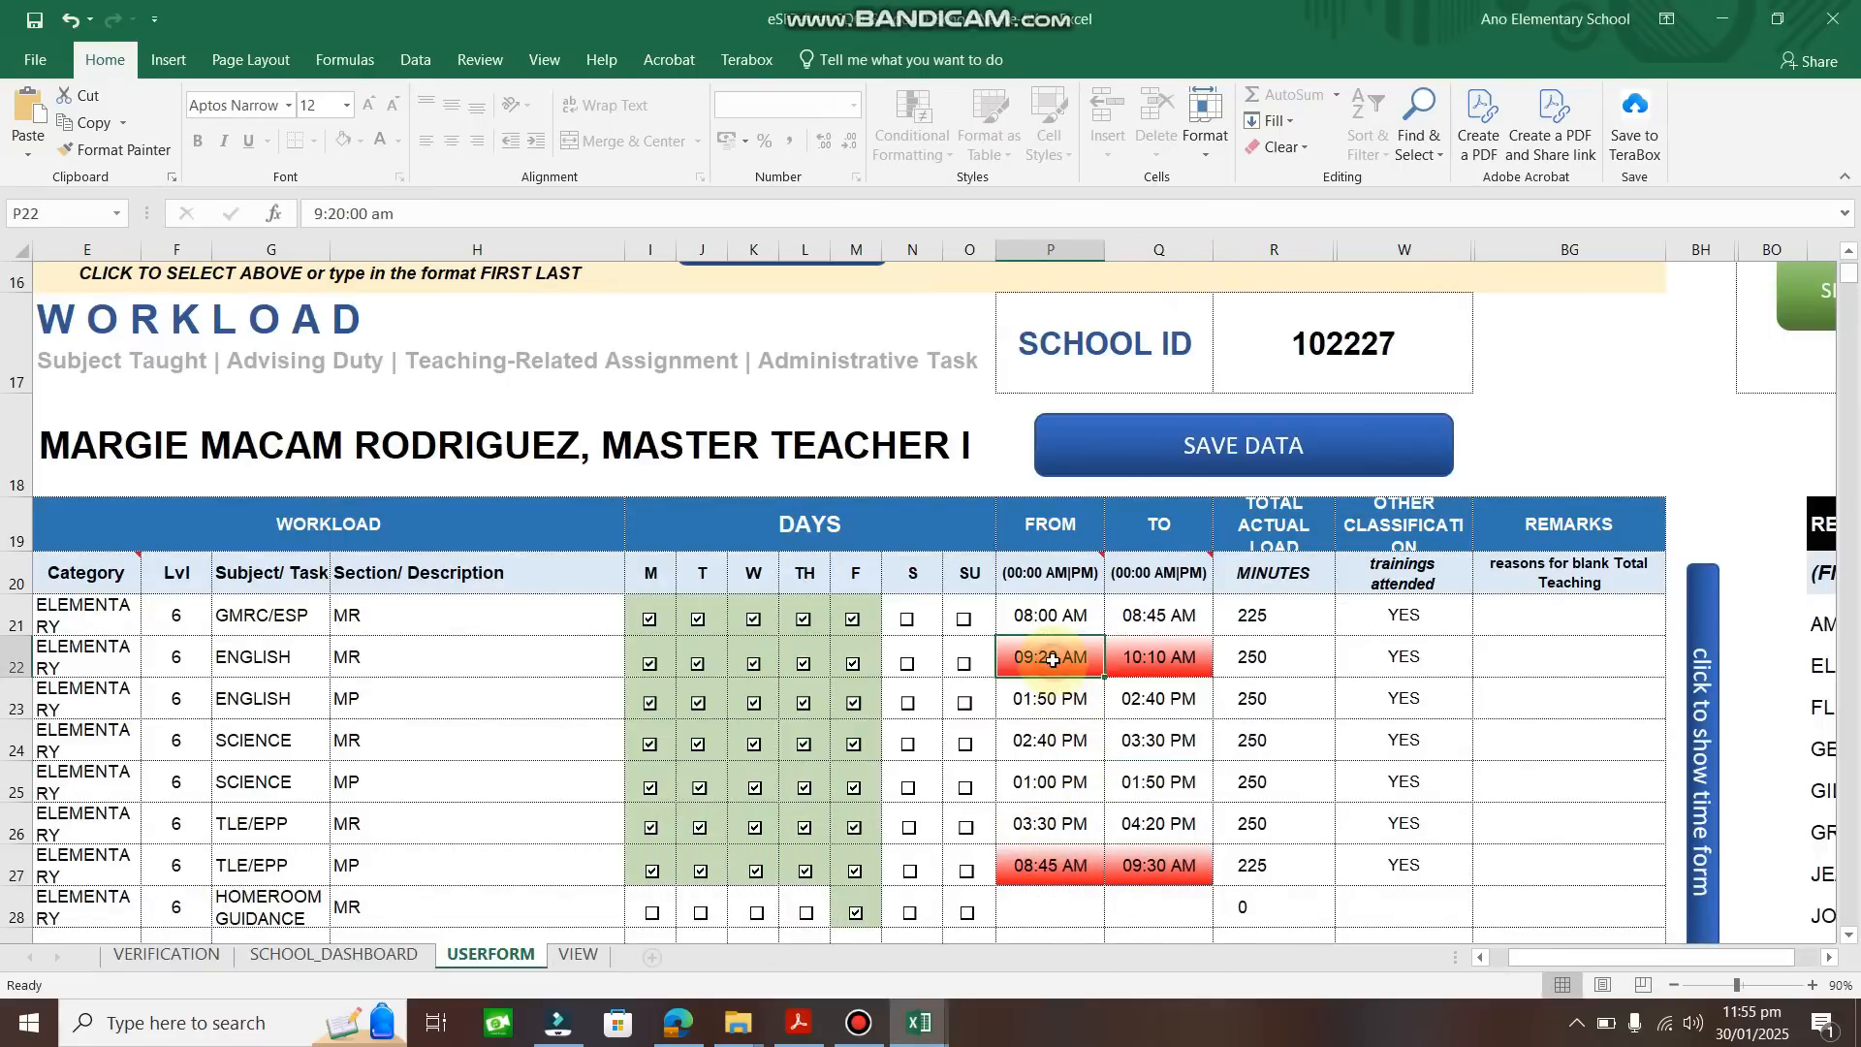
Change the ENGLISH MR times in P22 and Q22 to 09:45 AM–10:30 AM.
click(344, 212)
key(BackSpace)
key(BackSpace)
text(45)
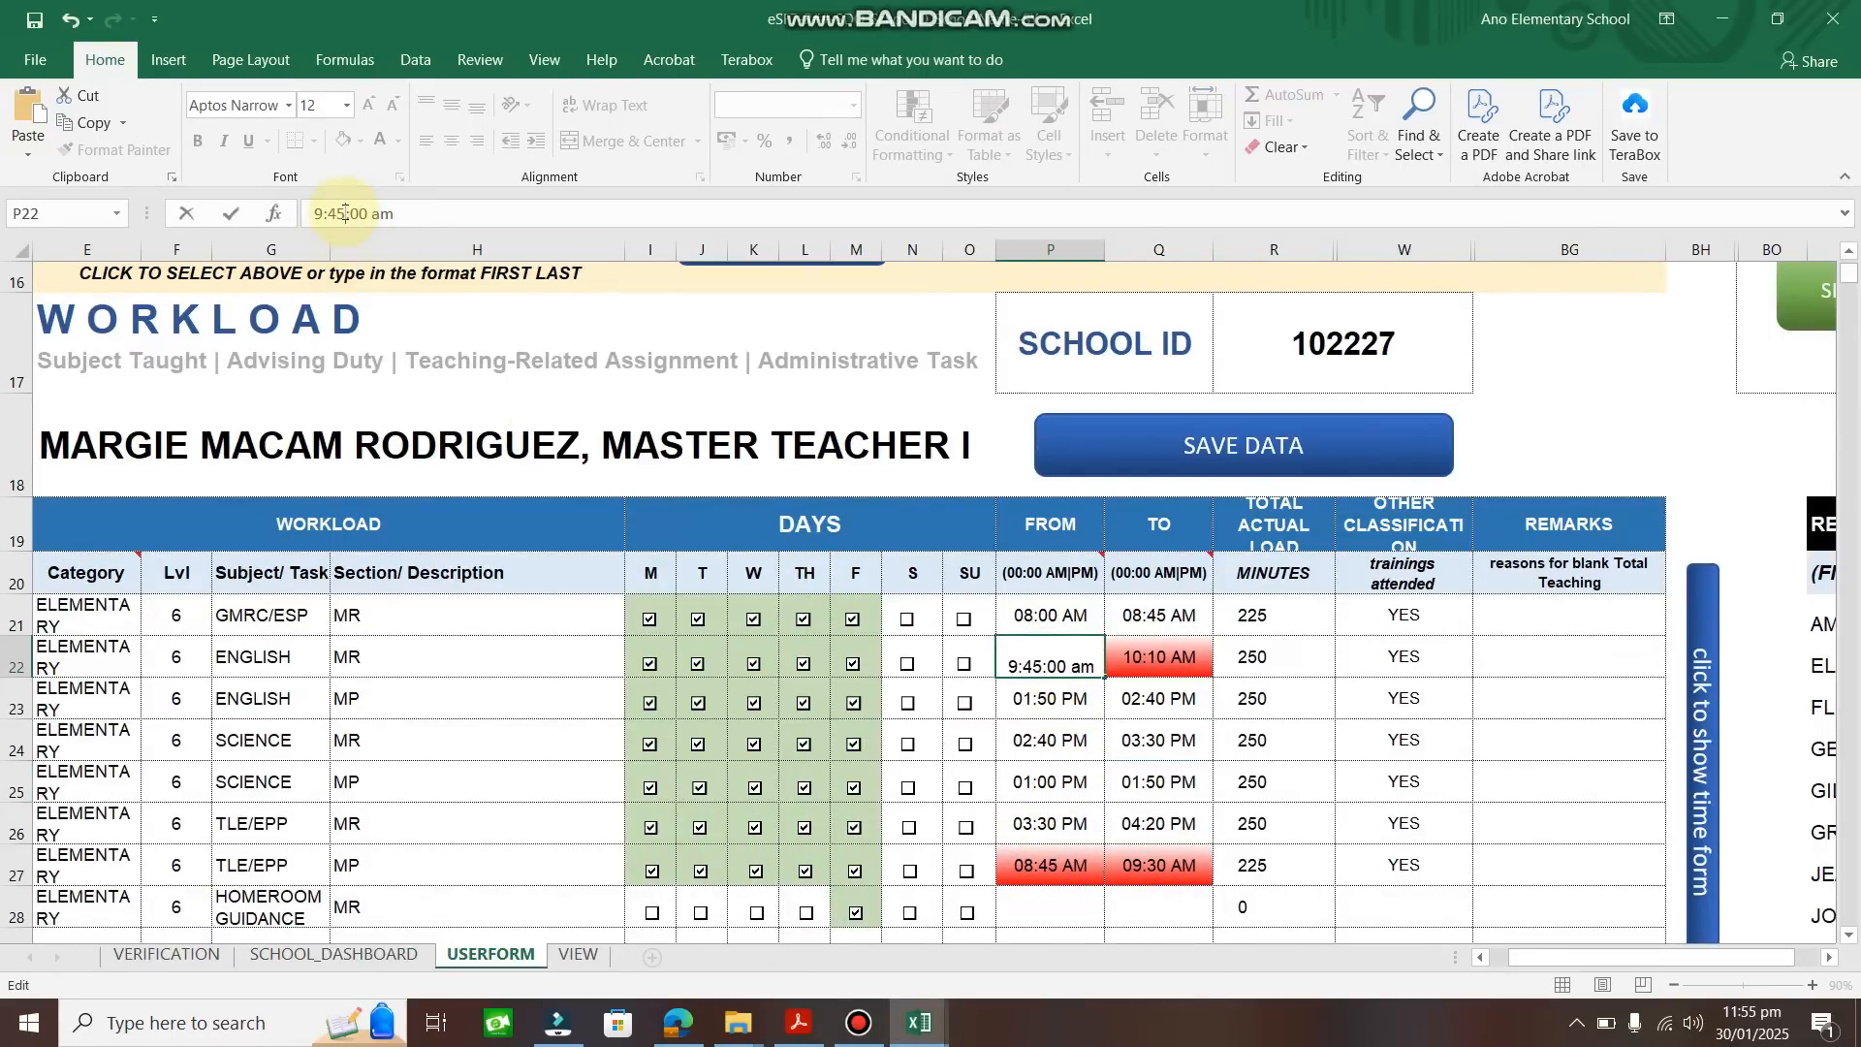
click(1158, 656)
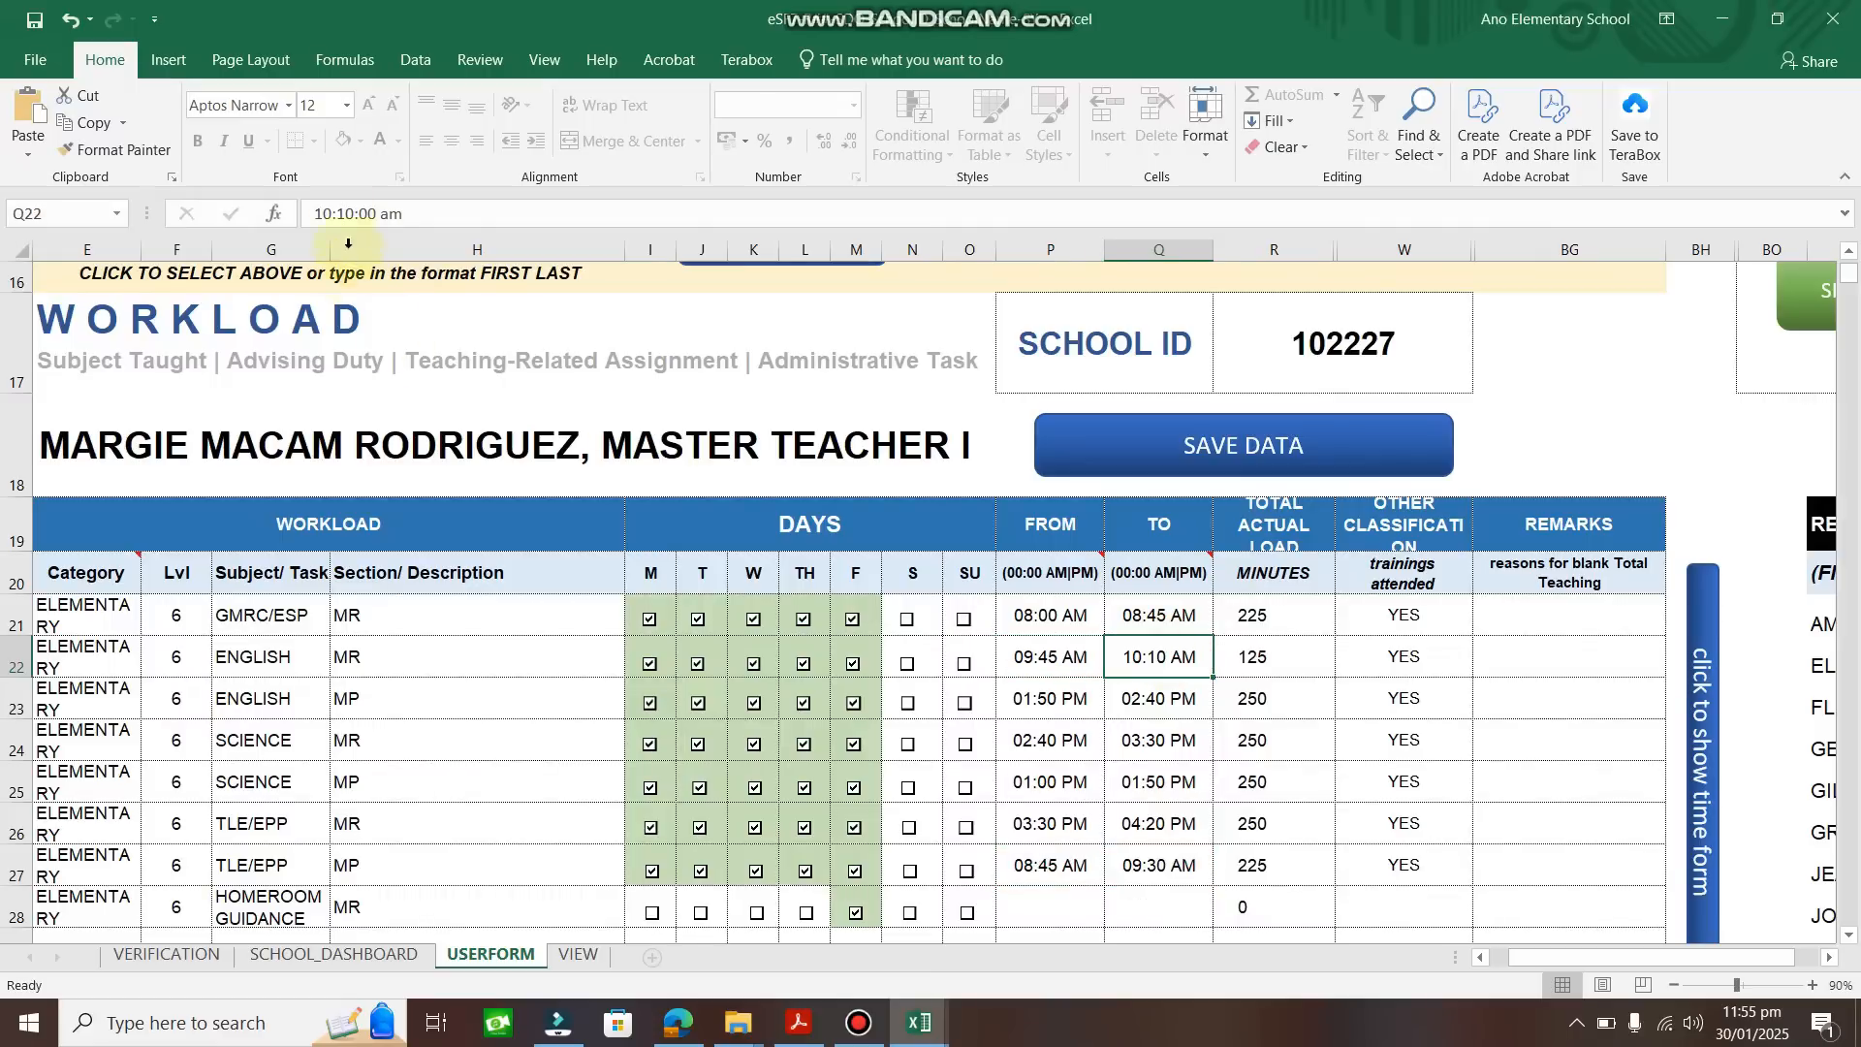
click(354, 213)
key(BackSpace)
key(BackSpace)
text(30)
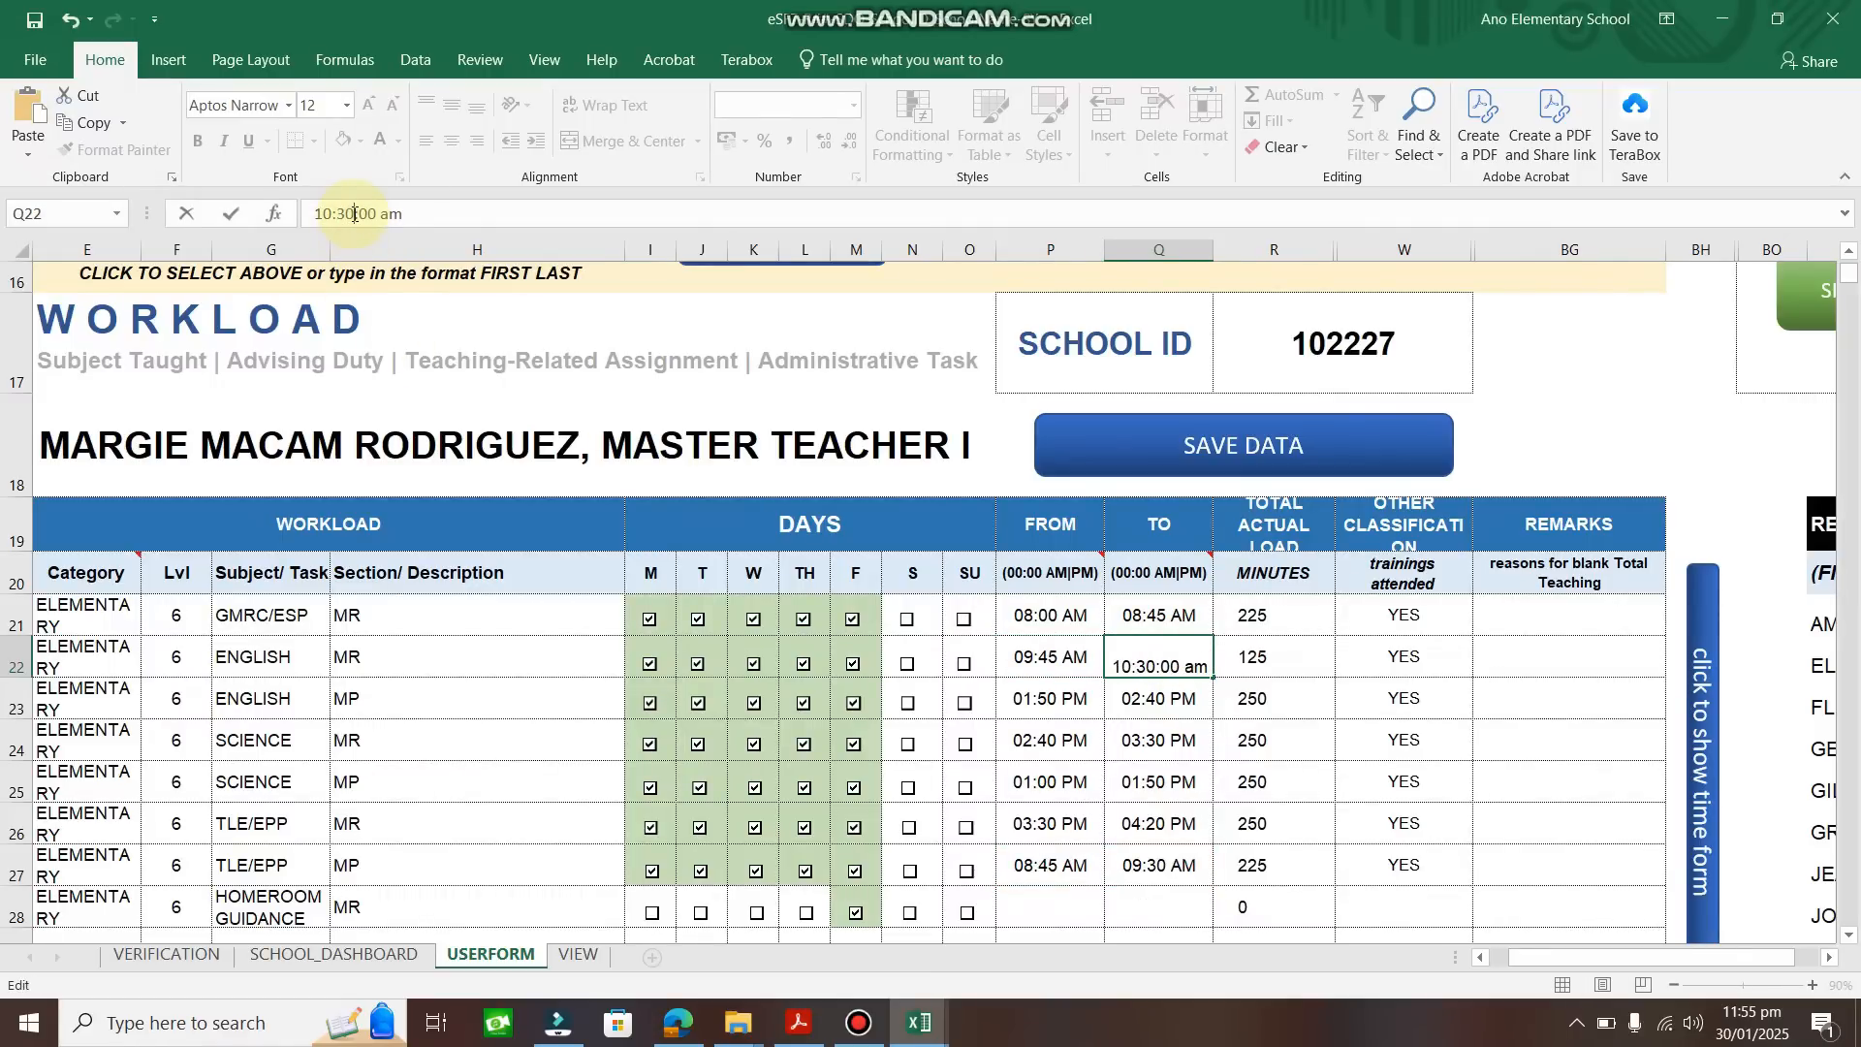
key(Return)
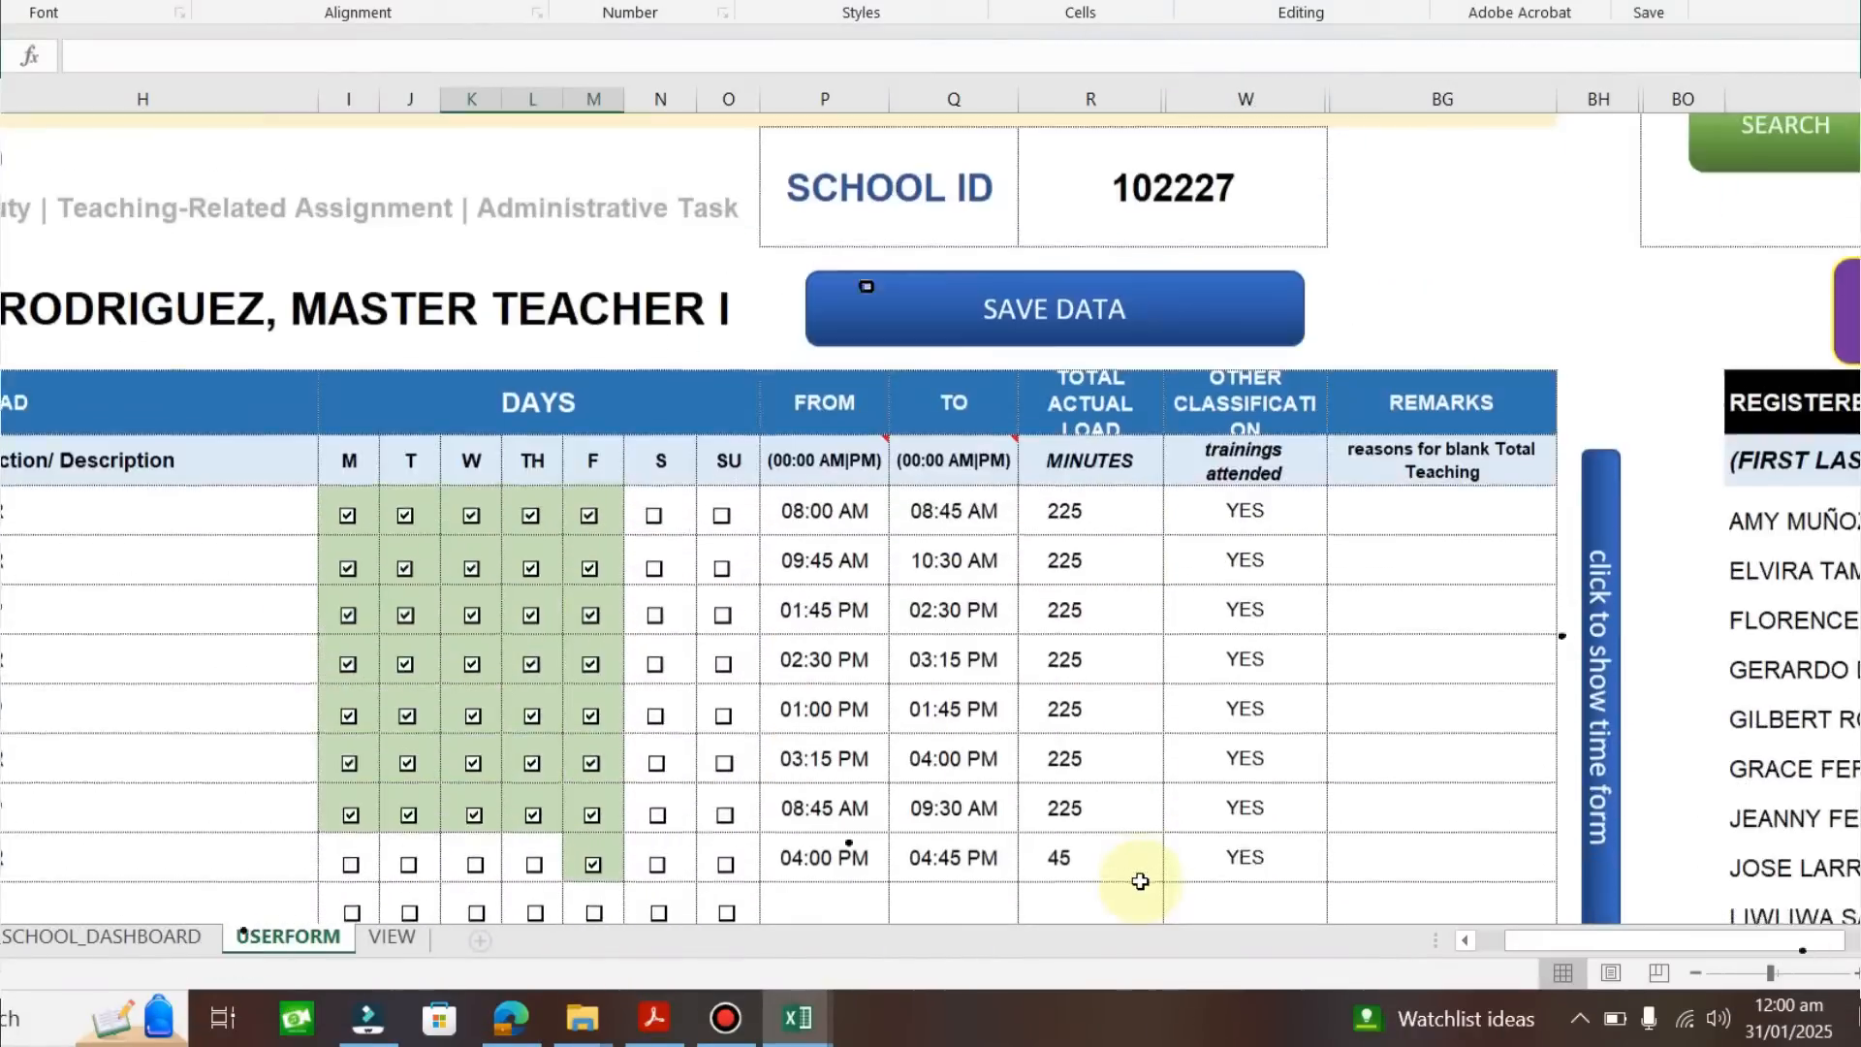
Scroll left to columns D–H and down to the TOTAL row showing 1620 minutes.
scroll(1140, 880, up, 1)
scroll(1141, 882, down, 3)
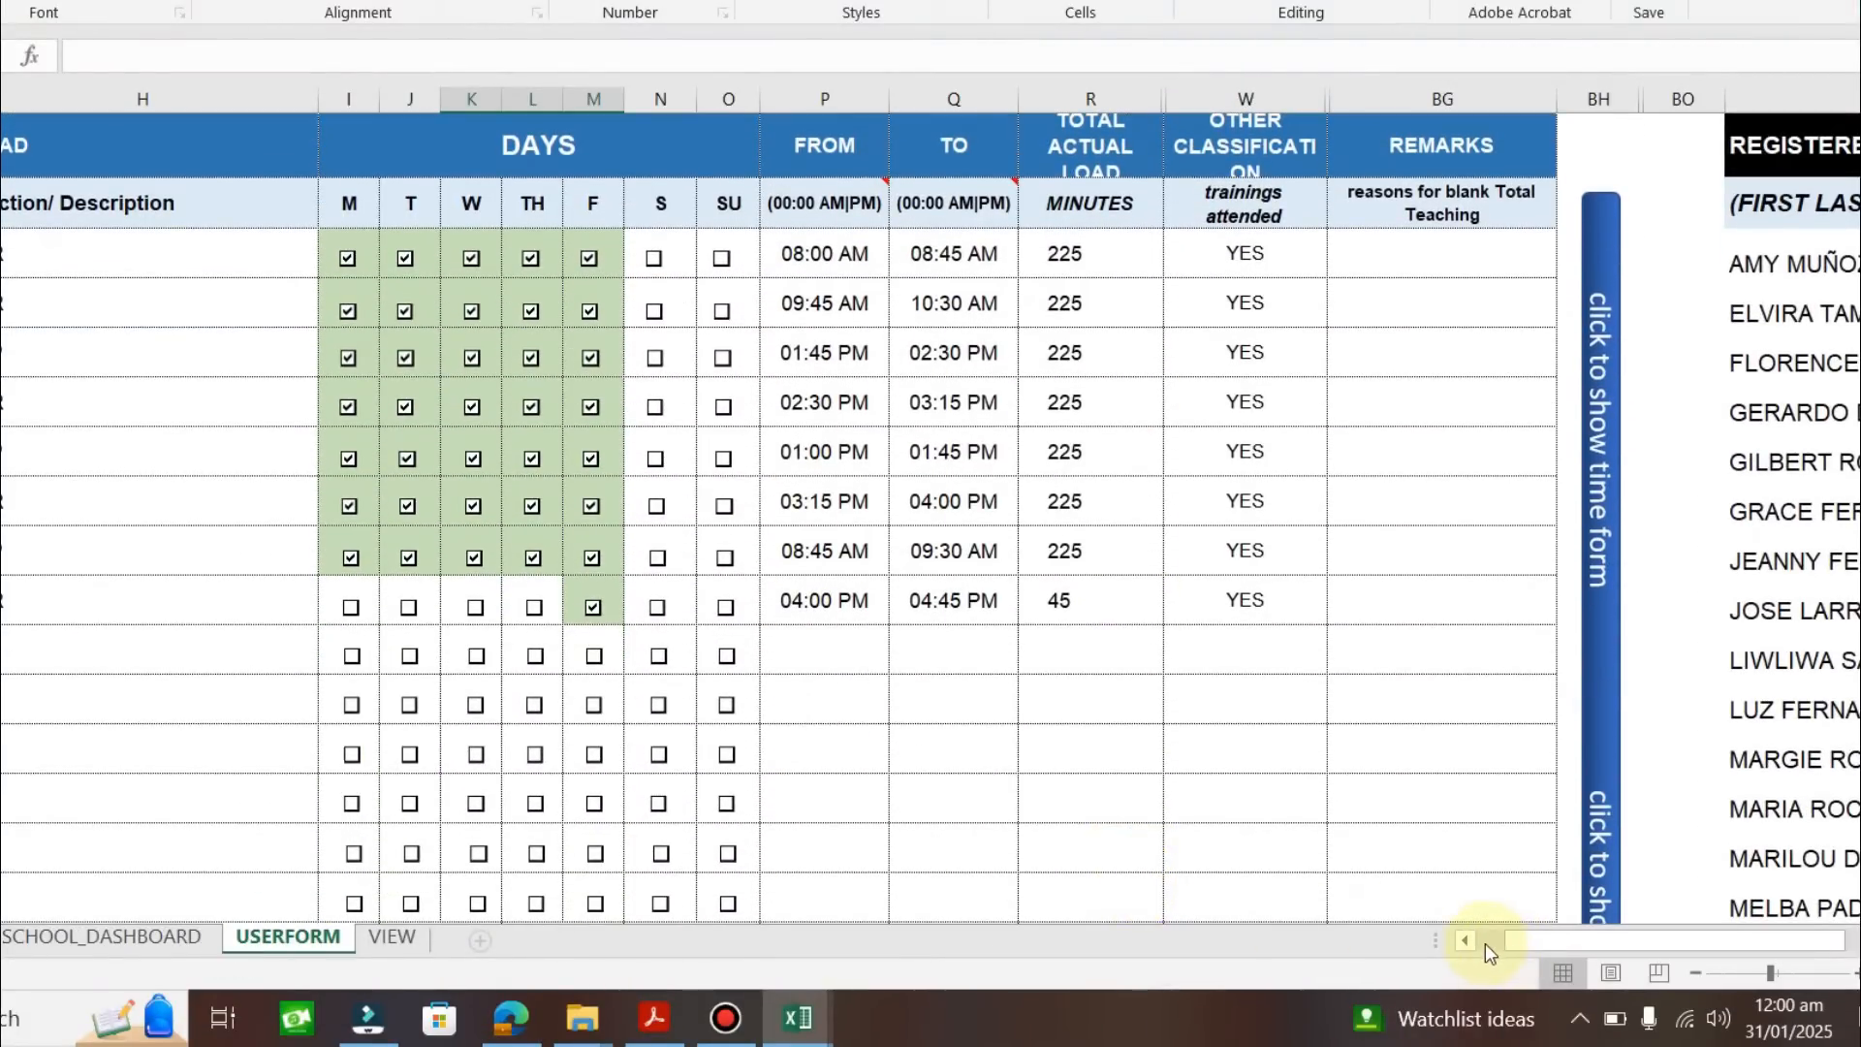
click(1464, 940)
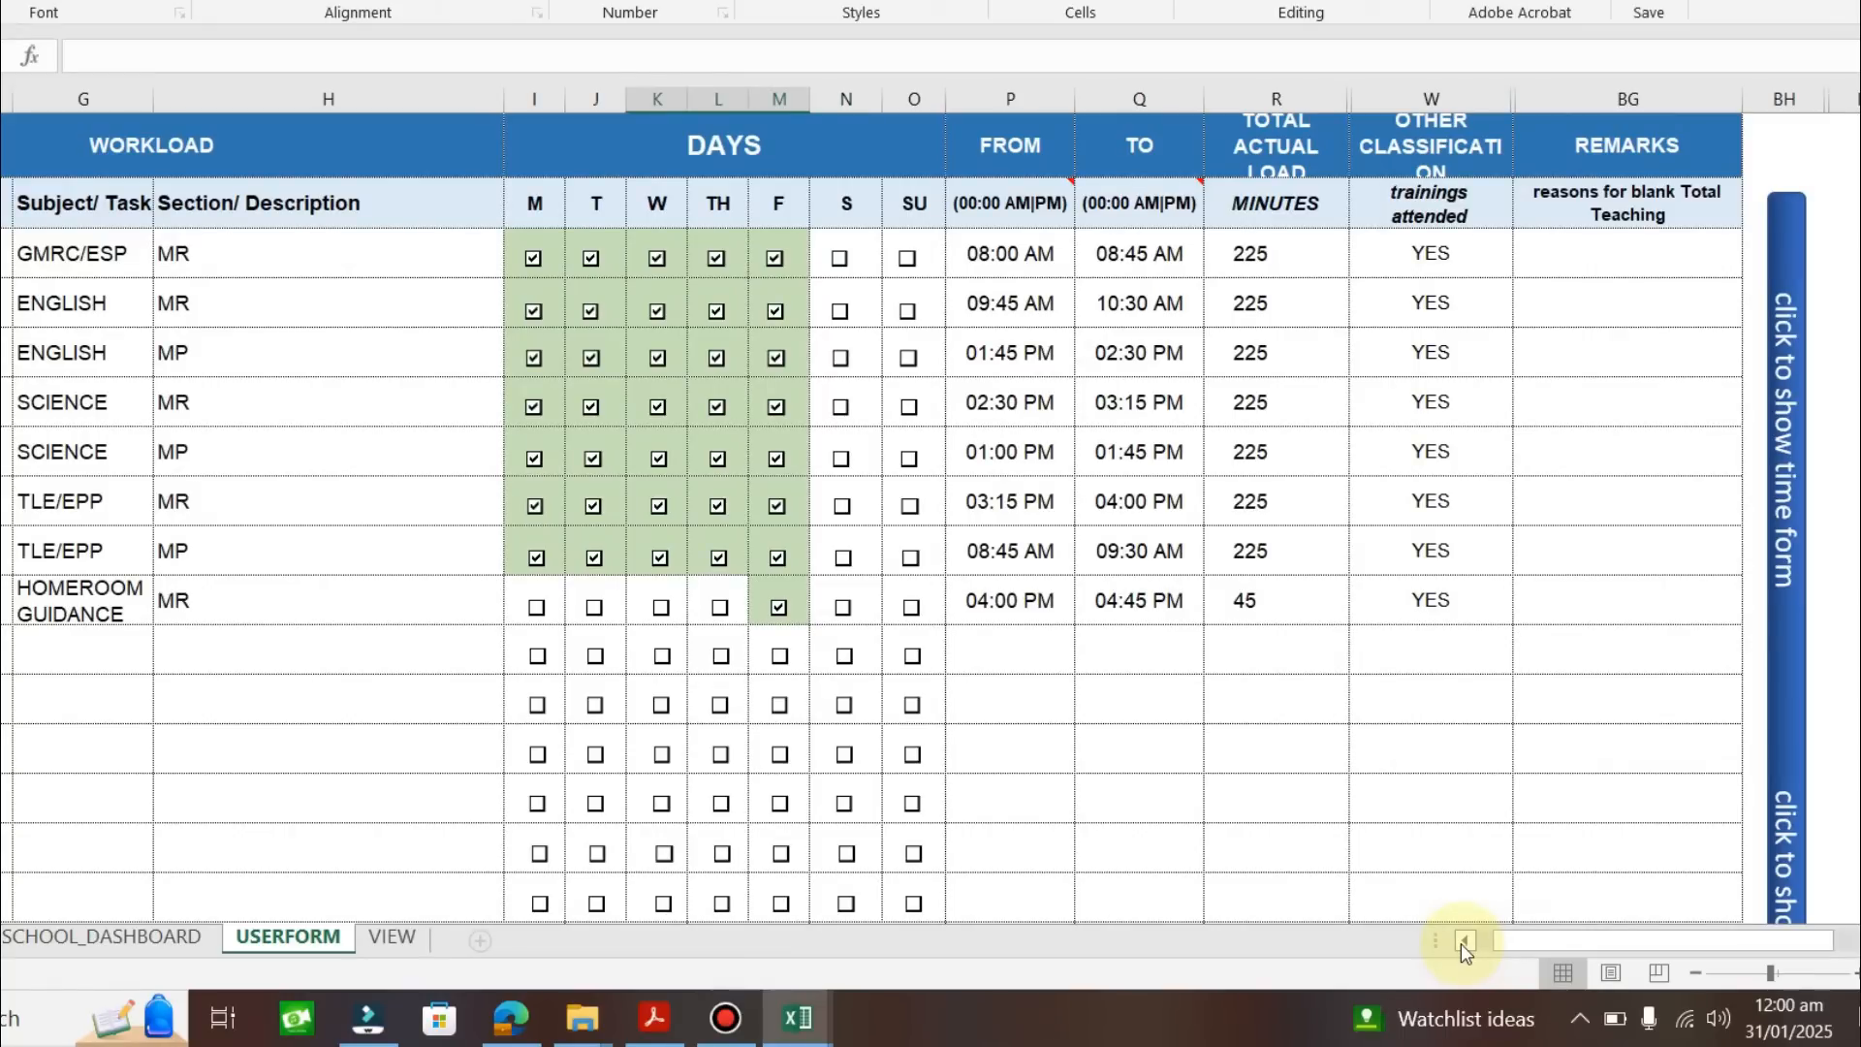
click(1465, 940)
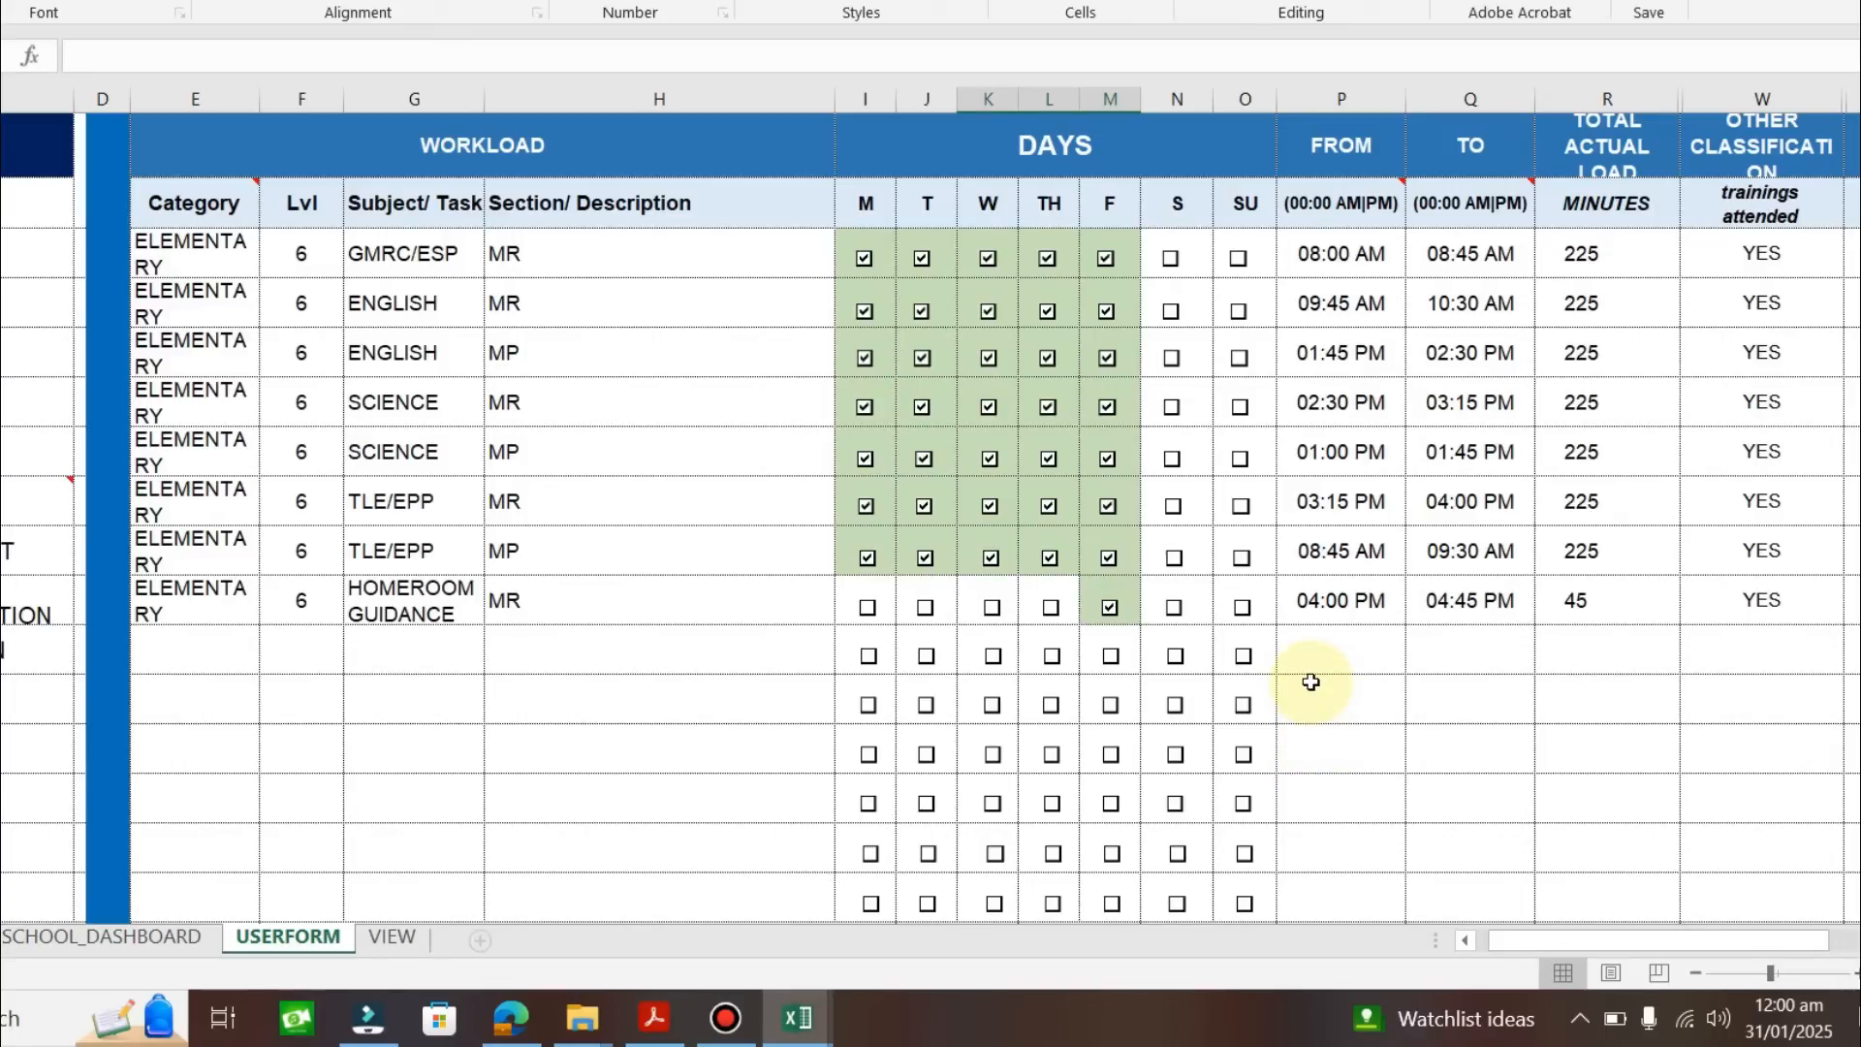
drag(1584, 938, 1588, 936)
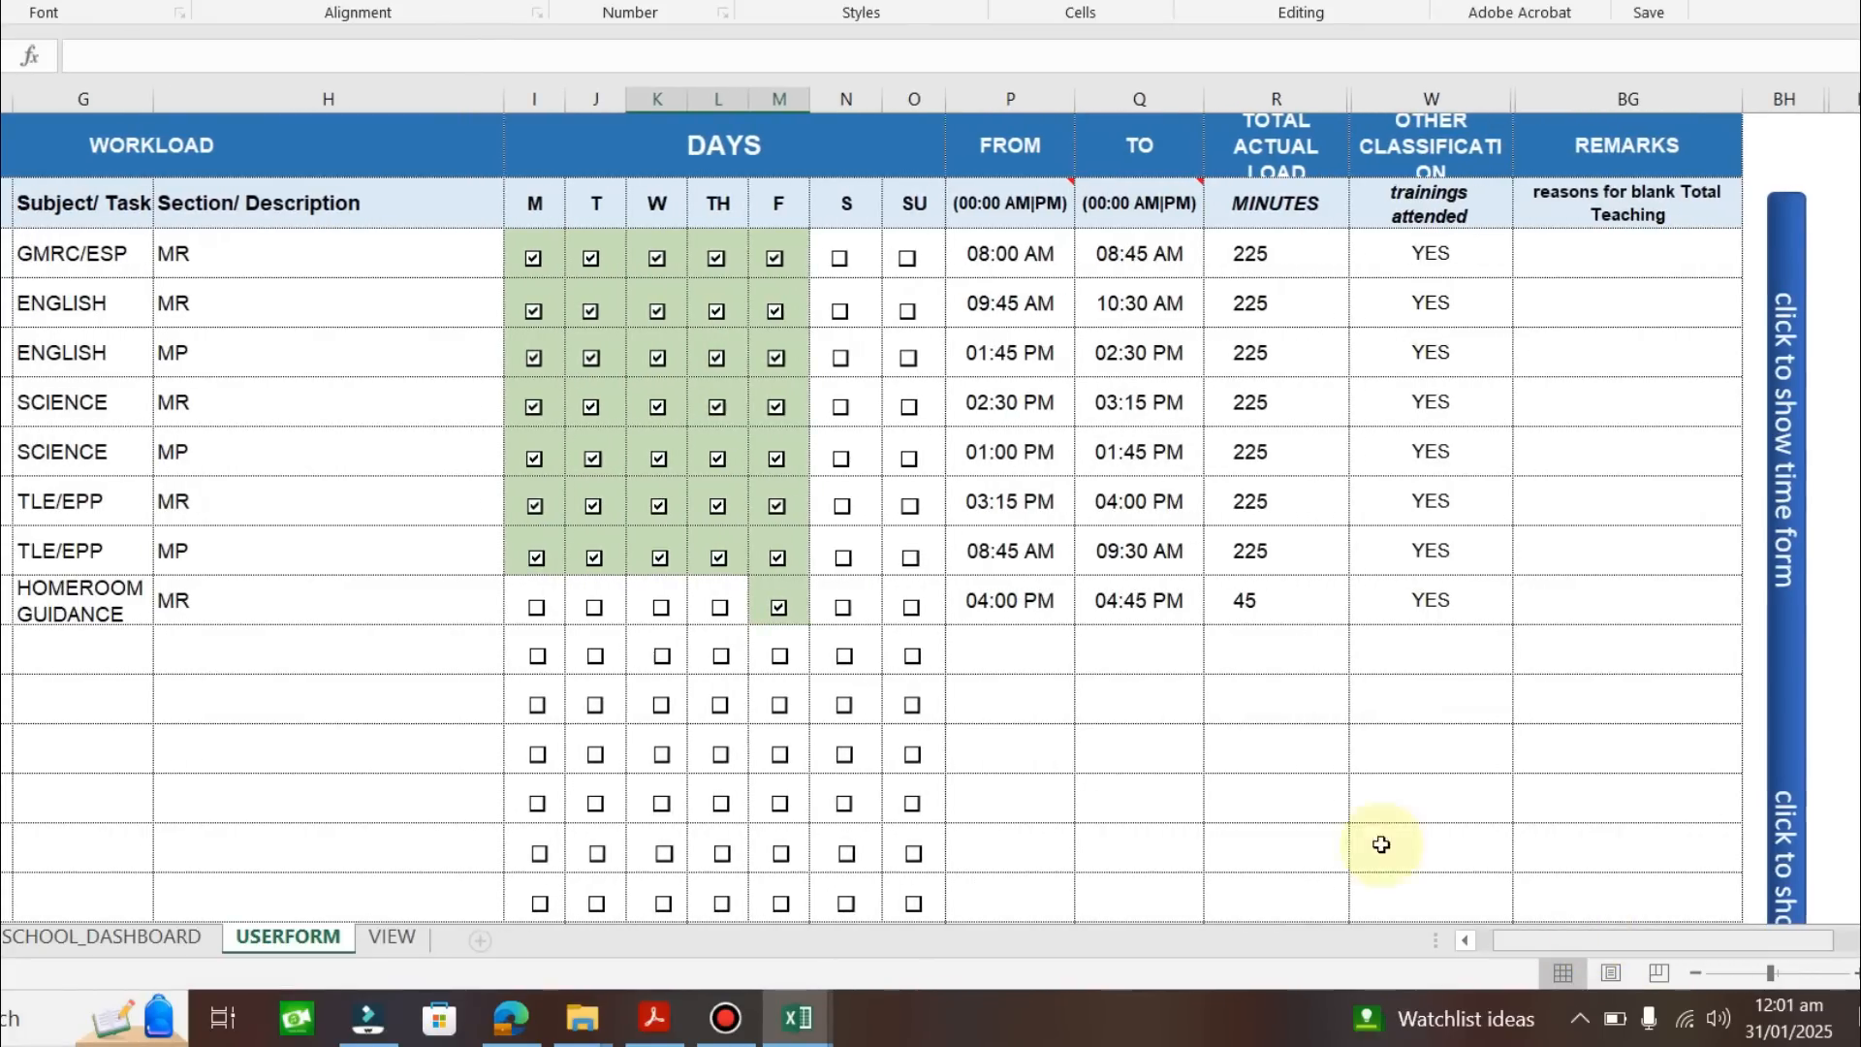
scroll(1079, 747, down, 5)
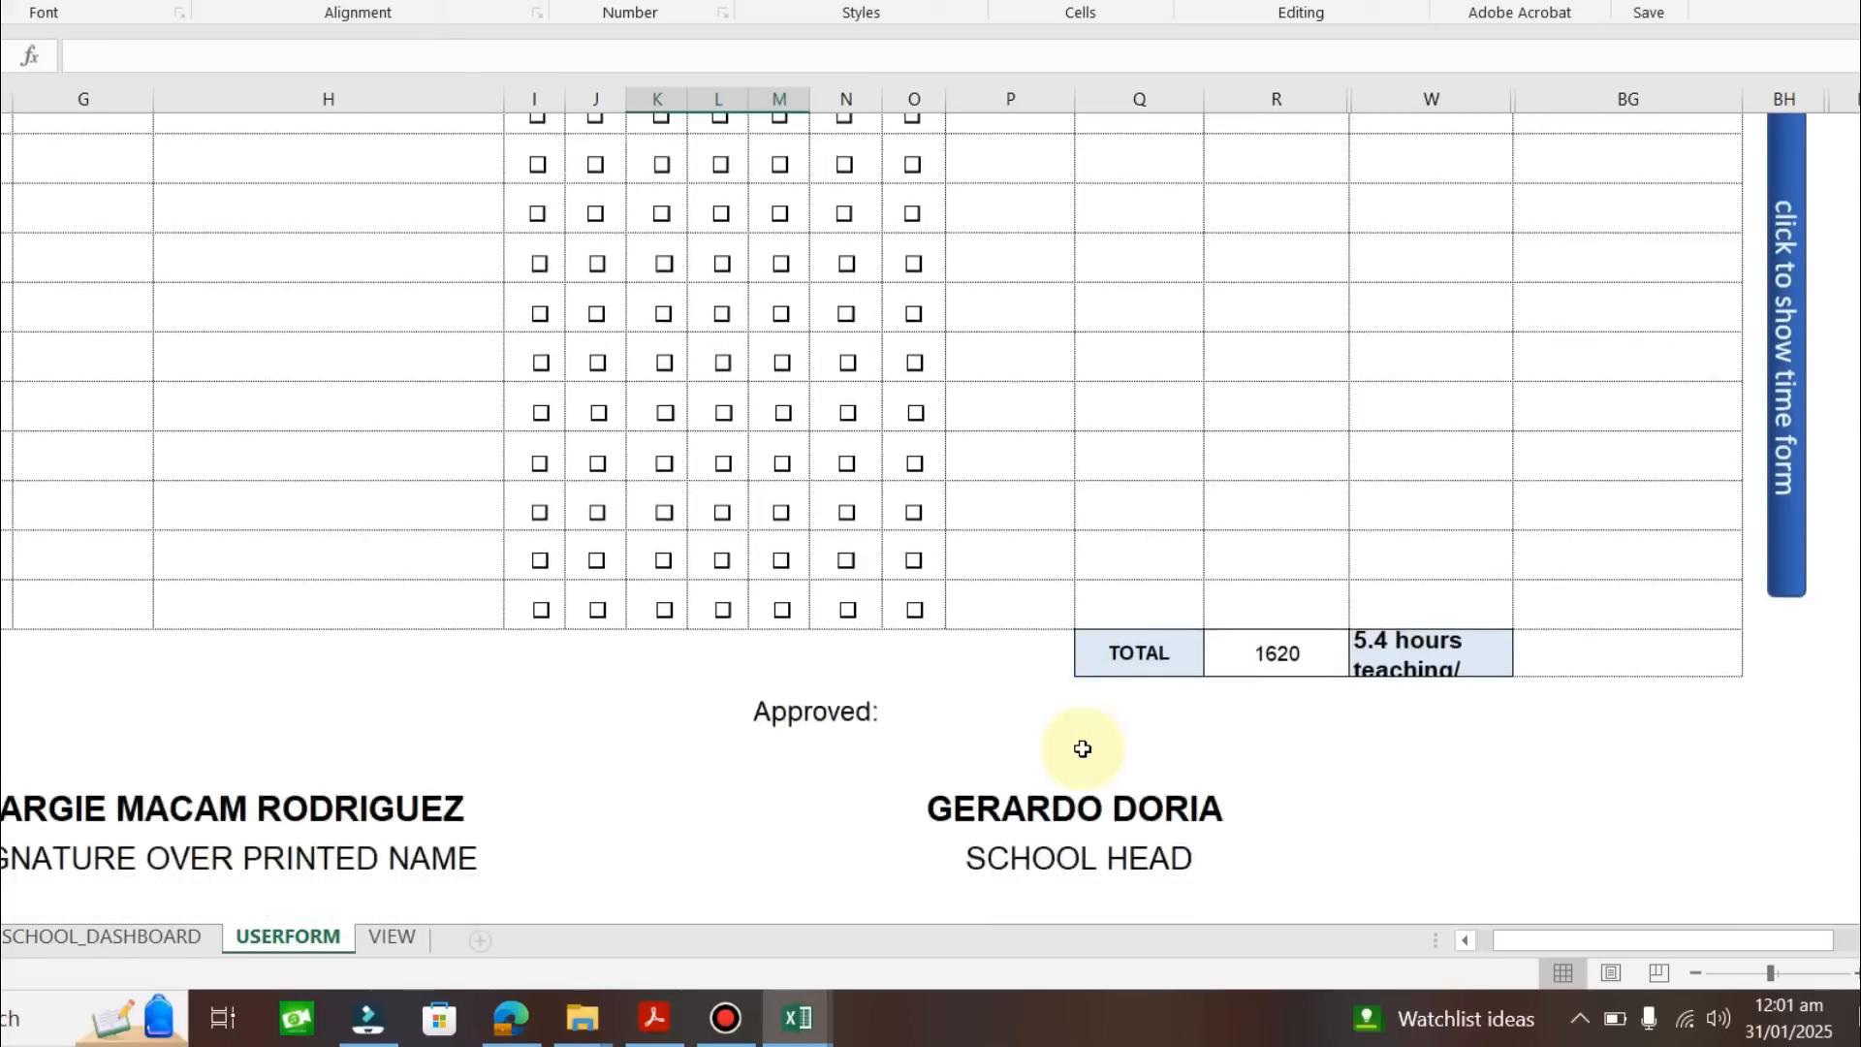
Scroll back up to the WORKLOAD title and column headers of the table.
scroll(1083, 748, down, 2)
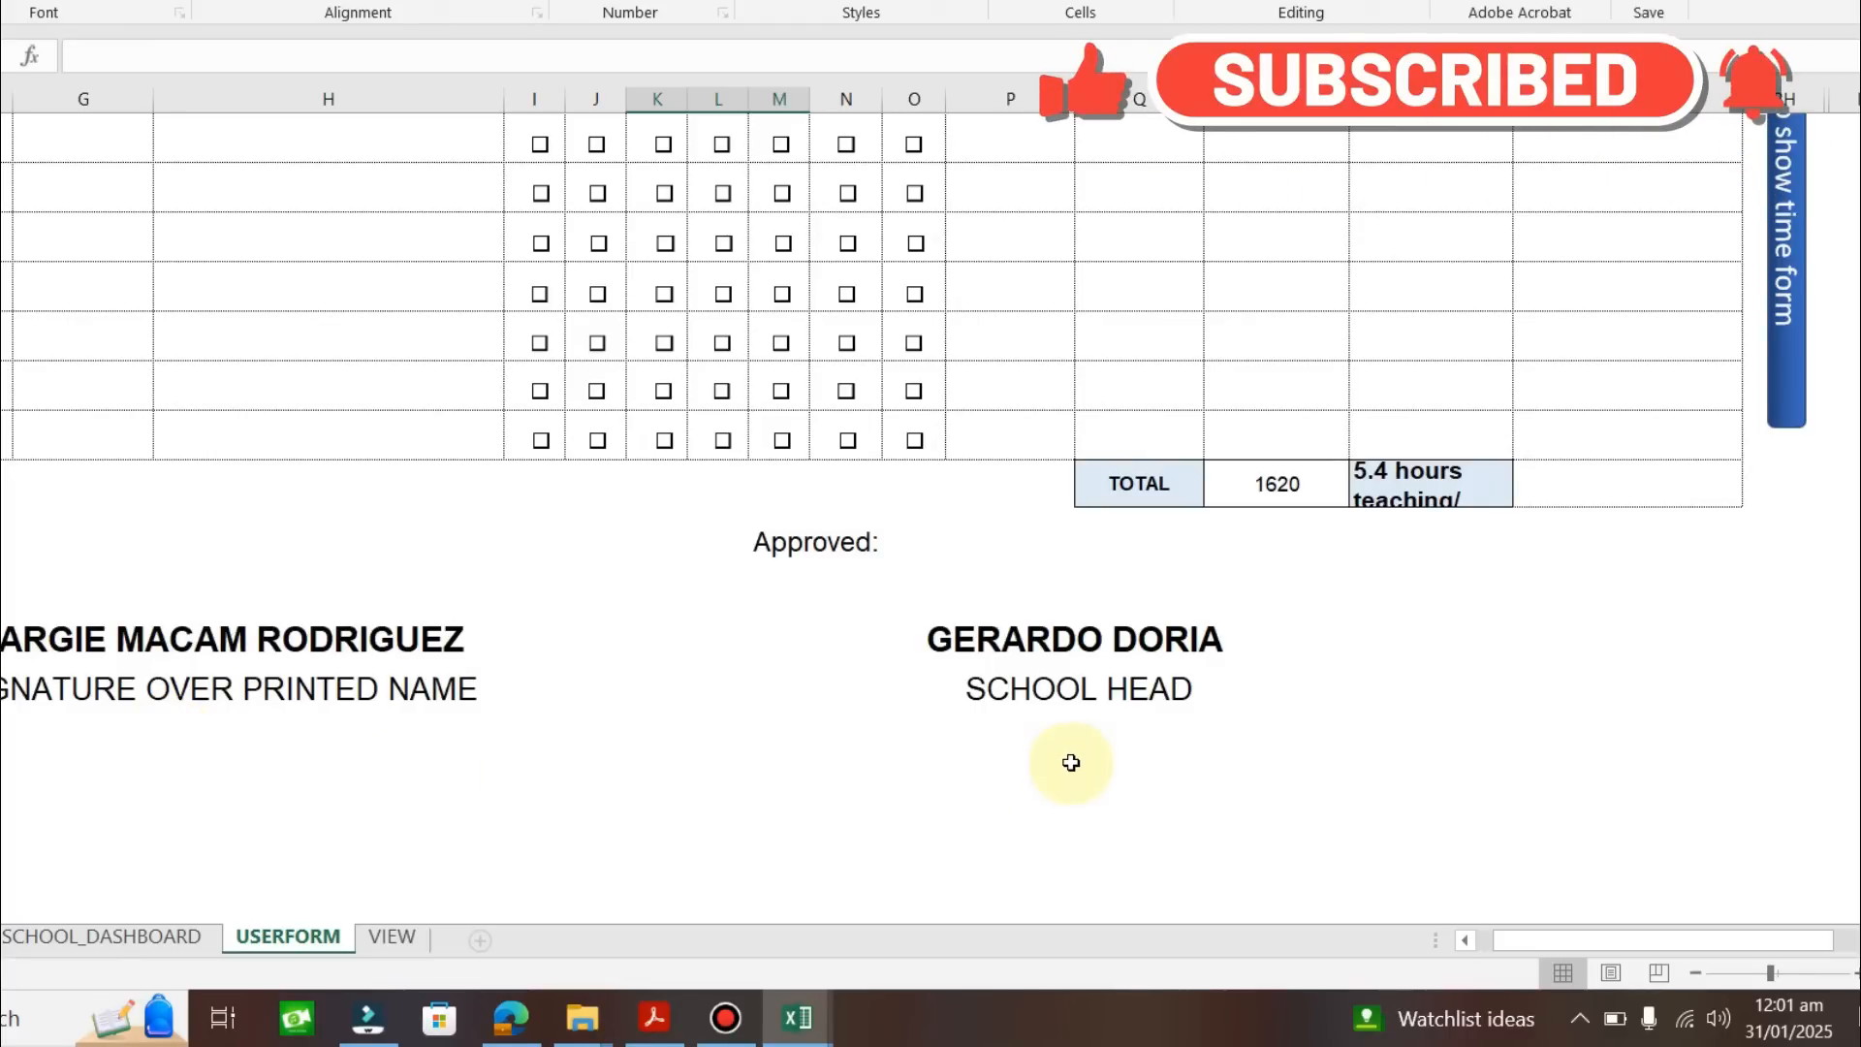
scroll(1009, 785, up, 2)
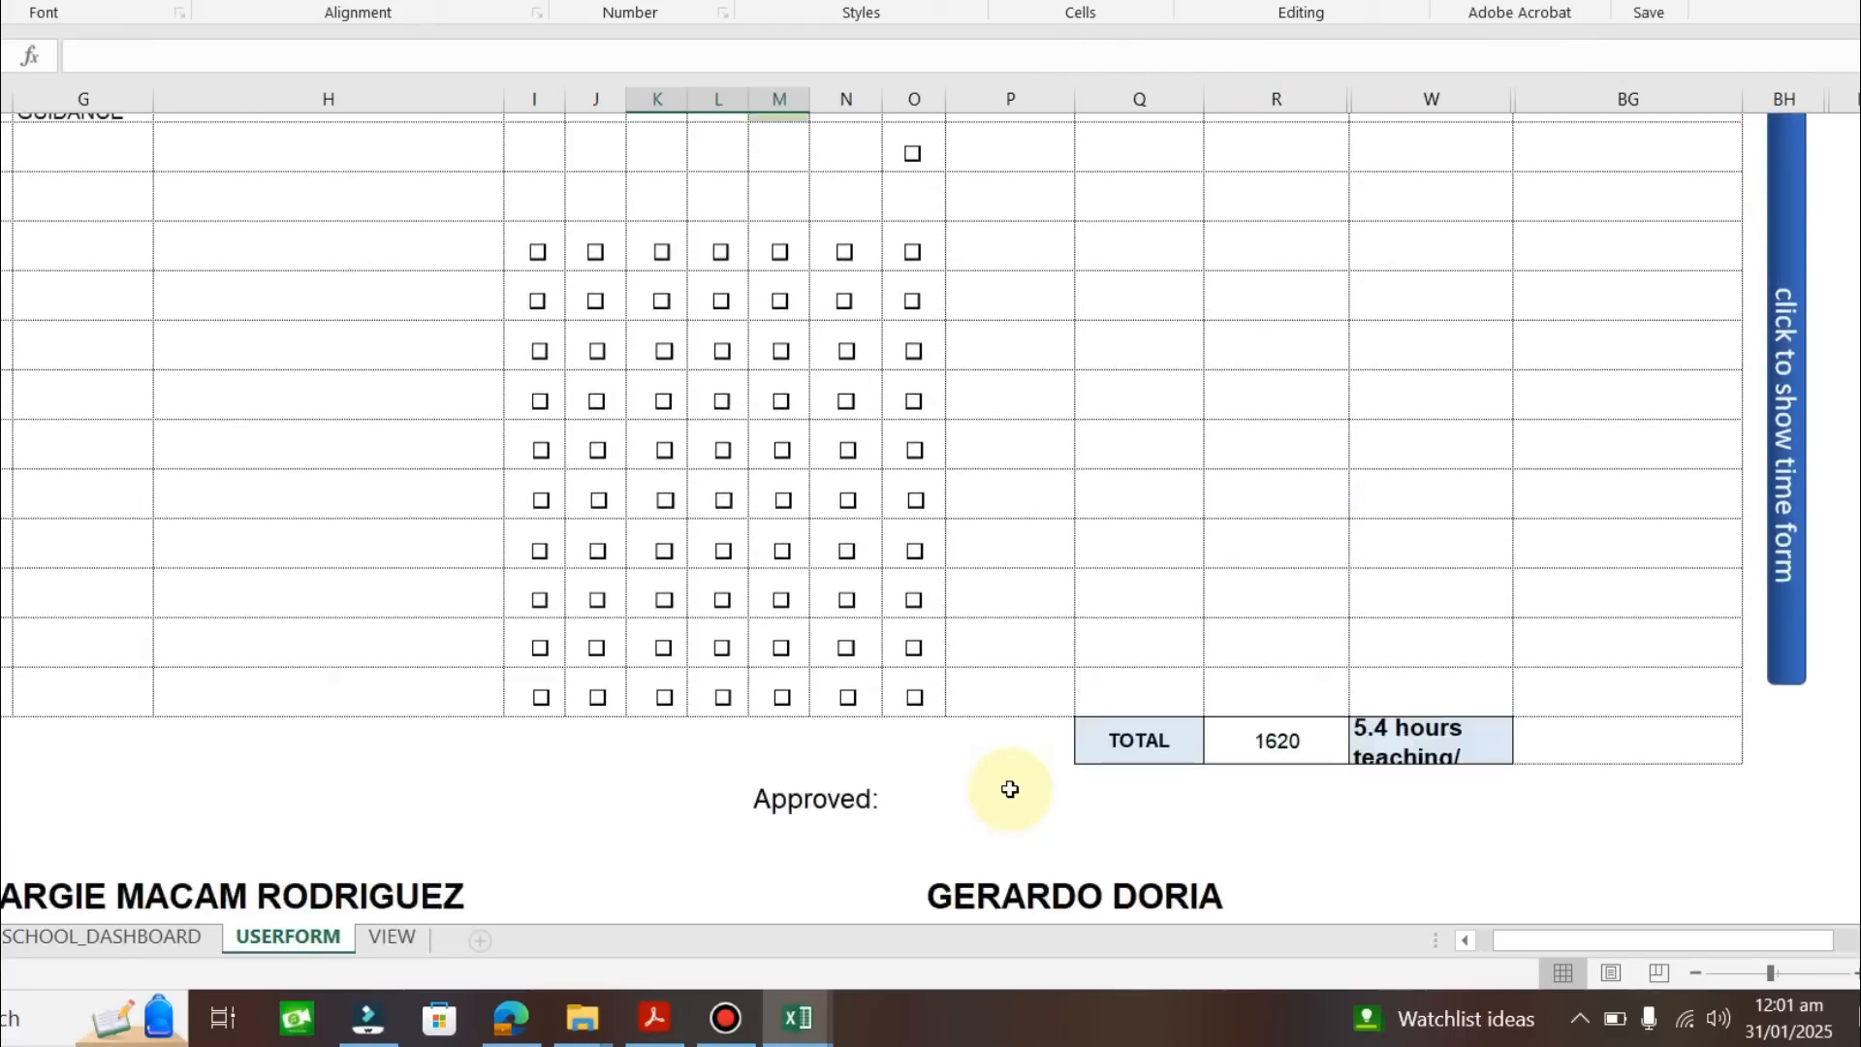
scroll(1008, 787, up, 7)
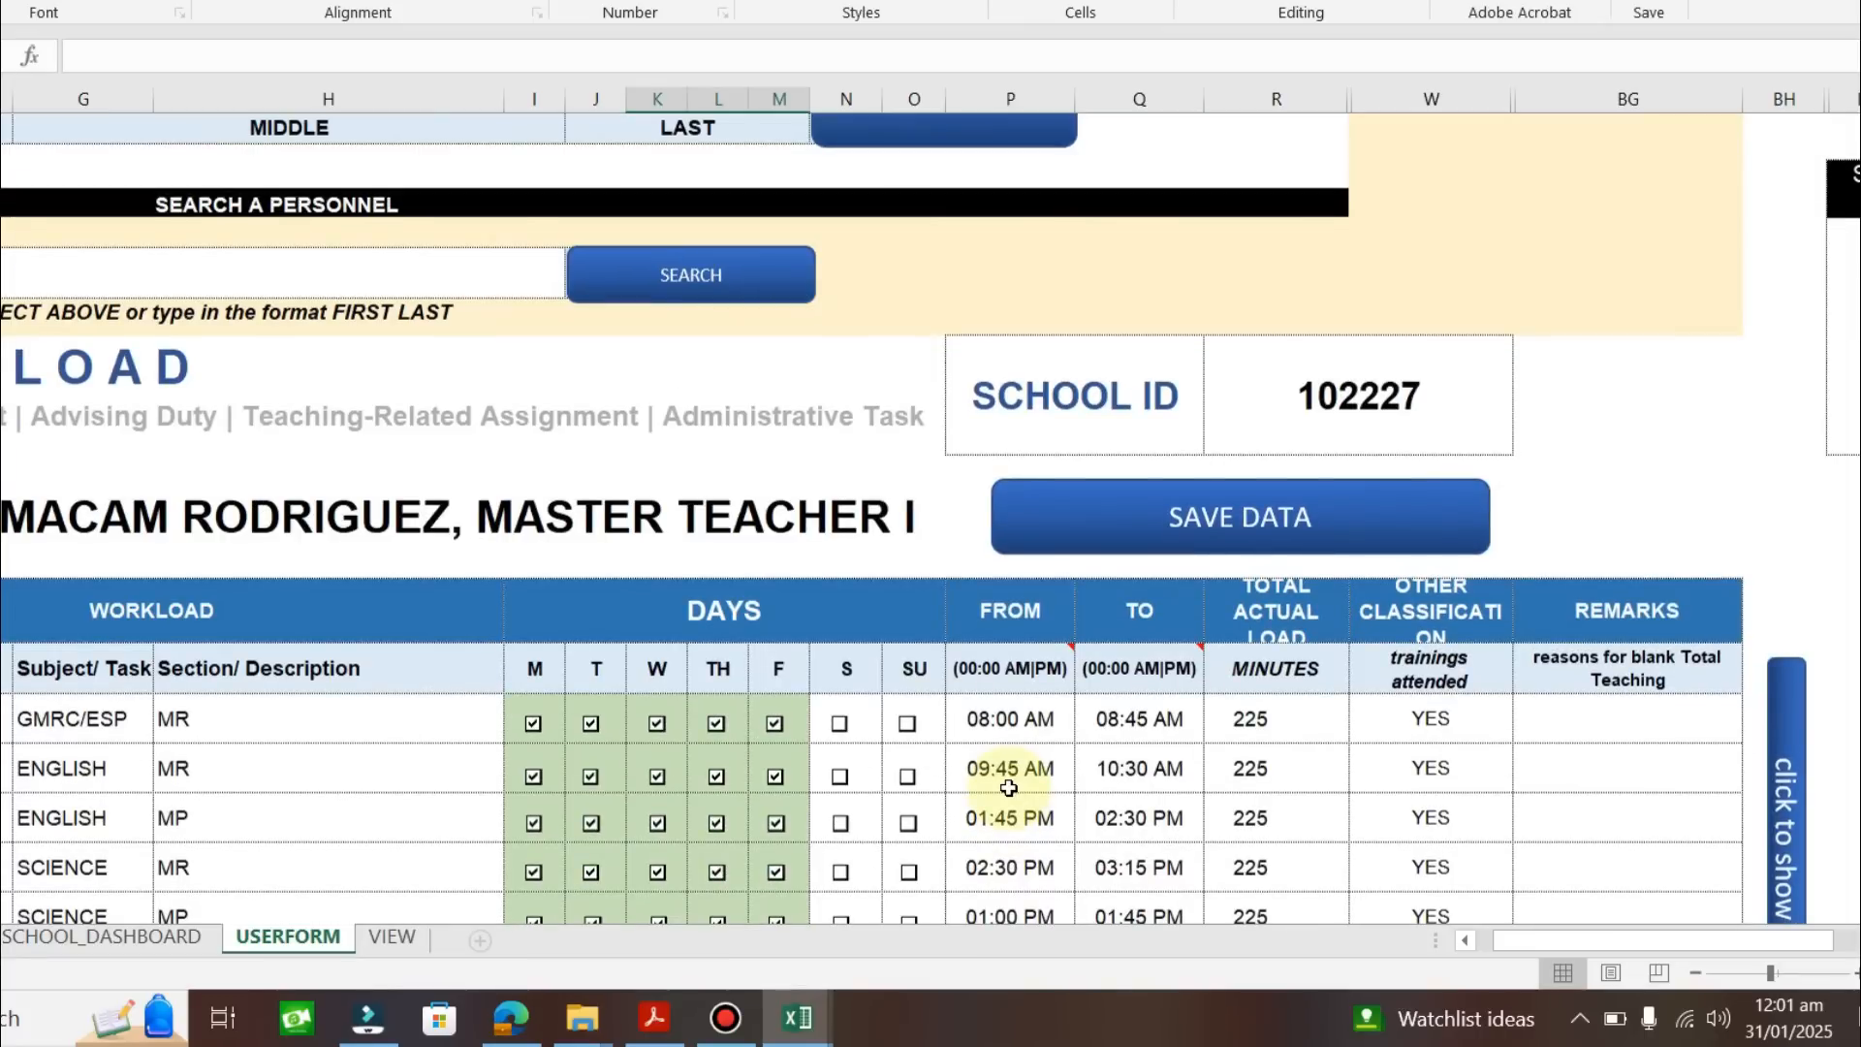
scroll(1009, 787, down, 5)
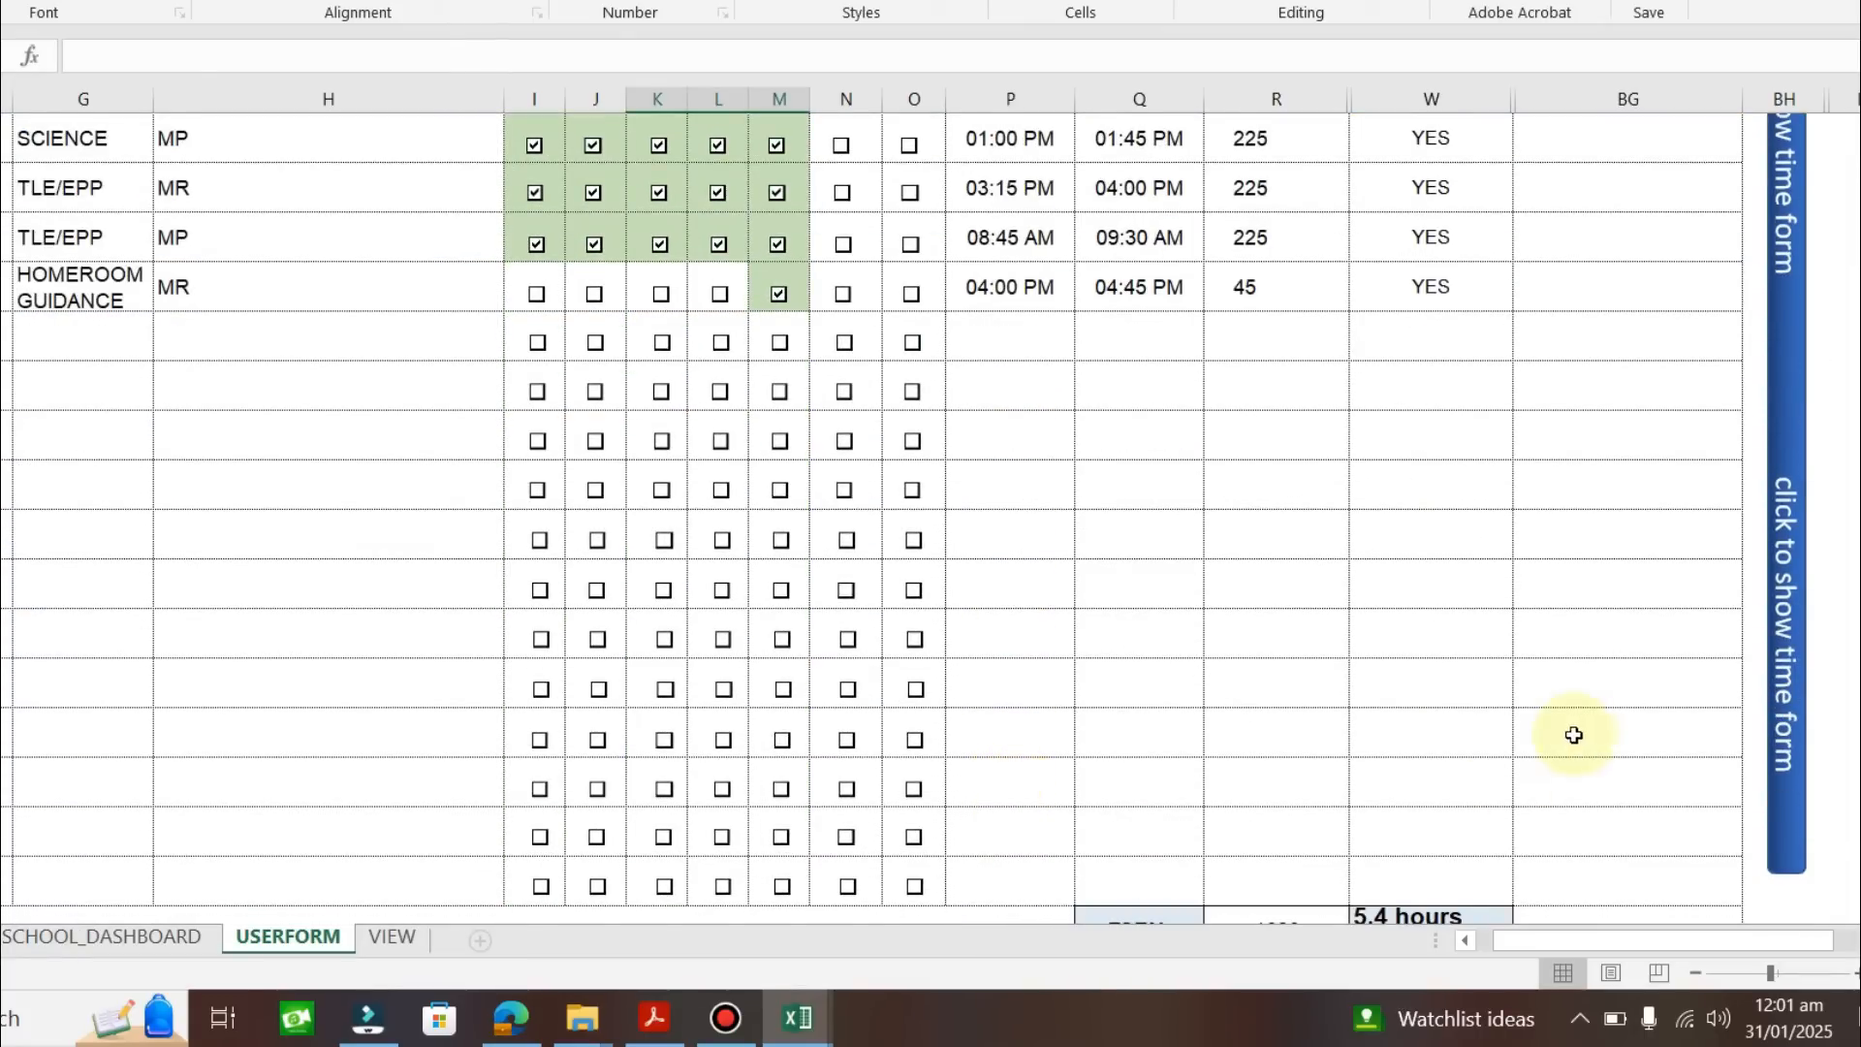
scroll(1577, 733, up, 4)
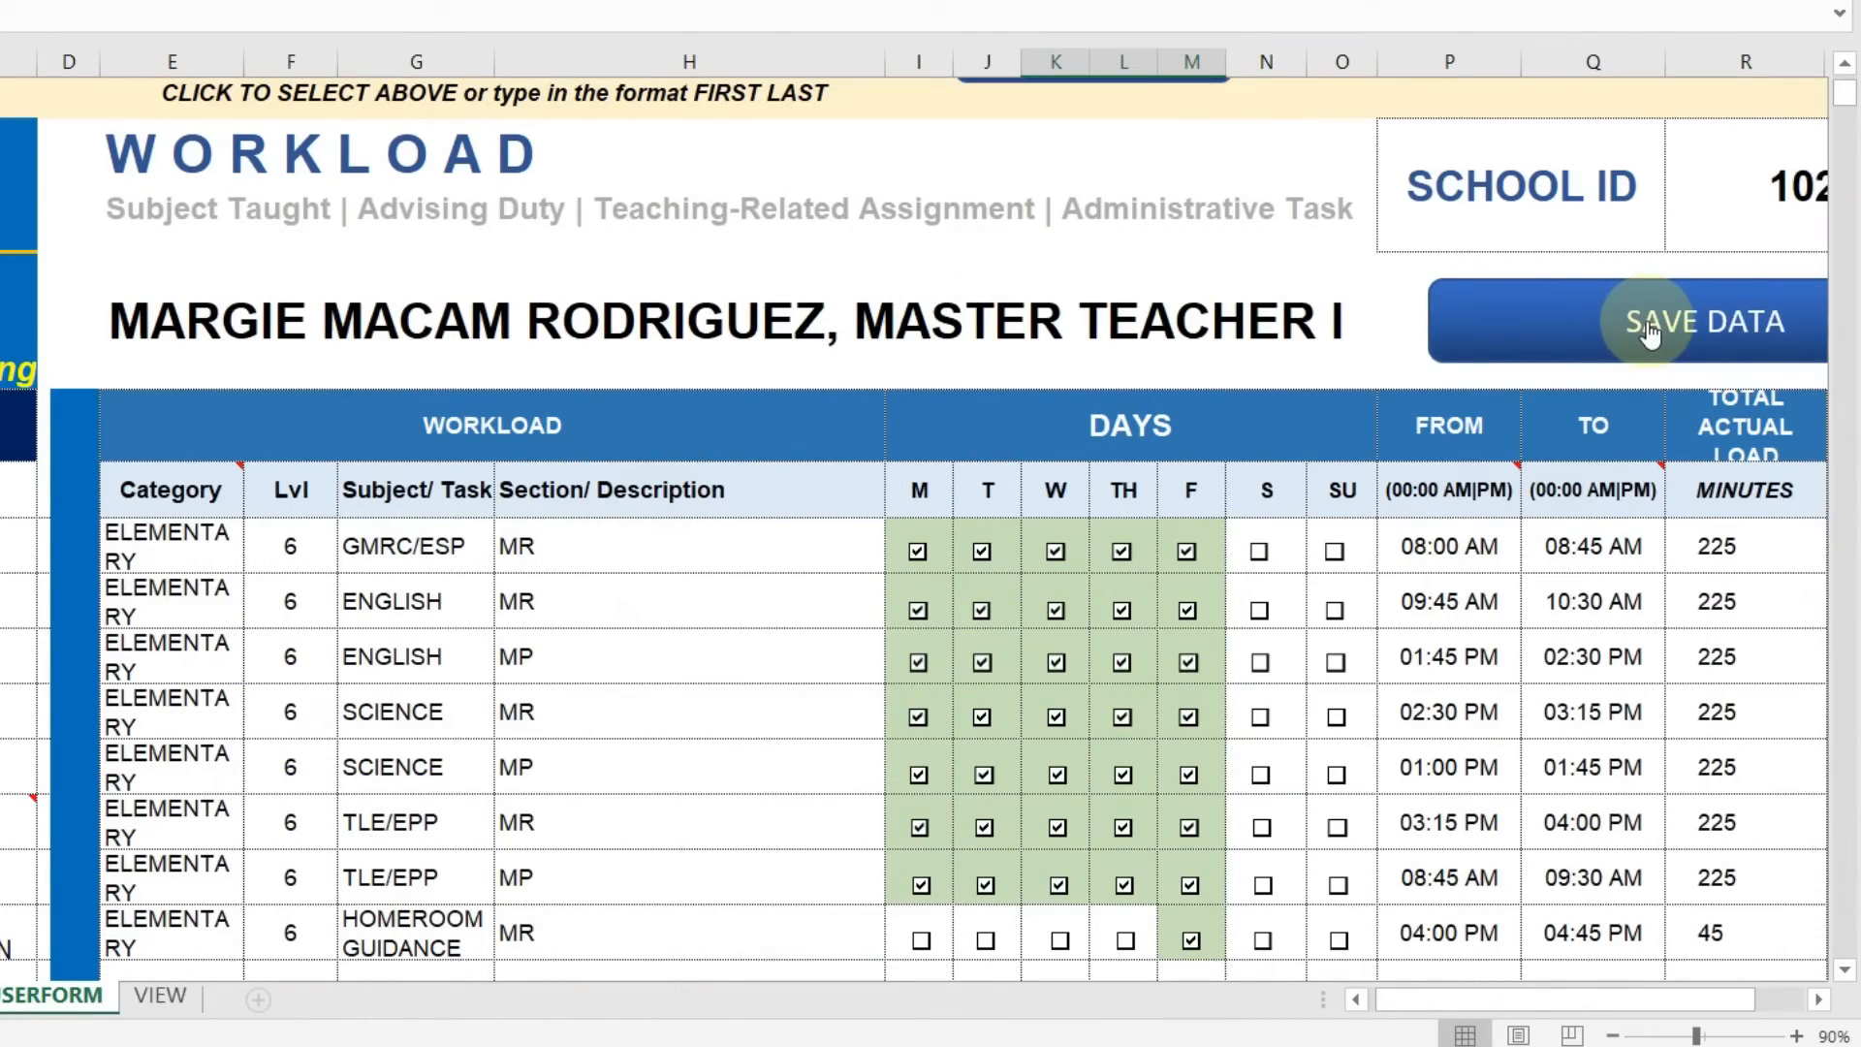
Save the revised workload with SAVE DATA and acknowledge the 'successfully edited' message.
click(1651, 332)
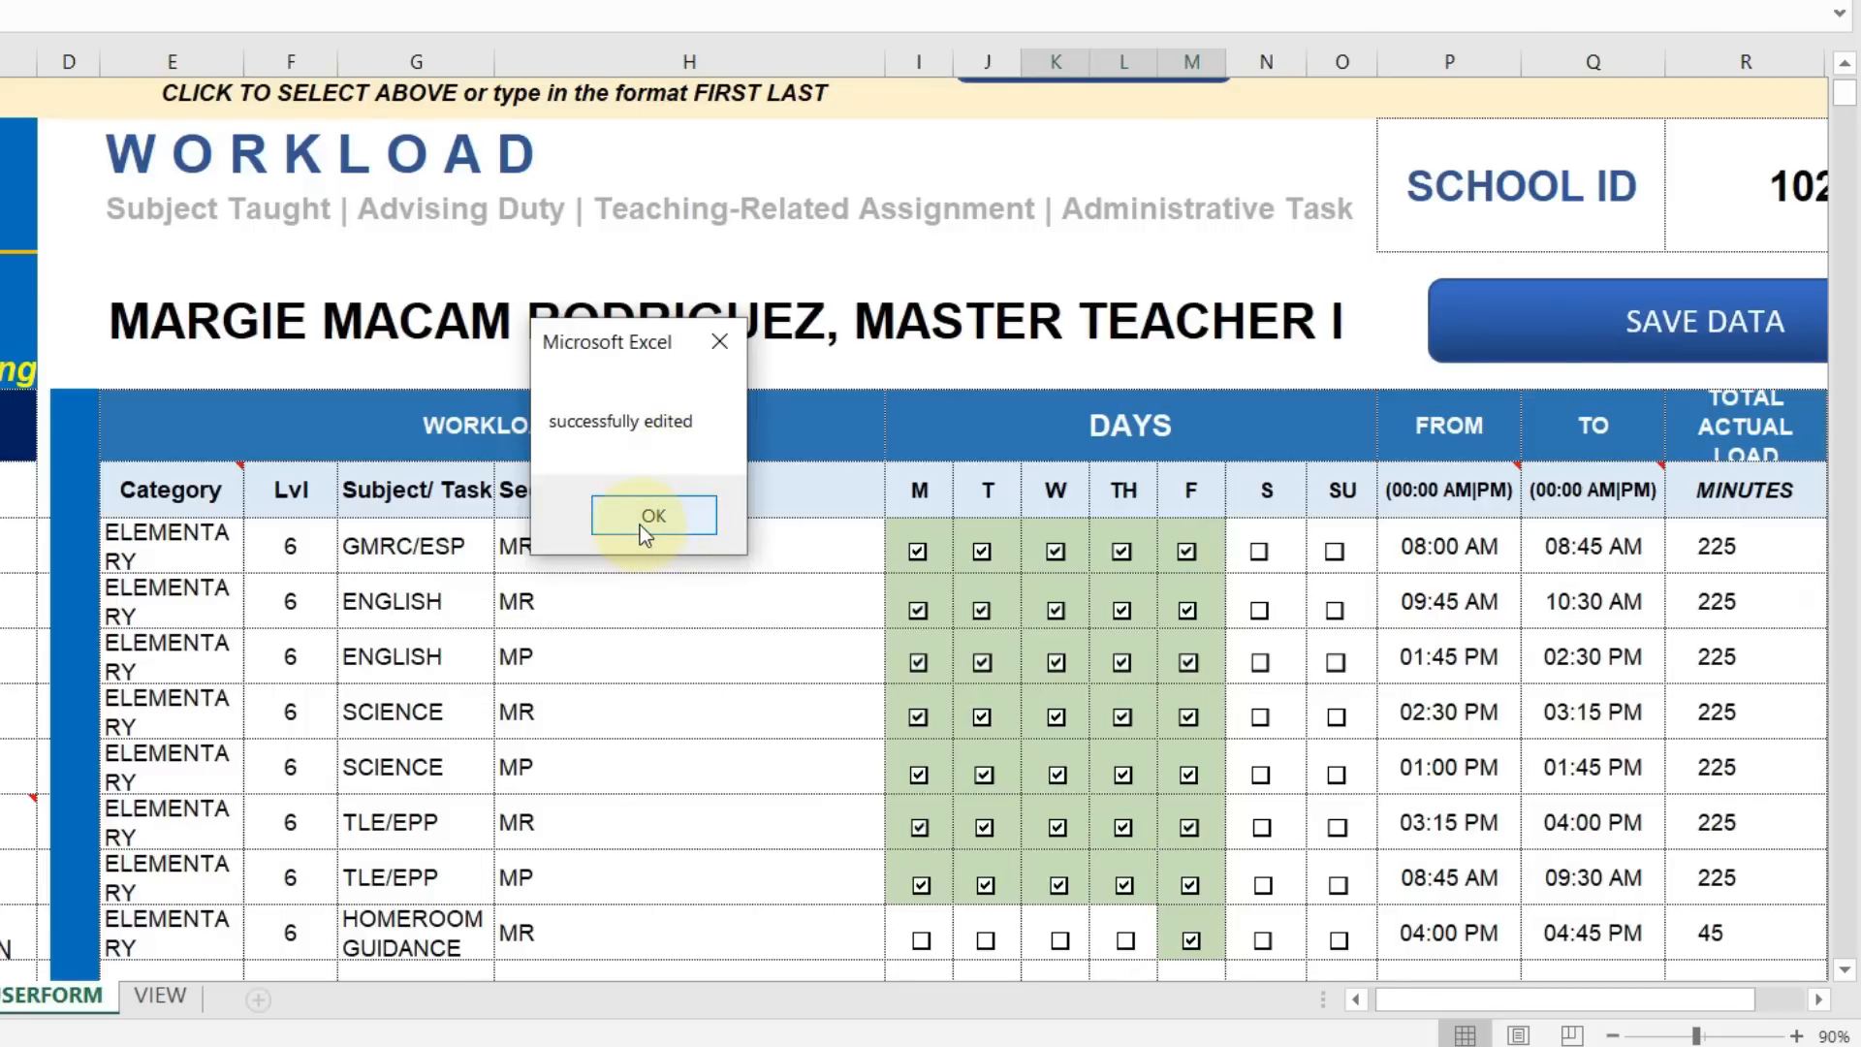
click(651, 517)
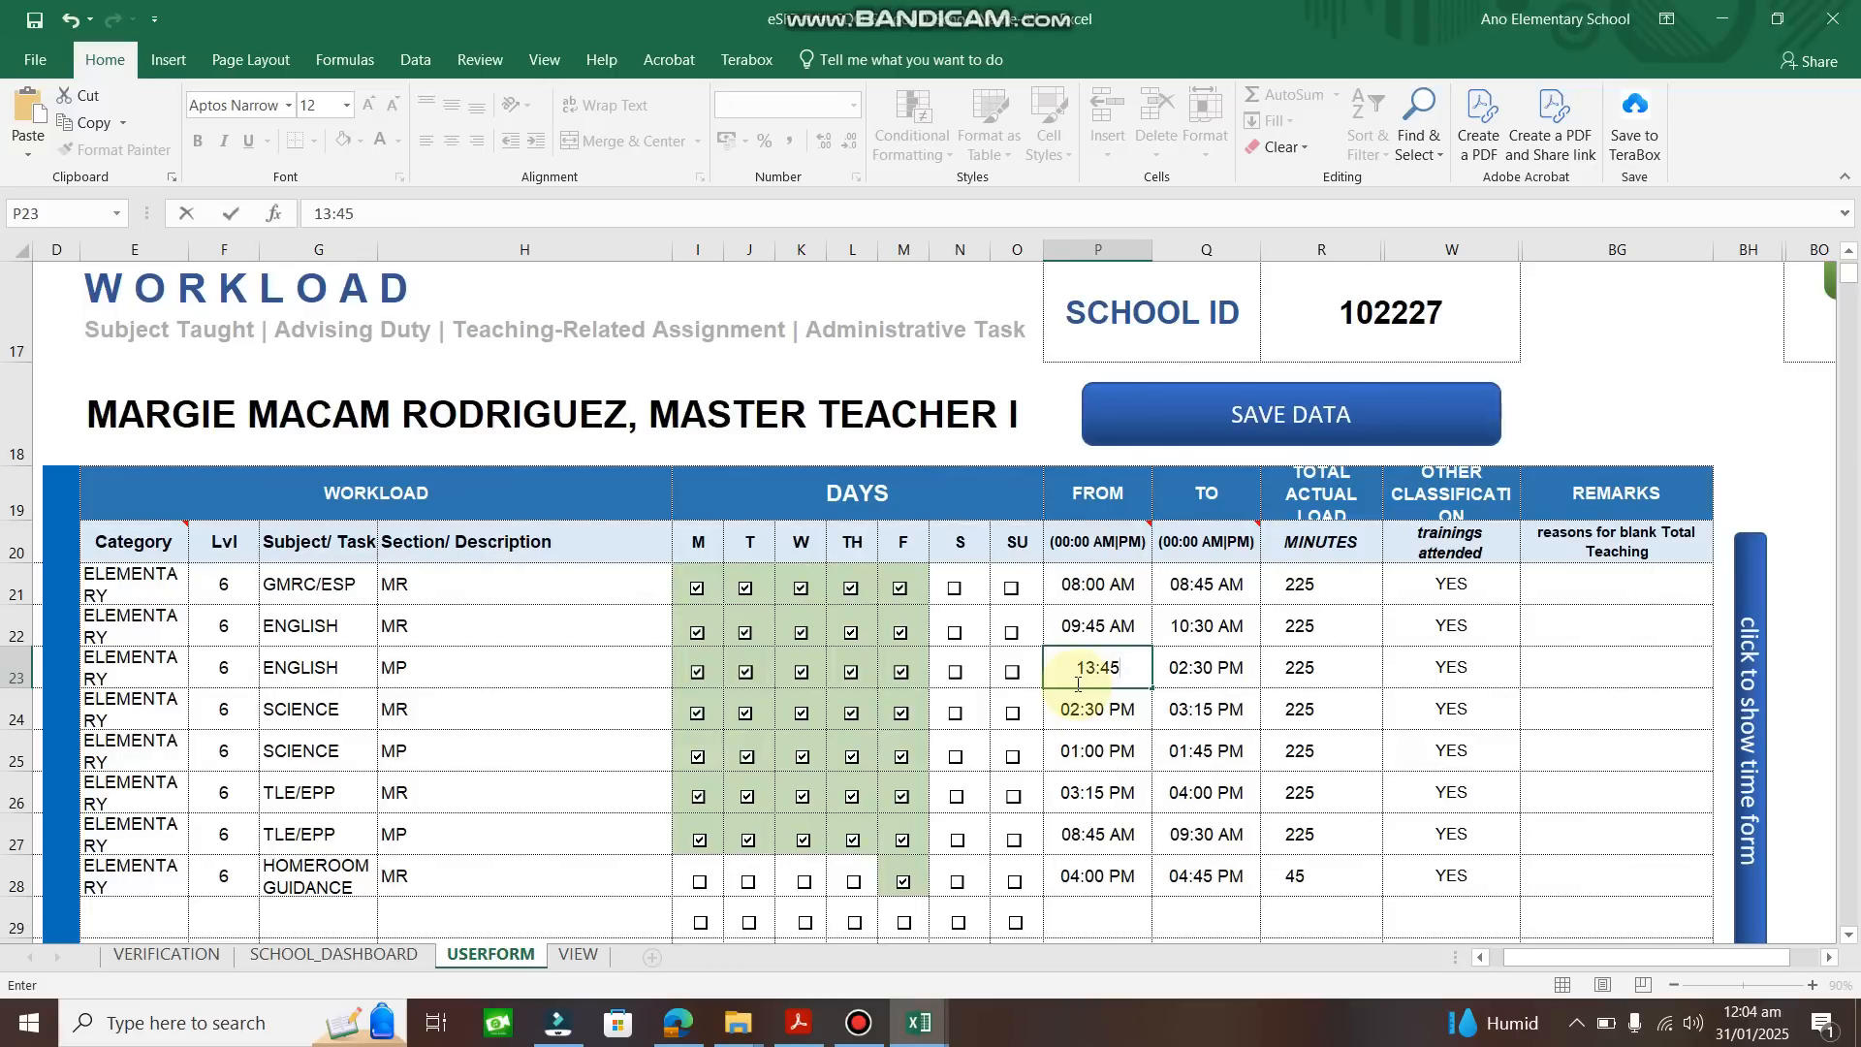
key(Return)
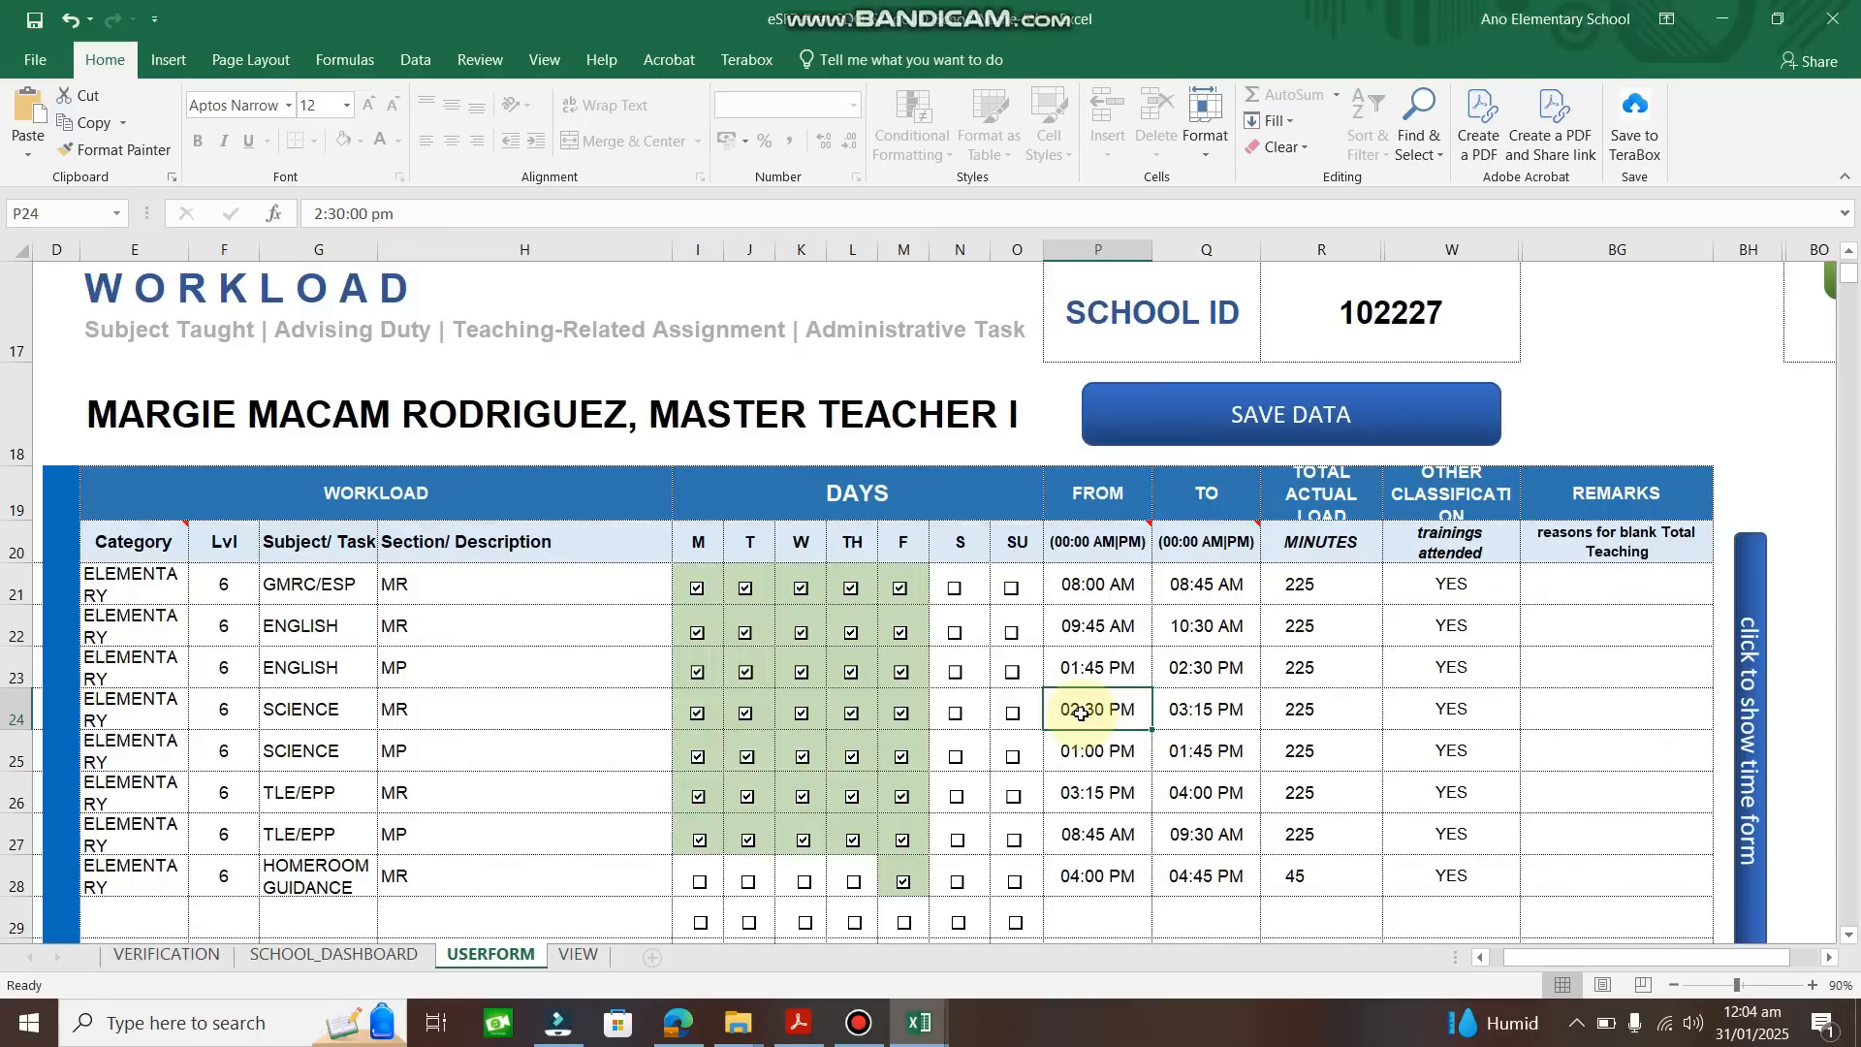
double_click(1082, 712)
text(14)
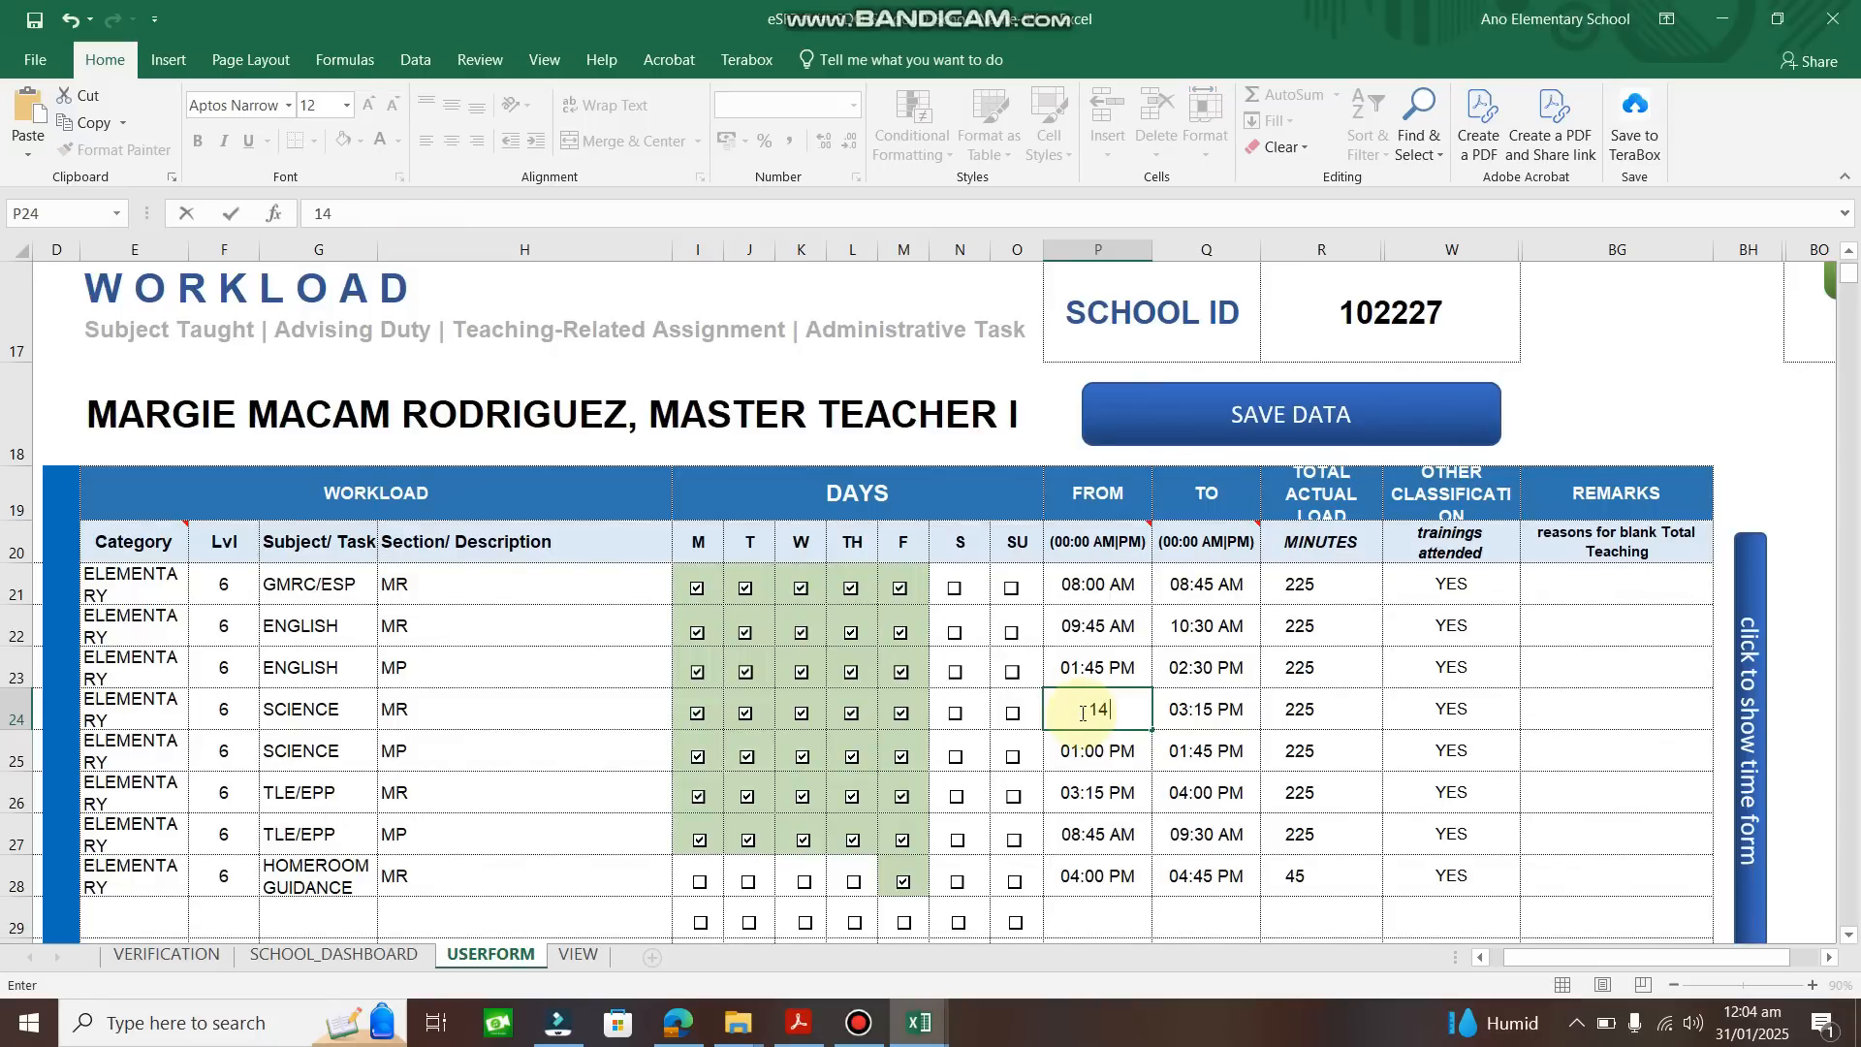
text(:30)
key(Return)
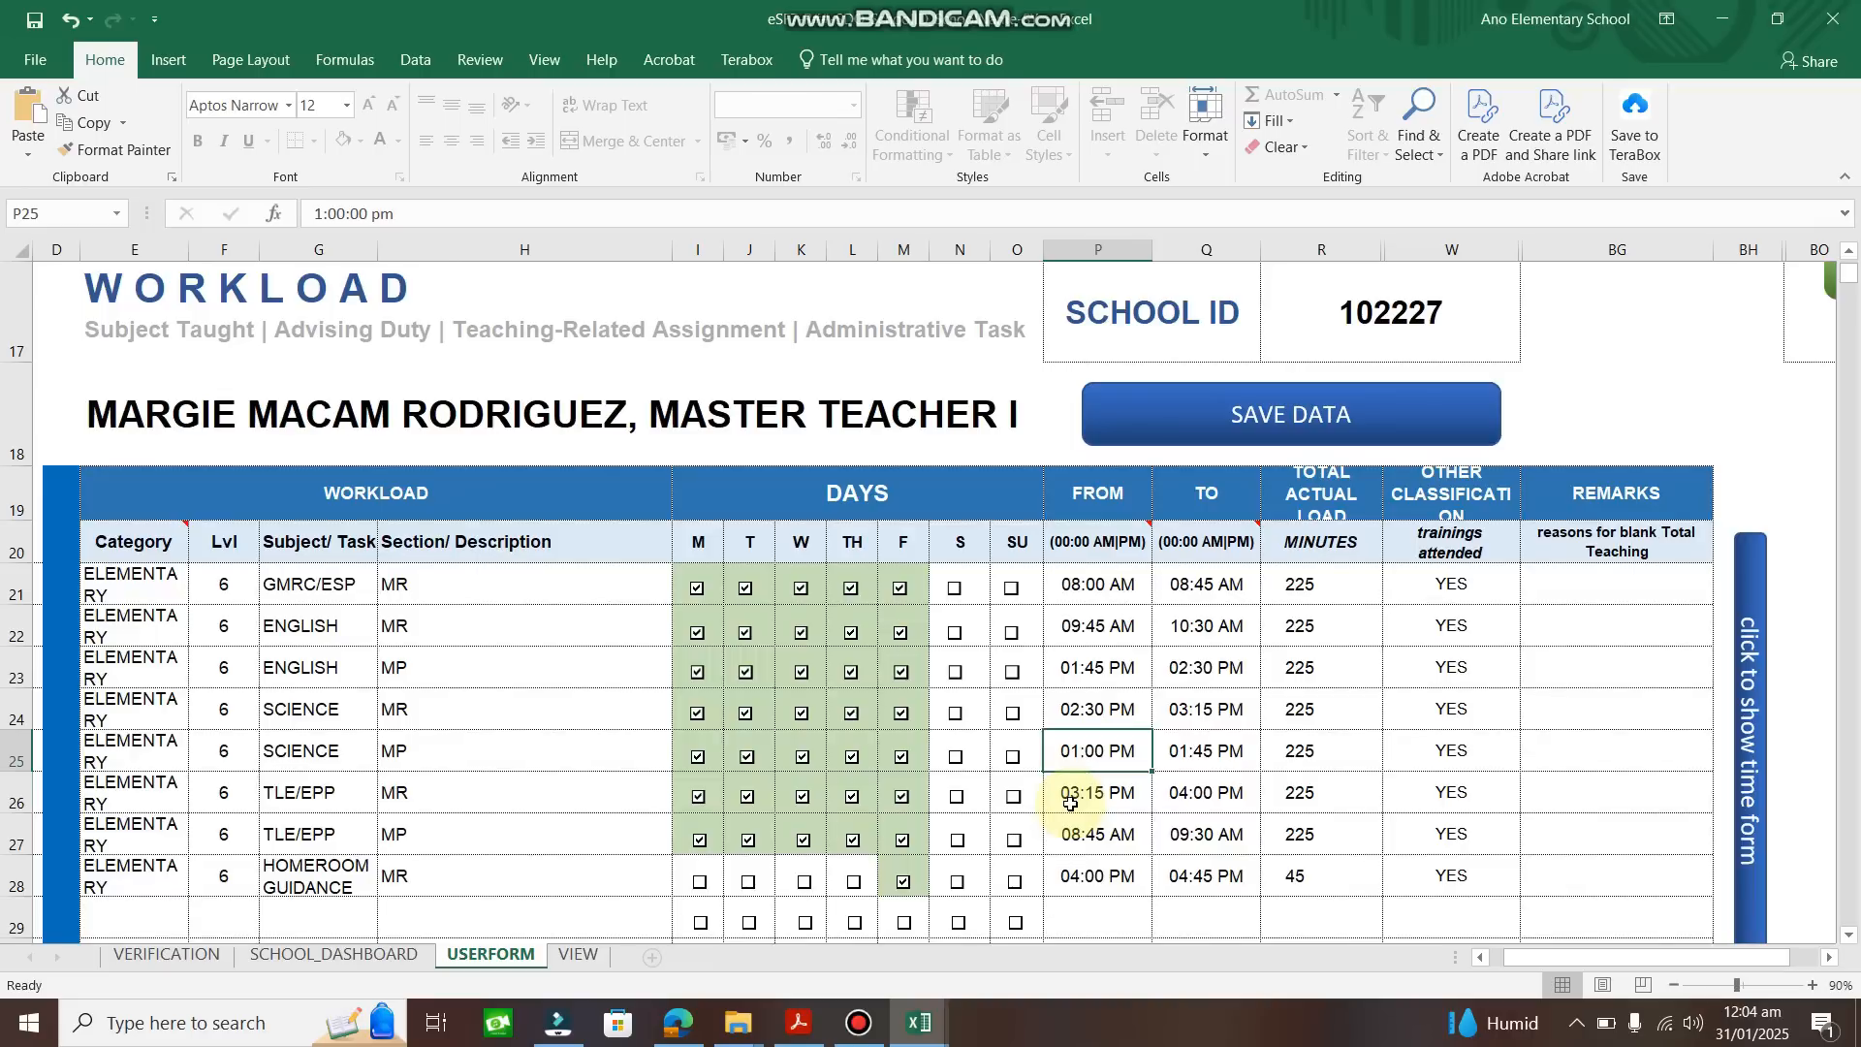
key(F2)
text(15)
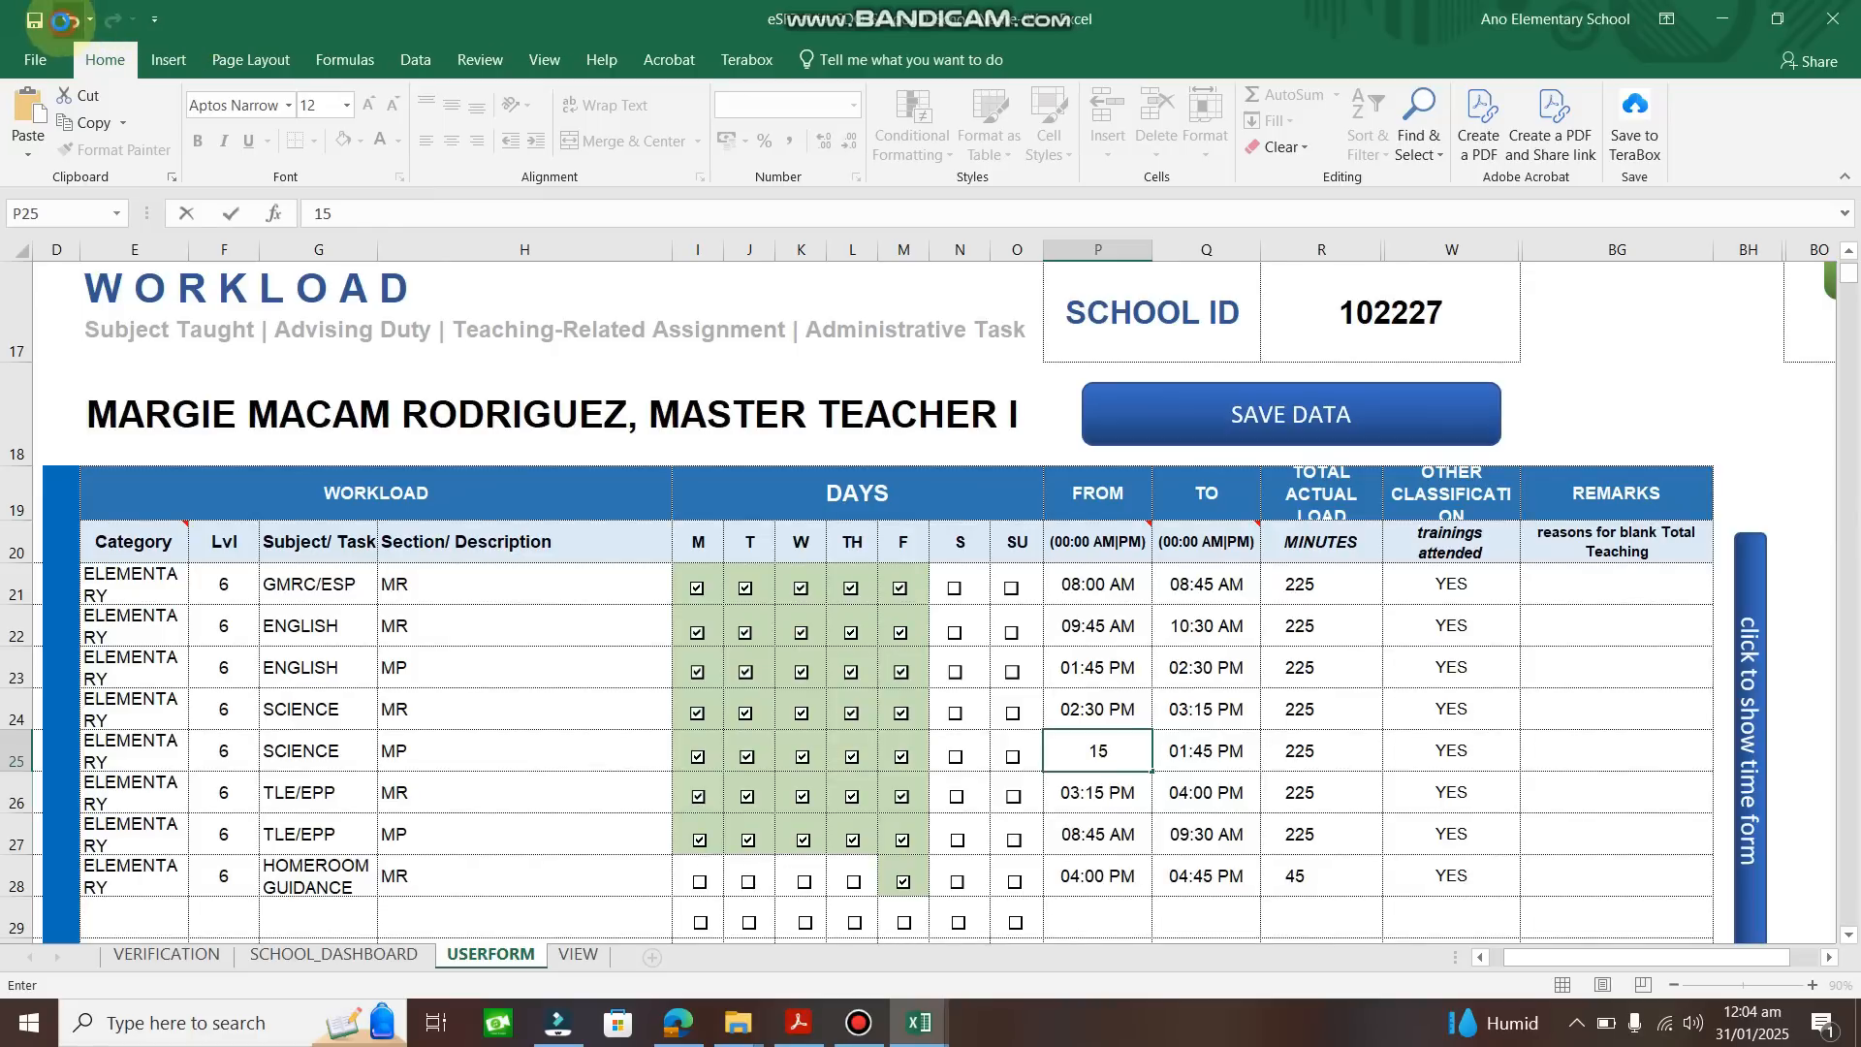
click(70, 20)
click(1104, 802)
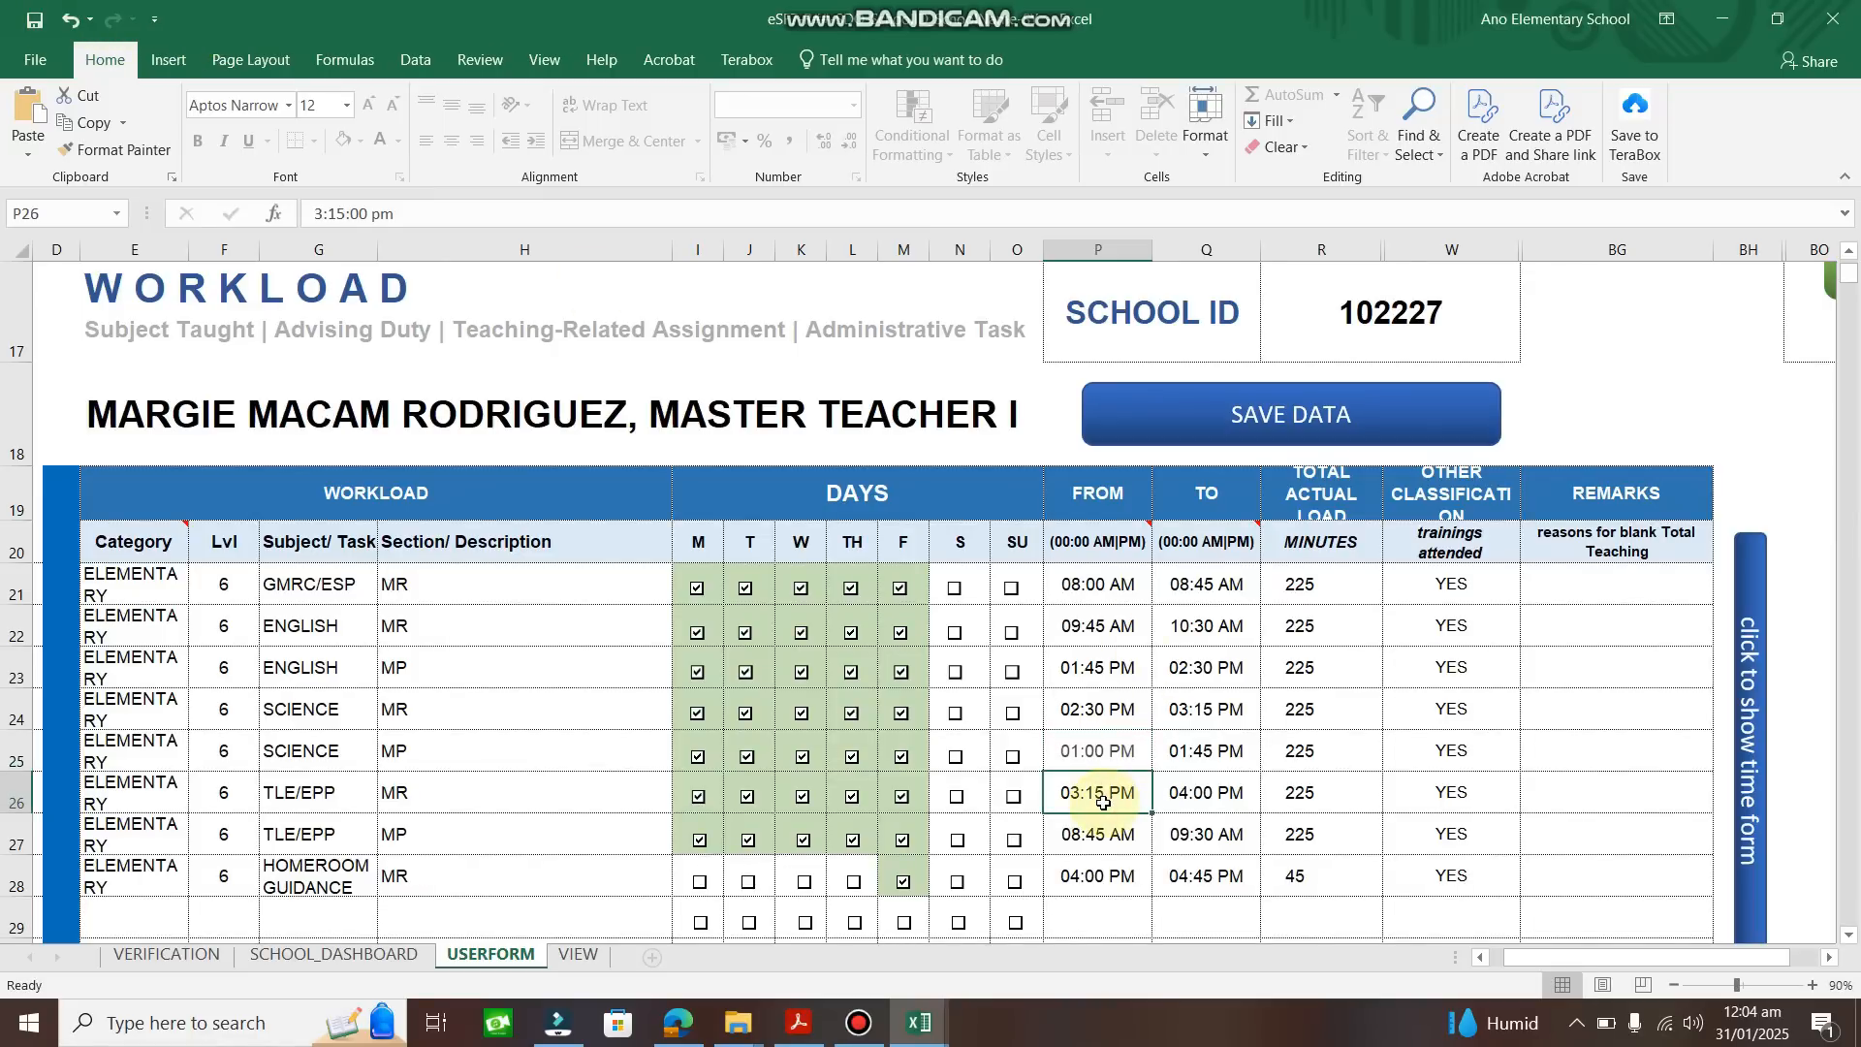
text(15:14)
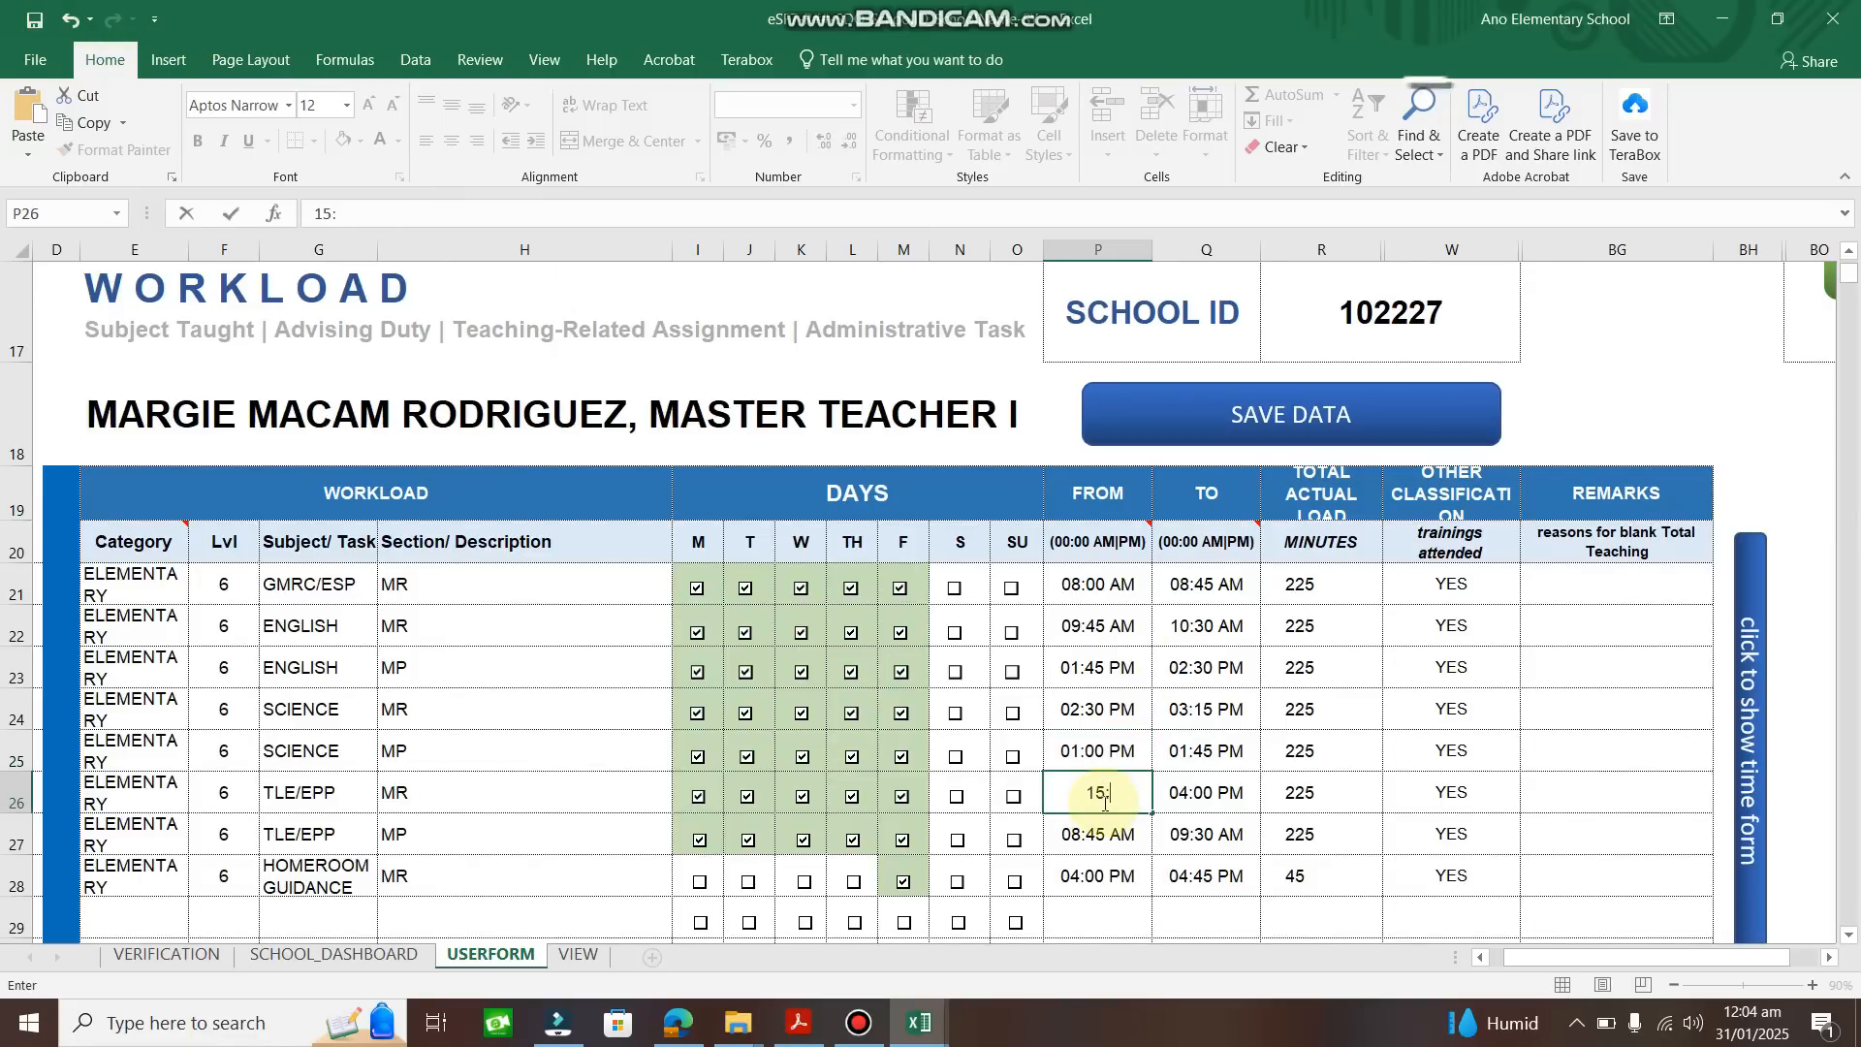
text(5)
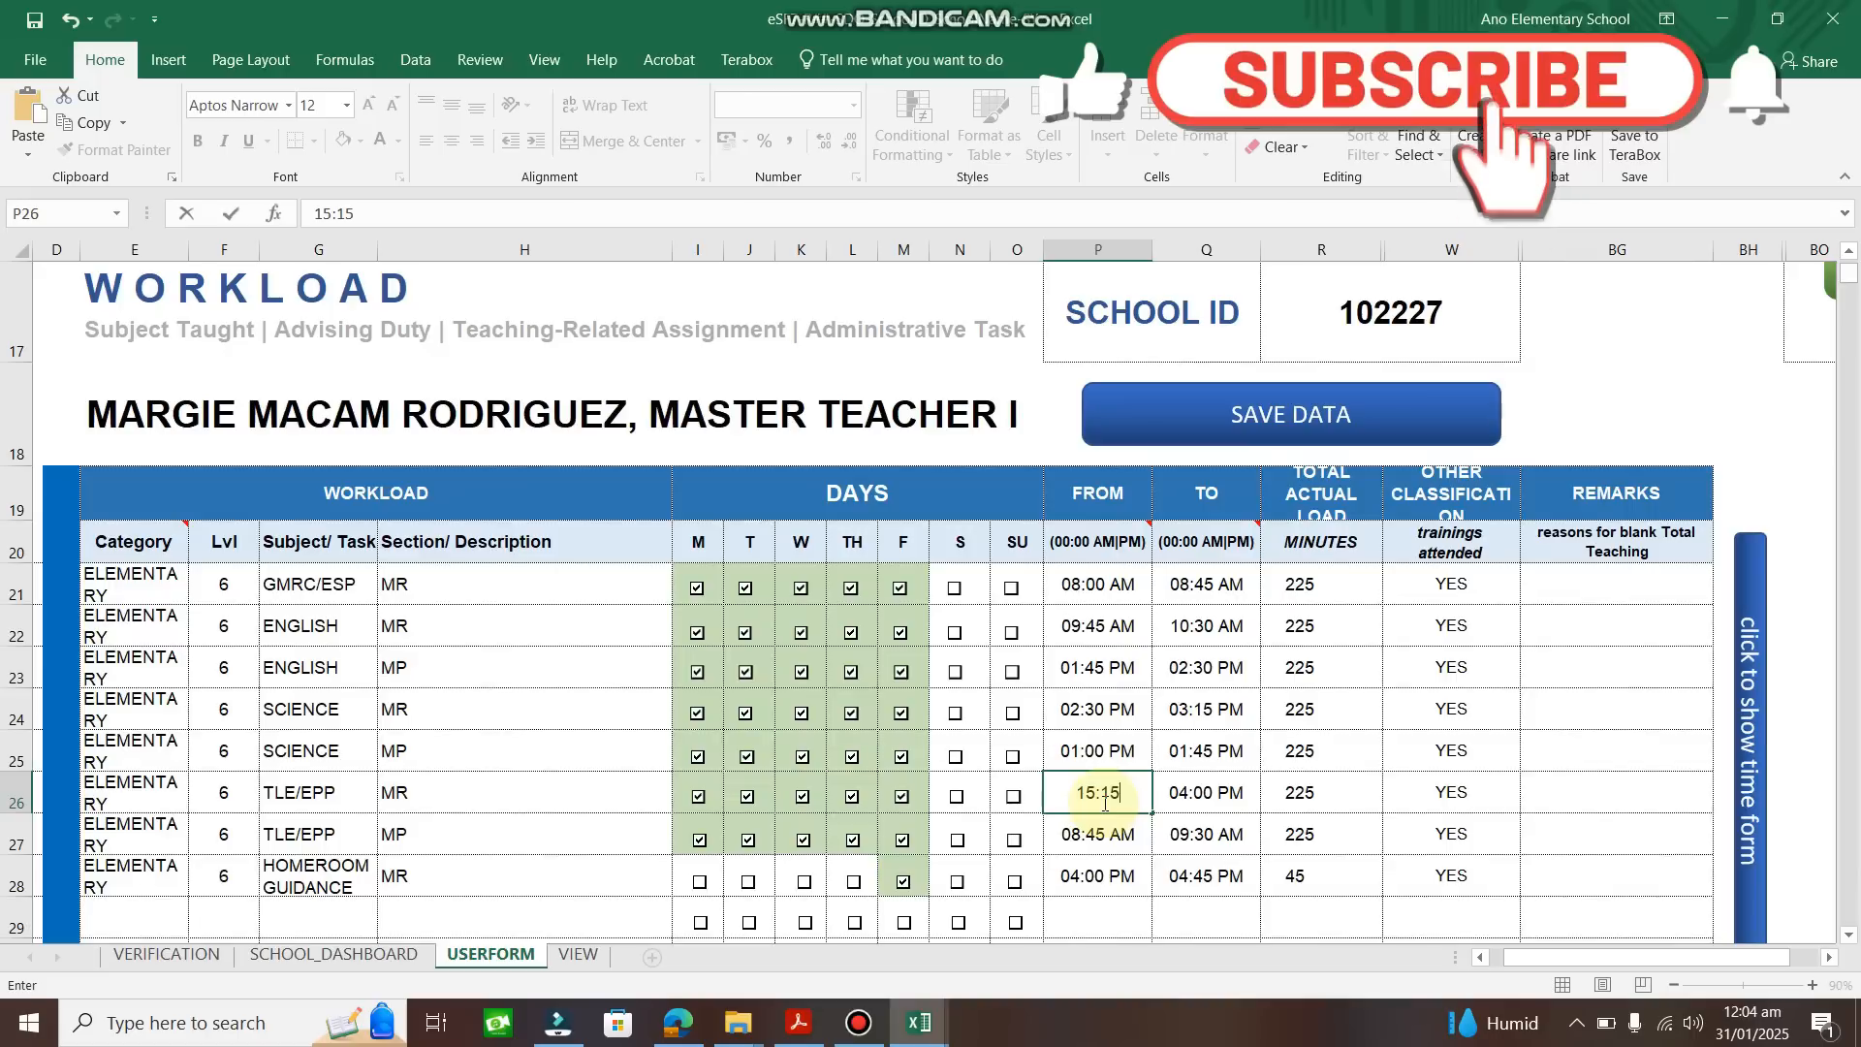
key(Return)
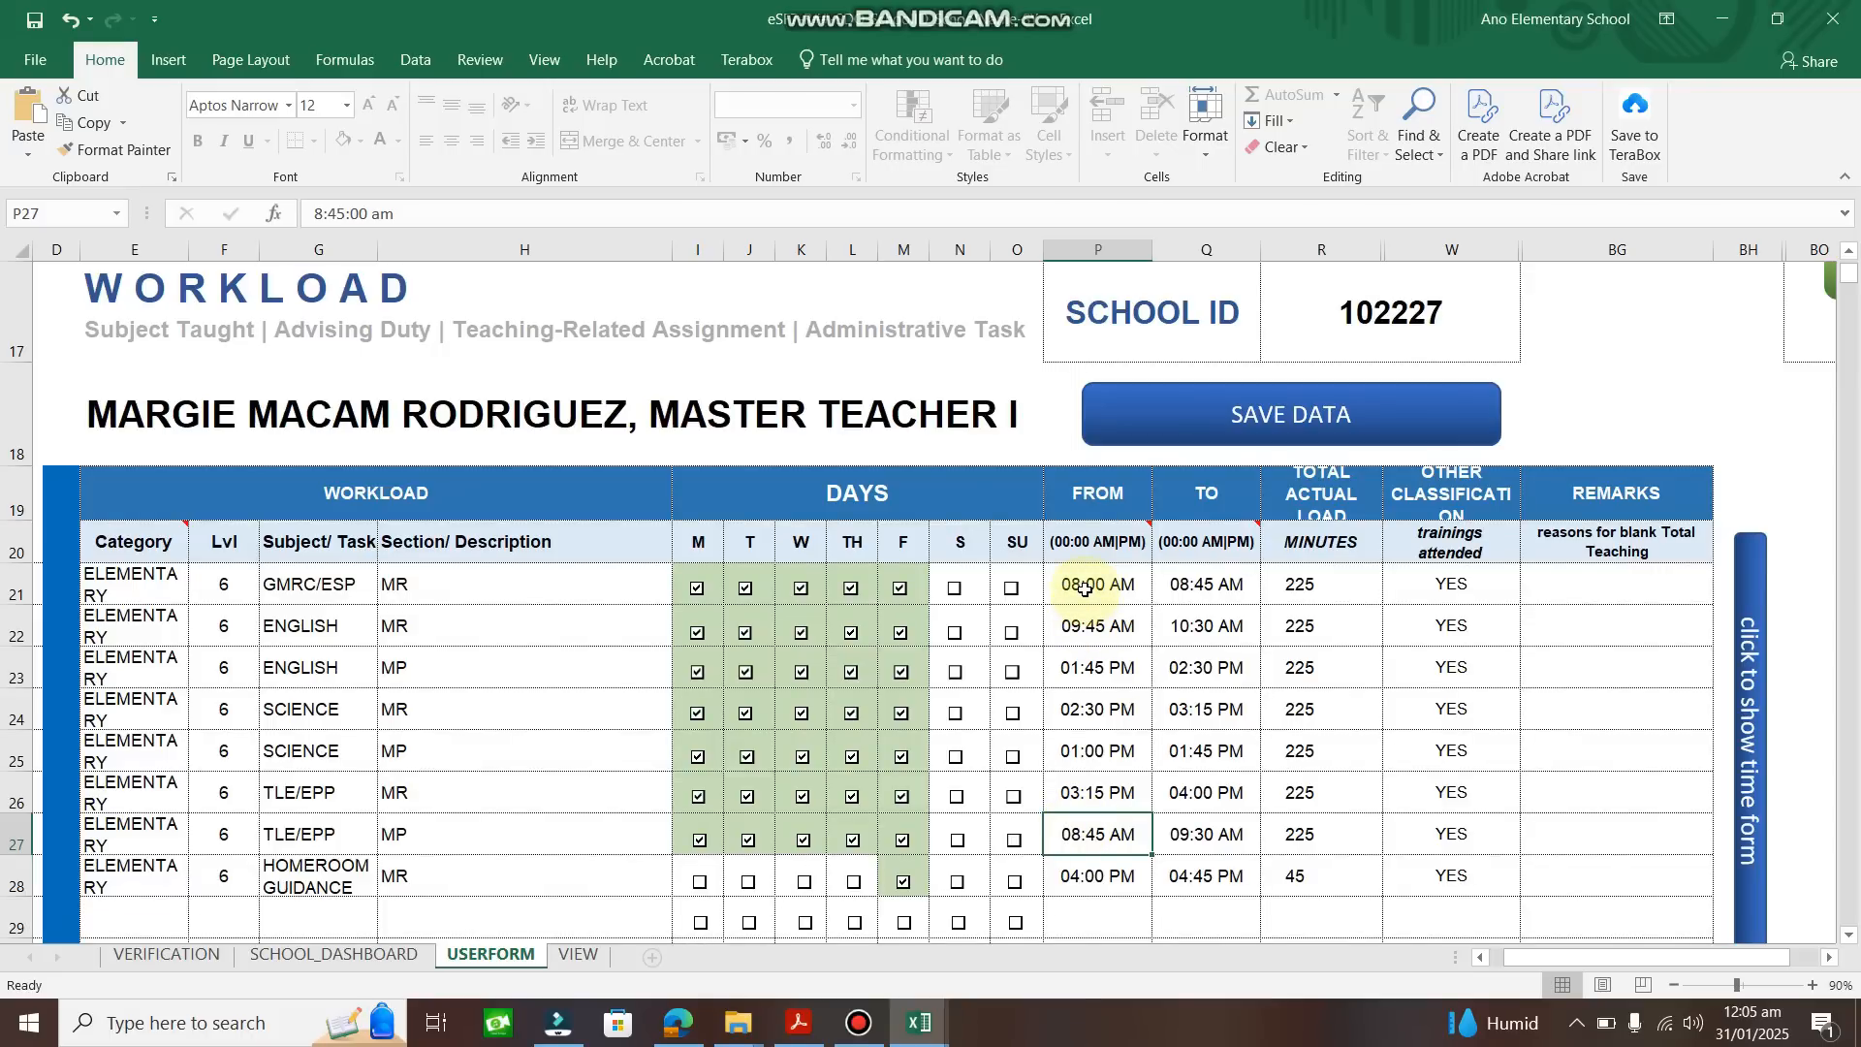
click(1085, 588)
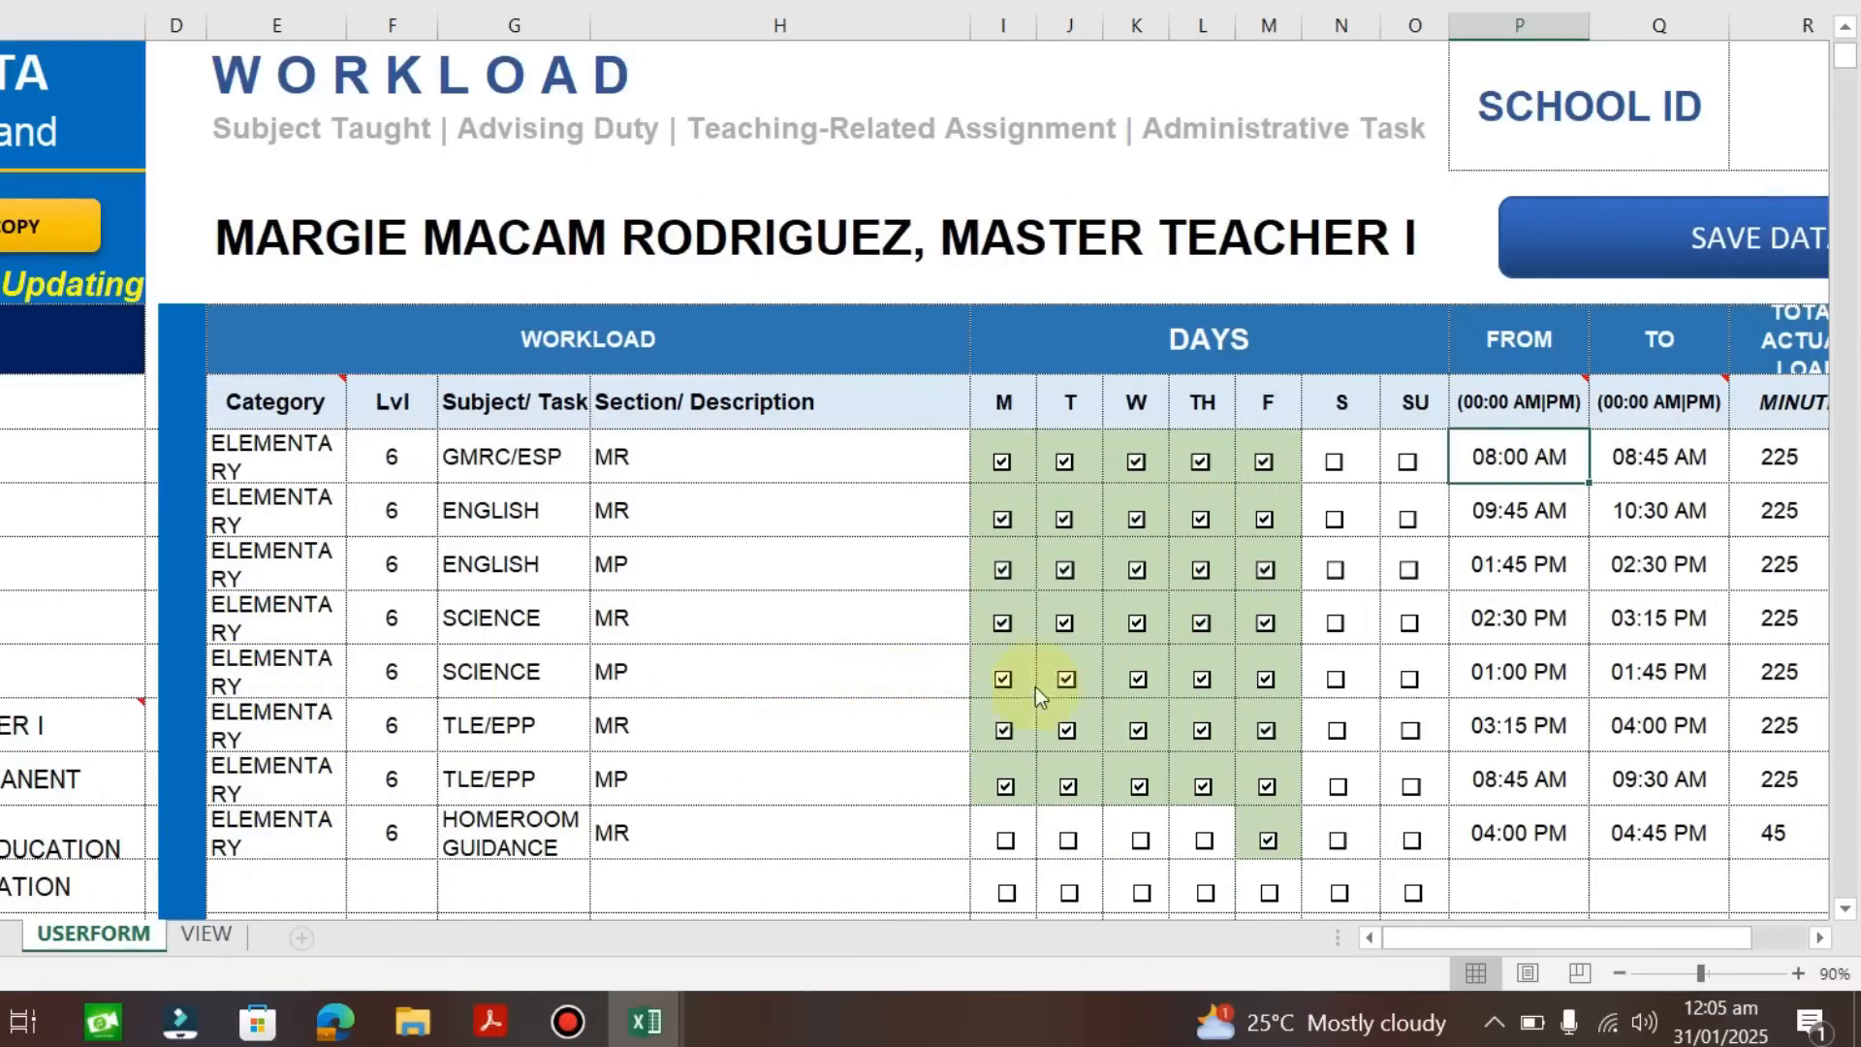
scroll(1508, 773, down, 2)
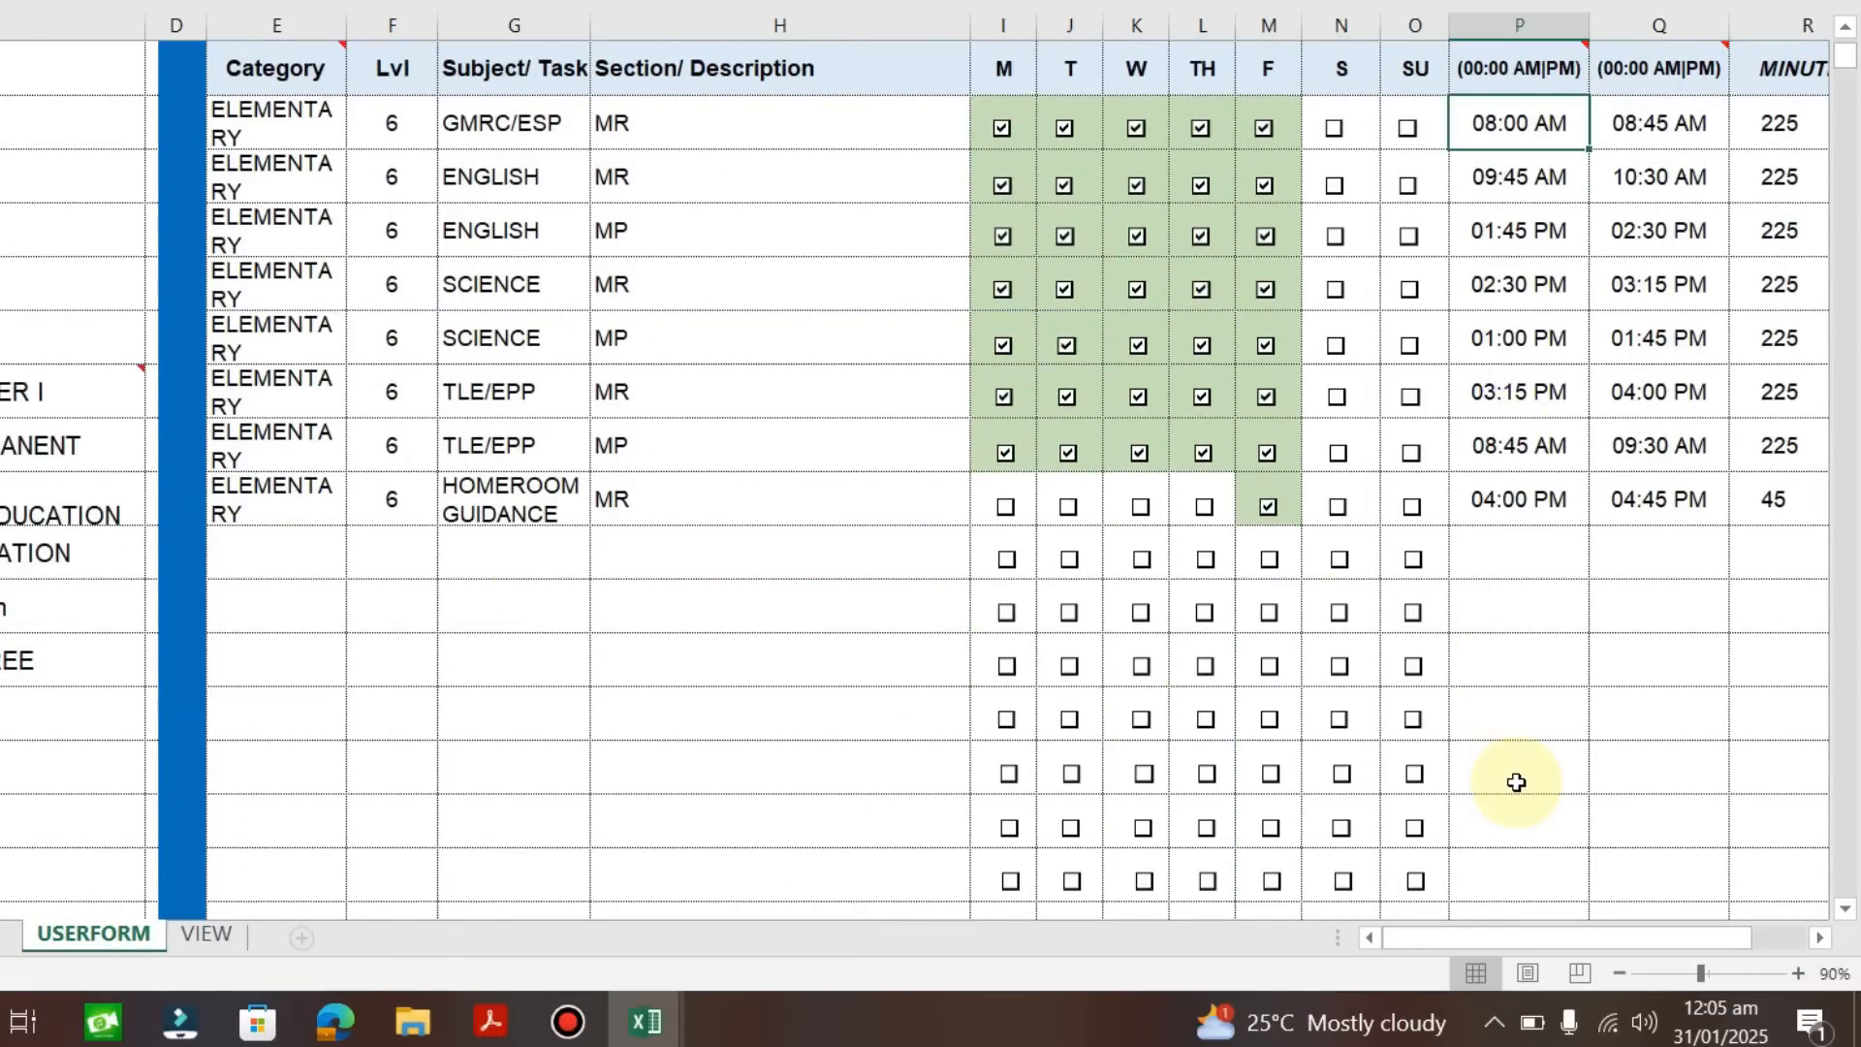
scroll(1516, 783, up, 3)
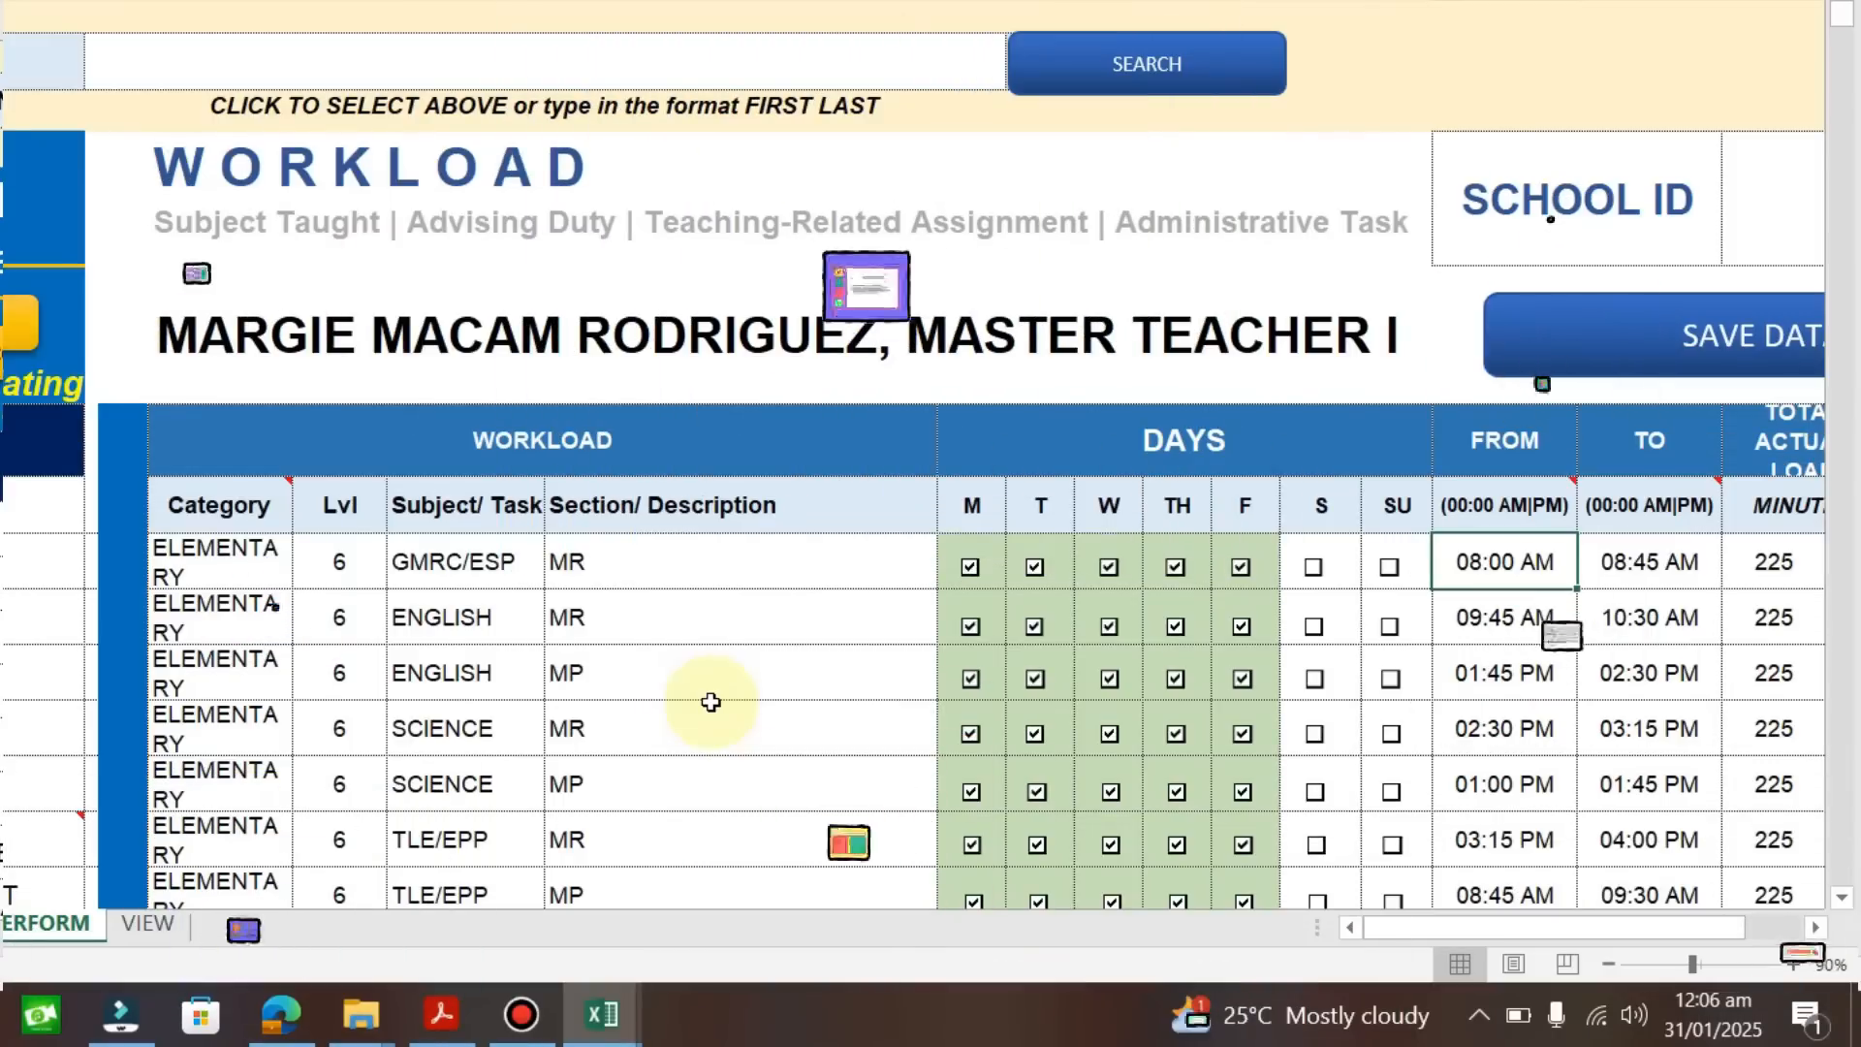
scroll(747, 735, down, 3)
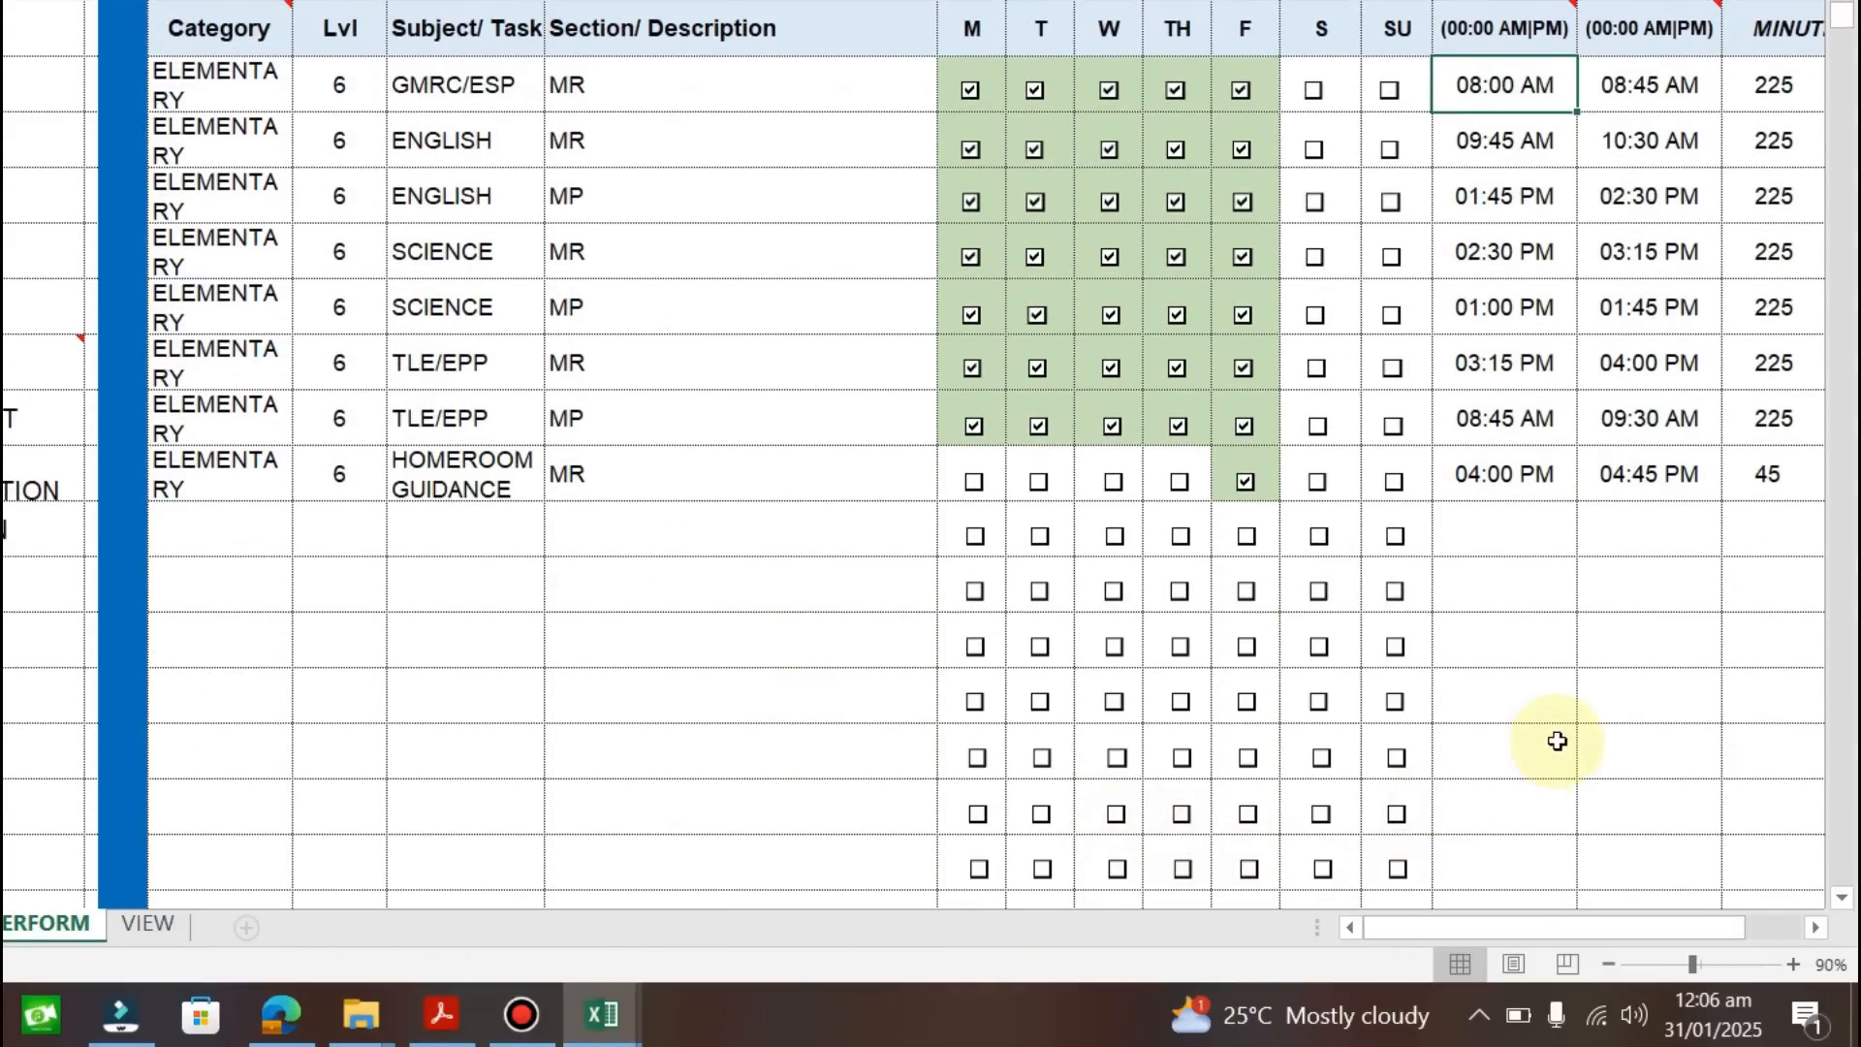
scroll(1556, 741, up, 3)
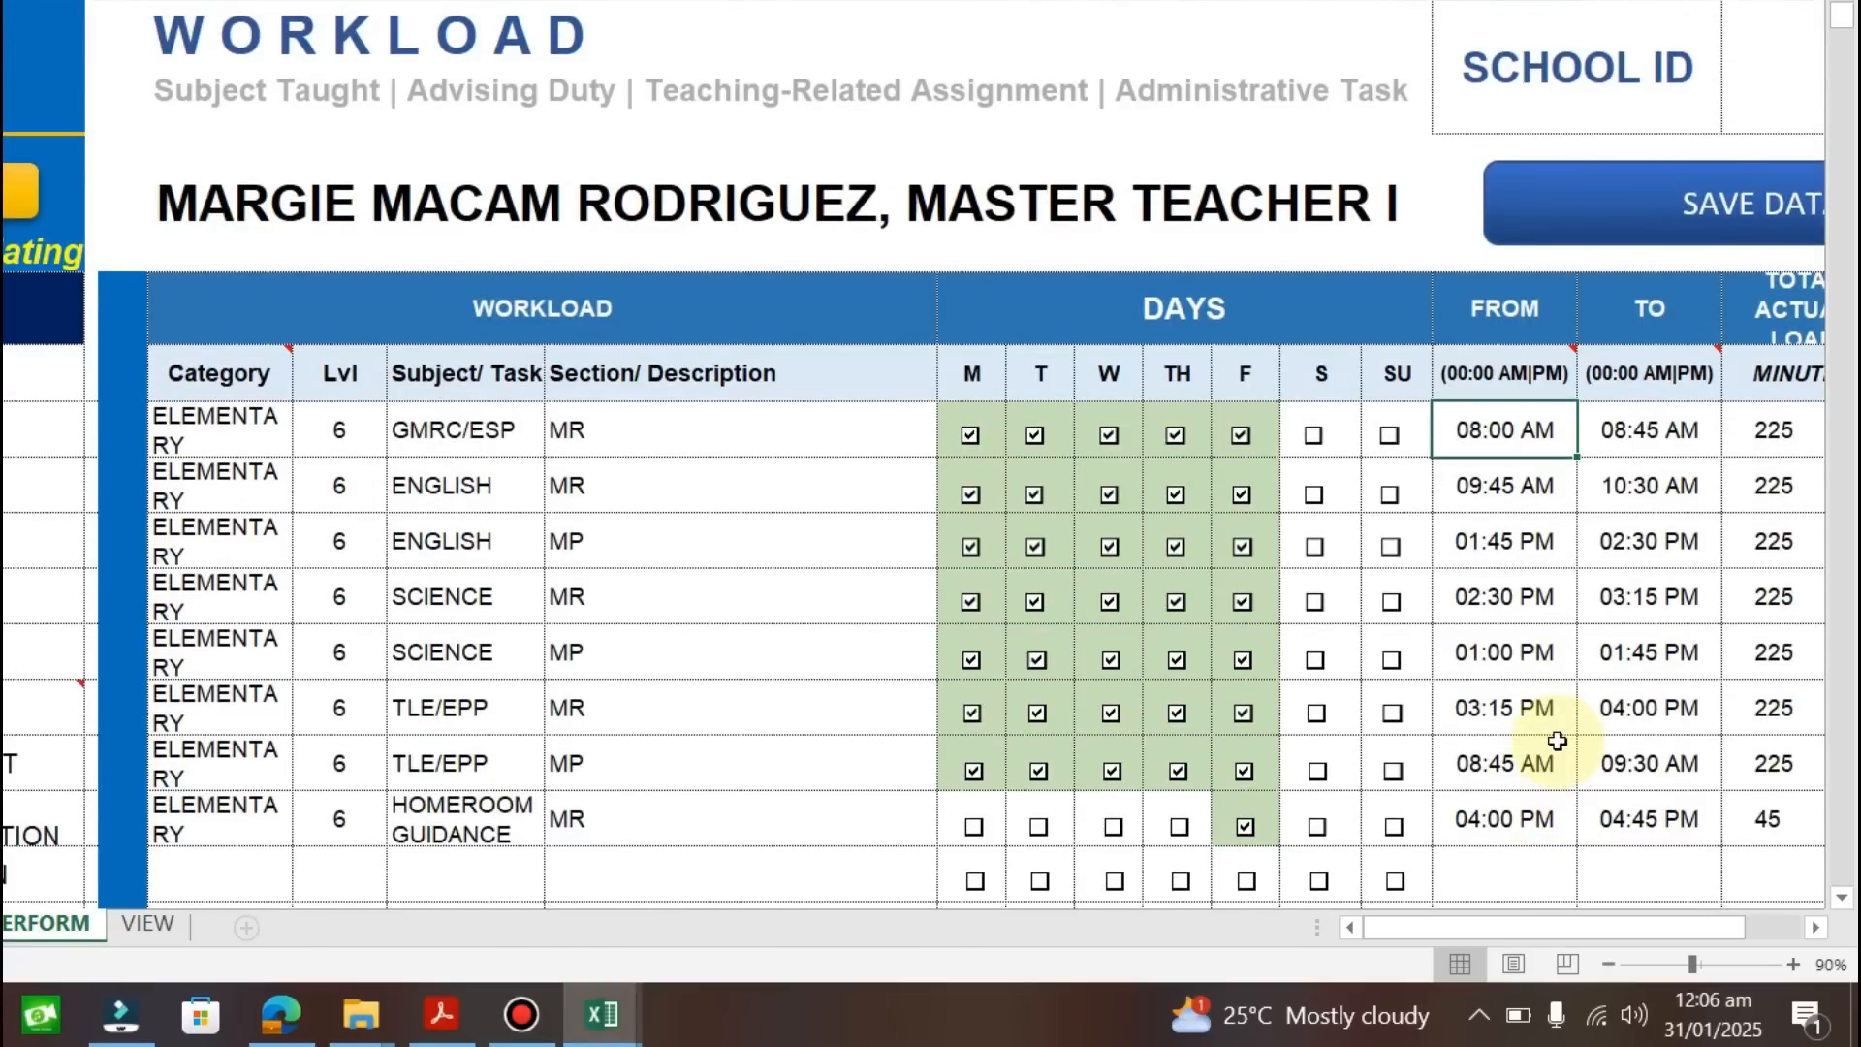